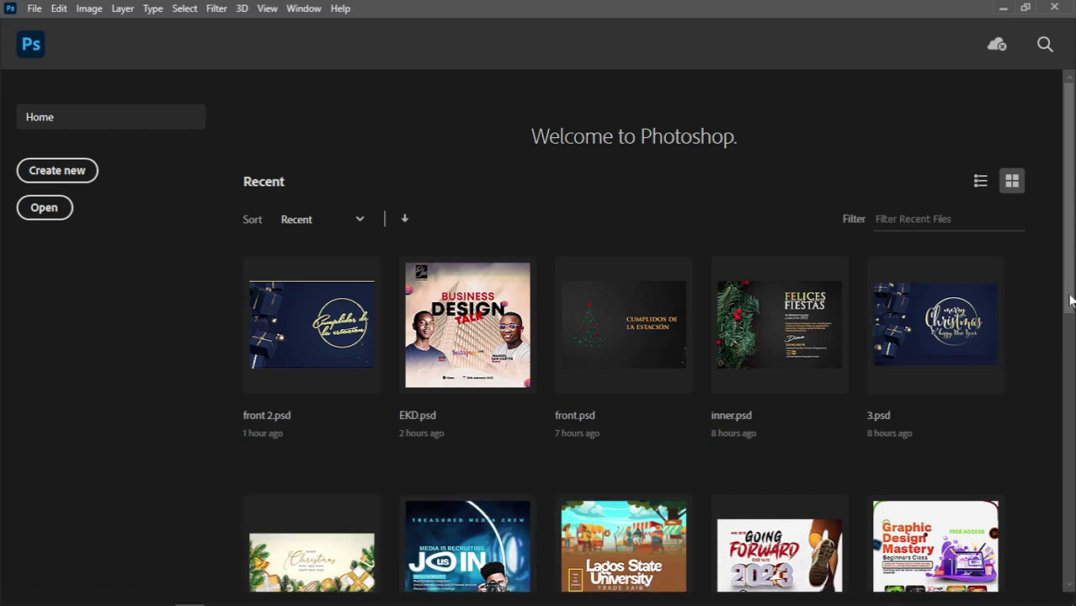
# Open the recent file media.psd to view the finished recruitment flyer, and close it again
pyautogui.moveTo(1070, 301); pyautogui.dragTo(1067, 364)
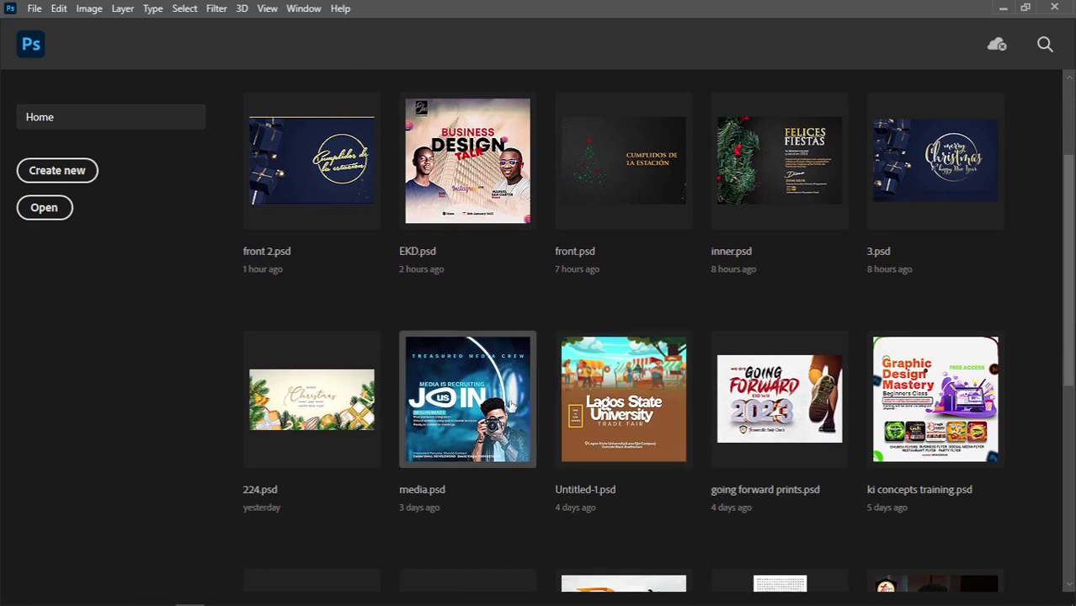
pyautogui.click(505, 401)
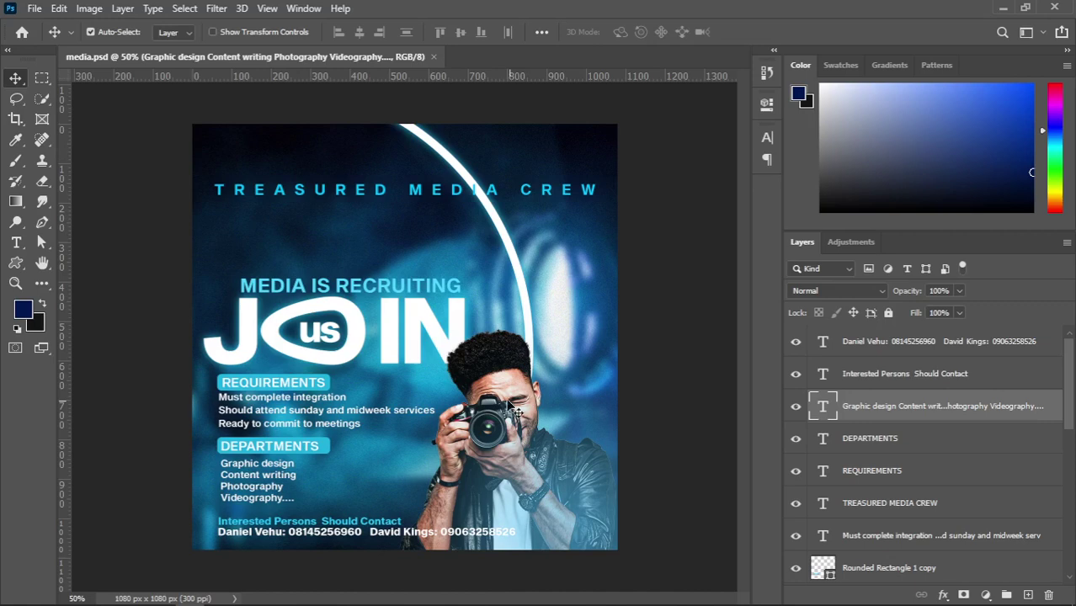
pyautogui.click(34, 9)
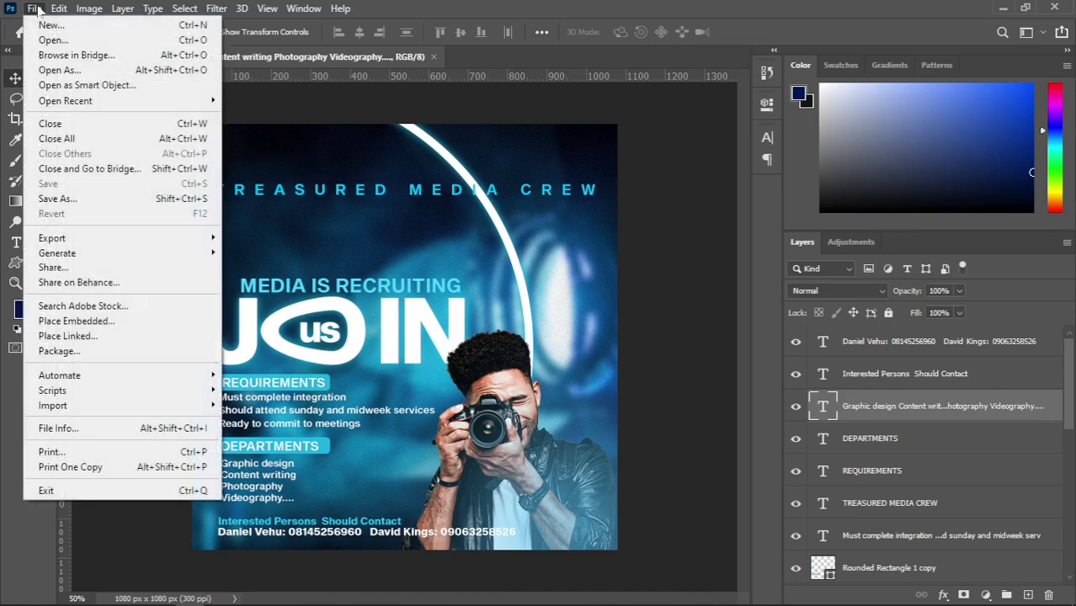
pyautogui.moveTo(114, 104)
pyautogui.click(298, 87)
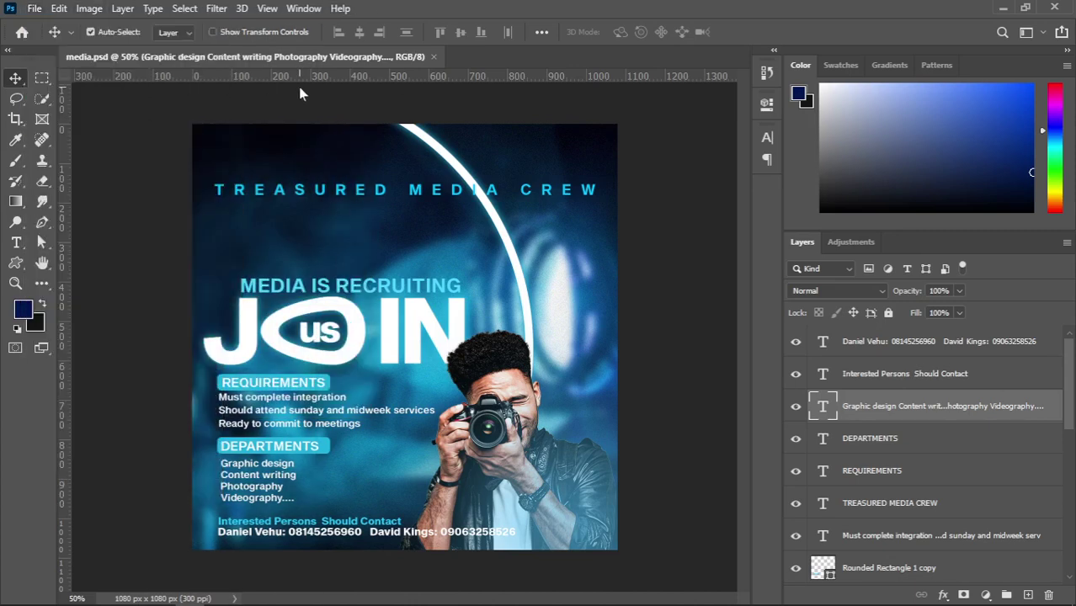
pyautogui.click(431, 59)
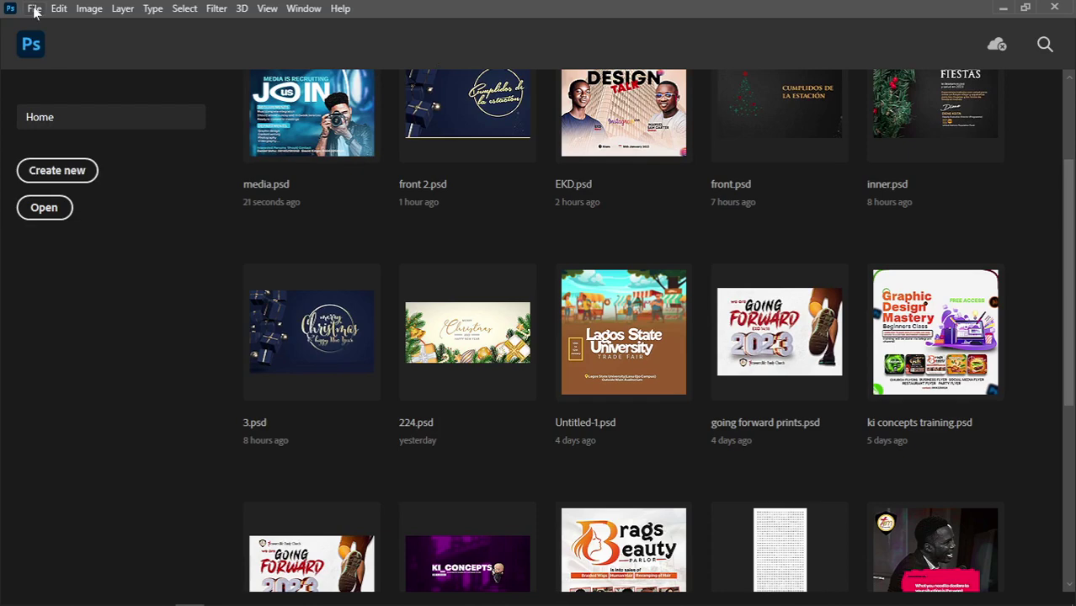
# Start a new document, try Inches as the size unit, and set the unit back to Pixels
pyautogui.click(71, 178)
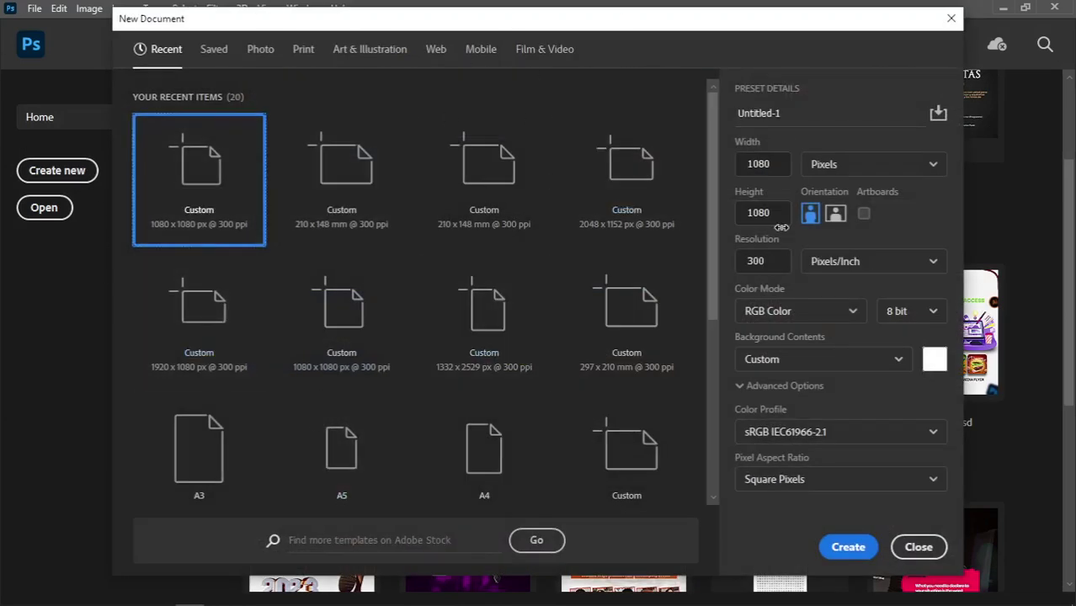
pyautogui.click(874, 173)
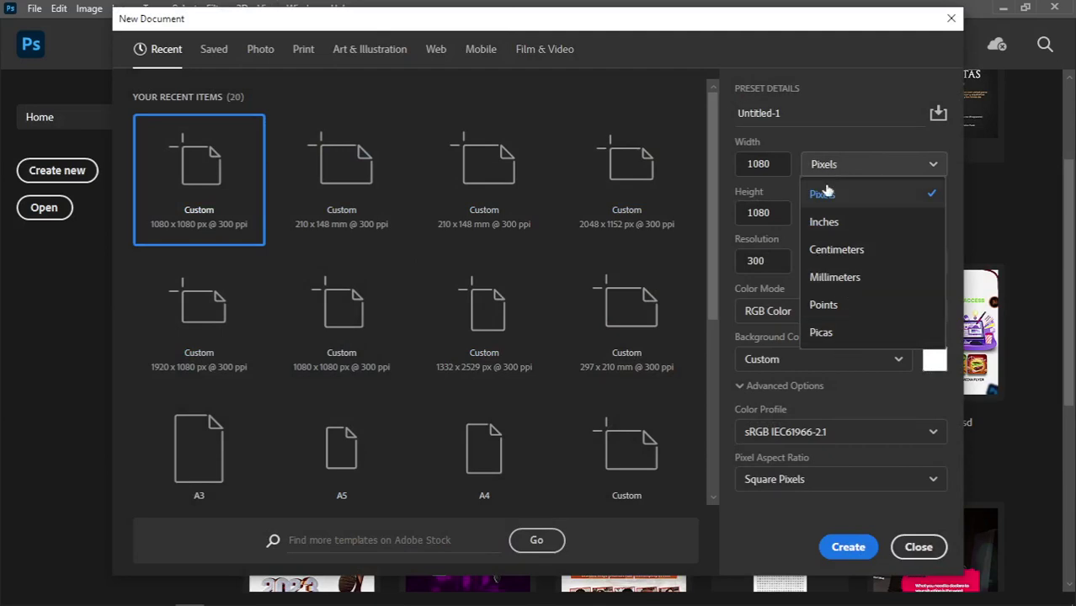
pyautogui.click(846, 171)
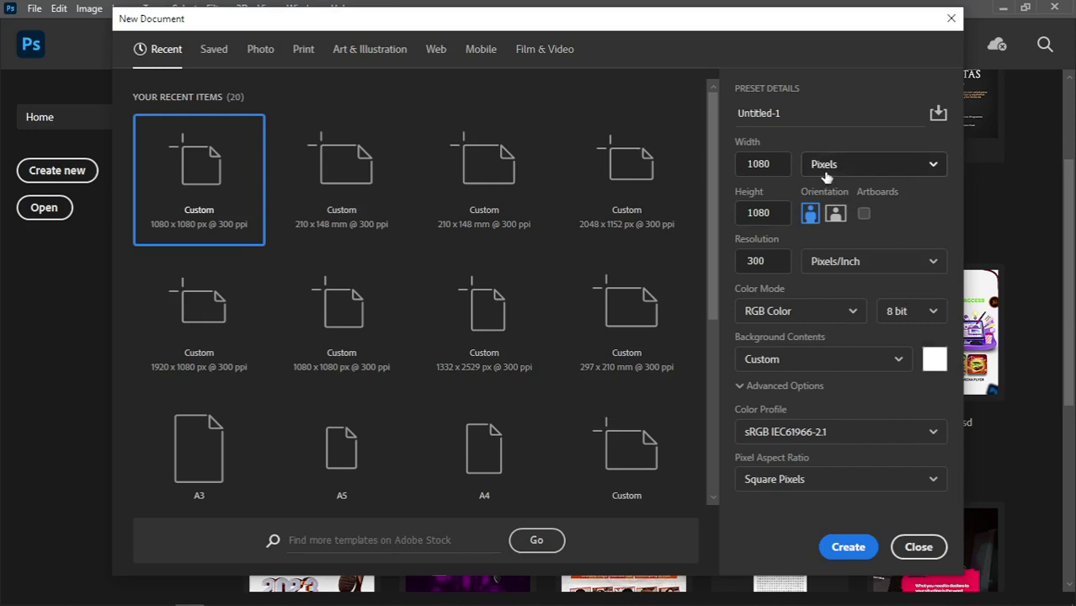
pyautogui.click(823, 173)
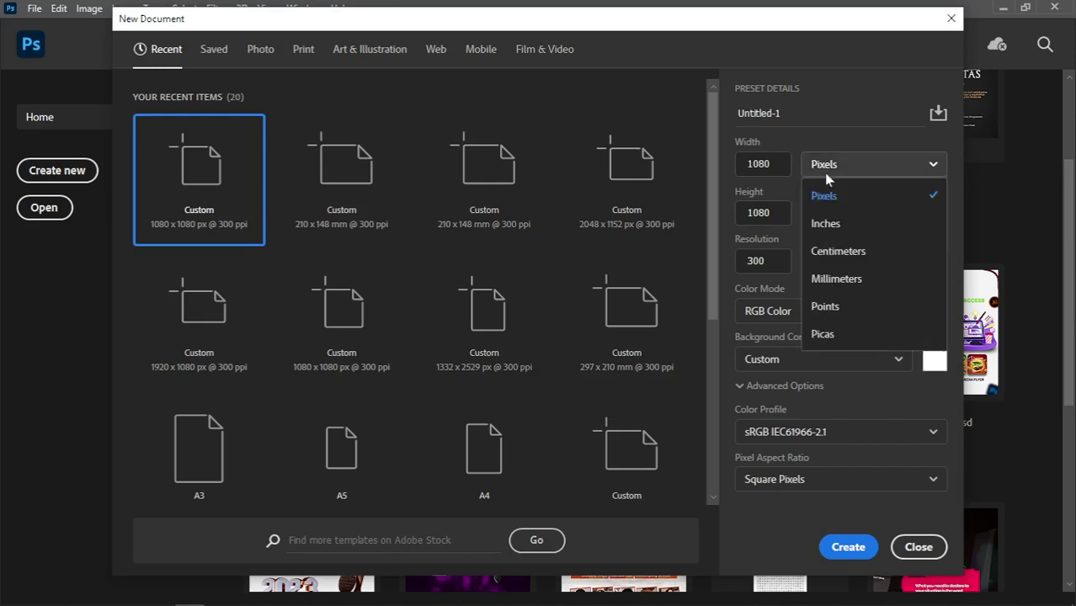
pyautogui.click(824, 226)
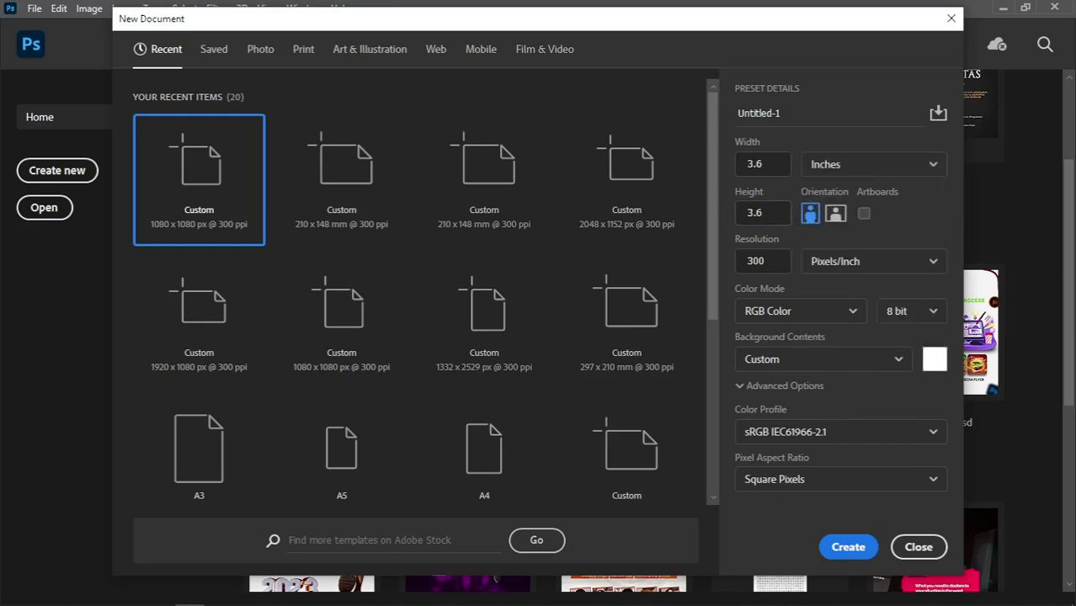
pyautogui.click(839, 169)
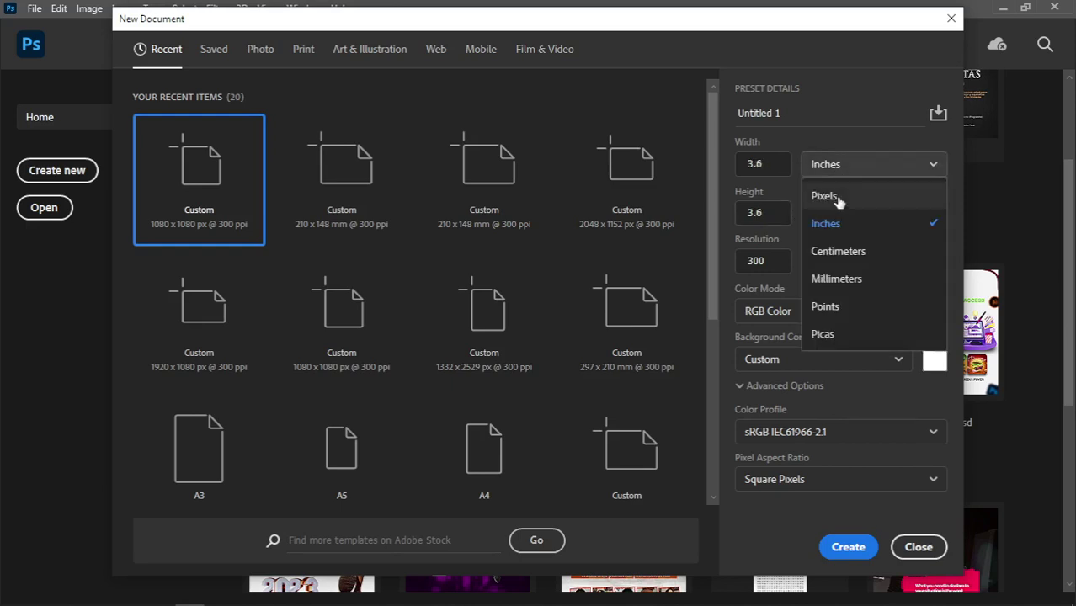
pyautogui.click(825, 196)
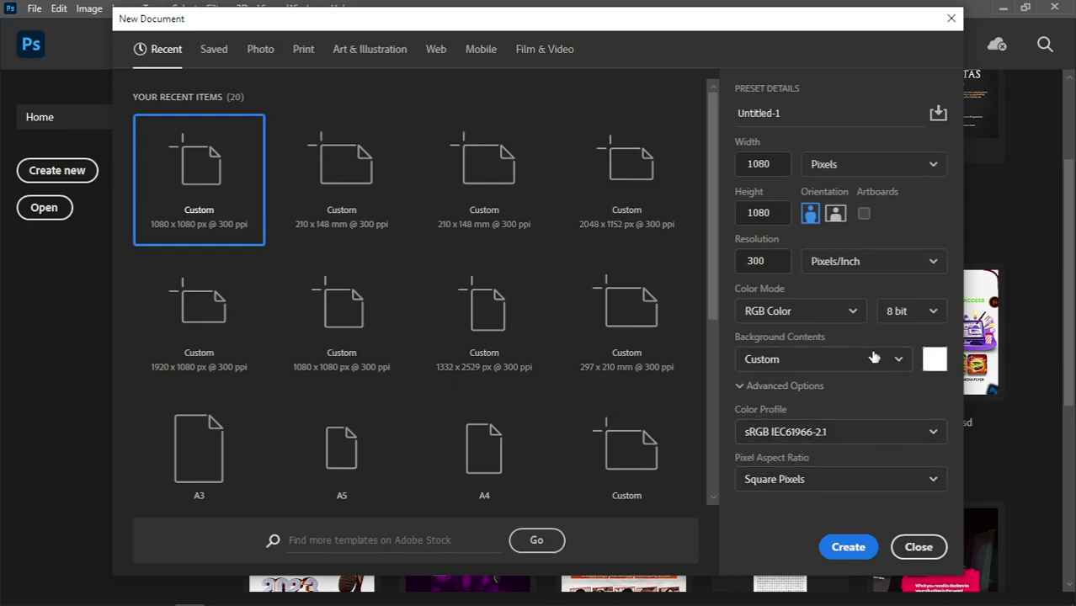
# Create the 1080 x 1080 px document at 300 pixels/inch in RGB Color with 8 bit depth
pyautogui.click(789, 319)
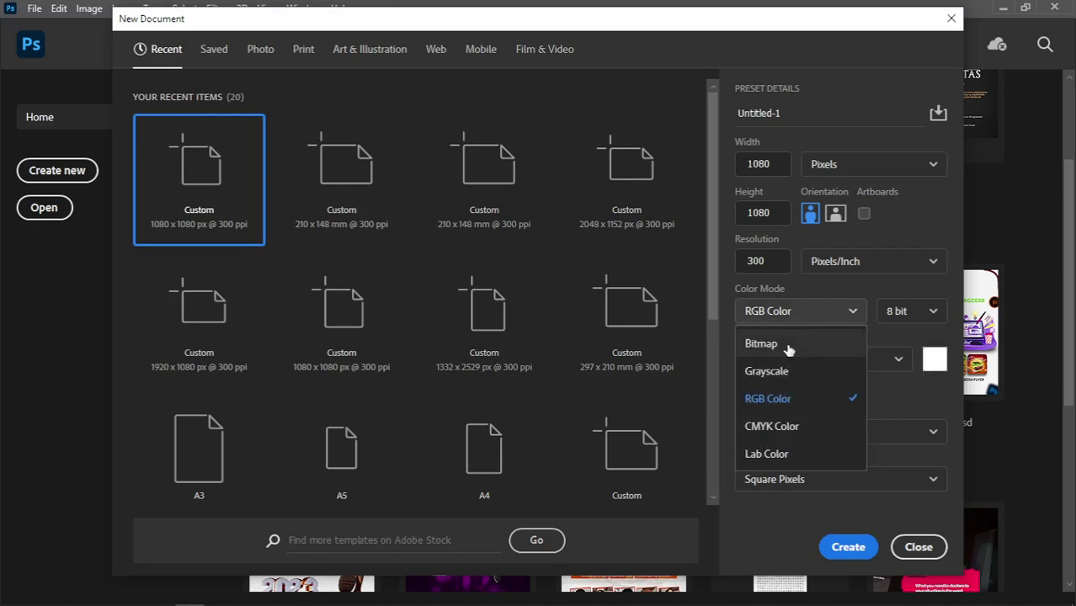
pyautogui.click(810, 314)
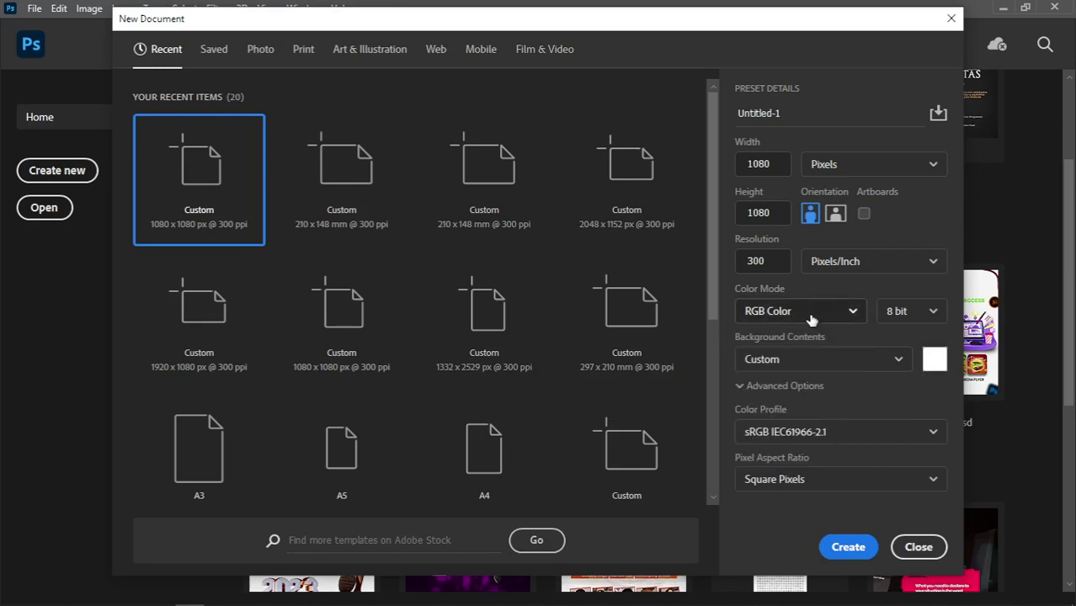
pyautogui.click(933, 310)
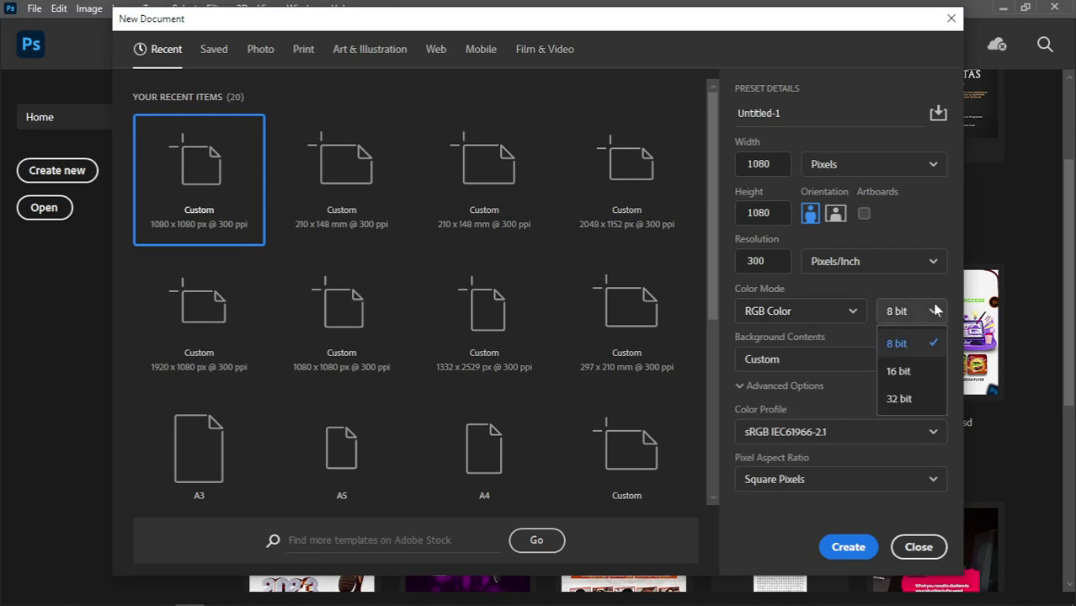
pyautogui.click(898, 340)
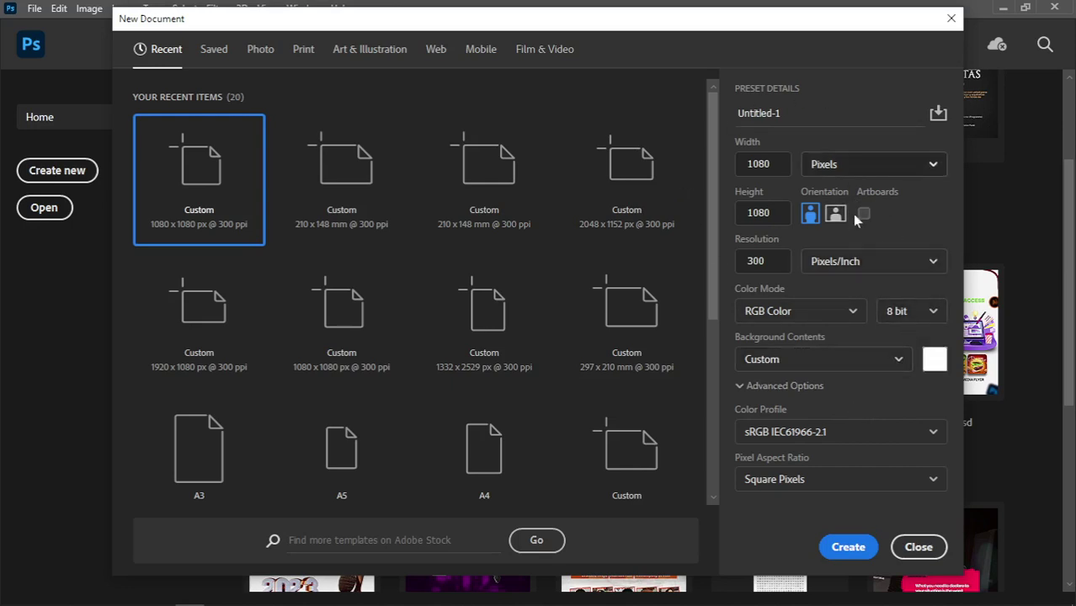
pyautogui.click(849, 548)
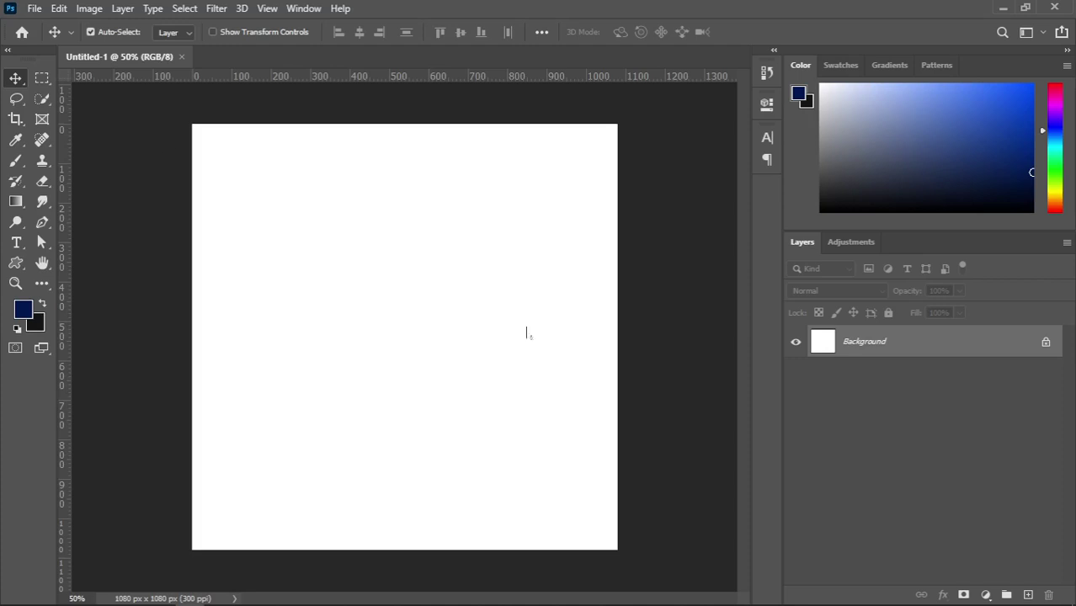
# Reopen media.psd as a reference, order the blank Untitled-1 document after it, and return to the blank document
pyautogui.click(35, 9)
pyautogui.moveTo(77, 103)
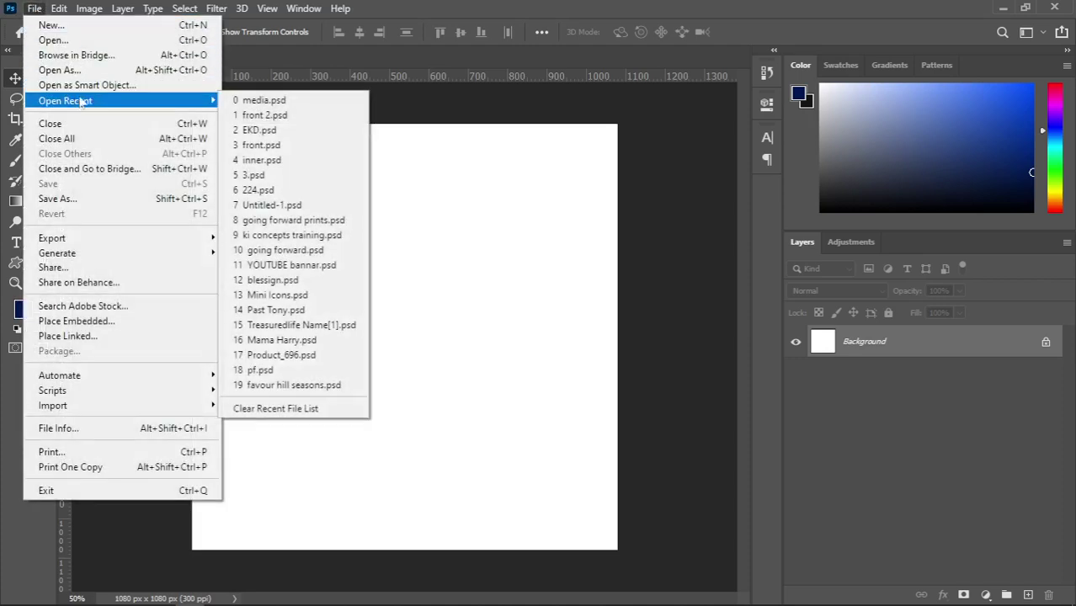
pyautogui.click(245, 103)
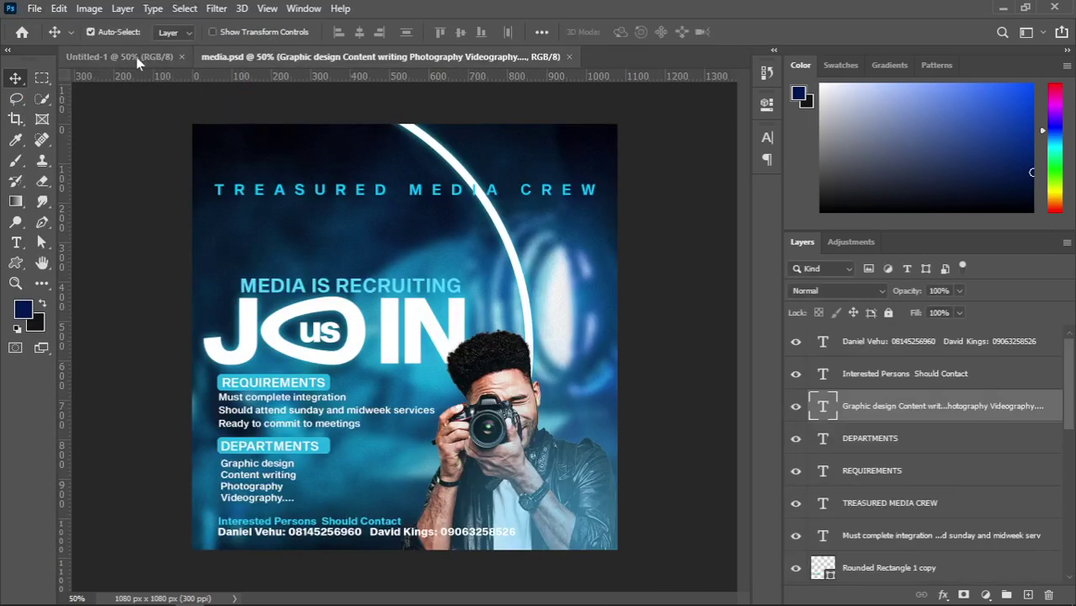
pyautogui.moveTo(154, 61); pyautogui.dragTo(499, 52)
pyautogui.click(335, 59)
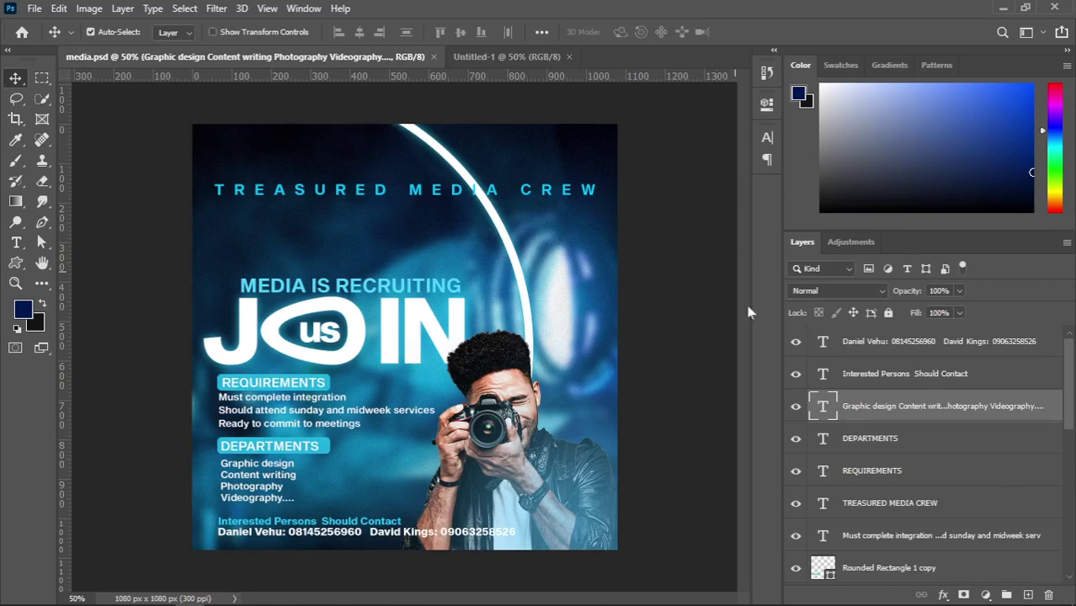
pyautogui.click(511, 58)
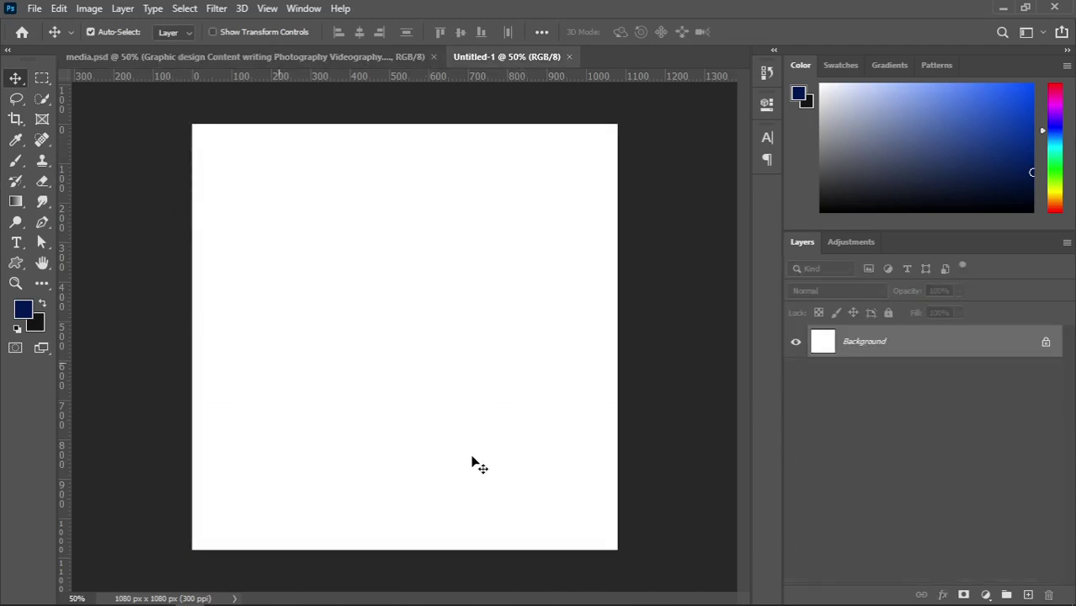
# Start placing an embedded image in the blank document and browse to the Downloads folder
pyautogui.click(33, 8)
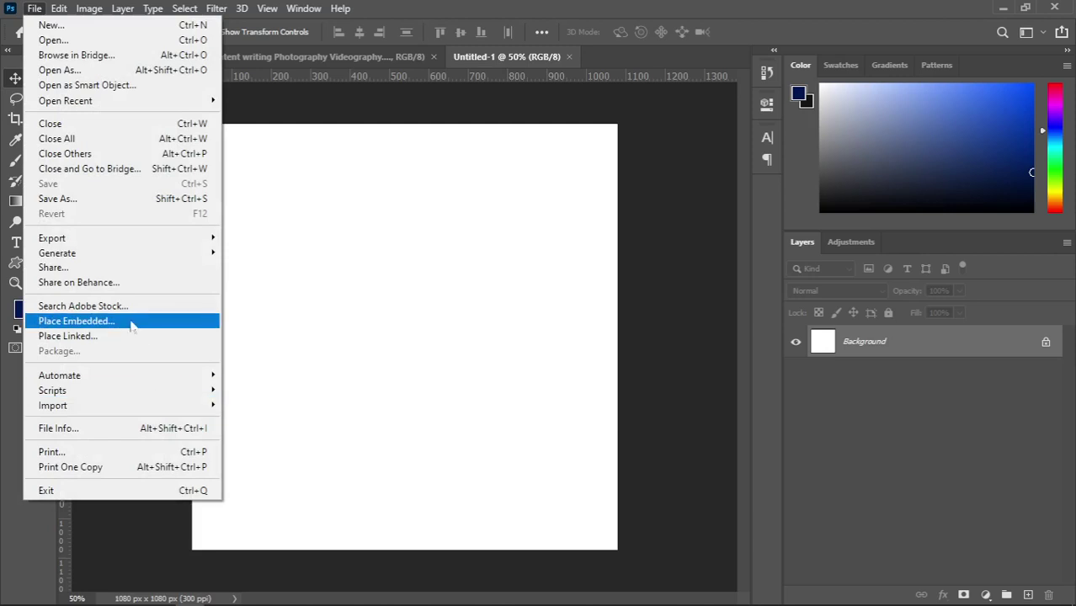
pyautogui.click(78, 321)
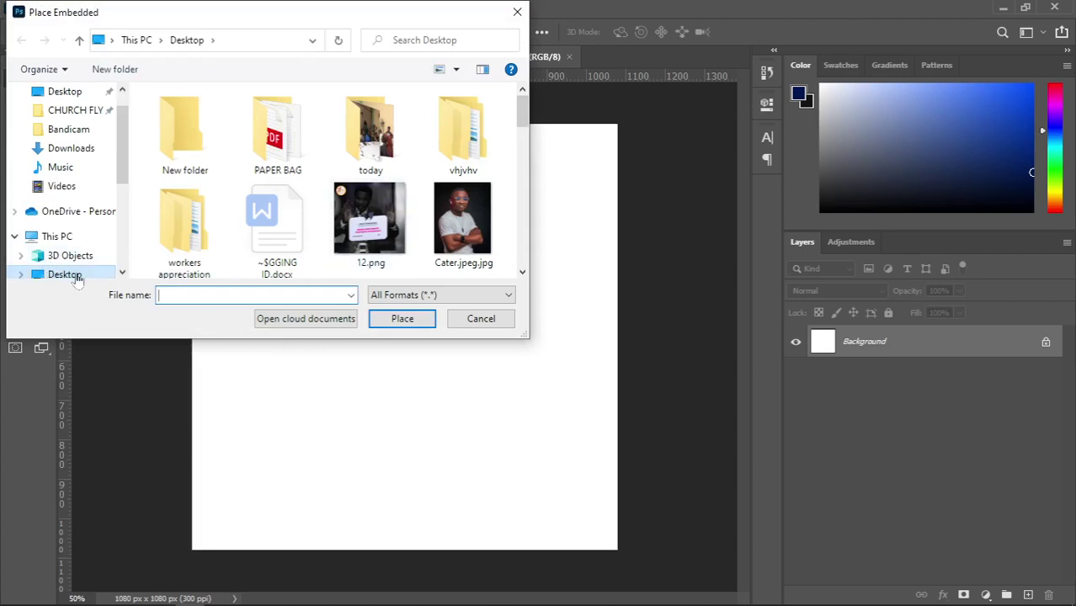
pyautogui.click(122, 272)
pyautogui.click(122, 272)
pyautogui.click(123, 272)
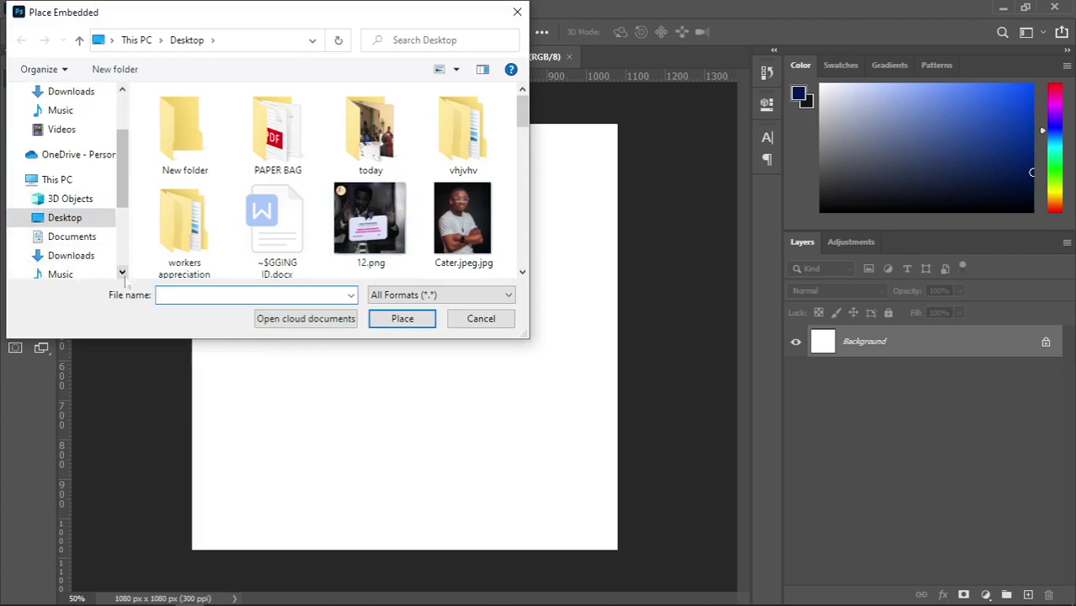
pyautogui.click(122, 272)
pyautogui.click(95, 238)
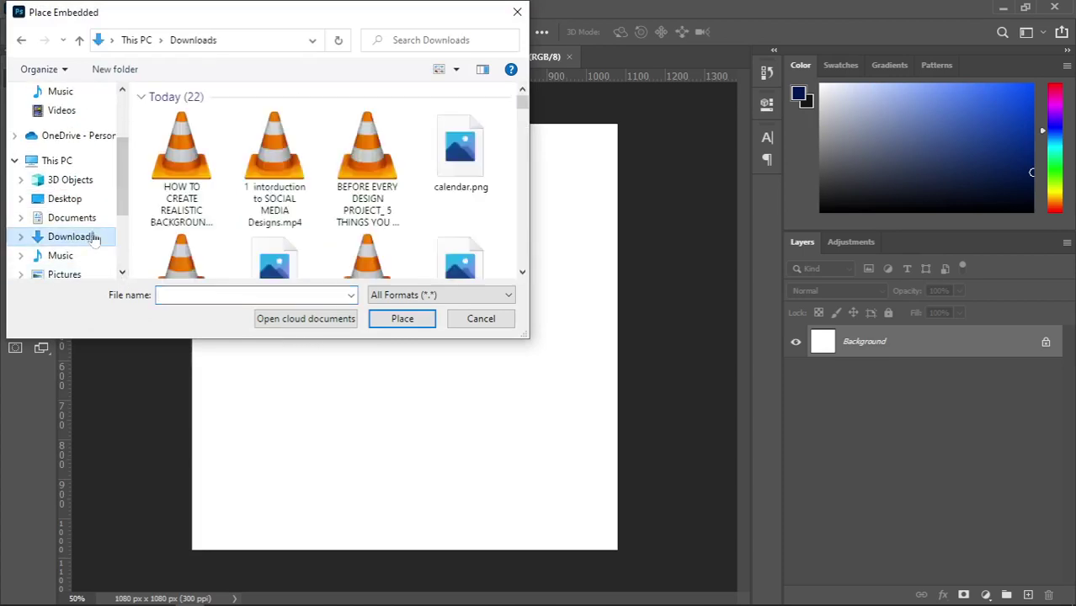
# Find the professional-lighting-equipment-movie-set-with-smoke-air image in Downloads and place it in the document
pyautogui.click(522, 272)
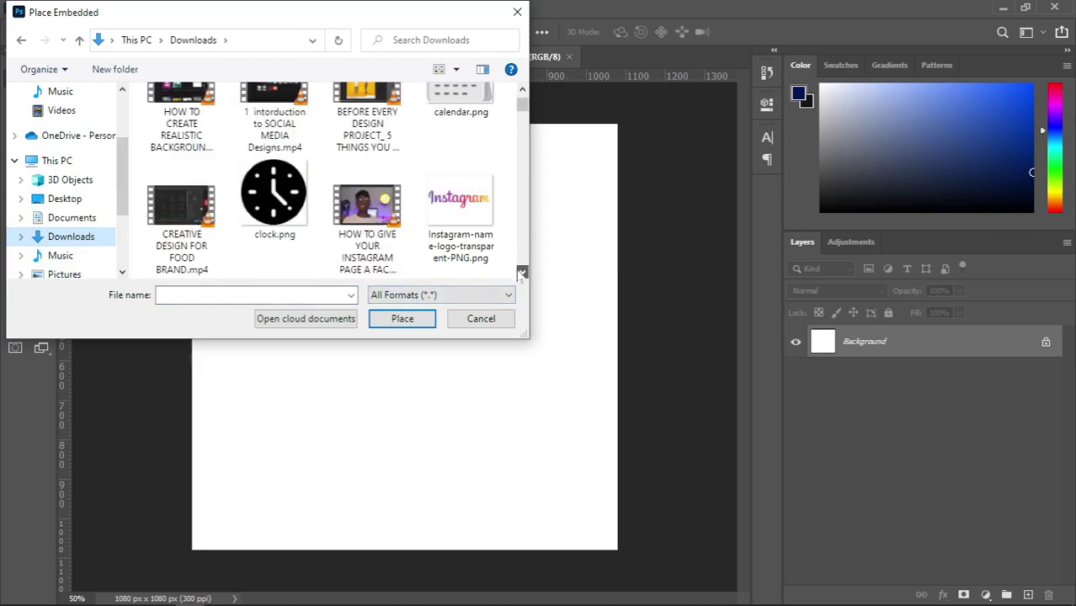
pyautogui.click(522, 272)
pyautogui.click(522, 272)
pyautogui.click(522, 272)
pyautogui.click(522, 272)
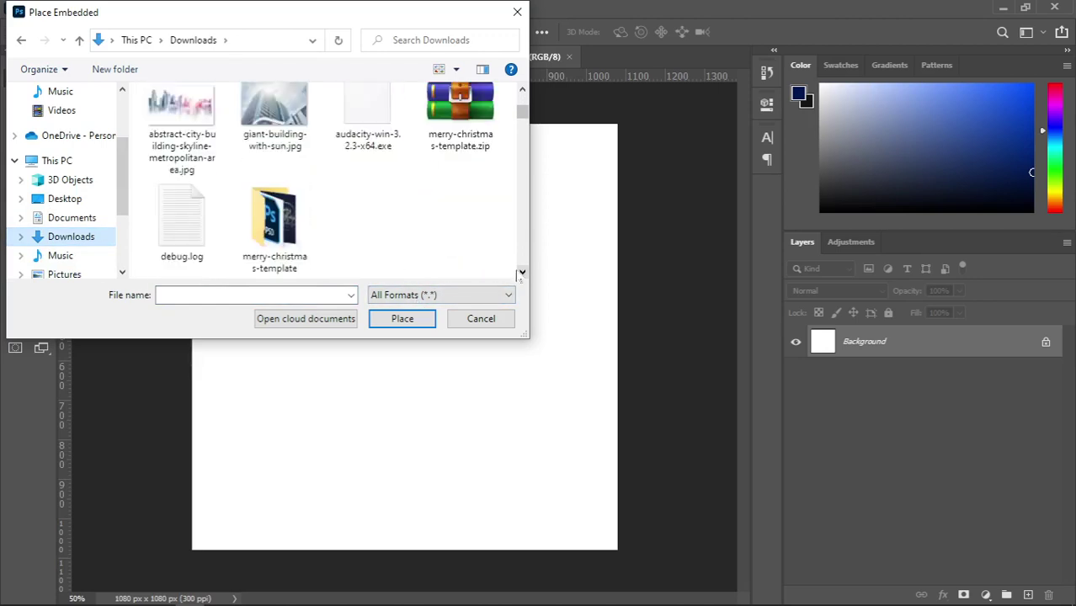
pyautogui.click(522, 272)
pyautogui.click(522, 272)
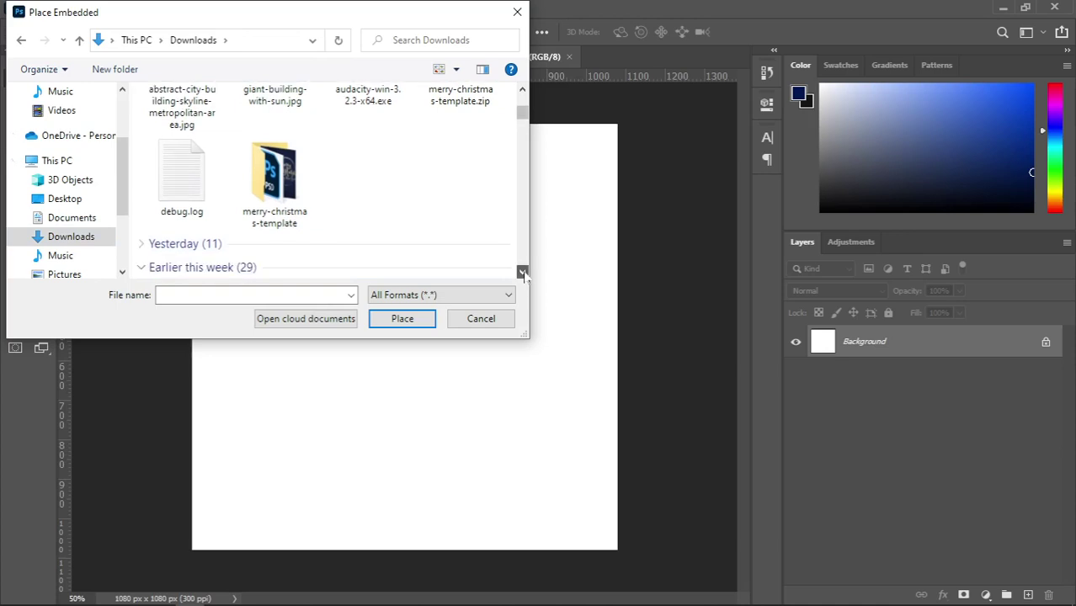
pyautogui.click(522, 271)
pyautogui.click(522, 272)
pyautogui.click(522, 272)
pyautogui.click(522, 272)
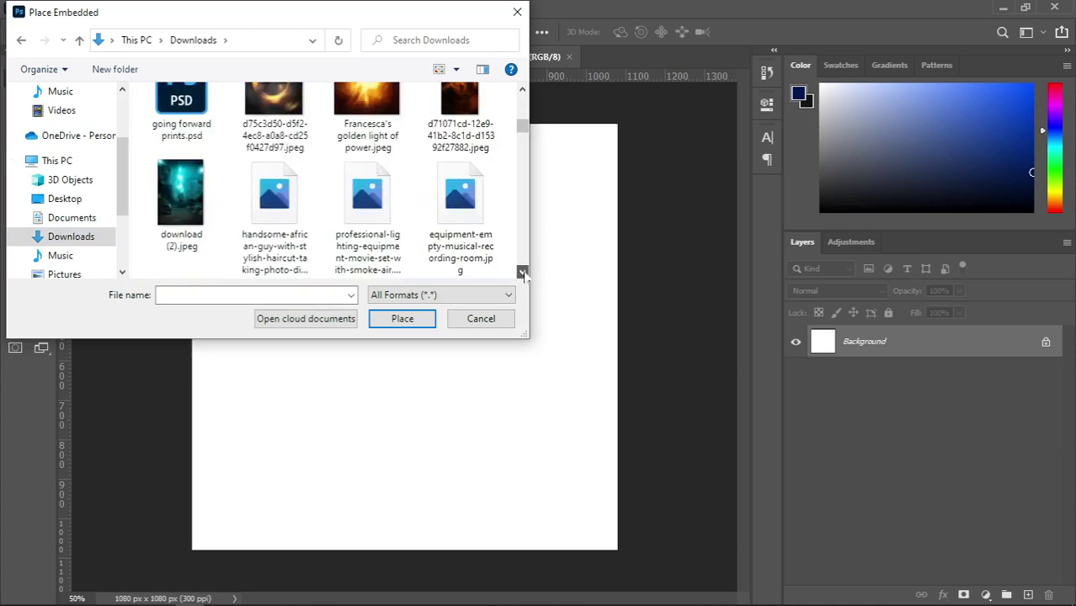
pyautogui.click(522, 272)
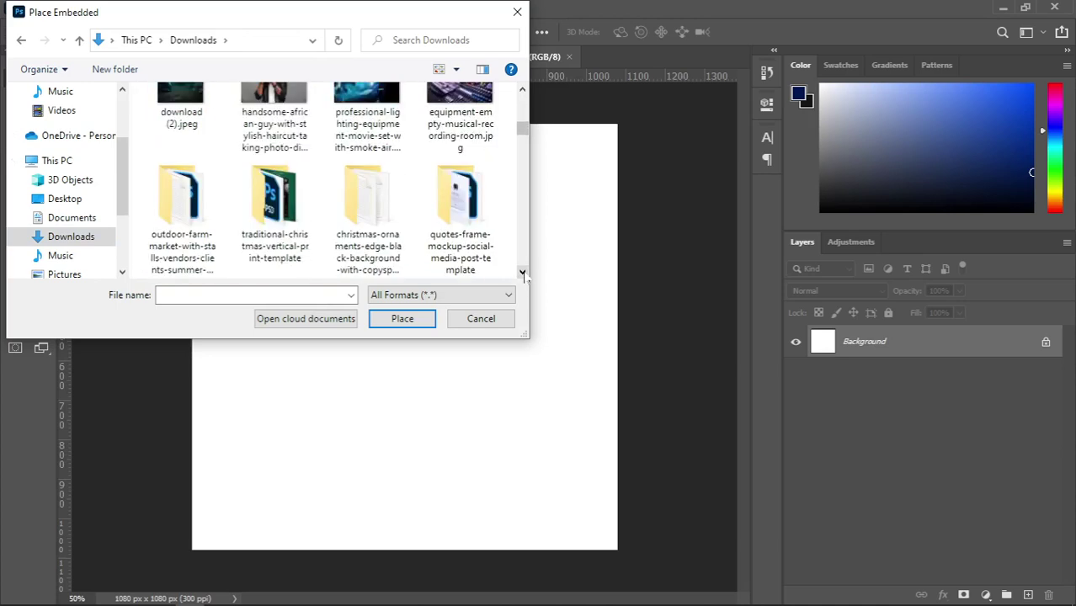
pyautogui.click(522, 89)
pyautogui.click(389, 235)
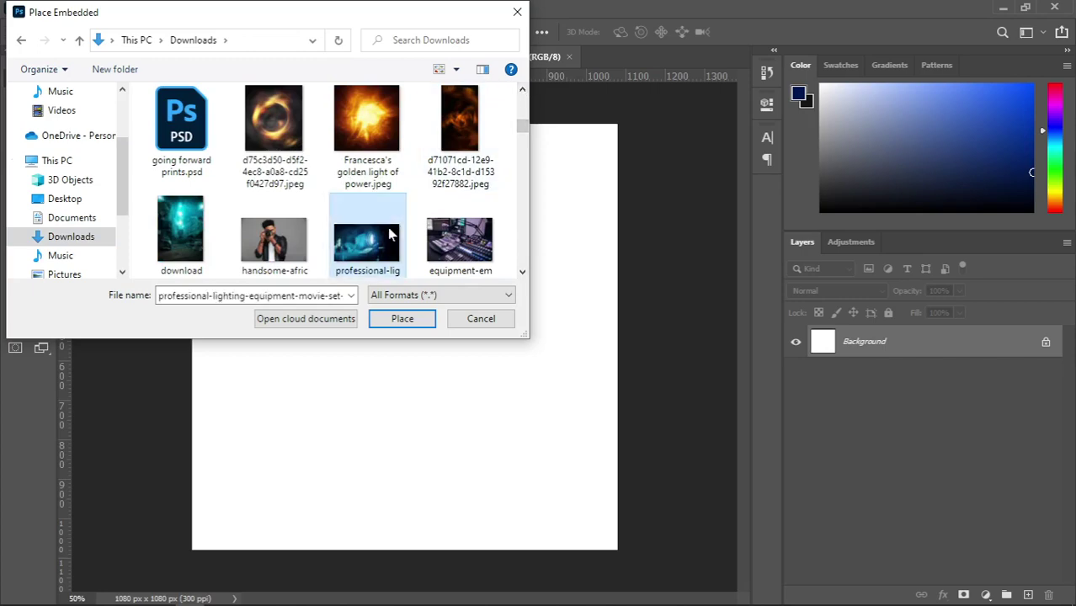
pyautogui.click(395, 319)
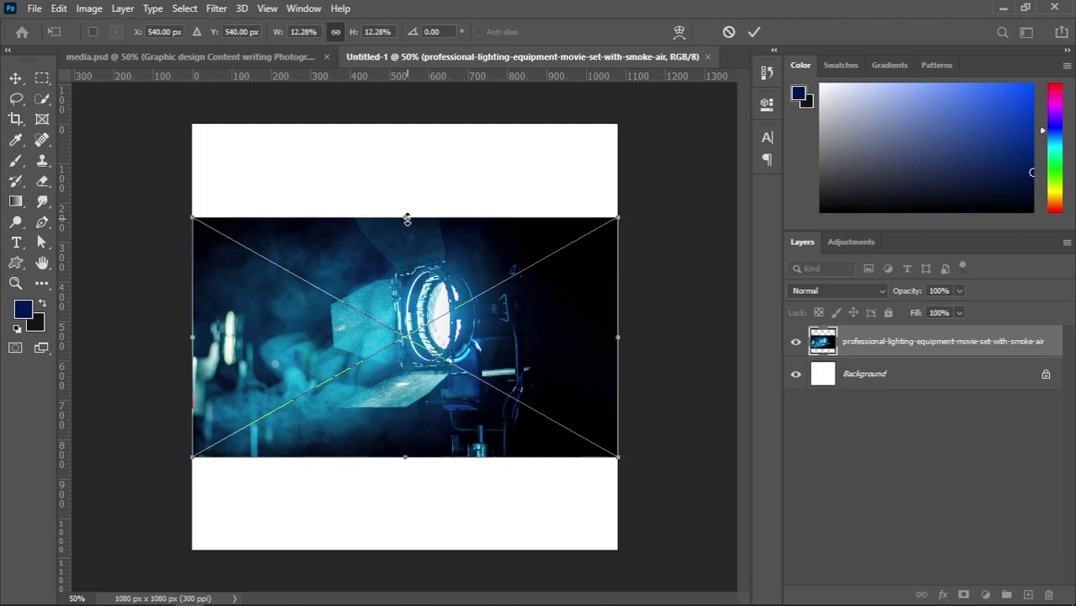
pyautogui.moveTo(406, 219); pyautogui.dragTo(407, 217)
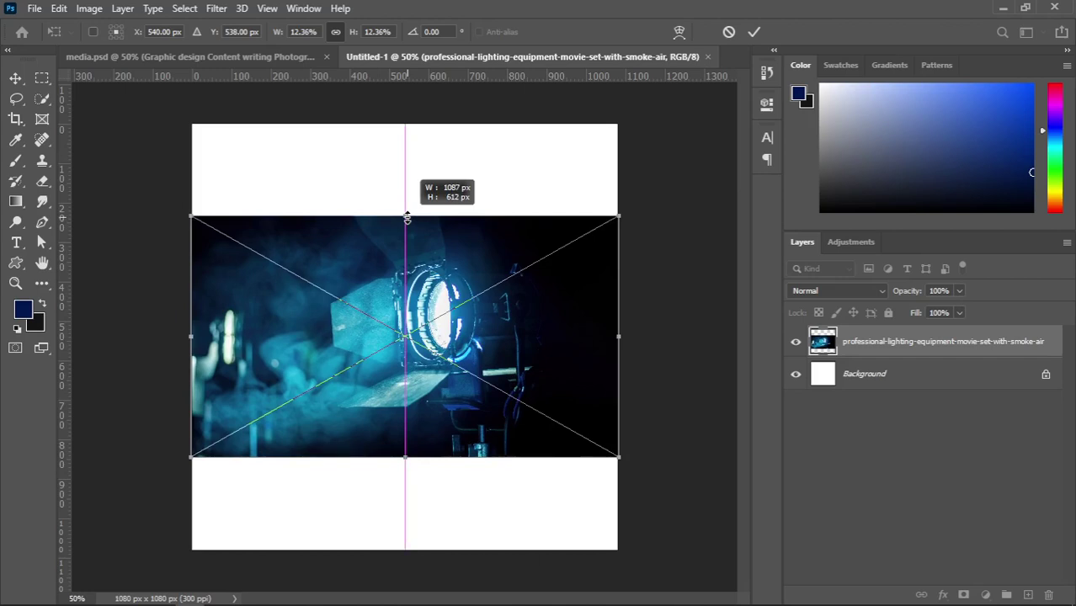
pyautogui.moveTo(407, 217); pyautogui.dragTo(407, 214)
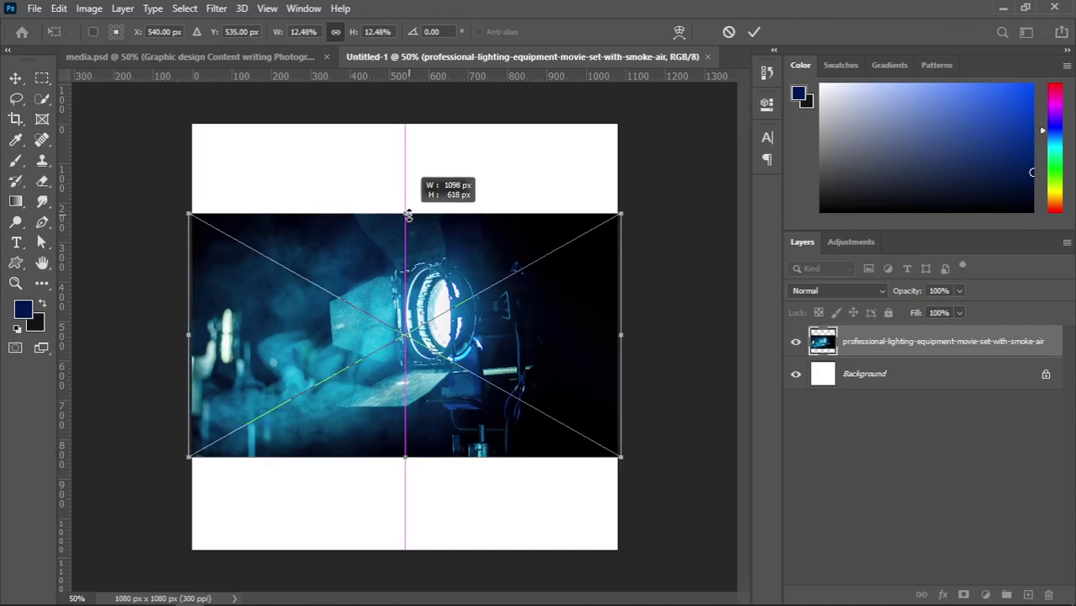
pyautogui.moveTo(409, 216)
pyautogui.mouseDown()
pyautogui.moveTo(408, 138)
pyautogui.moveTo(401, 254)
pyautogui.moveTo(401, 163)
pyautogui.moveTo(401, 227)
pyautogui.mouseUp()
pyautogui.moveTo(402, 239)
pyautogui.mouseDown()
pyautogui.moveTo(403, 209)
pyautogui.moveTo(402, 220)
pyautogui.mouseUp()
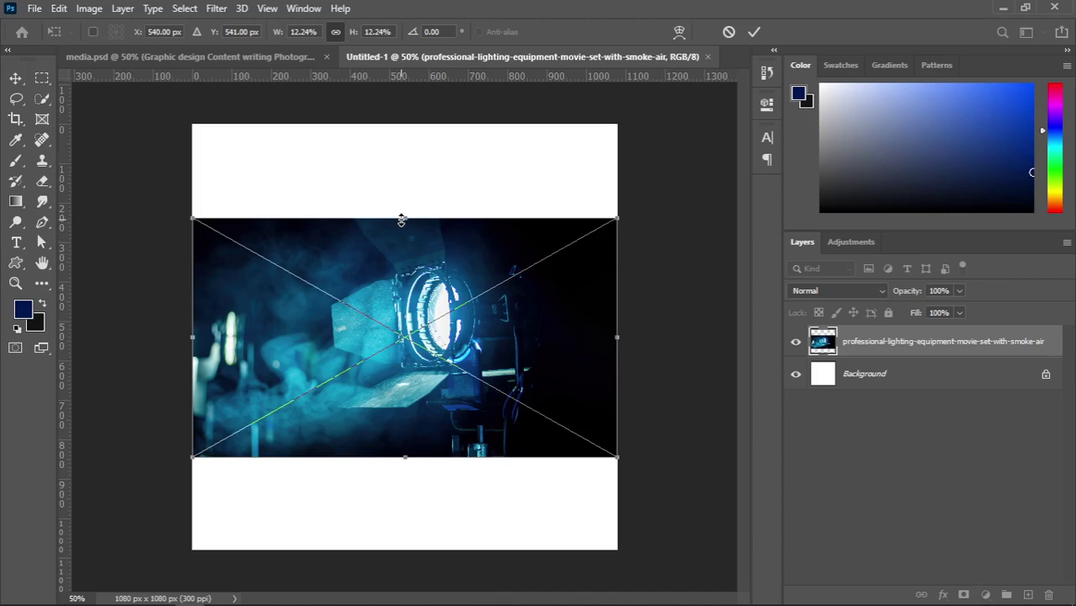
pyautogui.moveTo(402, 220); pyautogui.dragTo(413, 247)
pyautogui.moveTo(409, 221); pyautogui.dragTo(404, 125)
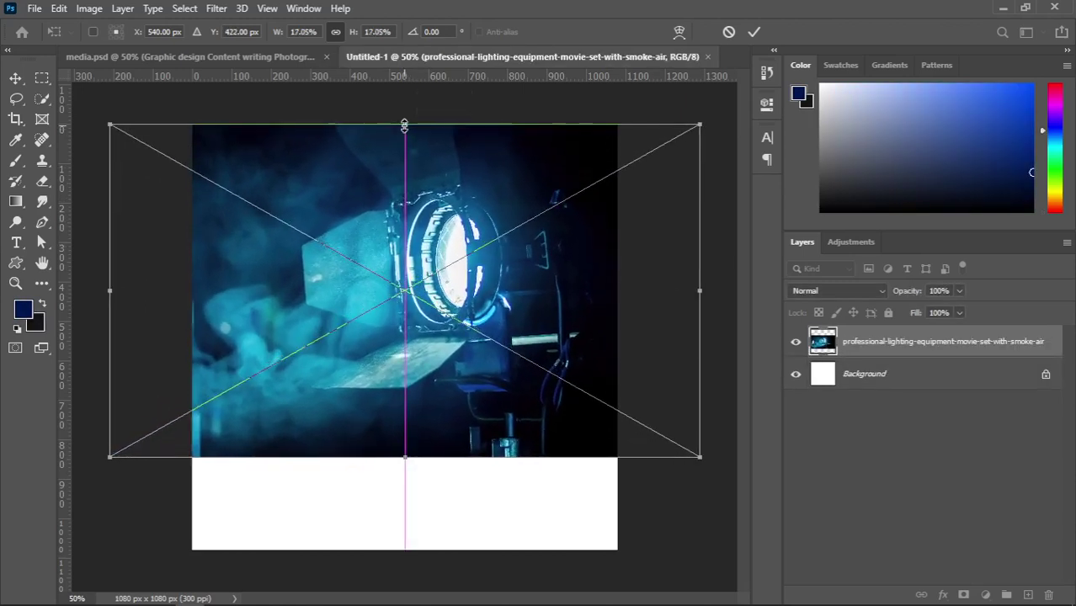
pyautogui.moveTo(408, 462); pyautogui.dragTo(408, 551)
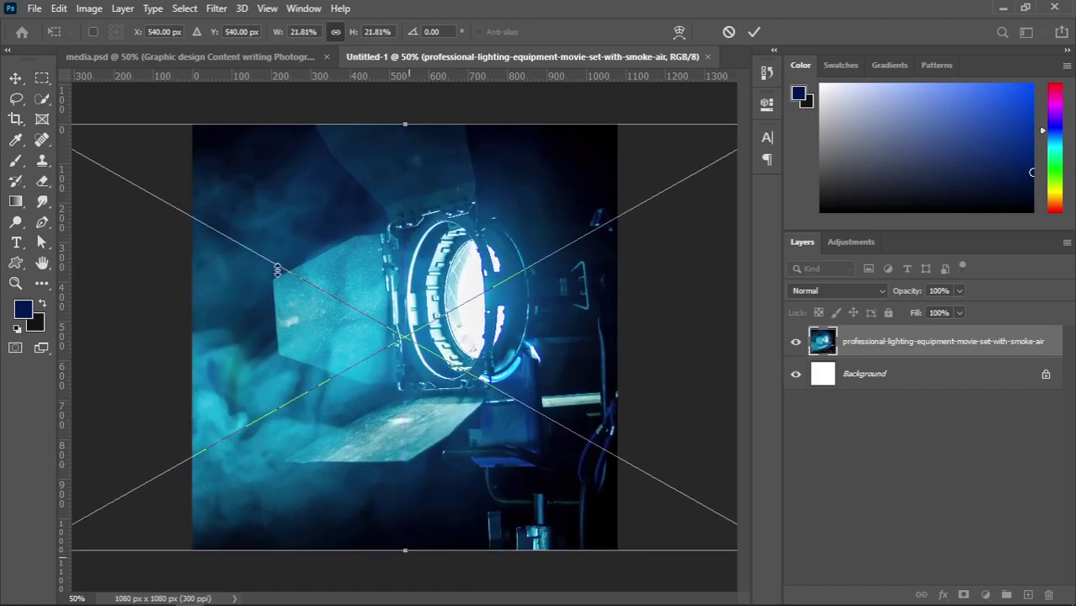
pyautogui.click(176, 57)
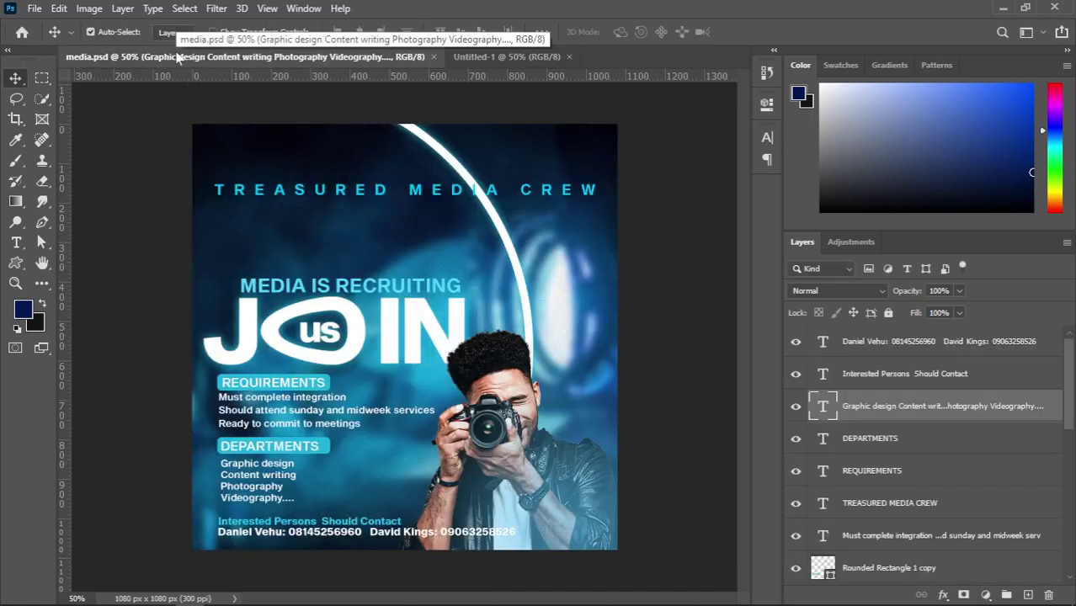
pyautogui.click(476, 58)
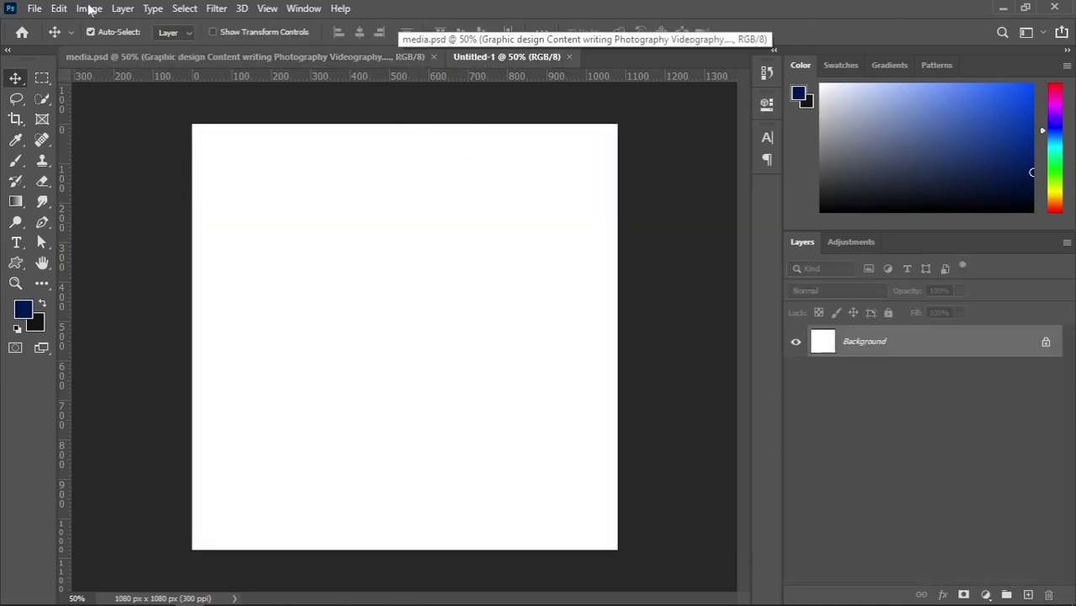
# Place the professional-lighting-equipment-movie-set-with-smoke-air image from Downloads as an embedded image in the blank document
pyautogui.click(35, 8)
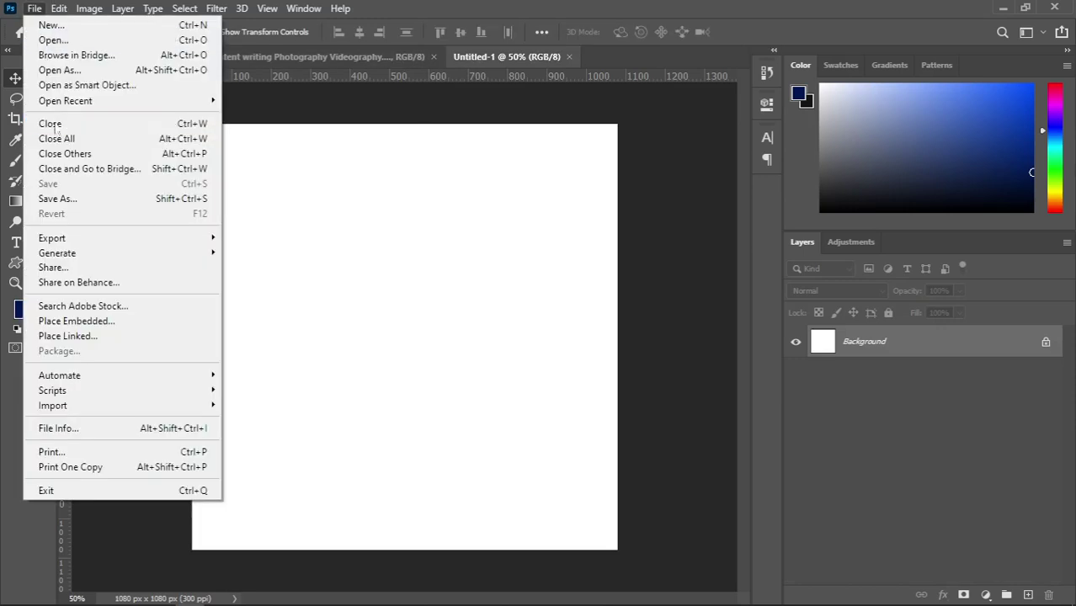
pyautogui.click(101, 326)
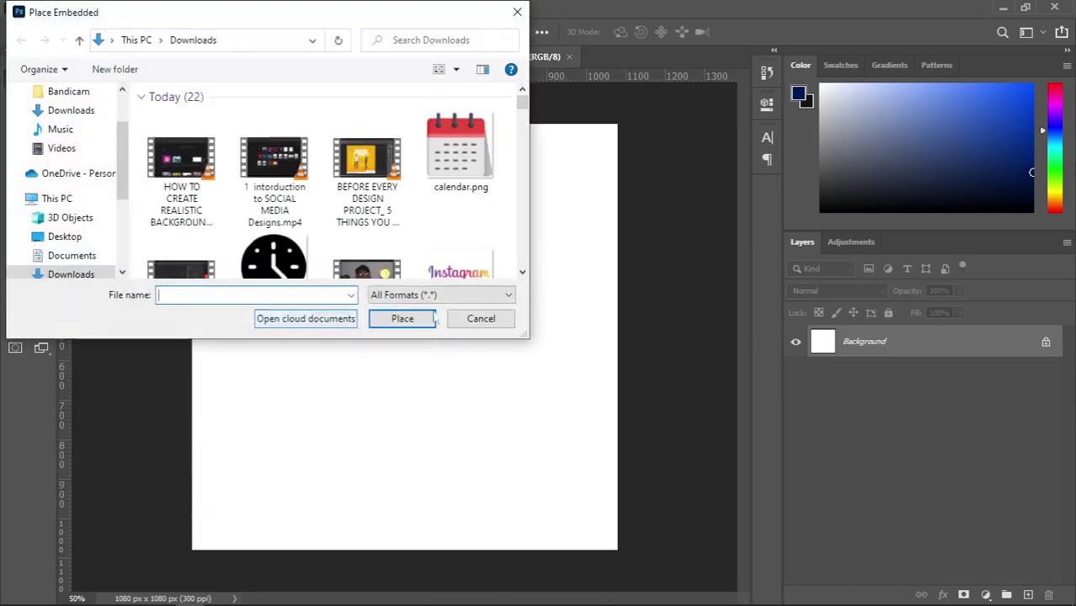
pyautogui.click(523, 274)
pyautogui.click(522, 274)
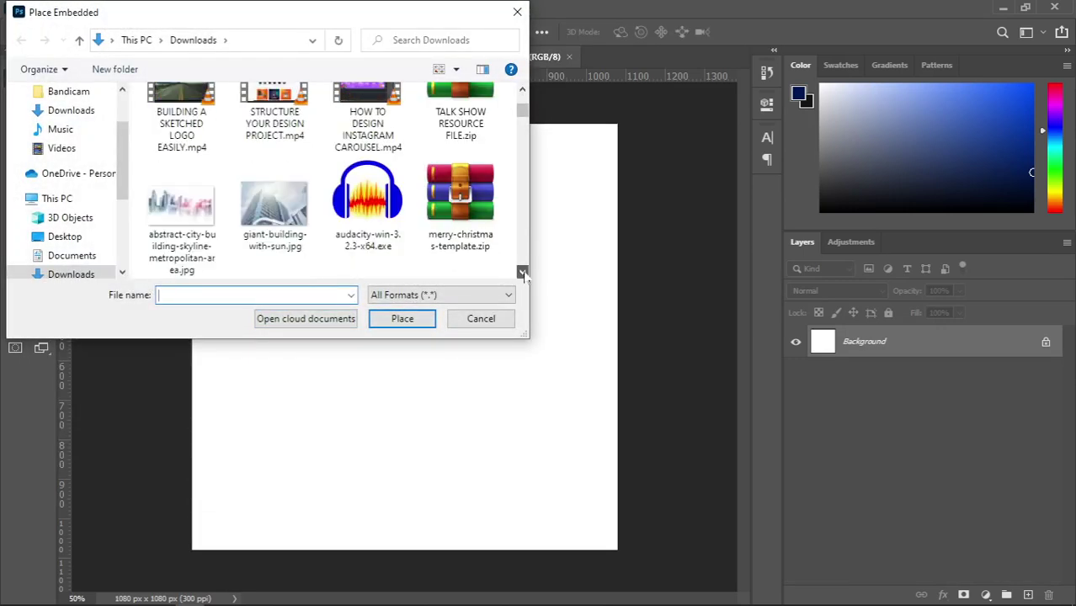
pyautogui.click(523, 274)
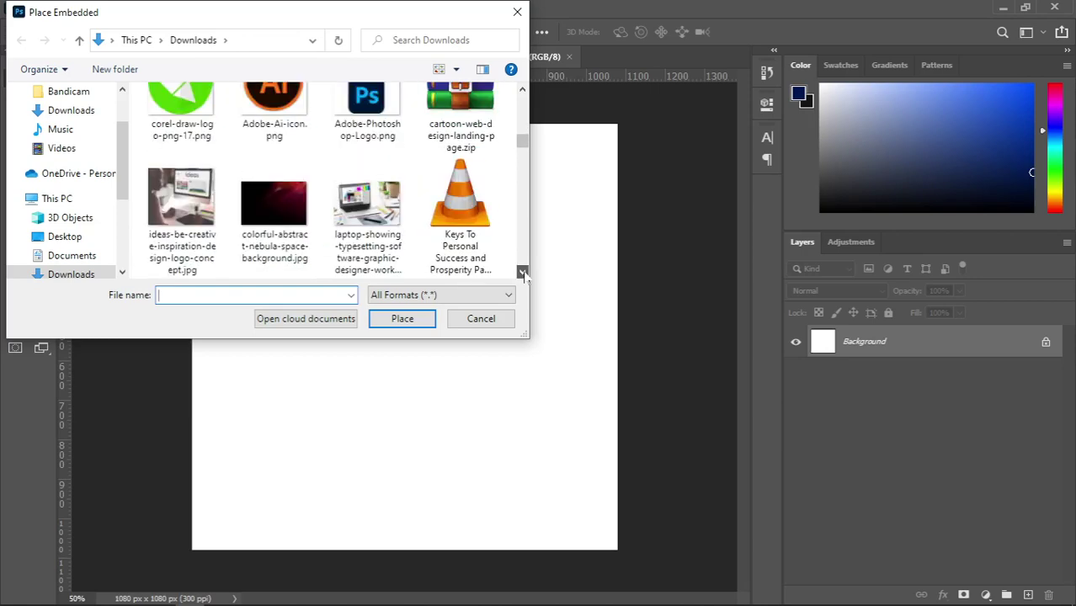
pyautogui.click(523, 273)
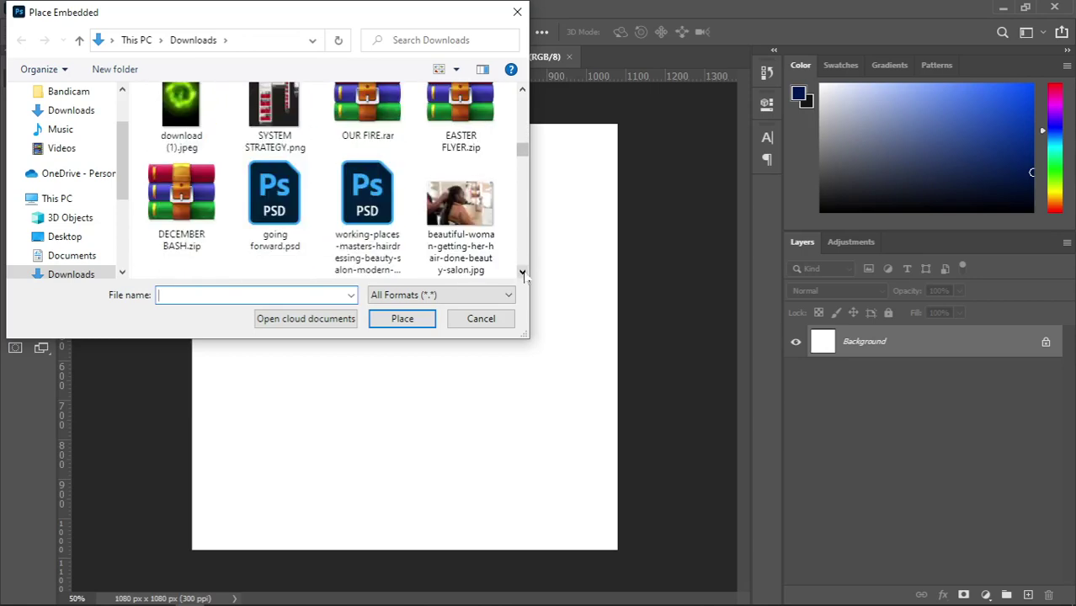
pyautogui.click(523, 274)
pyautogui.click(523, 274)
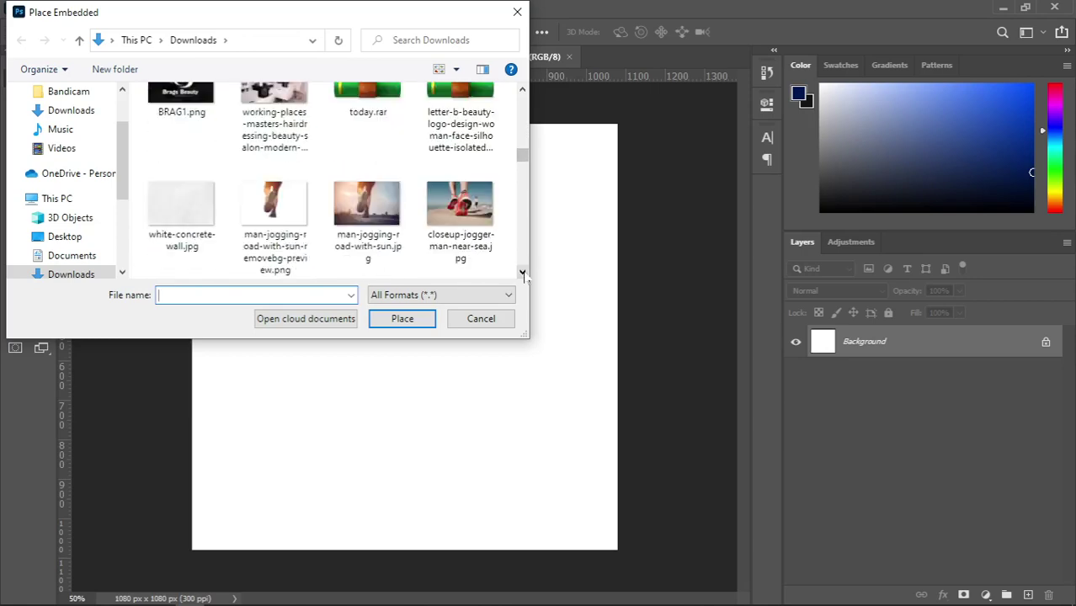
pyautogui.click(522, 89)
pyautogui.click(522, 89)
pyautogui.click(522, 89)
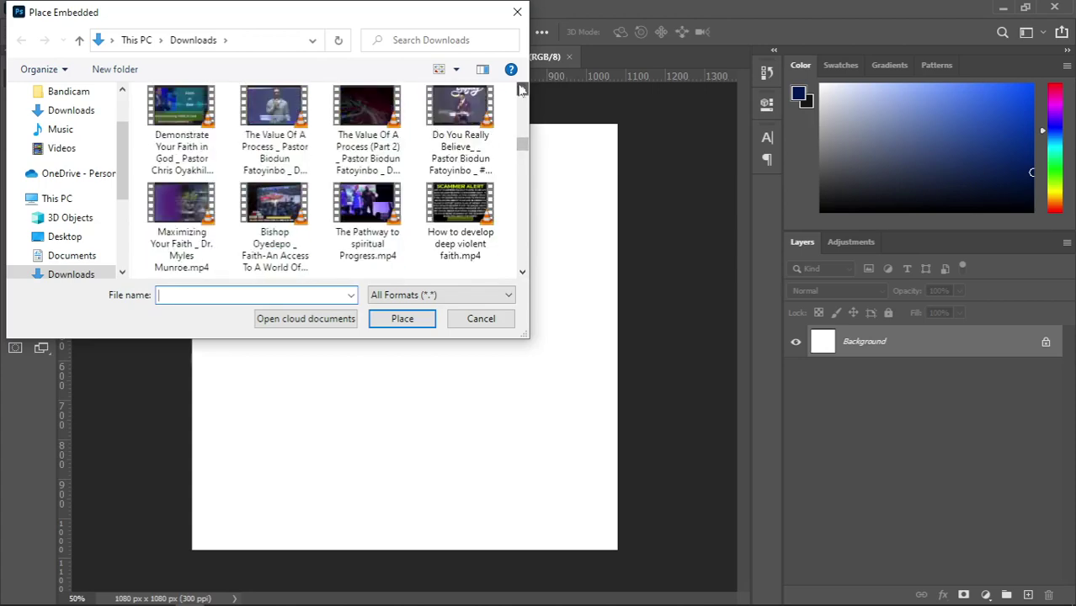
pyautogui.click(522, 89)
pyautogui.click(522, 89)
pyautogui.click(522, 89)
pyautogui.click(522, 89)
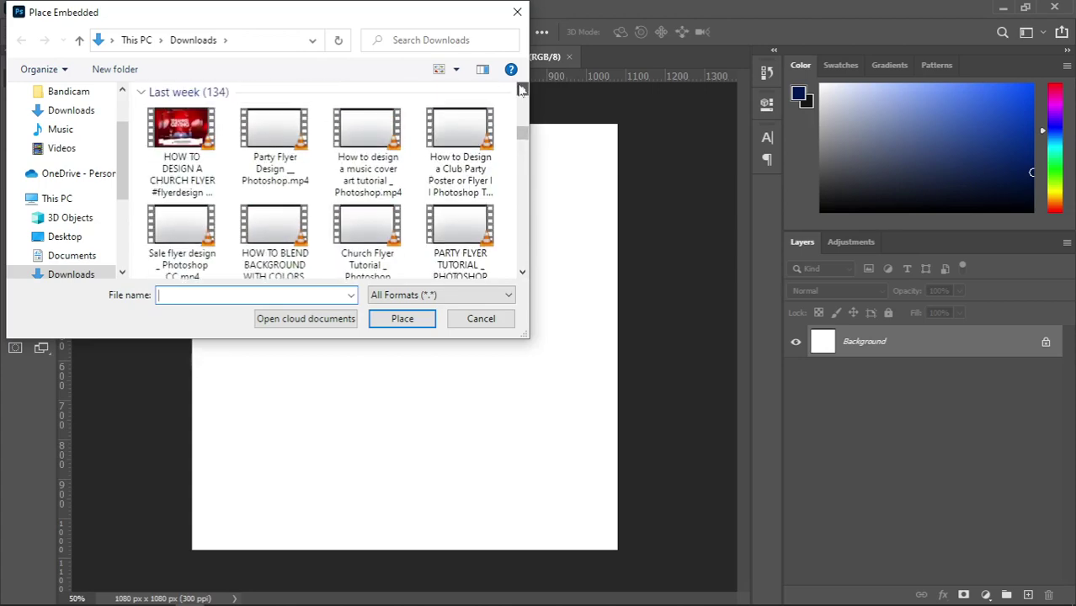
pyautogui.click(522, 90)
pyautogui.click(522, 89)
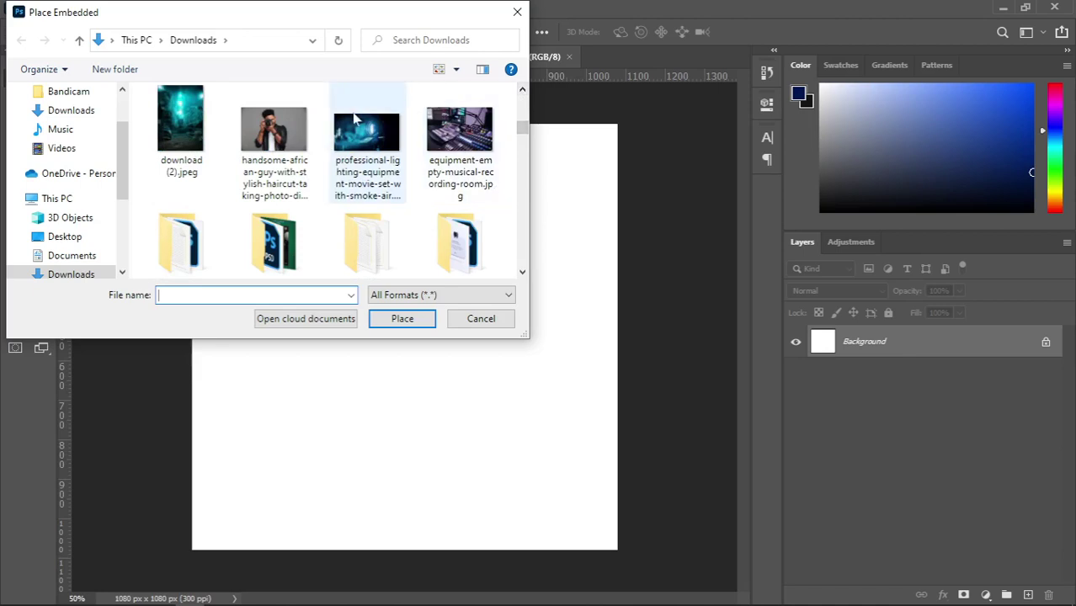
pyautogui.click(366, 144)
pyautogui.click(430, 321)
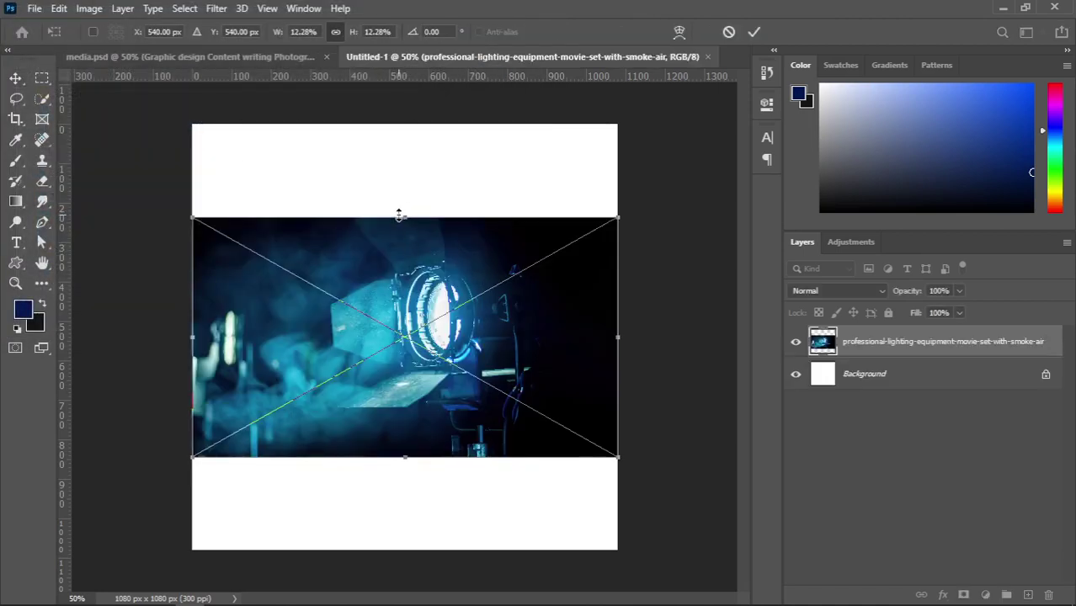
# Scale the placed image to about 22.26% to cover the canvas, and position its centre at about X 704 px, Y 540 px
pyautogui.moveTo(399, 216); pyautogui.dragTo(402, 123)
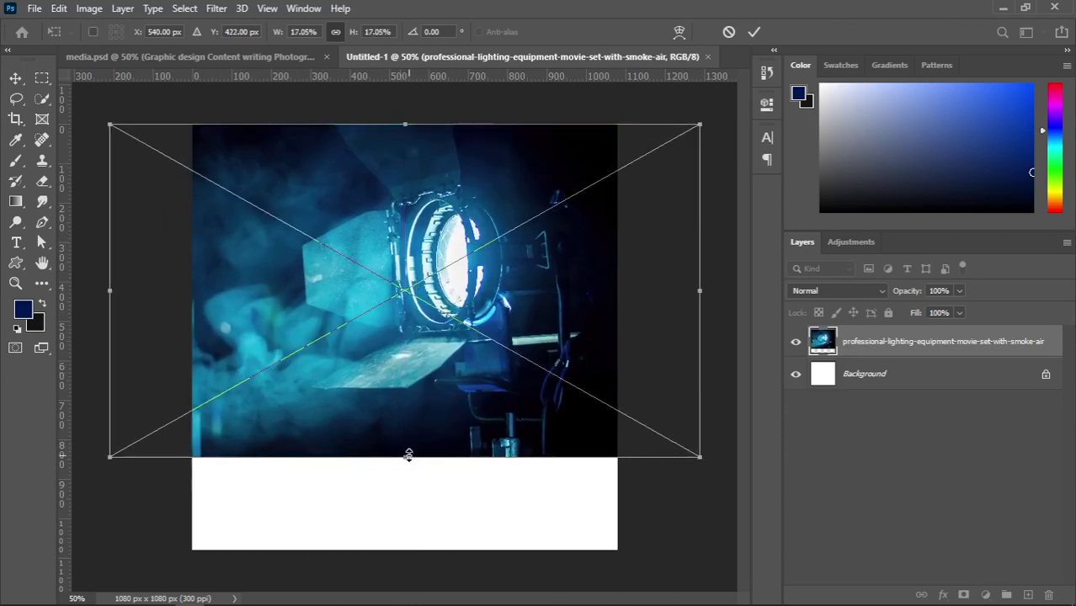
pyautogui.moveTo(407, 456); pyautogui.dragTo(504, 526)
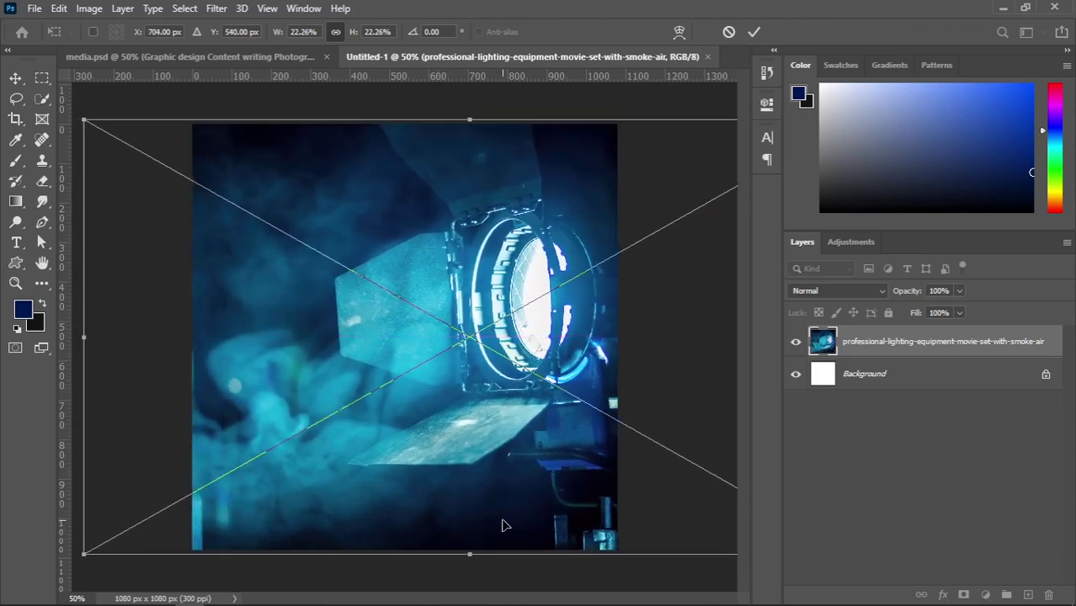
pyautogui.press('Return')
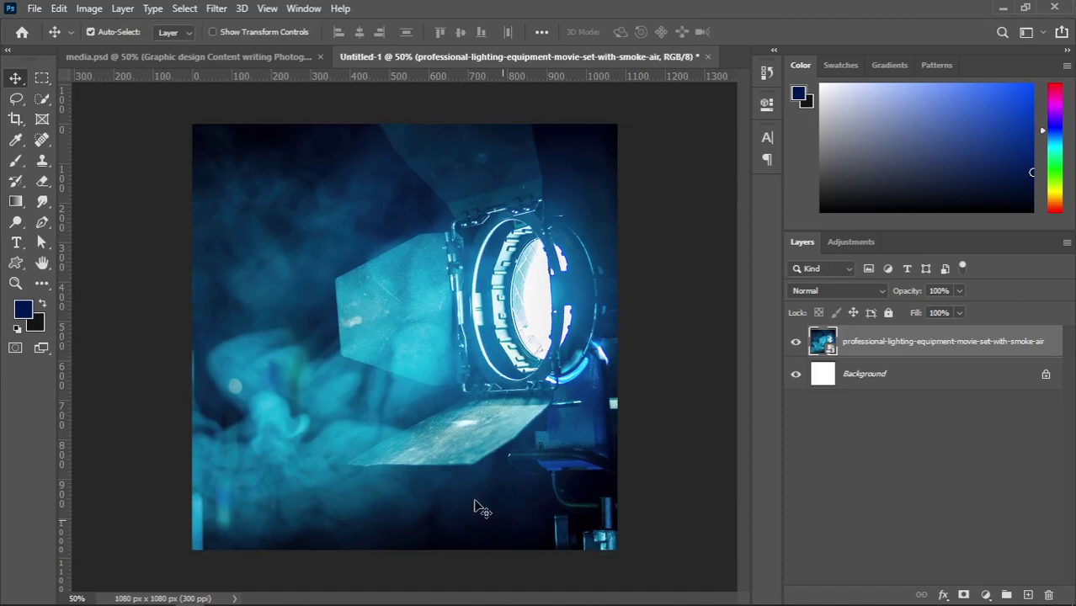
# Compare the placed background with the media.psd reference, and rasterize the lighting-equipment layer in Untitled-1
pyautogui.click(218, 57)
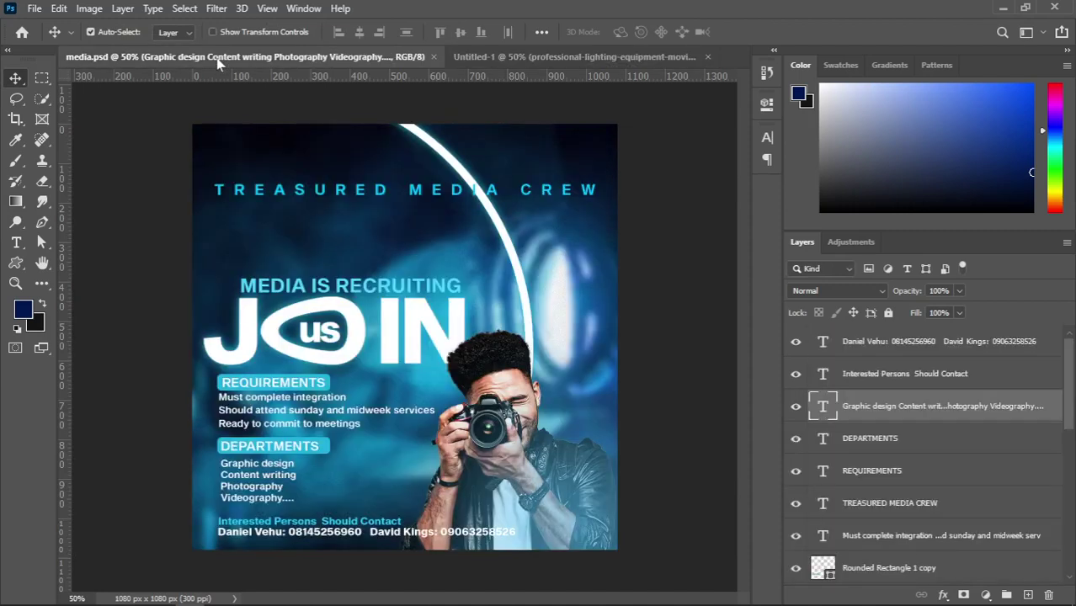
pyautogui.click(535, 57)
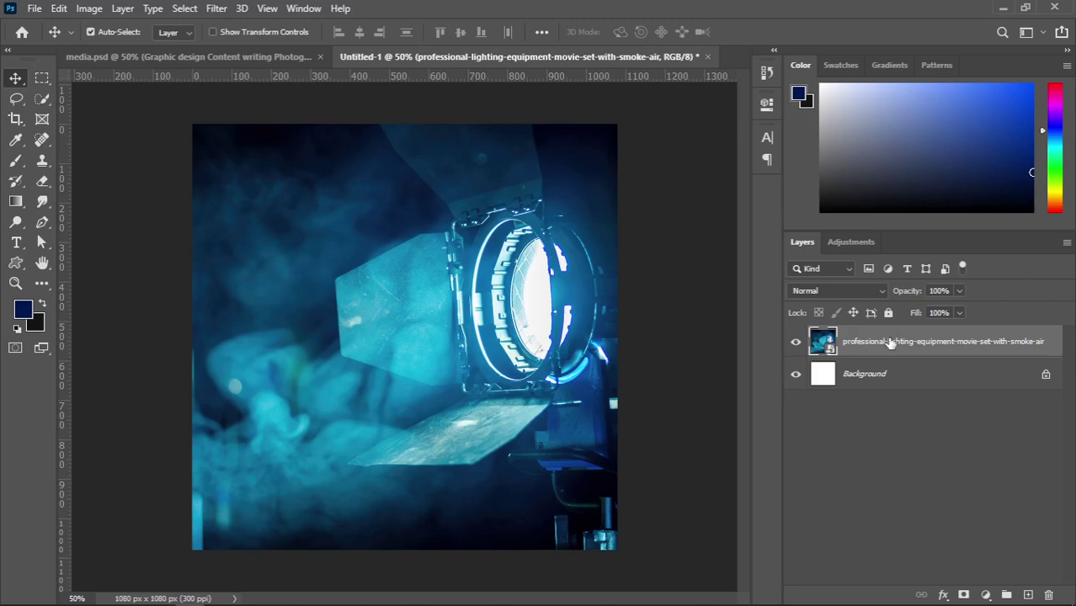
pyautogui.rightClick(891, 343)
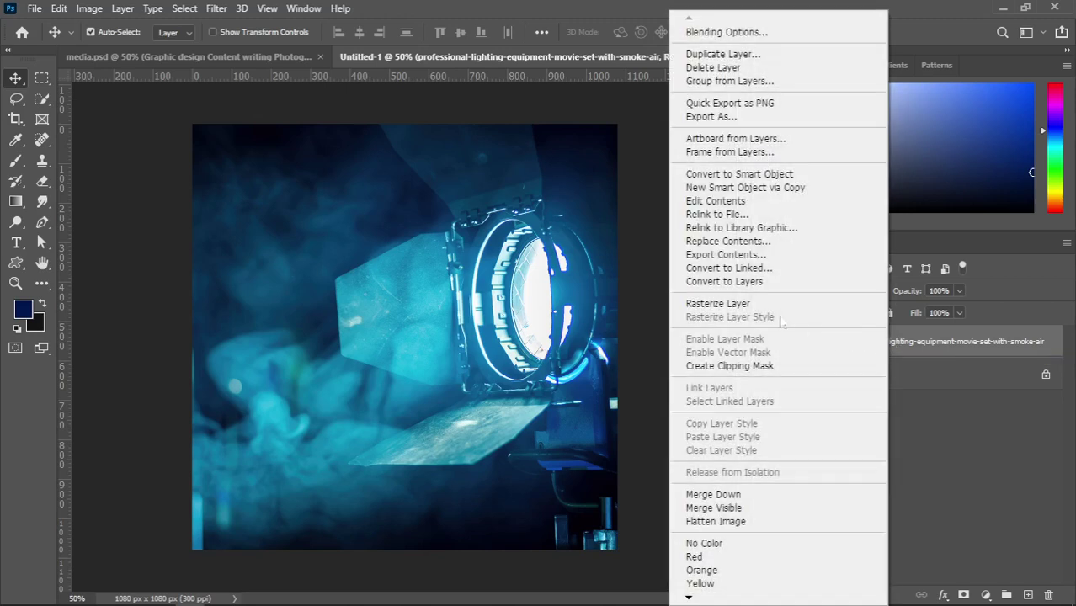
pyautogui.click(957, 347)
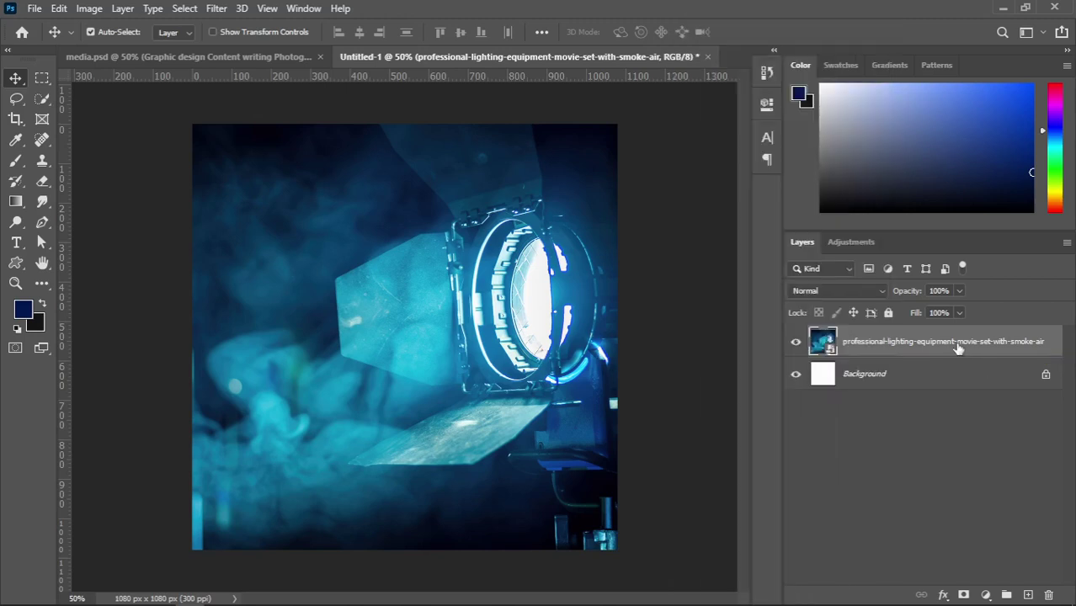
pyautogui.rightClick(860, 344)
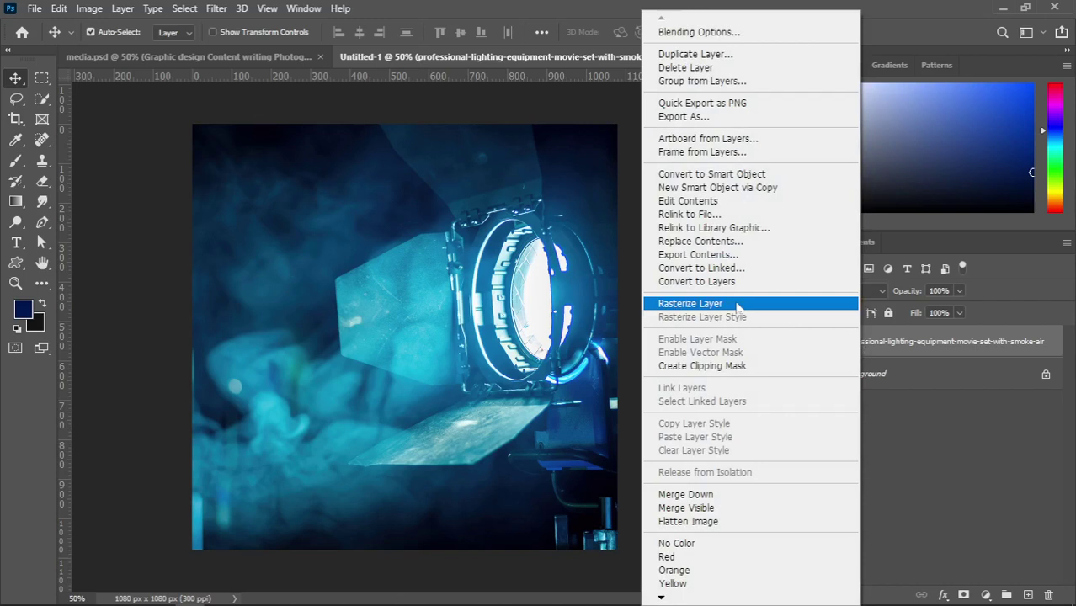
pyautogui.click(704, 304)
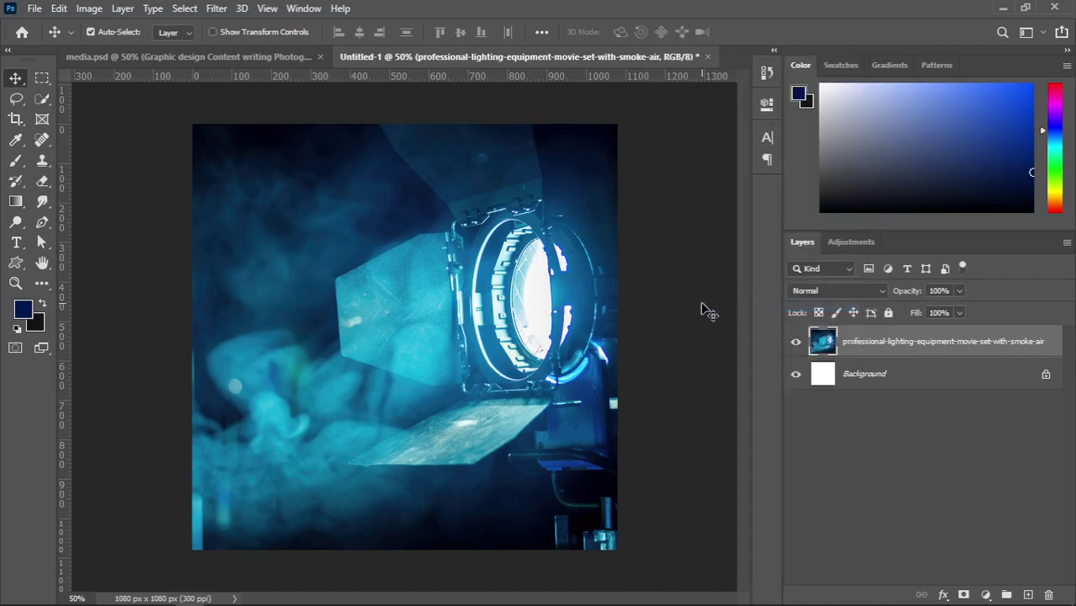
# Apply a Gaussian Blur with a 3.8-pixel radius to the lighting-equipment layer
pyautogui.click(216, 10)
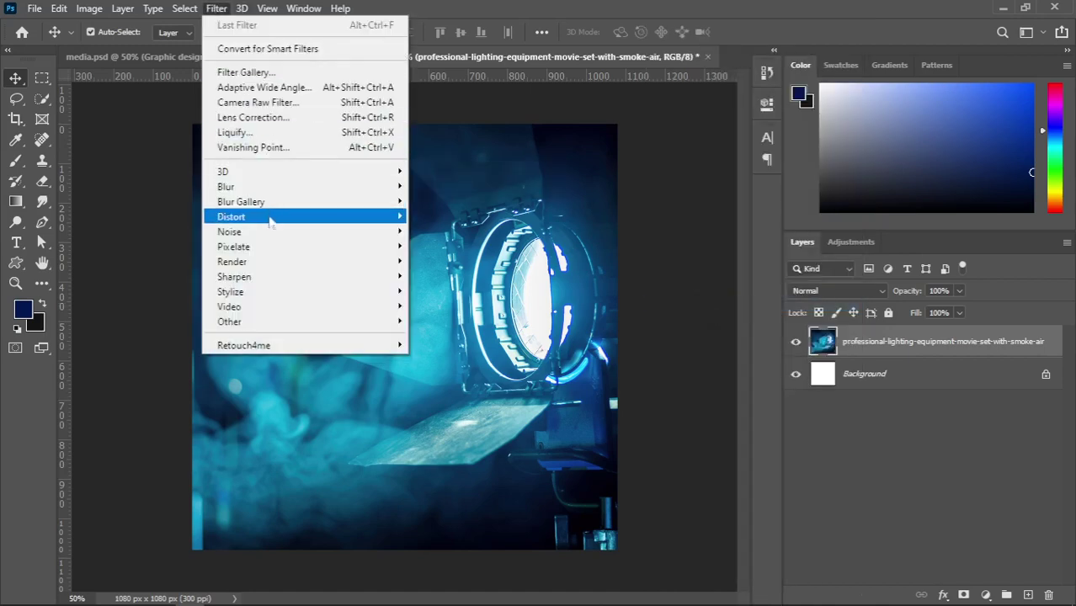
pyautogui.moveTo(290, 186)
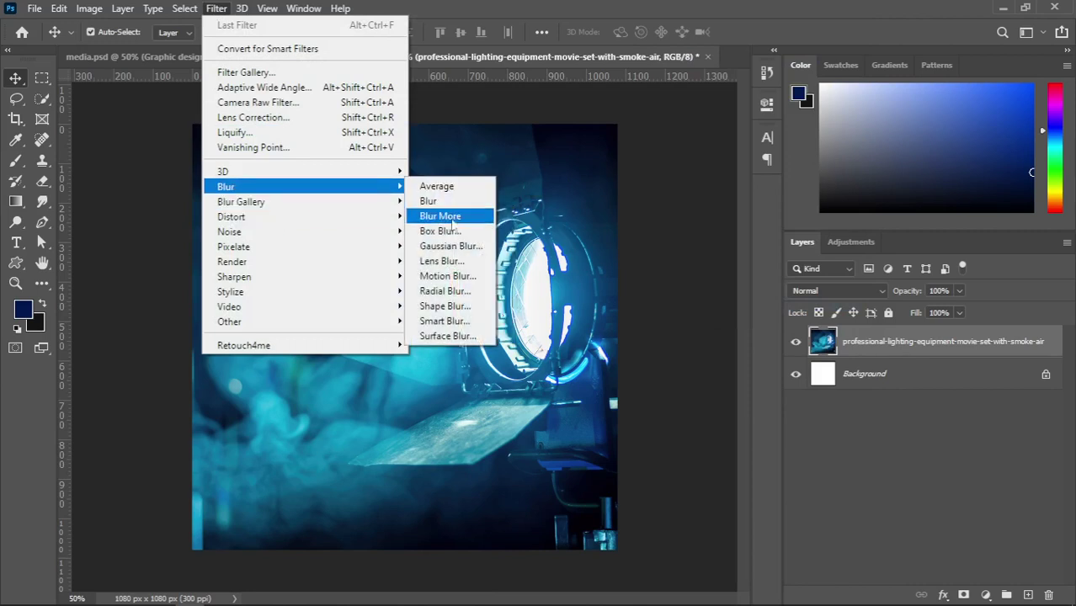
pyautogui.click(438, 247)
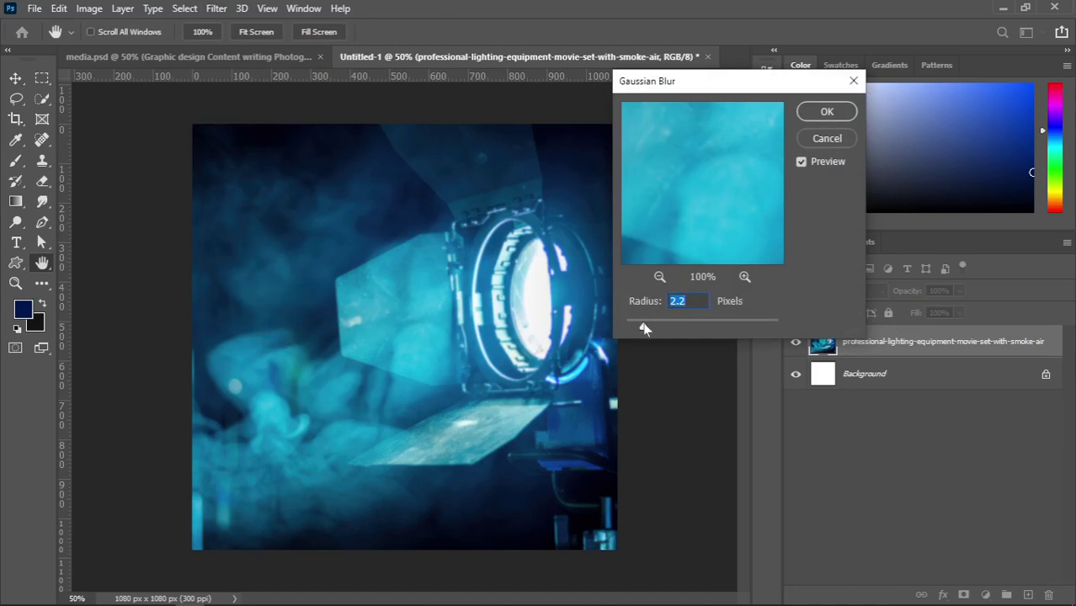
pyautogui.moveTo(644, 328); pyautogui.dragTo(657, 330)
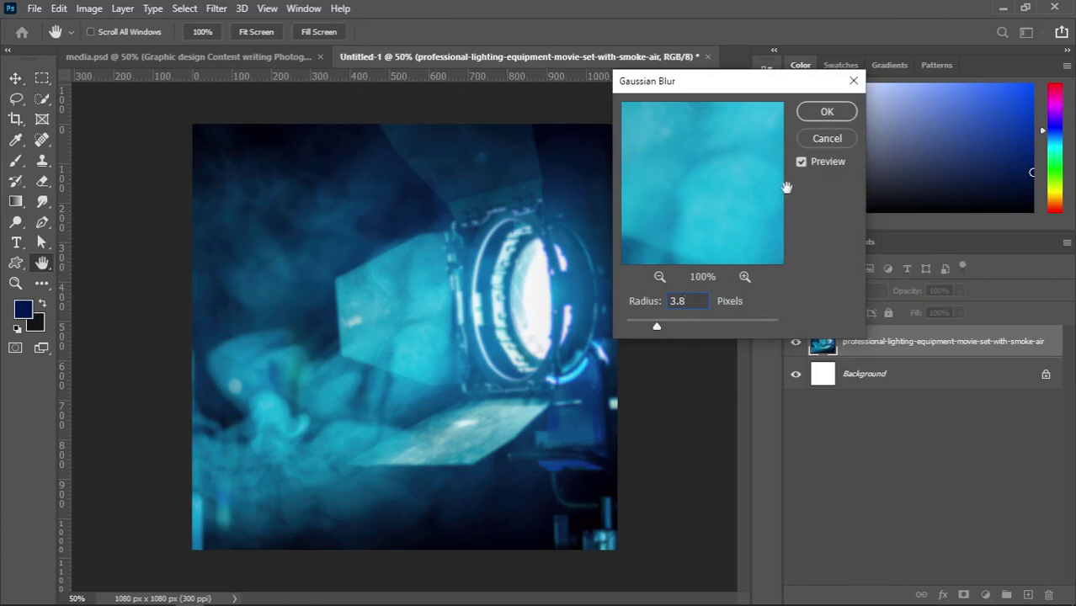
pyautogui.click(843, 114)
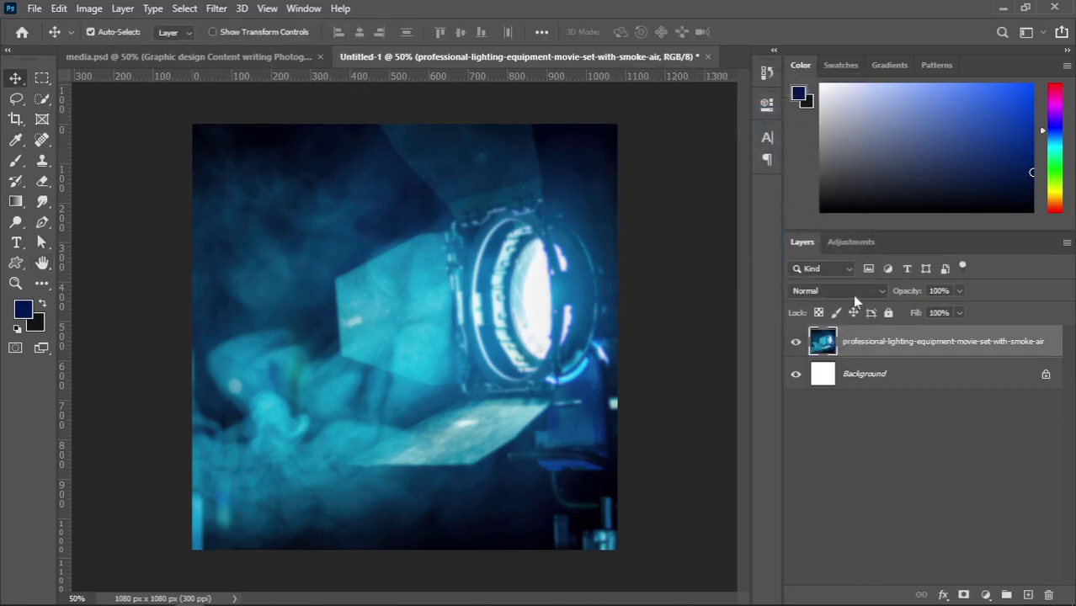
# Add noise with Gaussian distribution to the blurred lighting-equipment layer, reducing the amount for a subtler grain
pyautogui.click(214, 10)
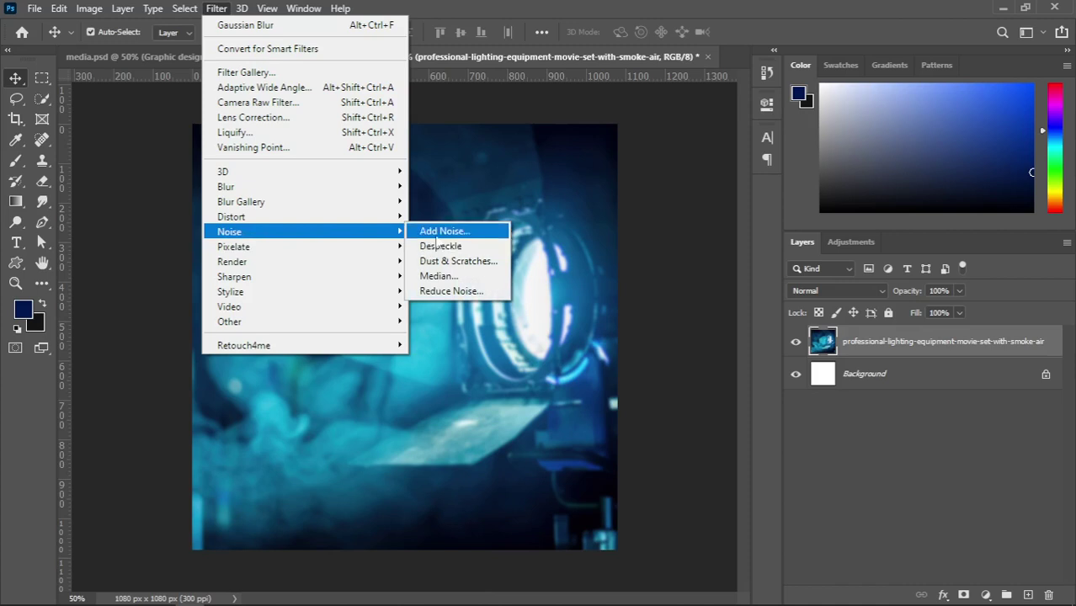
pyautogui.click(435, 234)
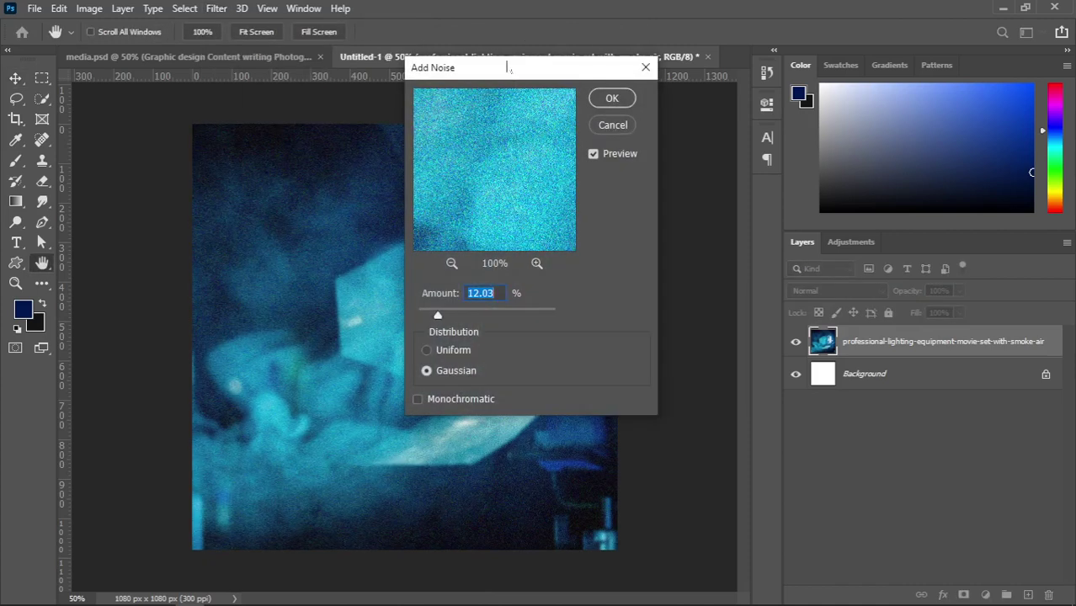
pyautogui.moveTo(506, 67); pyautogui.dragTo(675, 80)
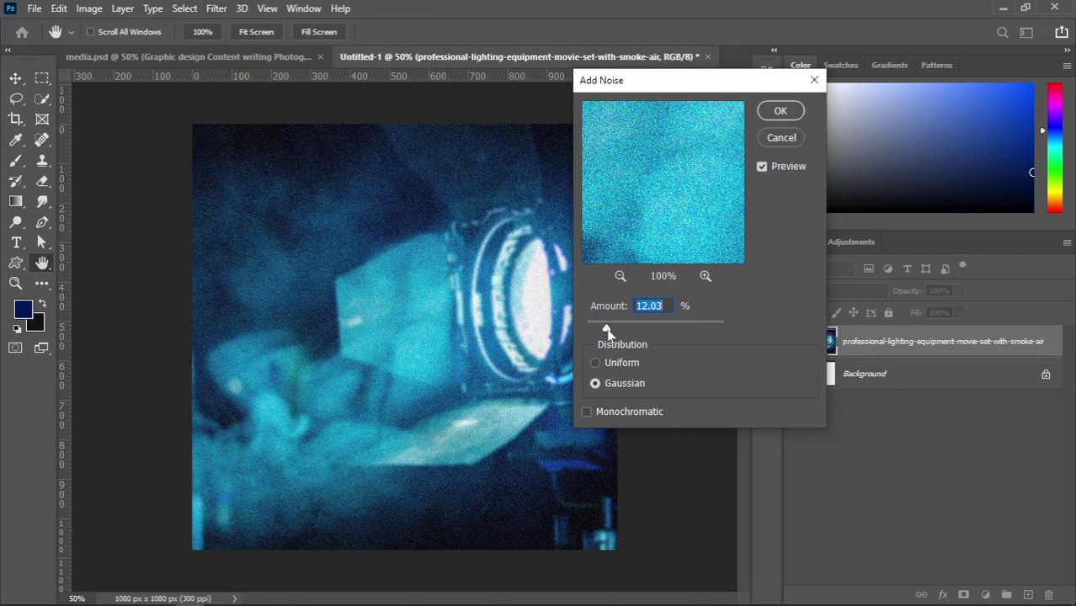
pyautogui.moveTo(607, 329); pyautogui.dragTo(595, 331)
pyautogui.click(778, 112)
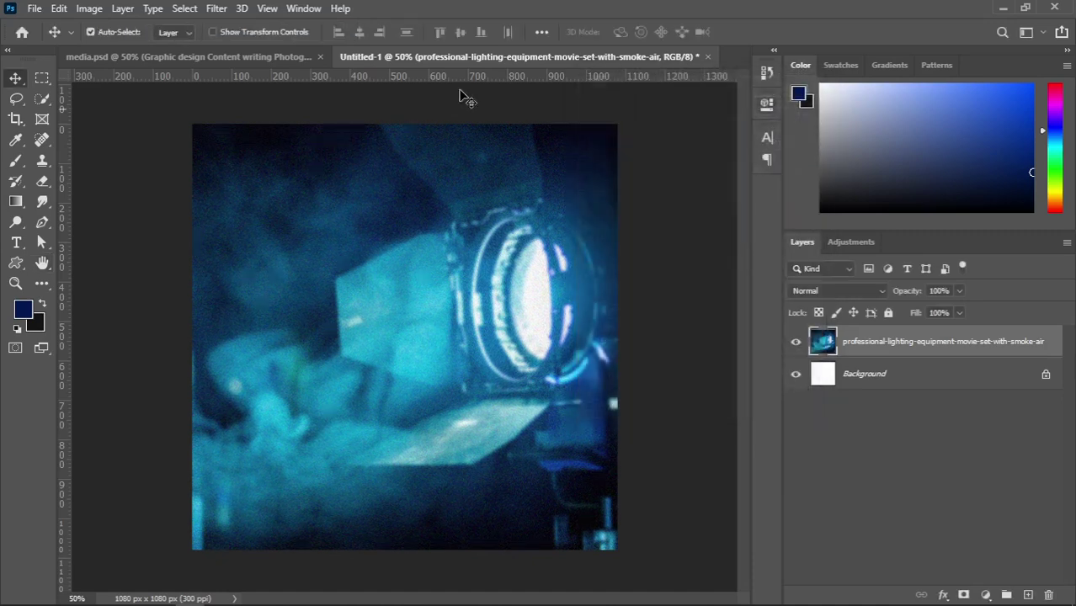
# Nudge the lighting-equipment layer slightly to the right to match the media.psd reference, and lock the layer completely
pyautogui.click(213, 59)
pyautogui.click(489, 59)
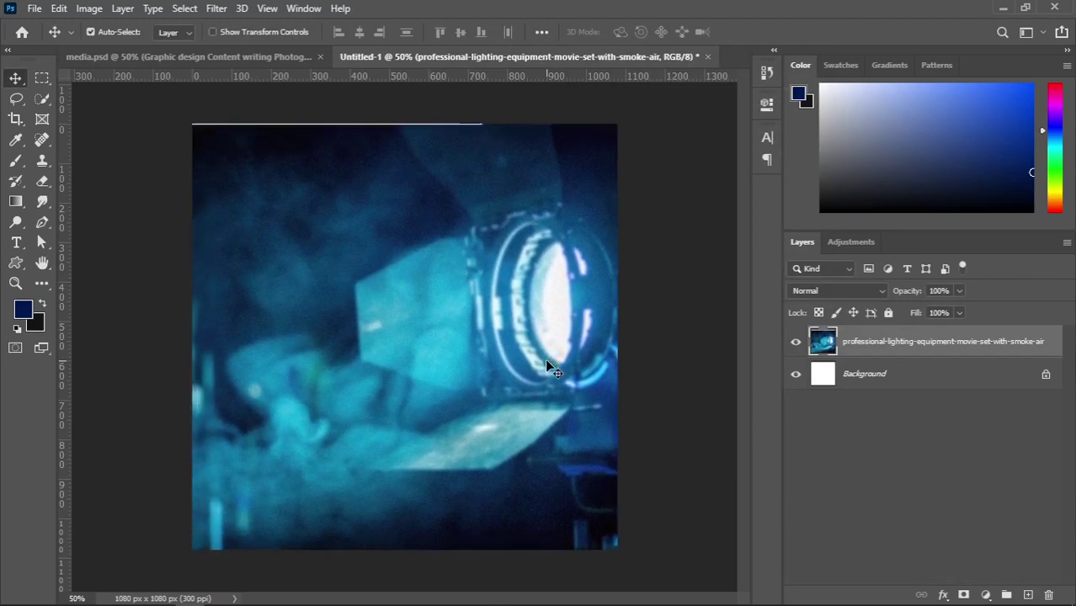
pyautogui.click(887, 313)
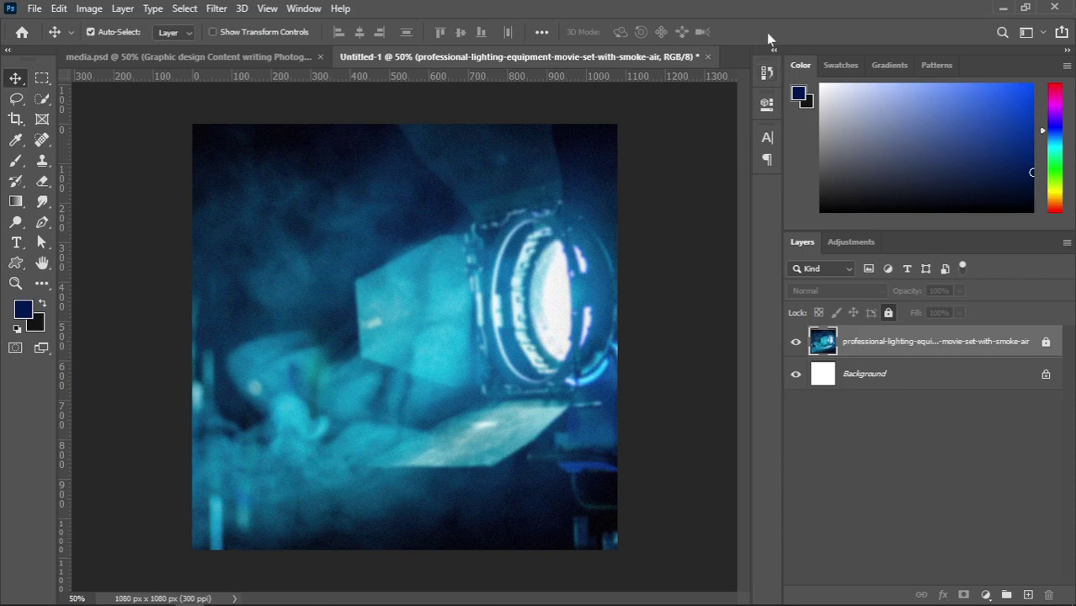
pyautogui.click(771, 54)
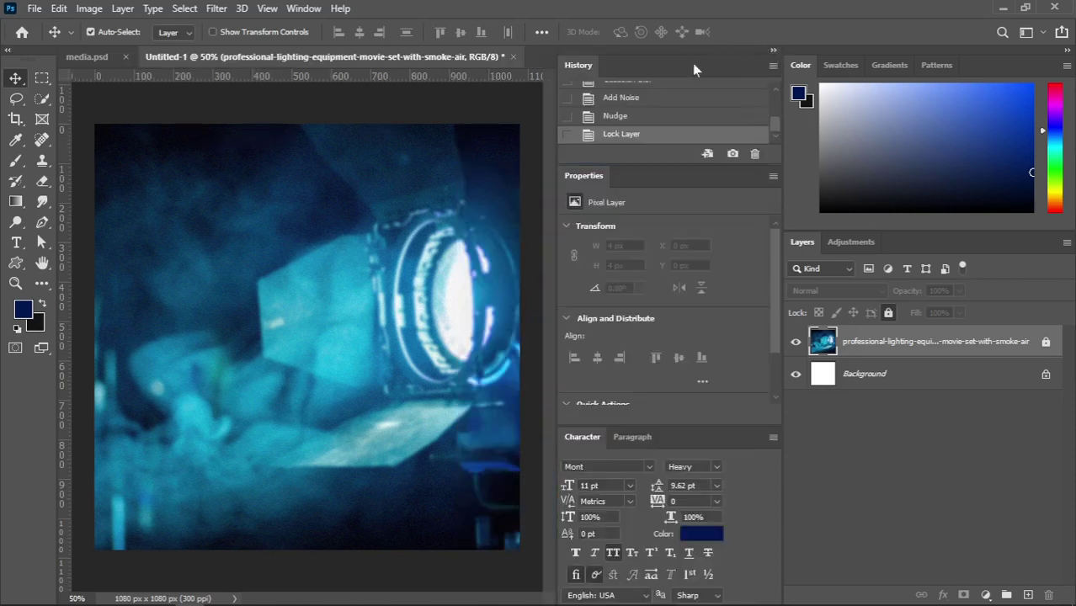
pyautogui.click(772, 52)
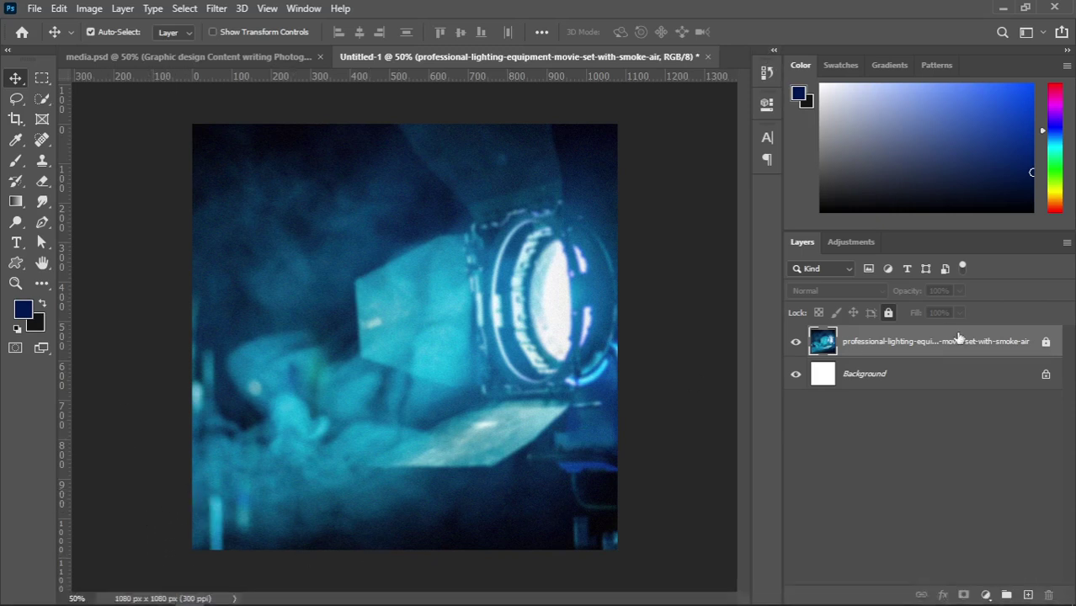
pyautogui.moveTo(490, 331); pyautogui.dragTo(487, 412)
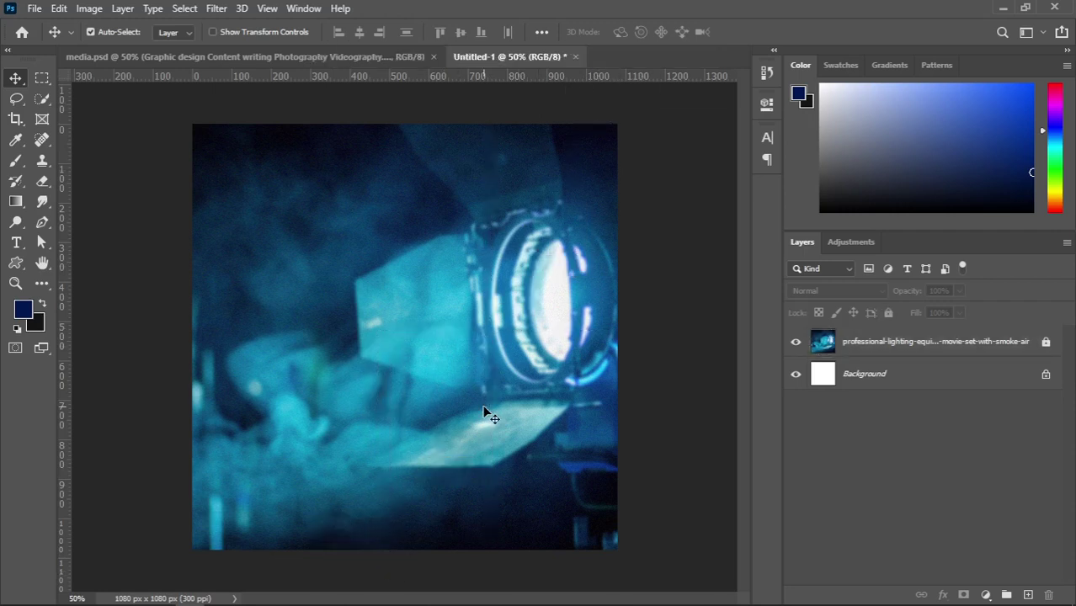
pyautogui.click(172, 62)
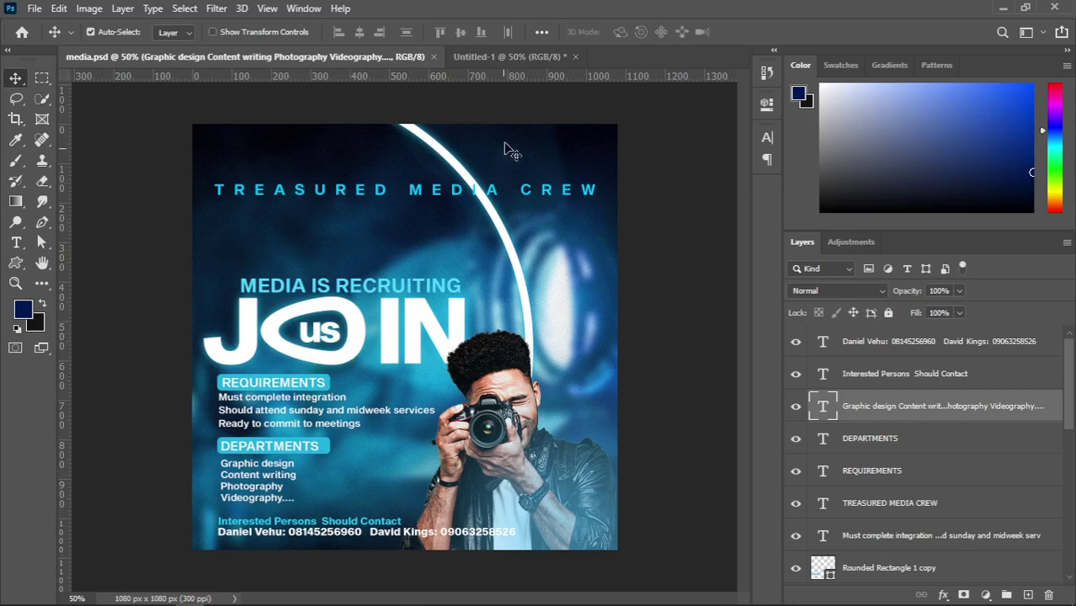
pyautogui.click(490, 55)
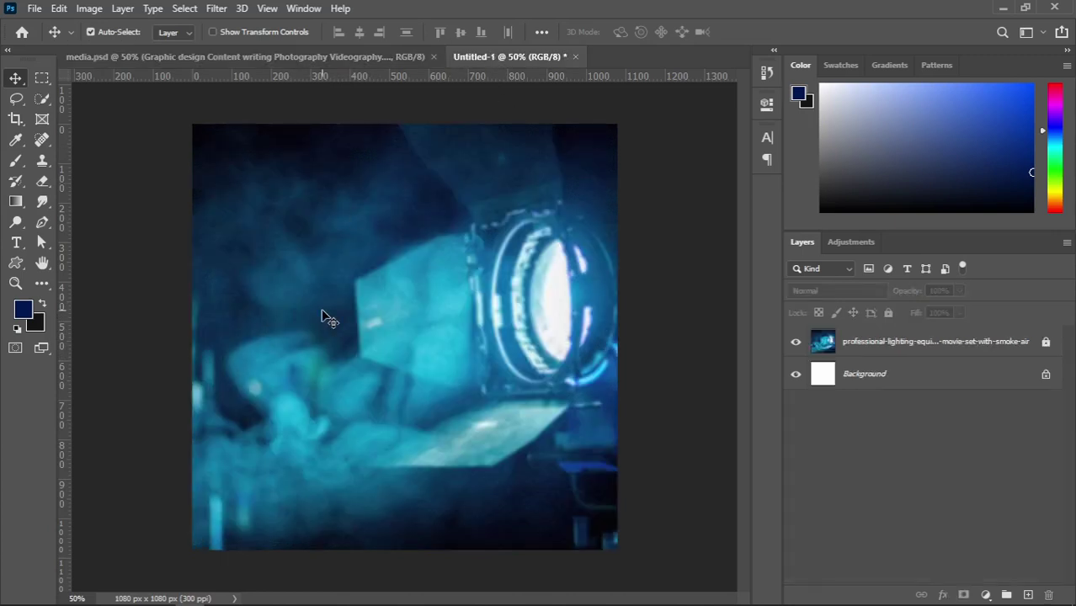
pyautogui.press('t')
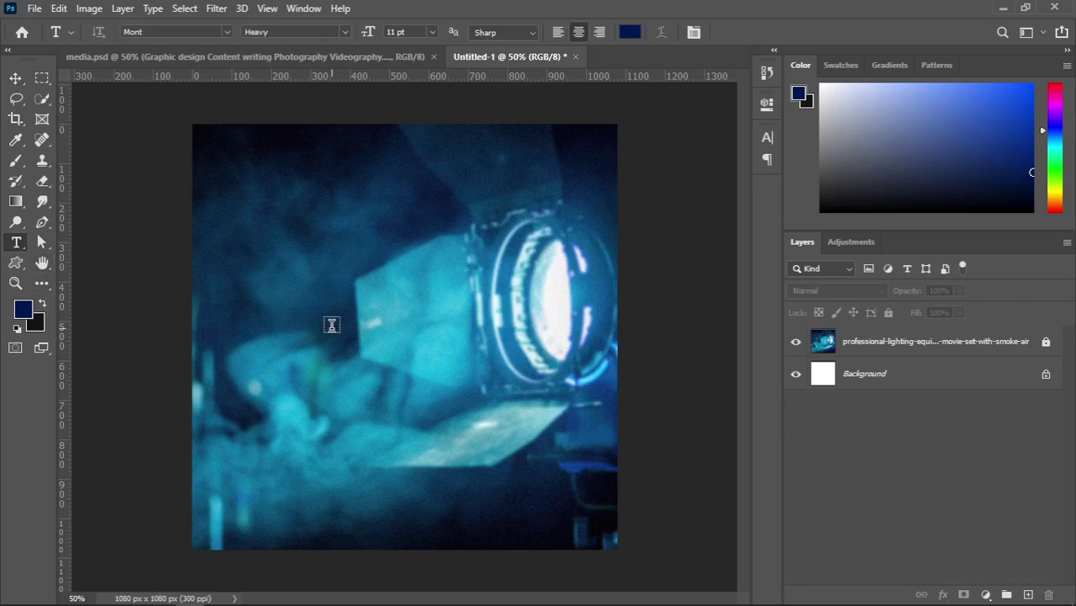
pyautogui.click(331, 325)
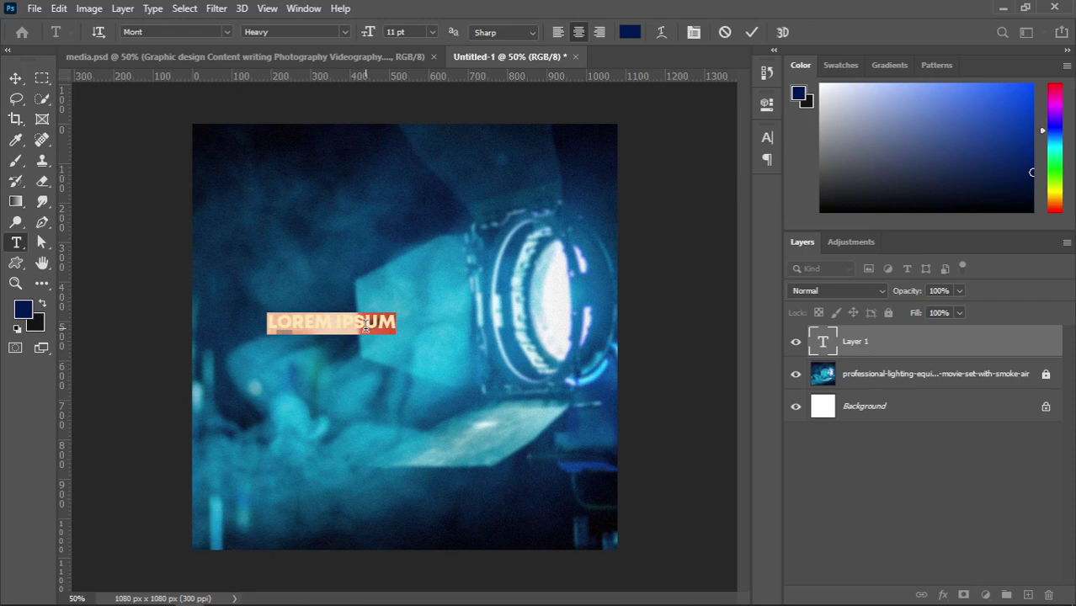
pyautogui.press('BackSpace')
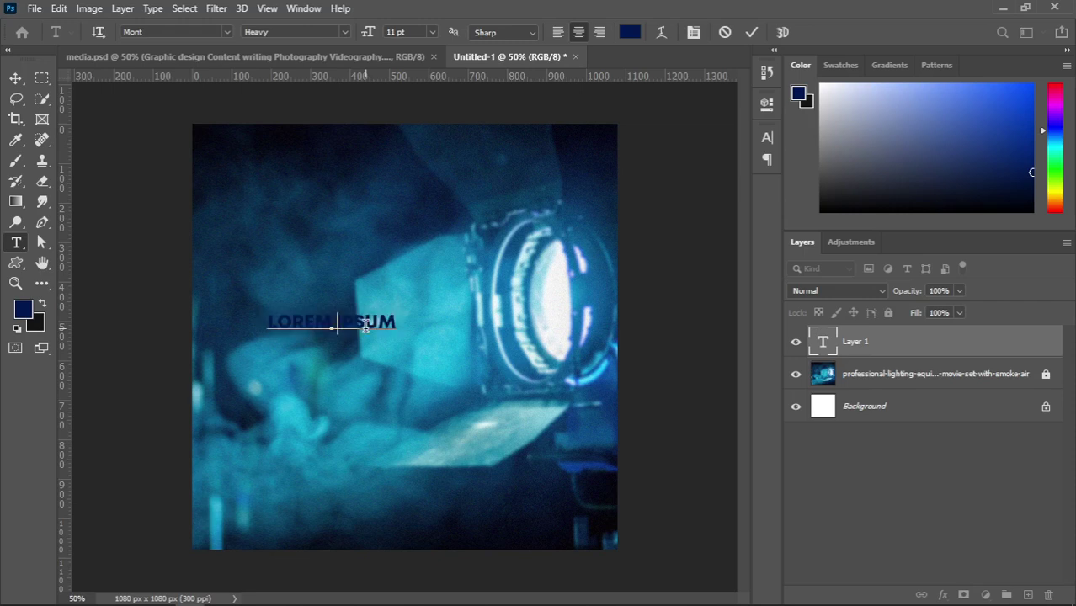
pyautogui.write('JOHN')
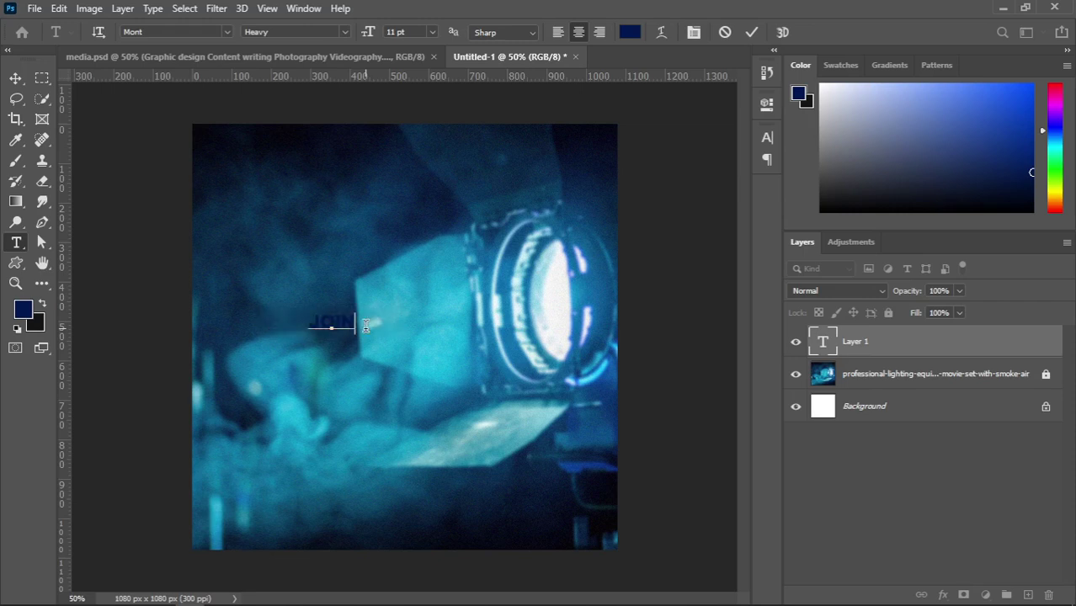
pyautogui.click(15, 77)
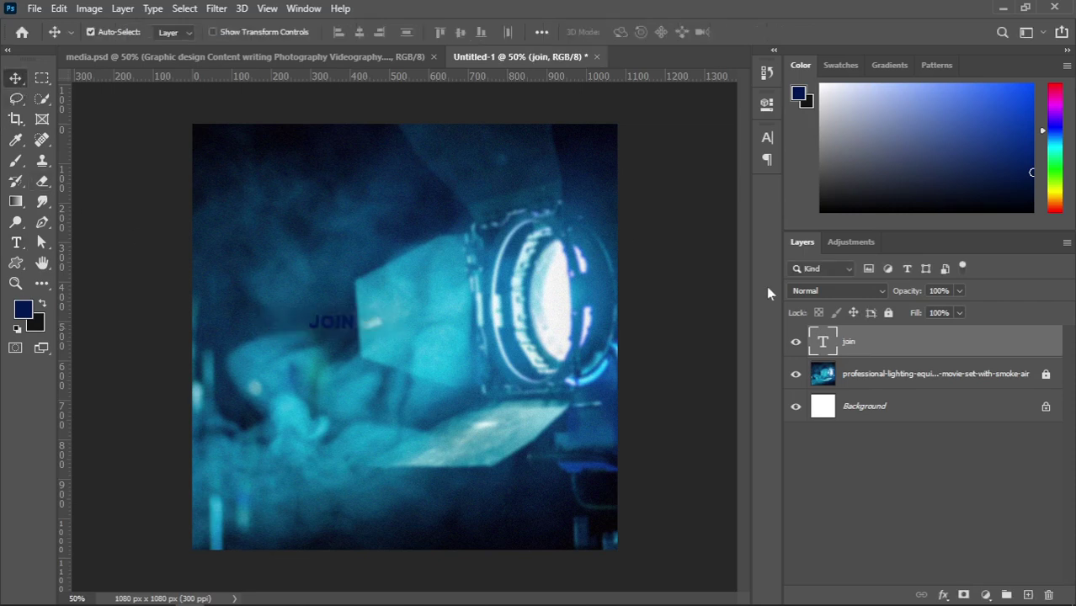
pyautogui.click(766, 137)
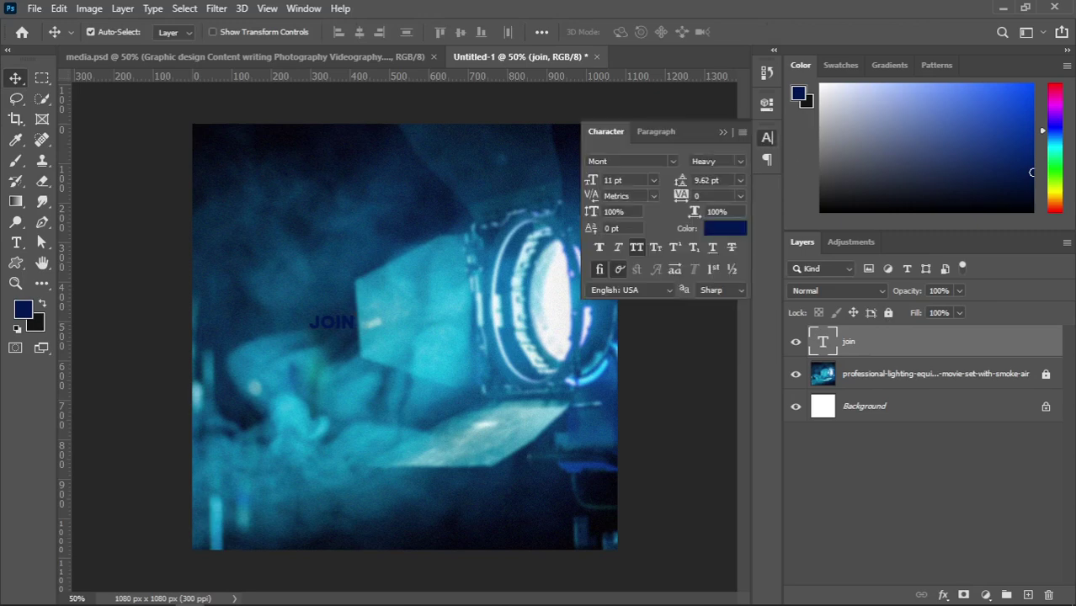
pyautogui.click(714, 229)
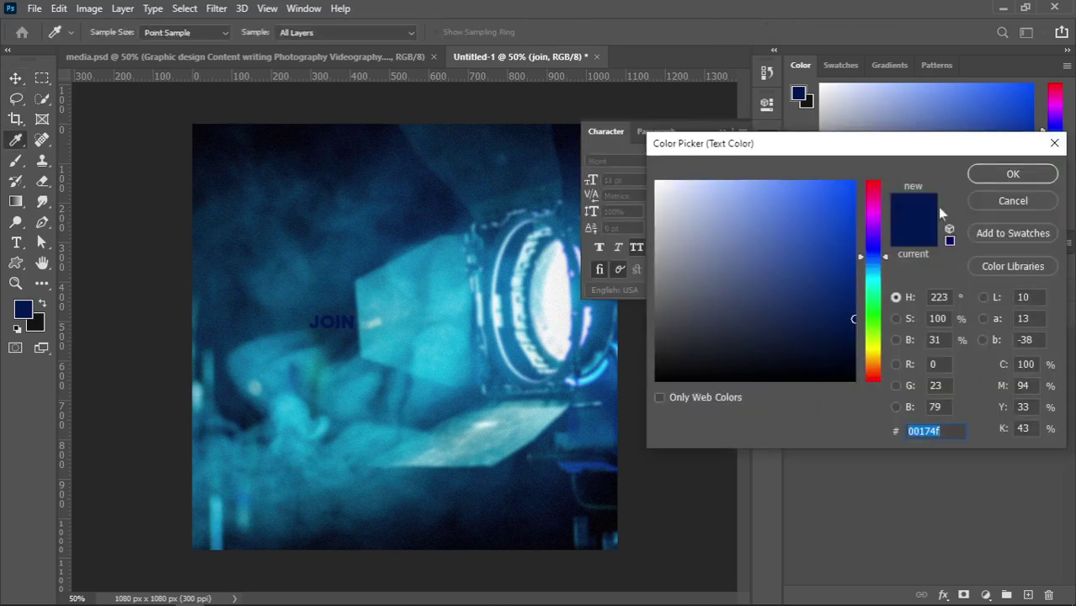
pyautogui.click(1007, 175)
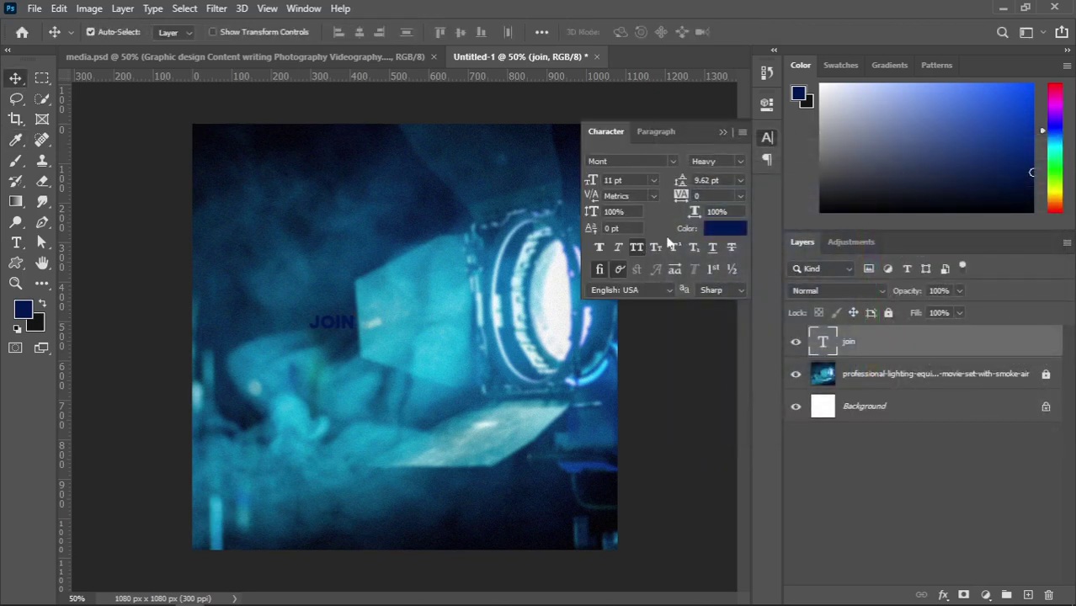
pyautogui.click(721, 231)
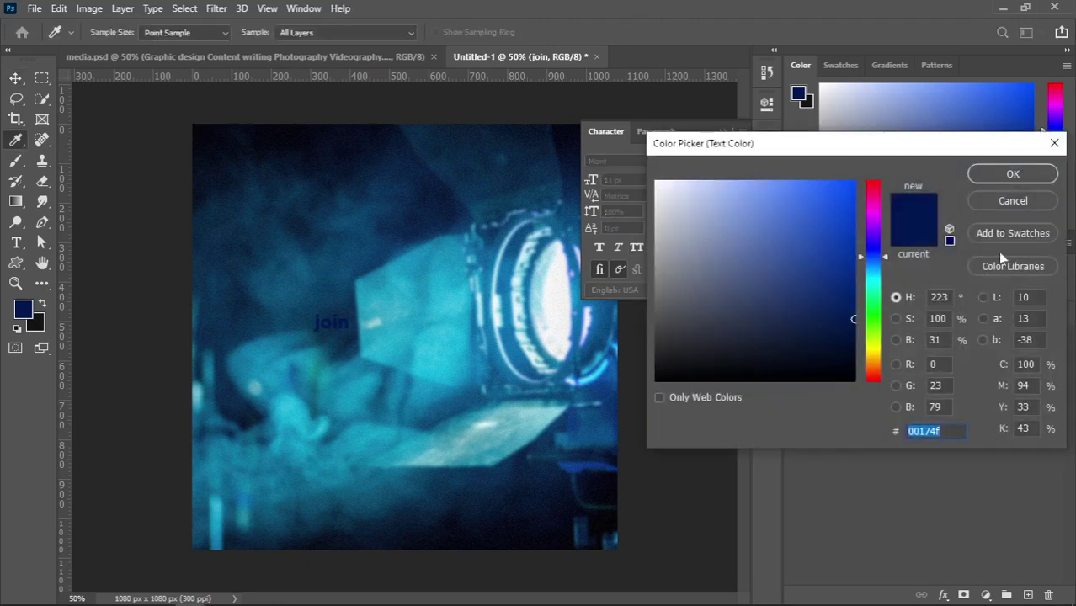
pyautogui.click(1054, 144)
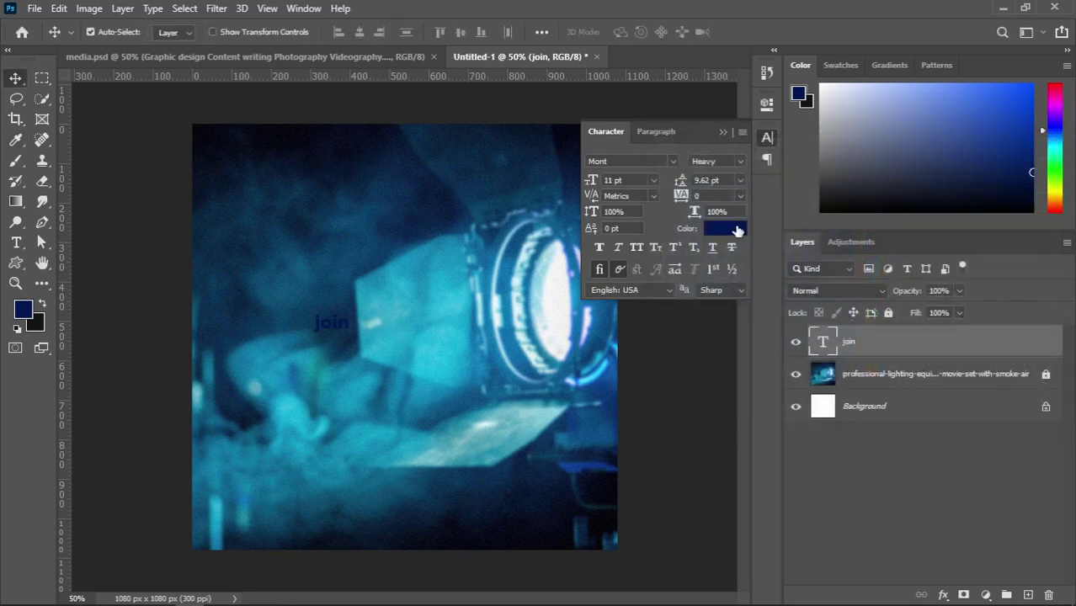
pyautogui.click(721, 132)
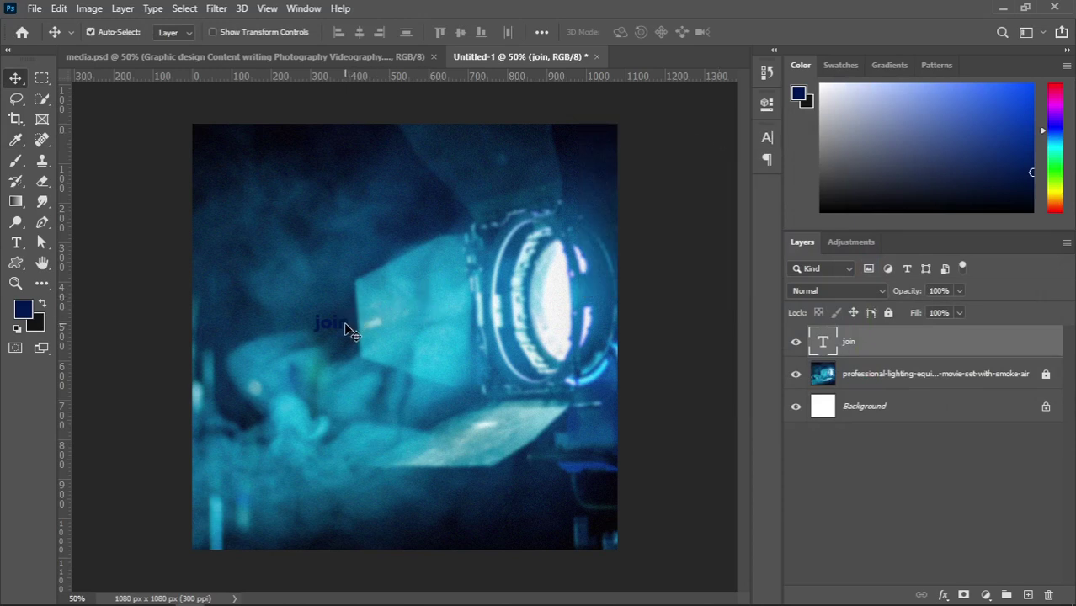
pyautogui.press('Delete')
# Add the text "JOIN" in 11 pt Mont Heavy over the upper-middle area of the background
pyautogui.click(767, 137)
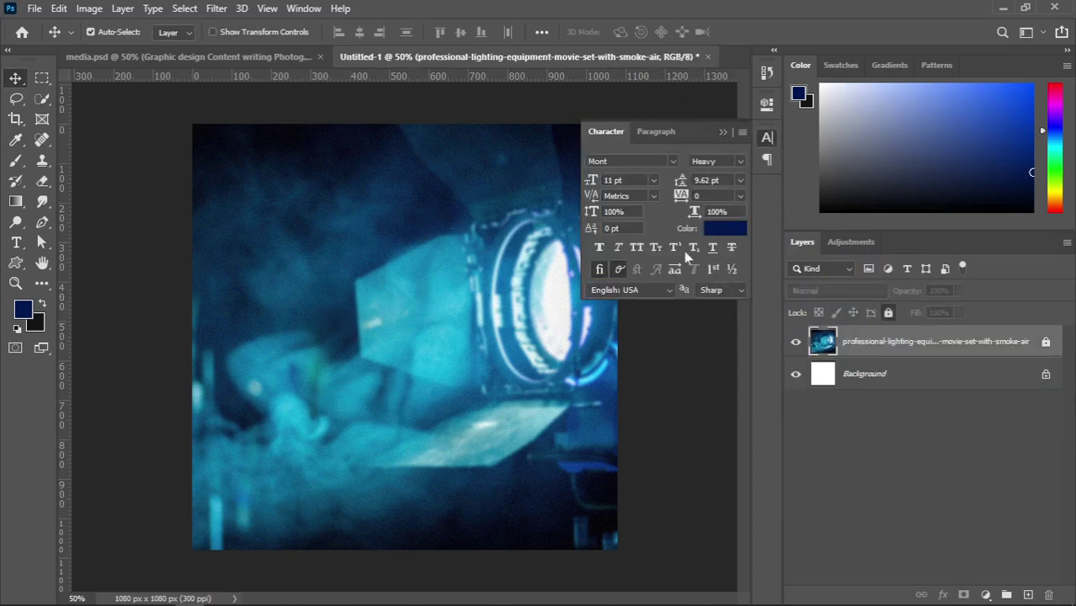
pyautogui.press('t')
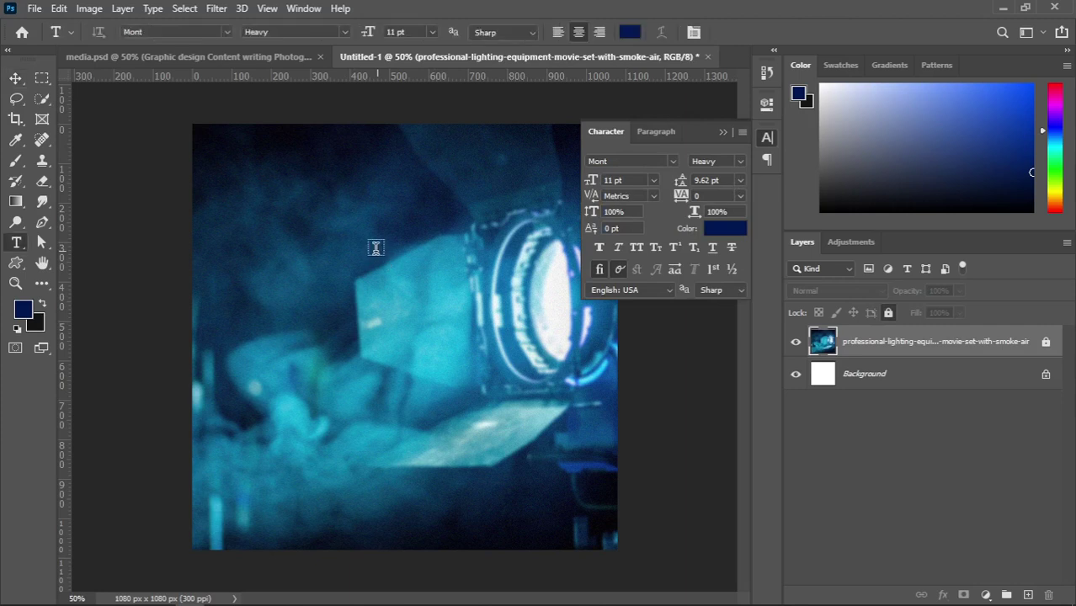
pyautogui.click(376, 246)
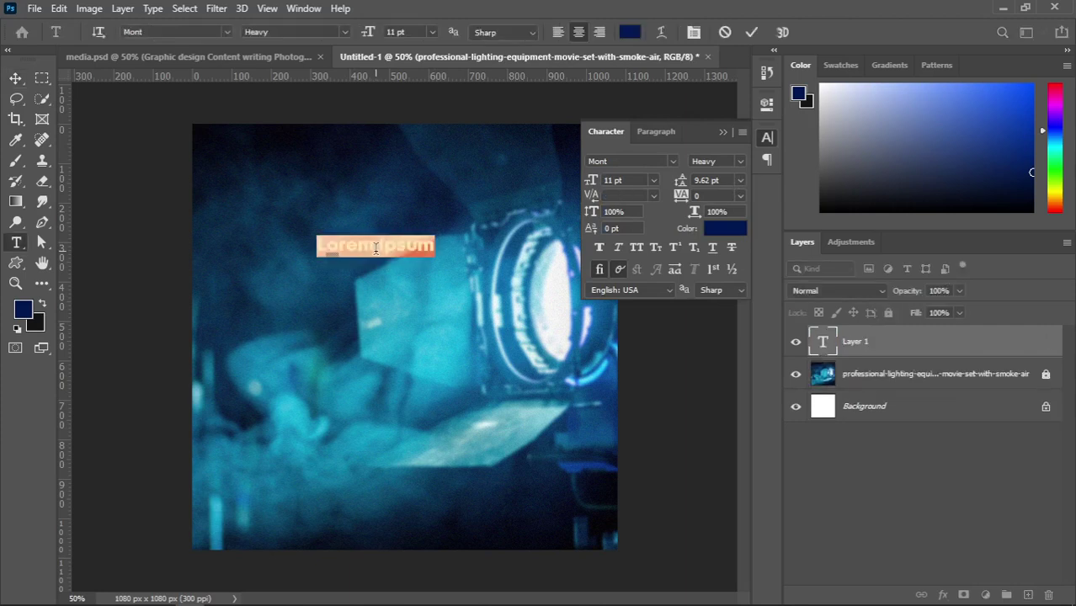
pyautogui.write('JOIN')
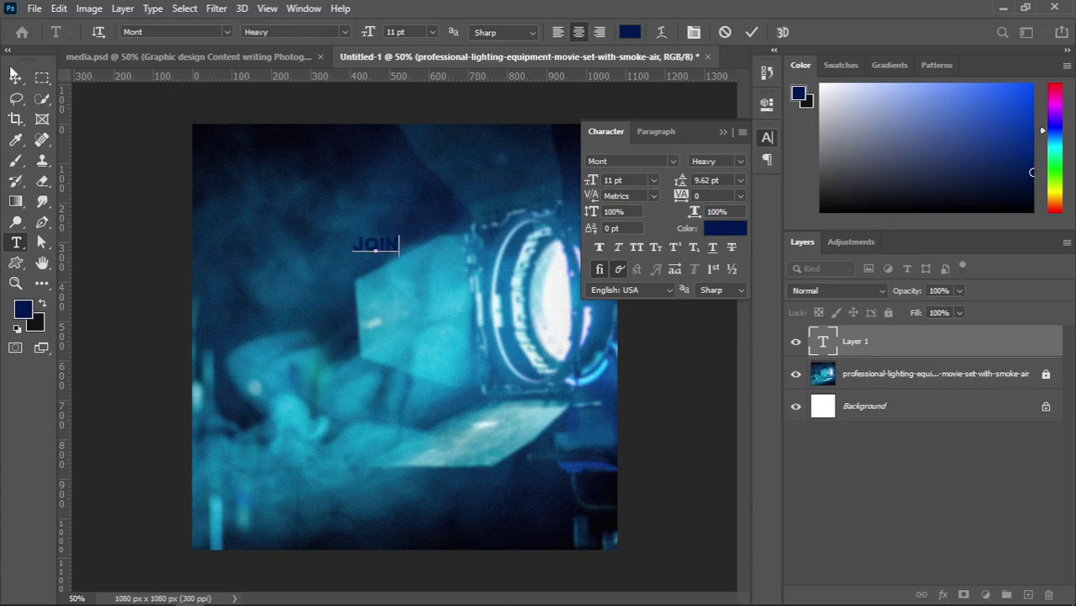
pyautogui.click(22, 84)
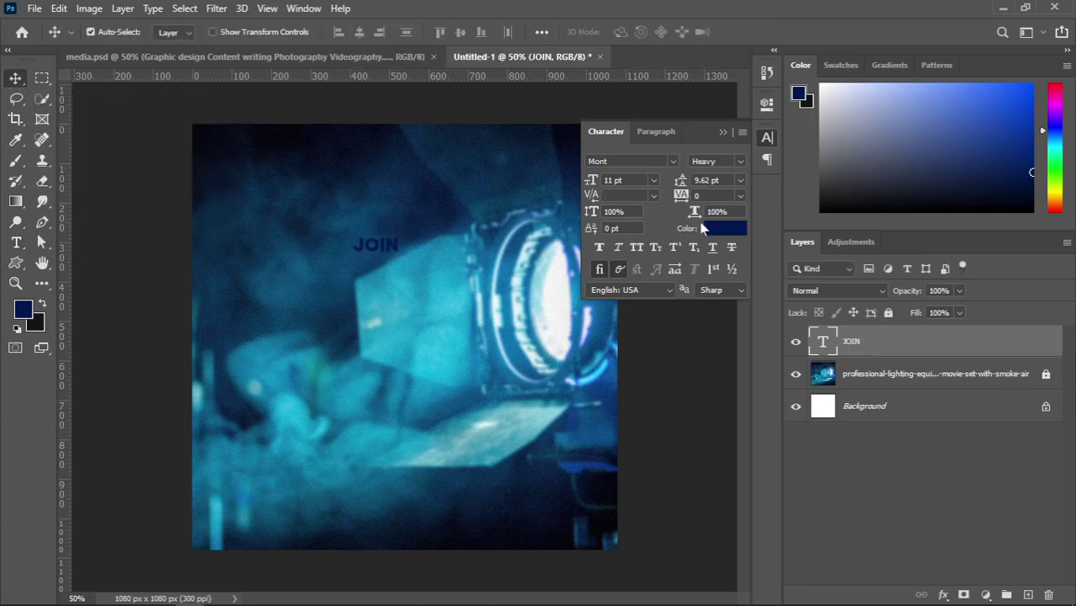
# Set the colour of the JOIN text to white, hex ffffff
pyautogui.click(722, 229)
pyautogui.write('ffffff')
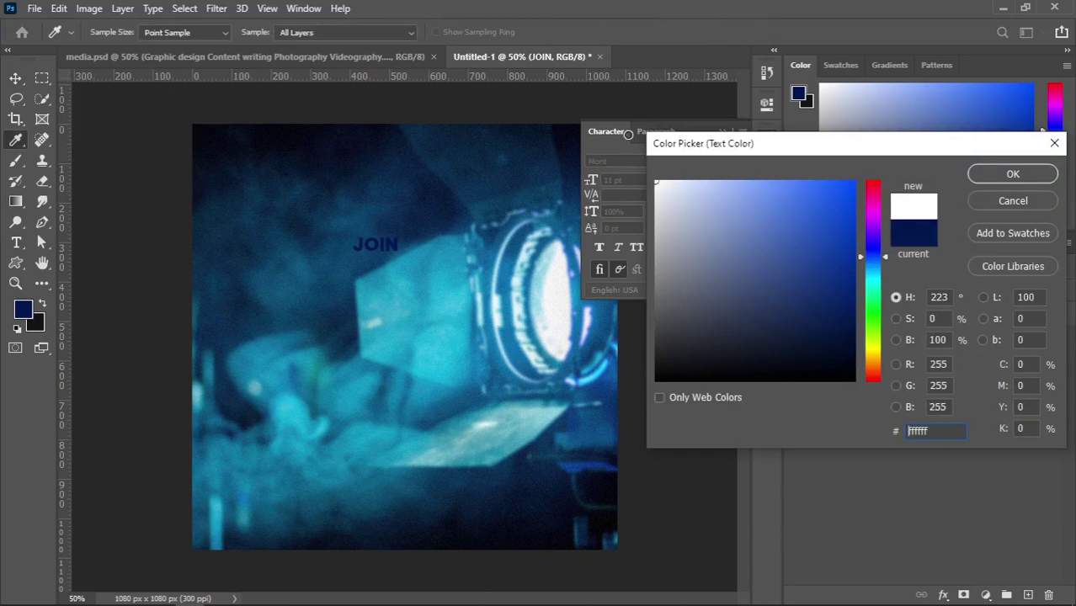
pyautogui.click(1021, 178)
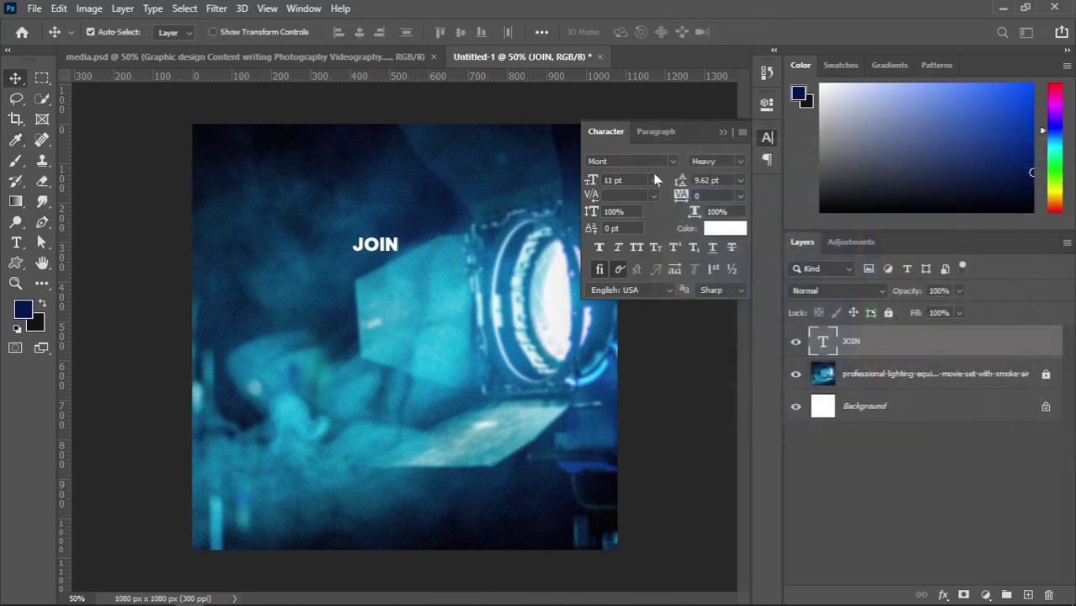
pyautogui.click(447, 258)
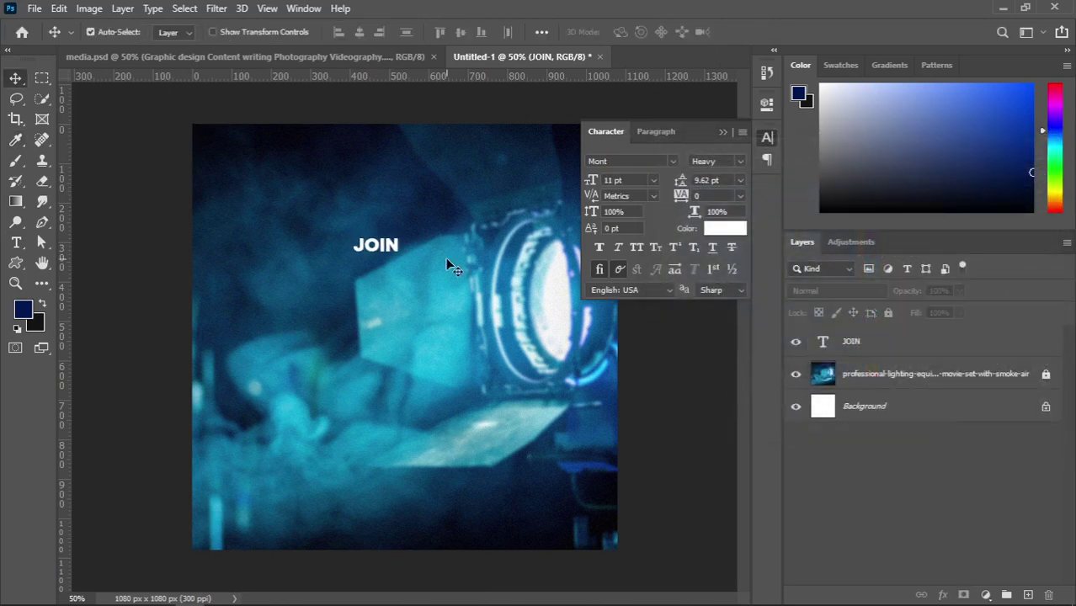
# Scale the JOIN text up to about 66 pt and position it left of the lamp, at mid-height on the canvas
pyautogui.click(390, 254)
pyautogui.hotkey('ctrl', 't')
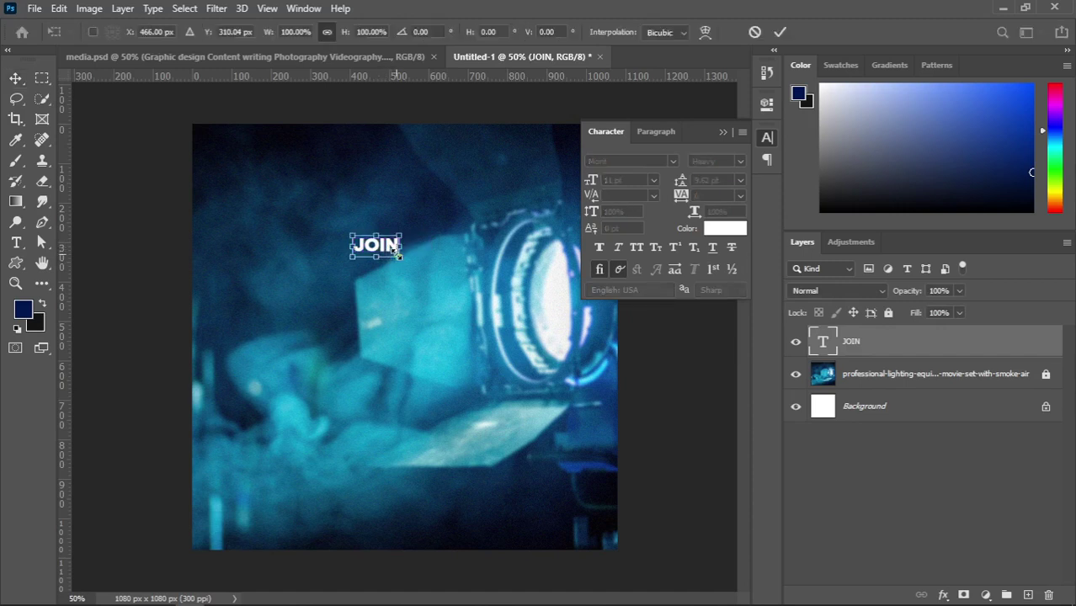
pyautogui.moveTo(401, 257); pyautogui.dragTo(578, 340)
pyautogui.moveTo(483, 265); pyautogui.dragTo(353, 314)
pyautogui.moveTo(448, 389); pyautogui.dragTo(498, 414)
pyautogui.moveTo(432, 365); pyautogui.dragTo(419, 360)
pyautogui.press('Return')
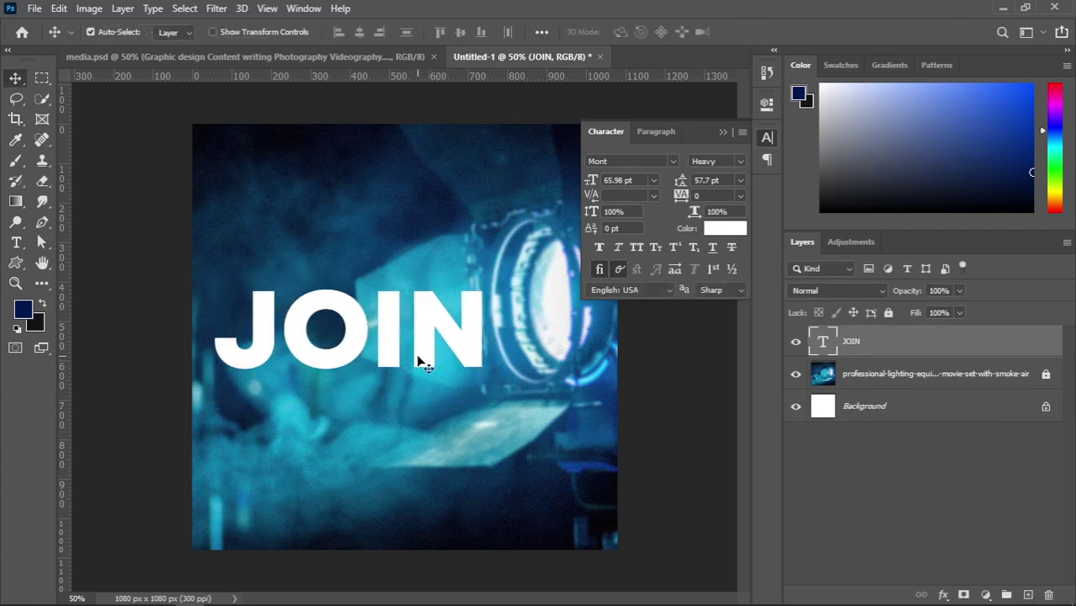
# Compare the JOIN heading with the media.psd reference, and set its font style to Bold in Untitled-1
pyautogui.click(230, 57)
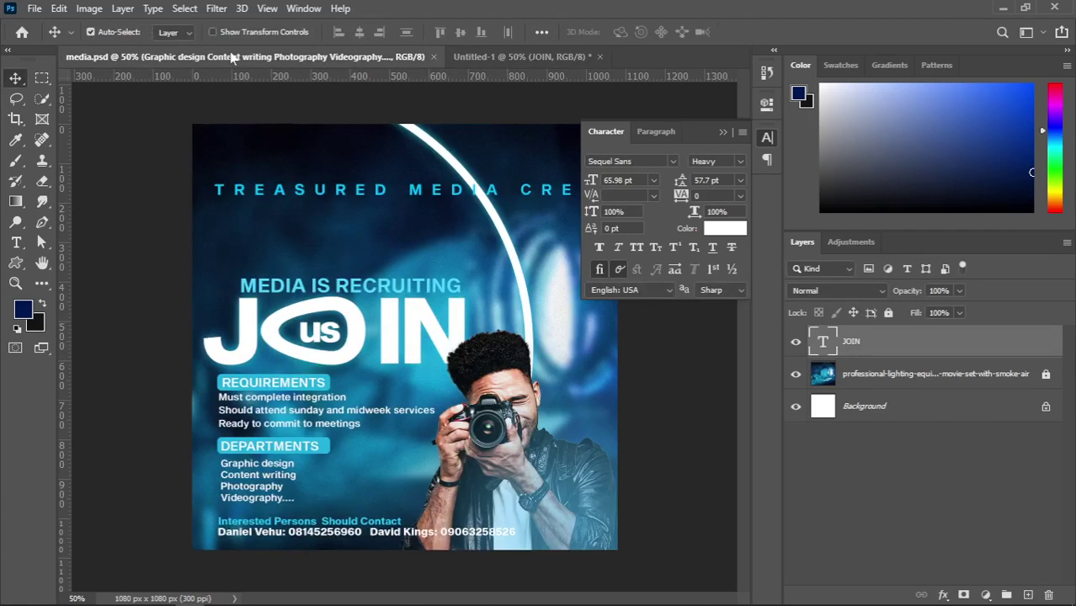
pyautogui.click(470, 60)
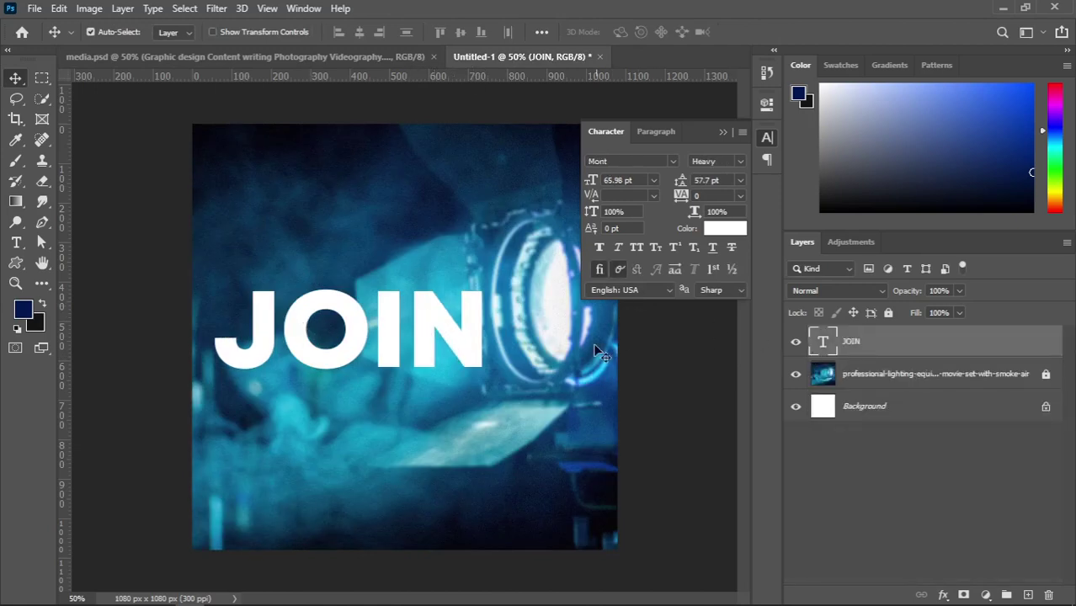
pyautogui.click(279, 54)
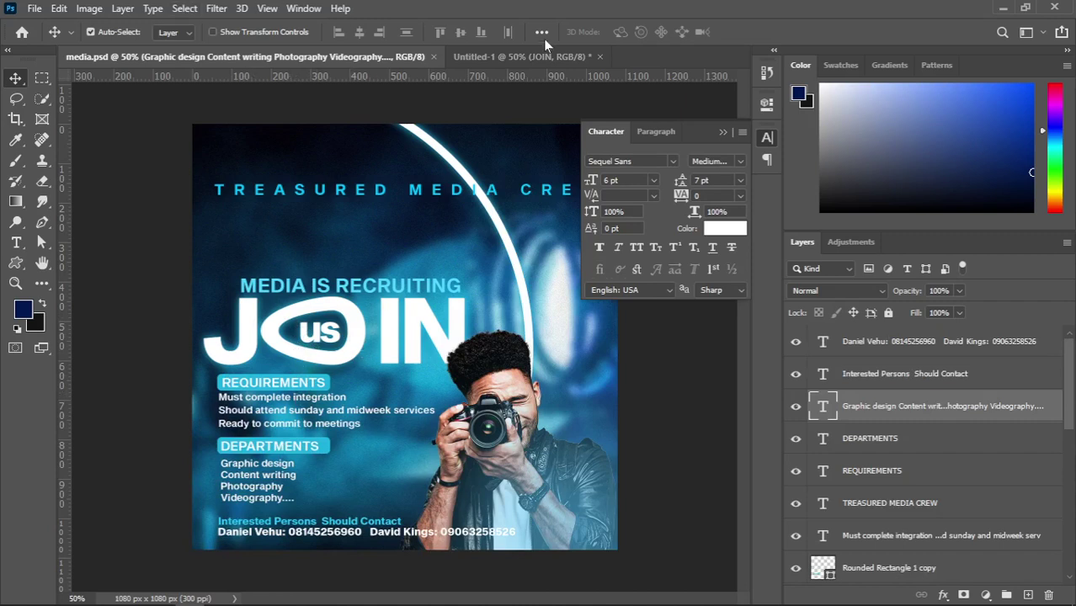
pyautogui.click(520, 56)
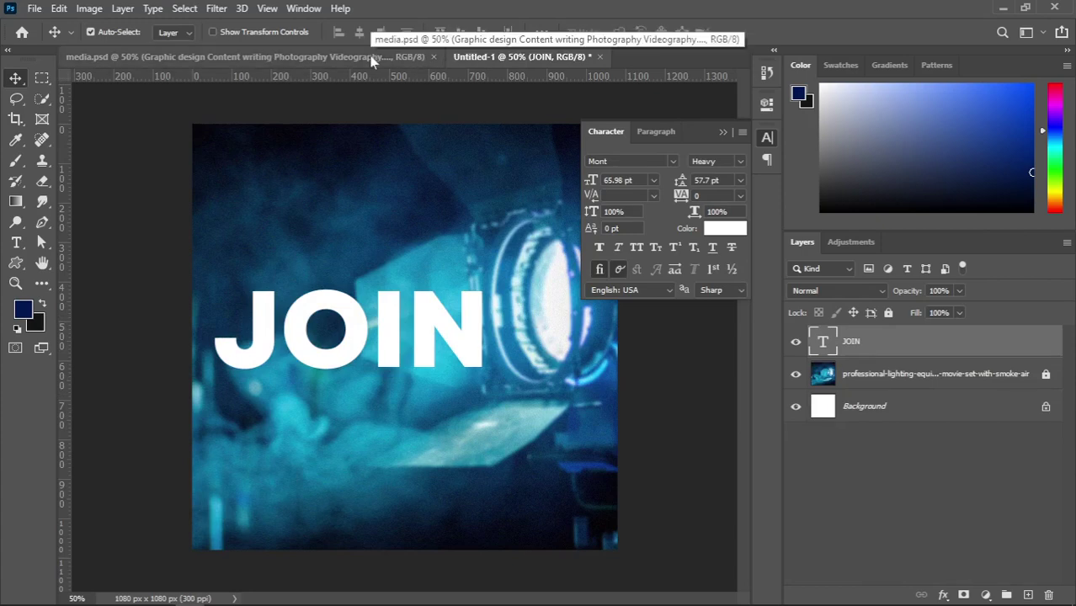
pyautogui.click(421, 56)
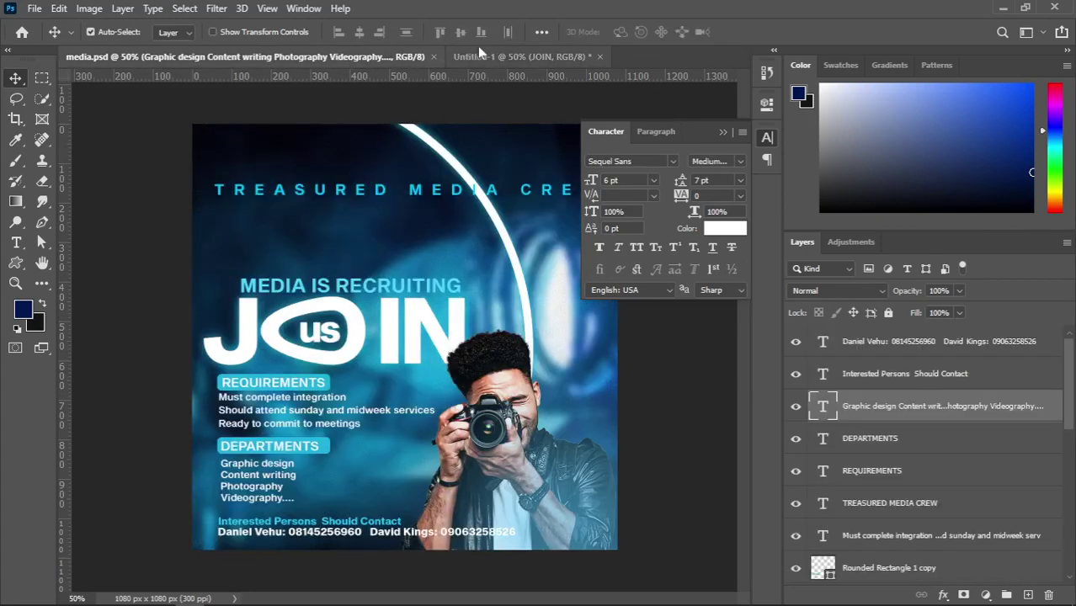
pyautogui.click(522, 57)
pyautogui.click(738, 161)
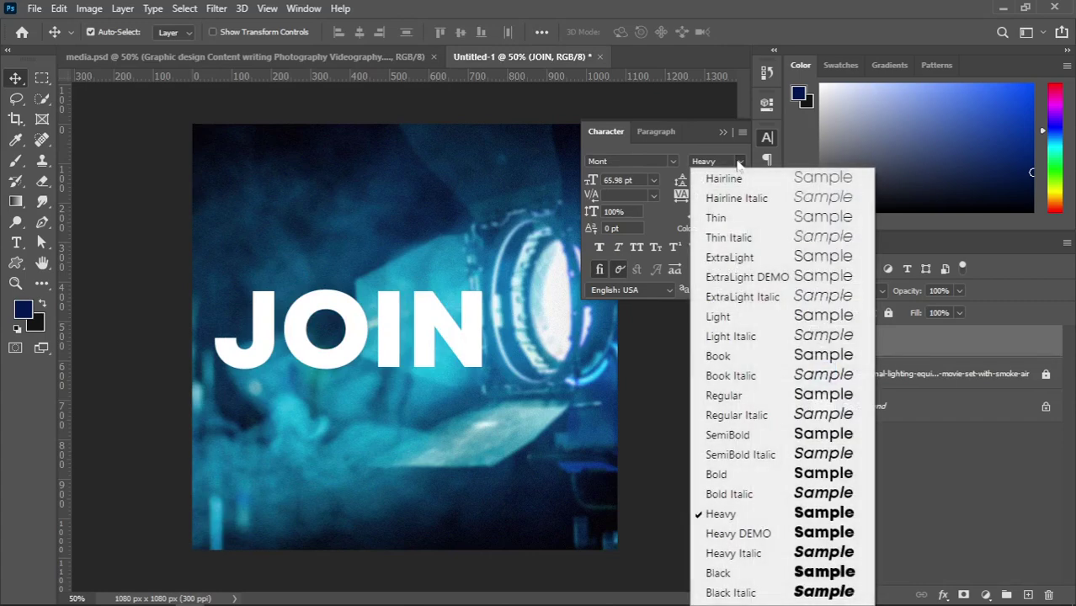
pyautogui.click(757, 479)
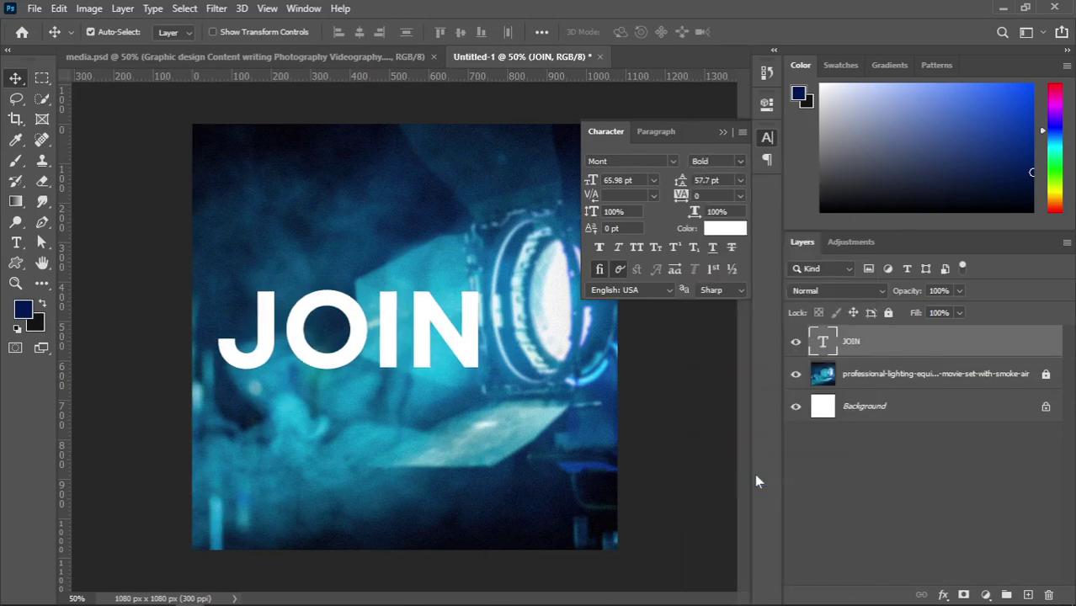
# Convert the JOIN text to a shape and select the anchor points along the right half of the O with the Direct Selection tool
pyautogui.rightClick(858, 345)
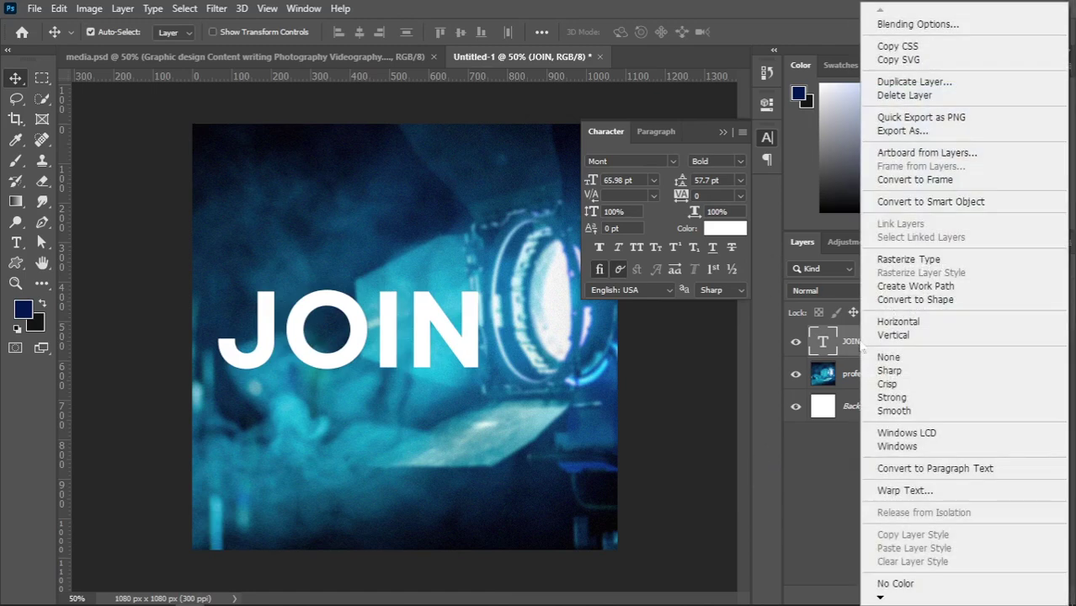
pyautogui.click(910, 308)
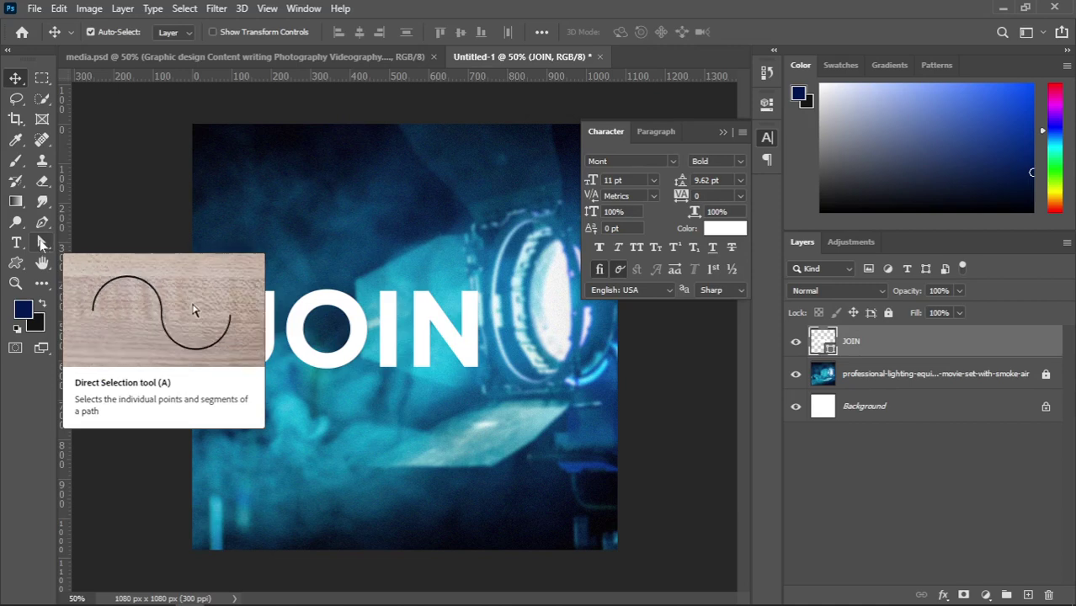
pyautogui.click(39, 243)
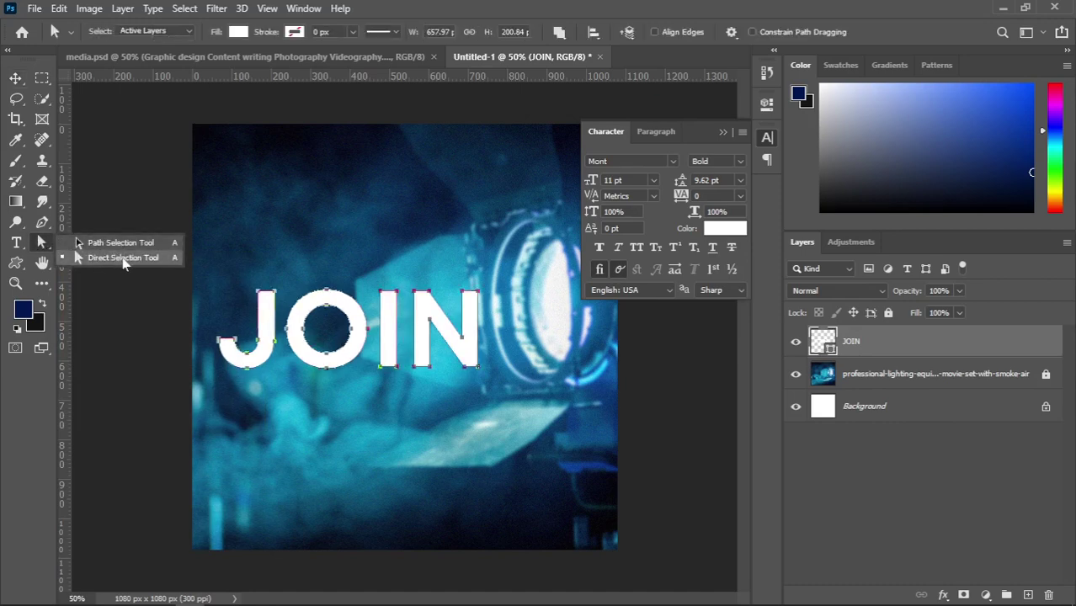
pyautogui.click(124, 260)
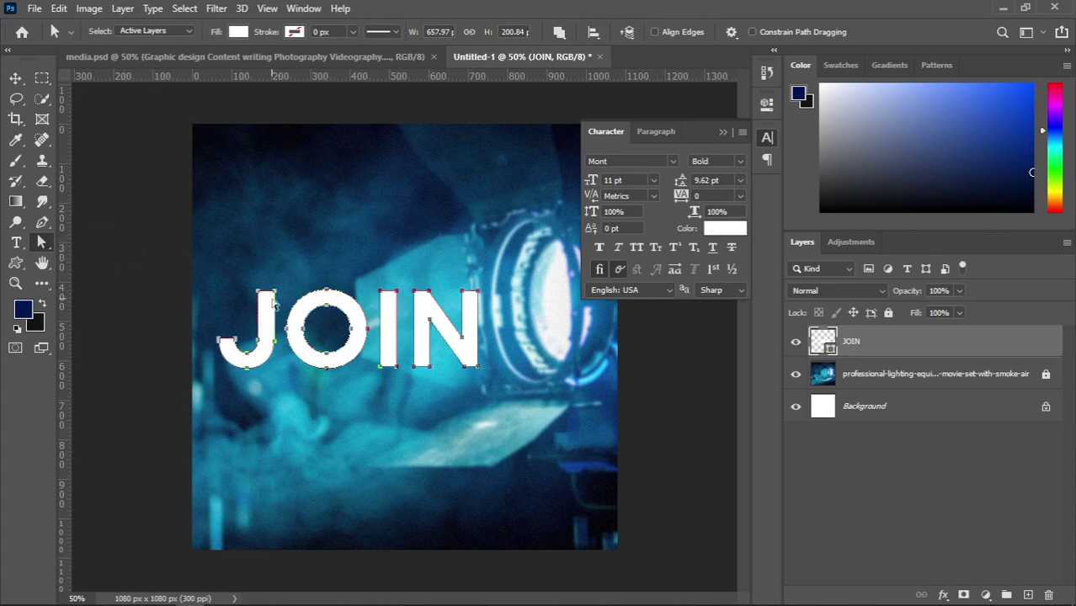
pyautogui.click(213, 328)
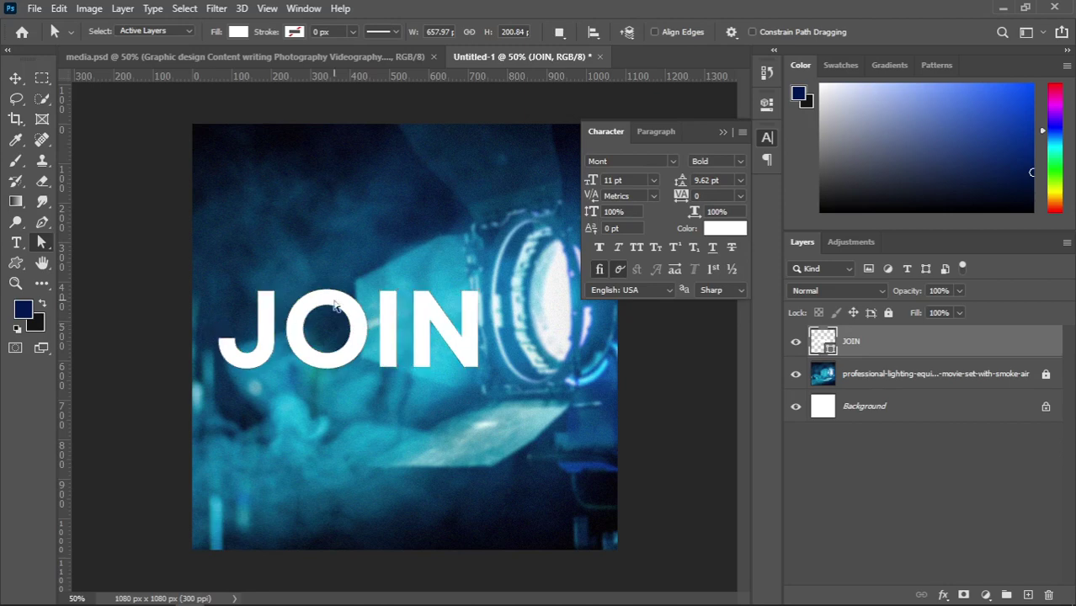
pyautogui.moveTo(320, 276); pyautogui.dragTo(371, 387)
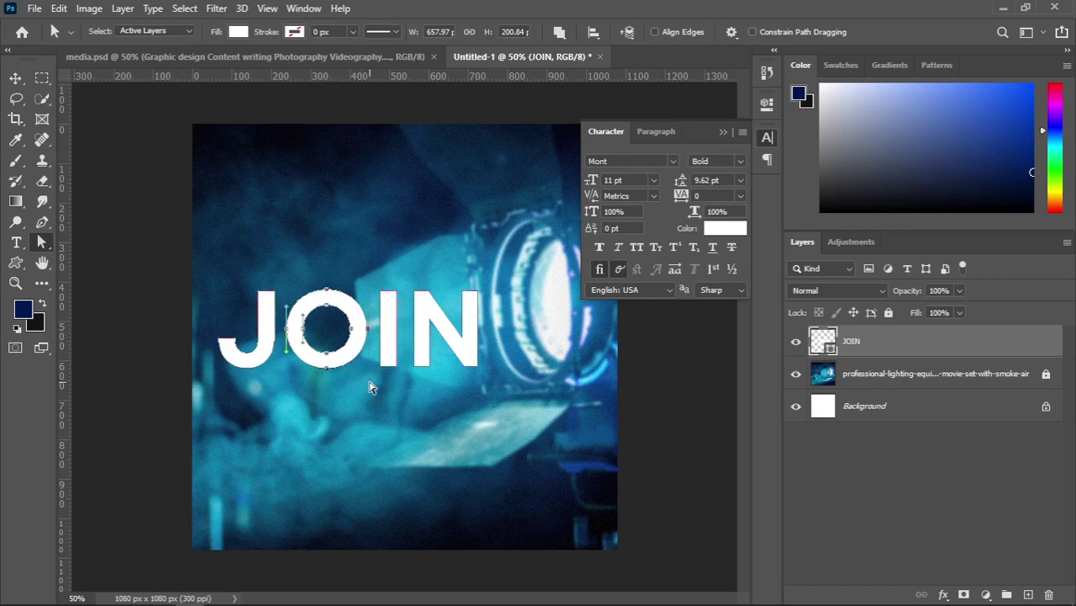
# Try to stretch the O toward the I into a teardrop by nudging its selected anchor points
pyautogui.press('Right')
pyautogui.press('Right')
pyautogui.press('Right')
pyautogui.press('Right')
pyautogui.press('Right')
pyautogui.press('Right')
pyautogui.press('Right')
pyautogui.press('Right')
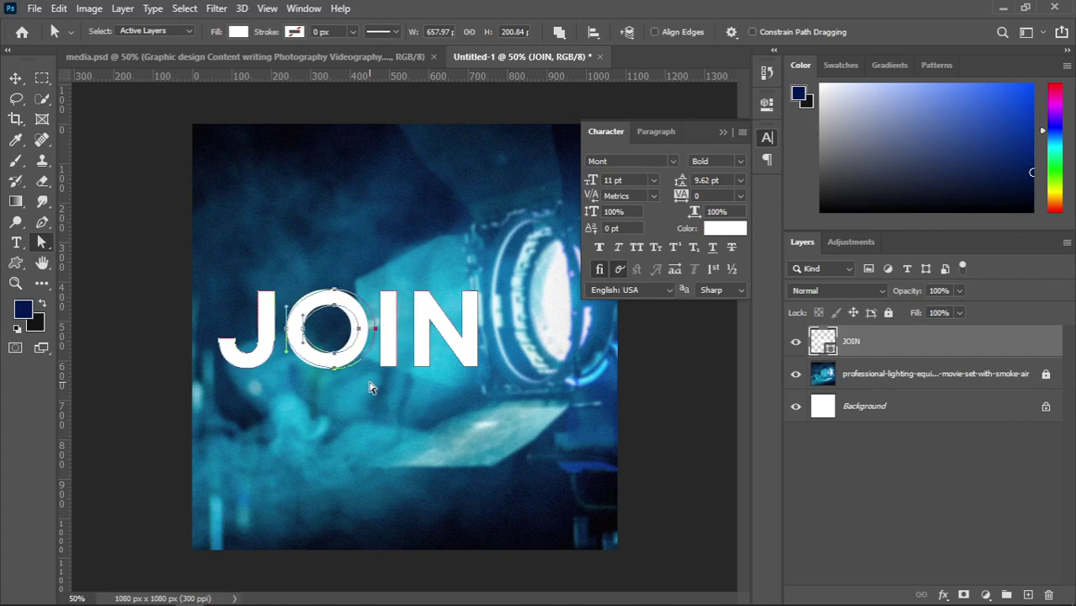
pyautogui.press('Right')
pyautogui.press('Right')
pyautogui.press('Right')
pyautogui.press('Right')
pyautogui.press('Right')
pyautogui.press('Right')
pyautogui.press('Right')
pyautogui.press('Right')
pyautogui.press('Right')
pyautogui.press('Right')
pyautogui.press('Right')
pyautogui.press('Right')
pyautogui.press('Right')
pyautogui.press('Right')
pyautogui.press('Right')
pyautogui.press('Right')
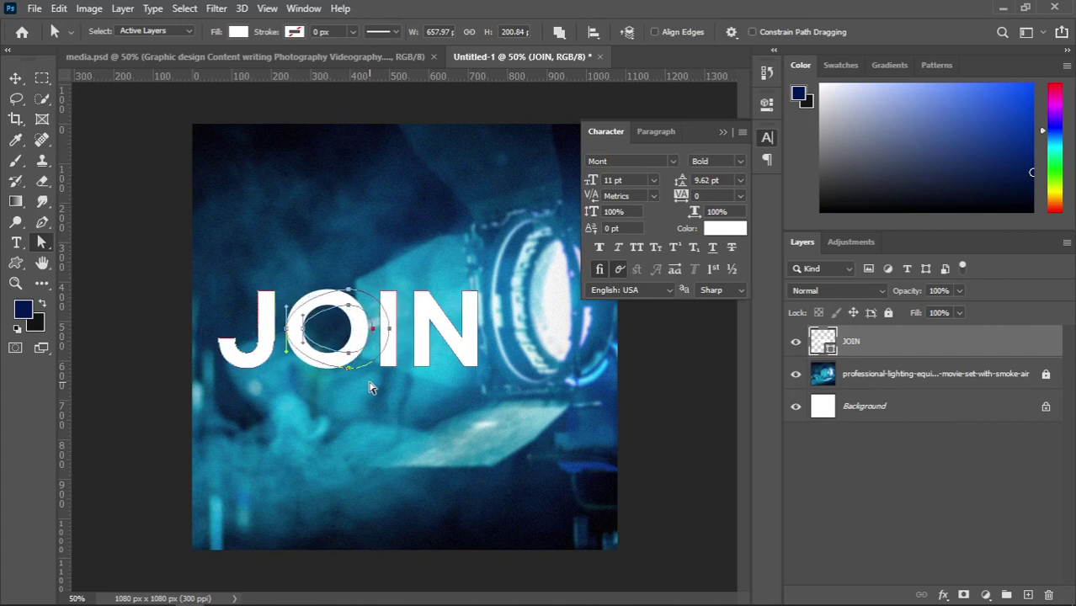
pyautogui.press('Right')
pyautogui.press('Right')
pyautogui.press('Right')
pyautogui.press('Right')
pyautogui.press('Right')
pyautogui.press('Right')
pyautogui.press('Right')
pyautogui.press('Right')
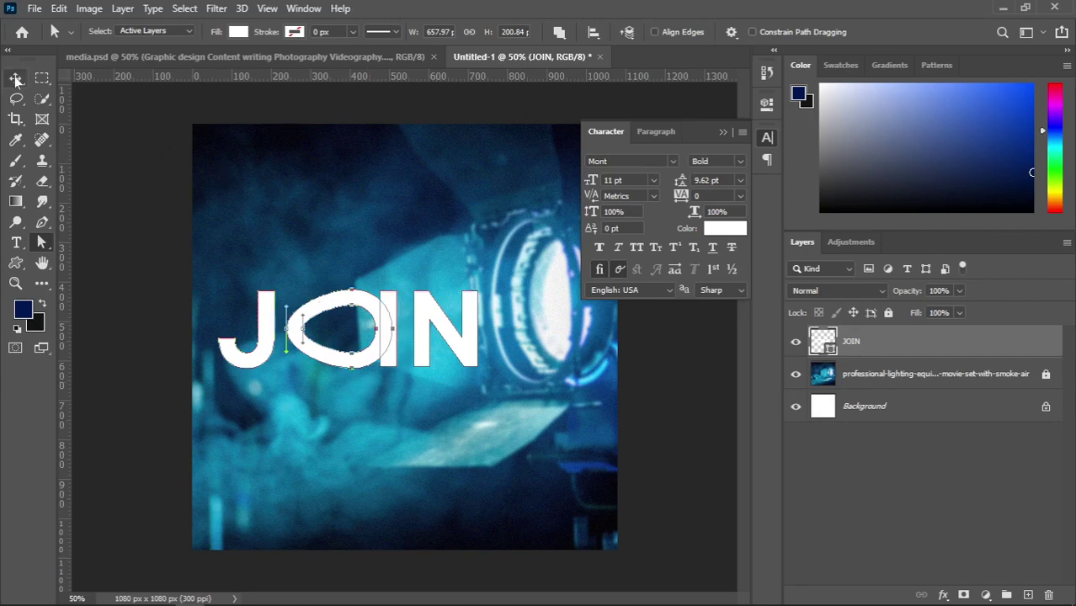
# Undo the O's stretching and the shape conversion to get the editable JOIN text back
pyautogui.hotkey('ctrl', 'z')
pyautogui.hotkey('ctrl', 'z')
pyautogui.hotkey('ctrl', 'z')
pyautogui.hotkey('ctrl', 'z')
pyautogui.hotkey('ctrl', 'z')
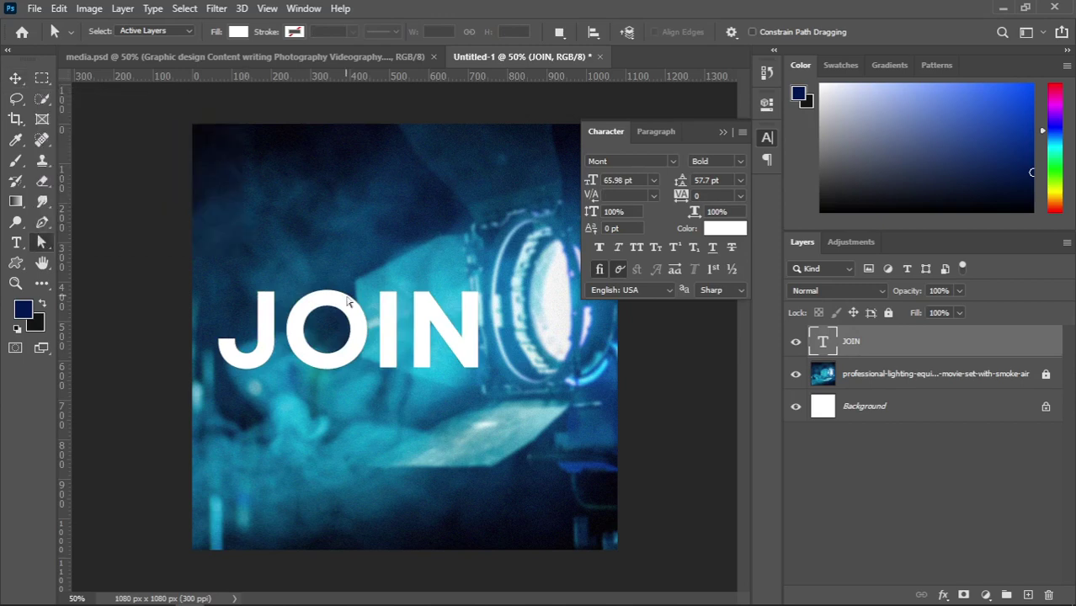
# Insert two spaces between the O and the I of the JOIN text
pyautogui.press('t')
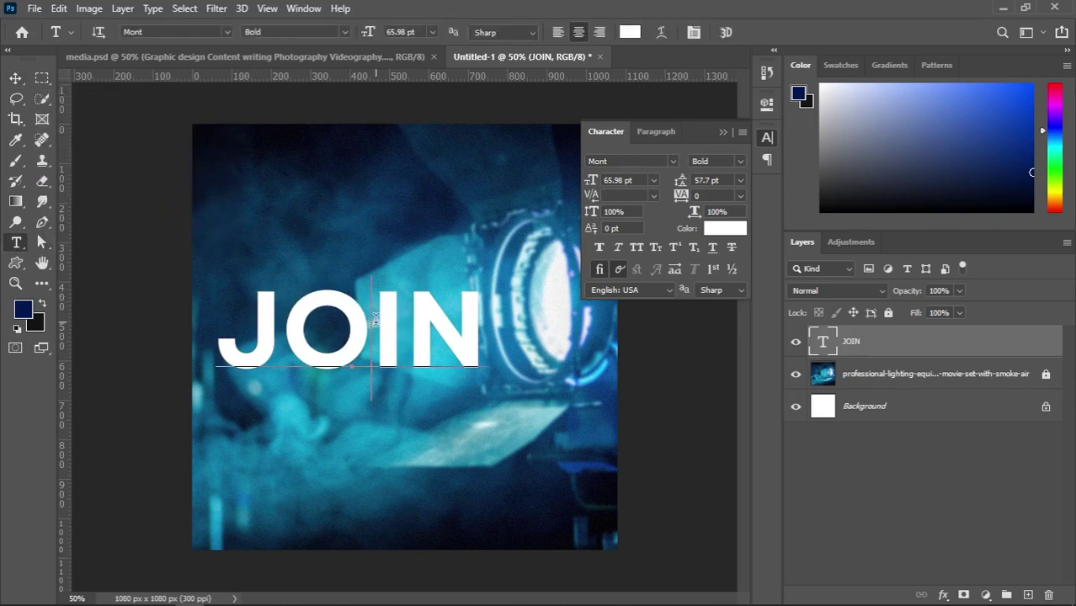
pyautogui.click(375, 319)
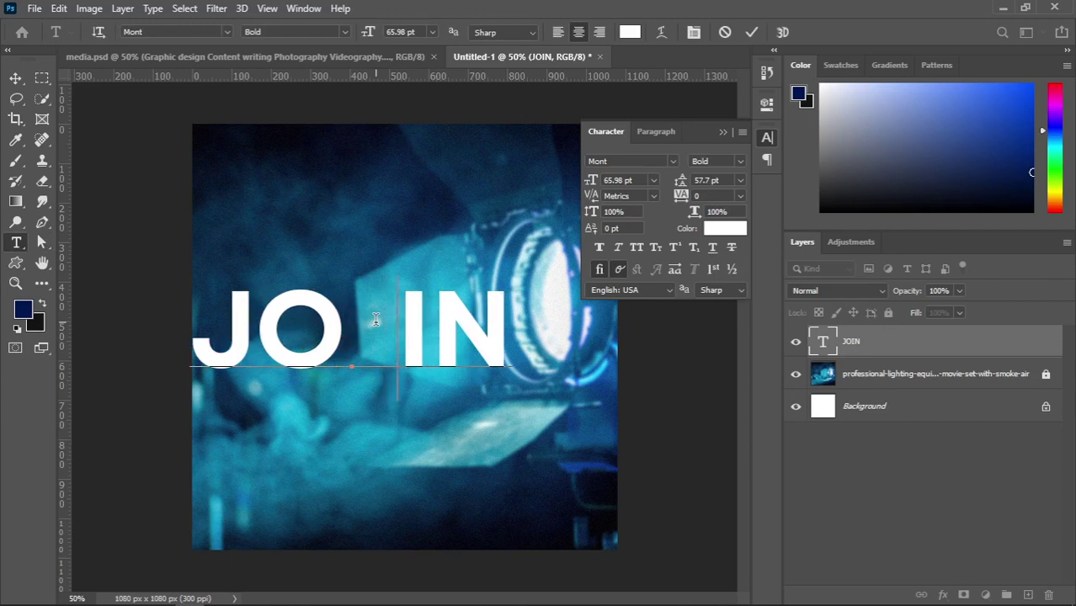
pyautogui.press('BackSpace')
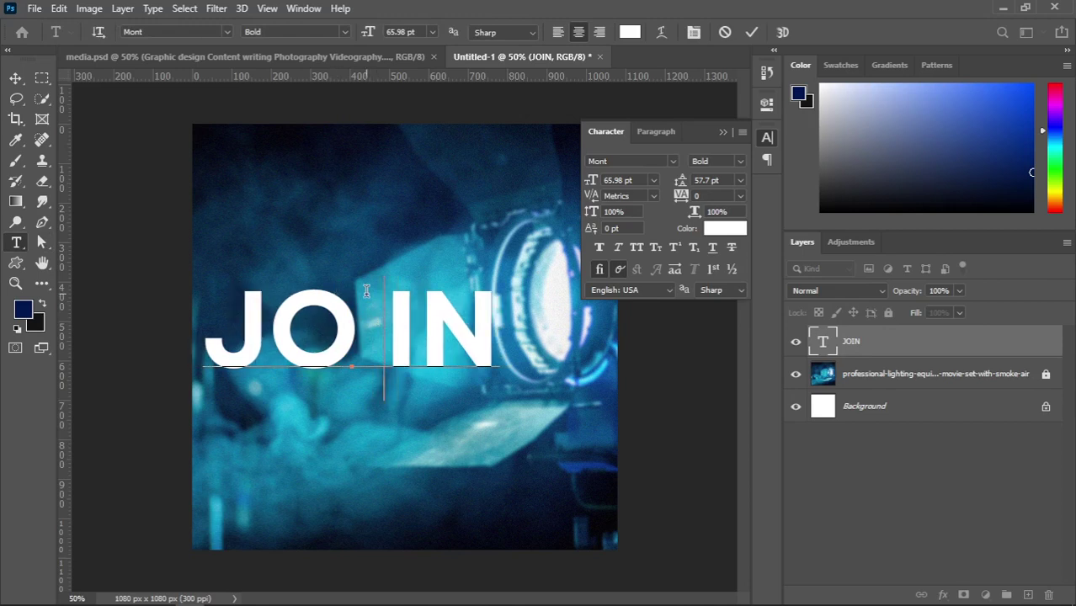
pyautogui.click(16, 78)
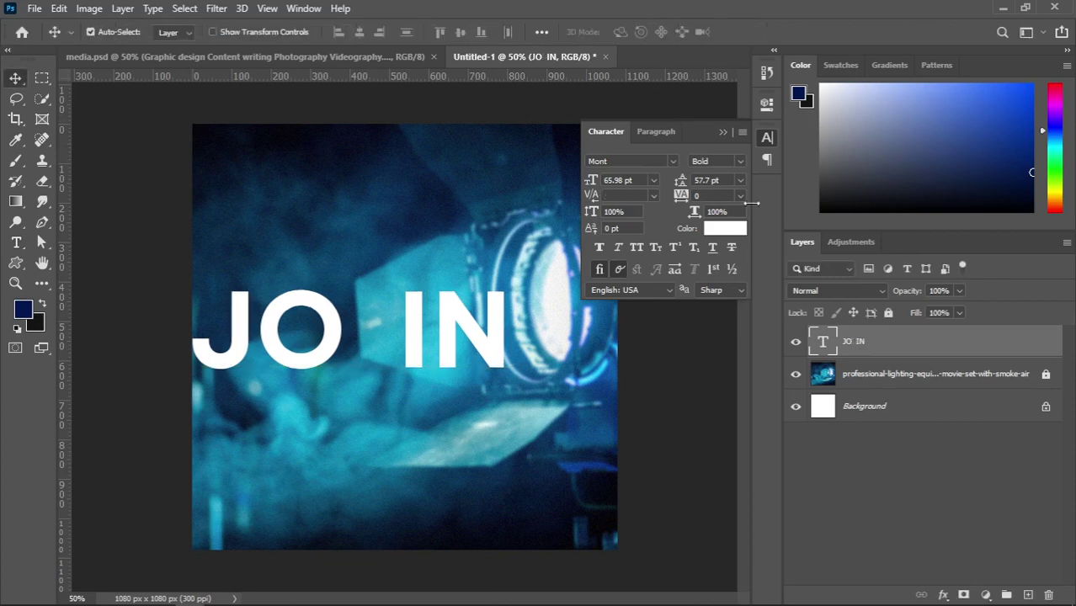
# Convert the spaced heading to a shape and select the top, bottom and right anchor points of the O
pyautogui.rightClick(910, 352)
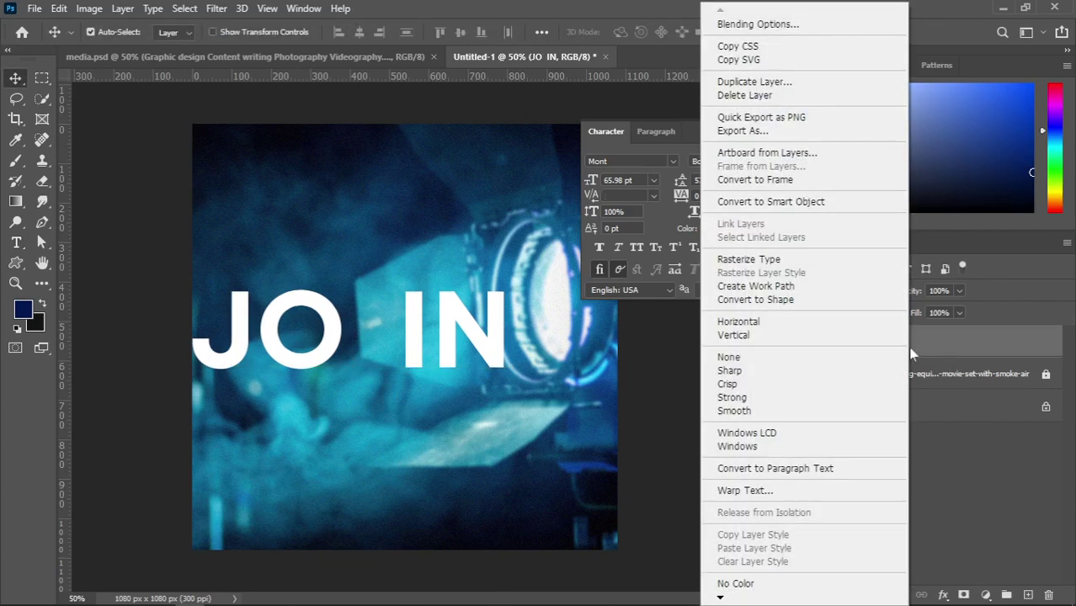
pyautogui.click(797, 302)
pyautogui.click(42, 242)
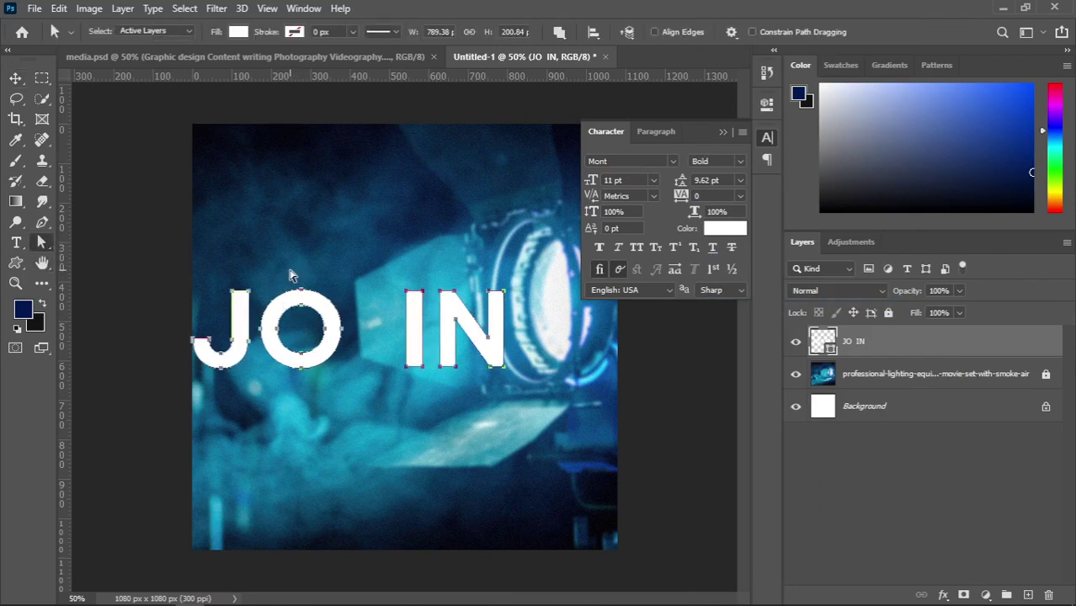
pyautogui.moveTo(290, 270); pyautogui.dragTo(365, 402)
# Stretch the O toward the I into a teardrop shape, and shift the whole heading slightly right and down on the canvas
pyautogui.press('Right')
pyautogui.press('Right')
pyautogui.press('Right')
pyautogui.press('Right')
pyautogui.press('Right')
pyautogui.press('Right')
pyautogui.press('Right')
pyautogui.press('Right')
pyautogui.press('Right')
pyautogui.press('Right')
pyautogui.press('Right')
pyautogui.press('Right')
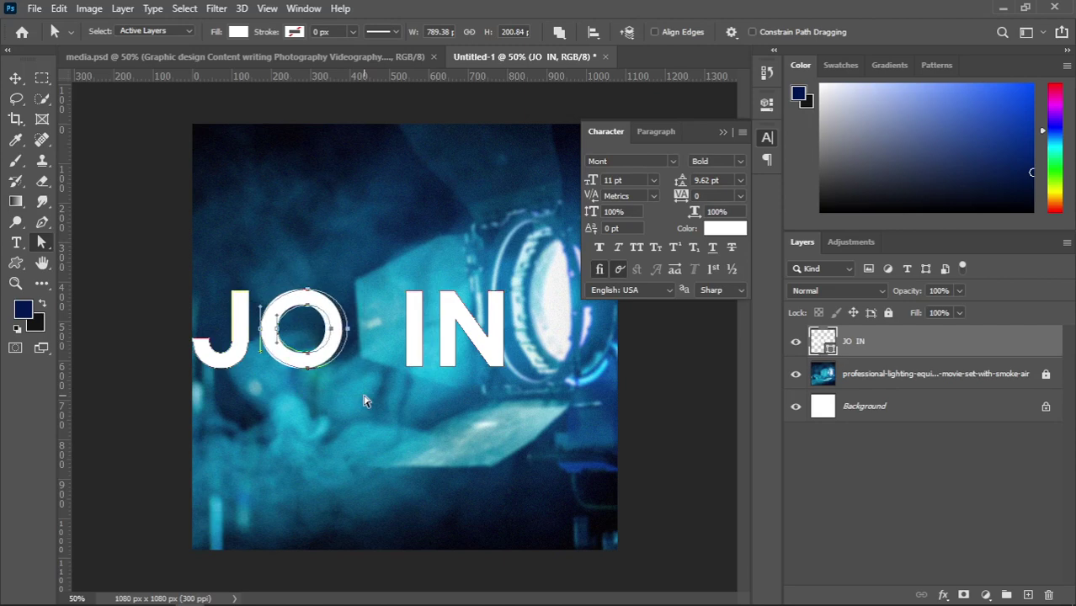
pyautogui.press('Right')
pyautogui.press('Right')
pyautogui.press('Right')
pyautogui.press('Right')
pyautogui.press('Right')
pyautogui.press('Right')
pyautogui.press('Right')
pyautogui.press('Right')
pyautogui.press('Right')
pyautogui.press('Right')
pyautogui.press('Right')
pyautogui.press('Right')
pyautogui.press('Right')
pyautogui.press('Right')
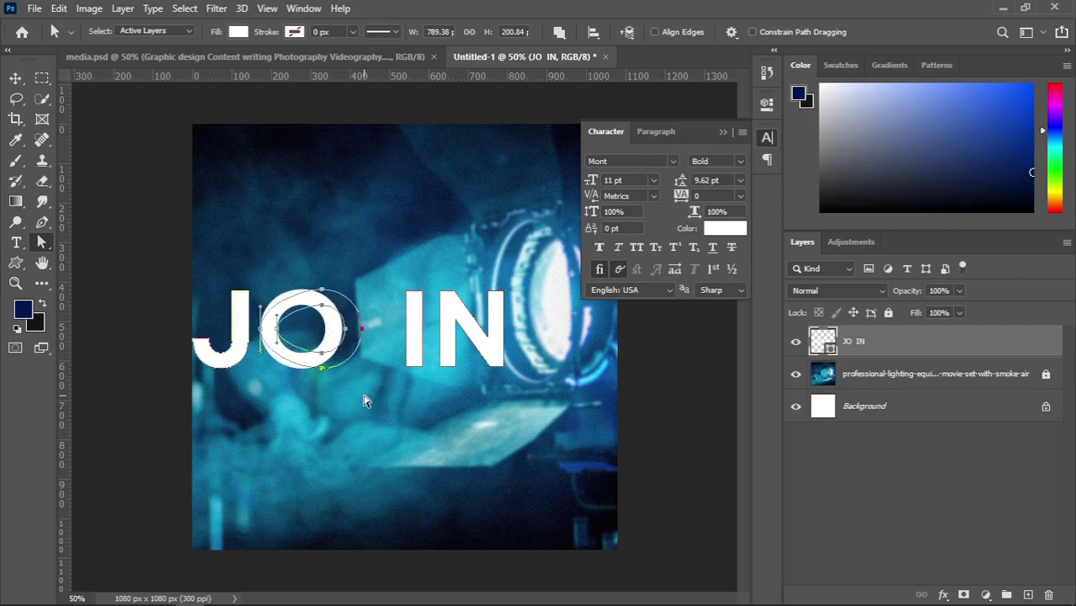
pyautogui.press('Right')
pyautogui.press('Right')
pyautogui.press('Right')
pyautogui.press('Right')
pyautogui.press('Right')
pyautogui.press('Right')
pyautogui.press('Right')
pyautogui.press('Right')
pyautogui.press('Right')
pyautogui.press('Right')
pyautogui.press('Right')
pyautogui.press('Right')
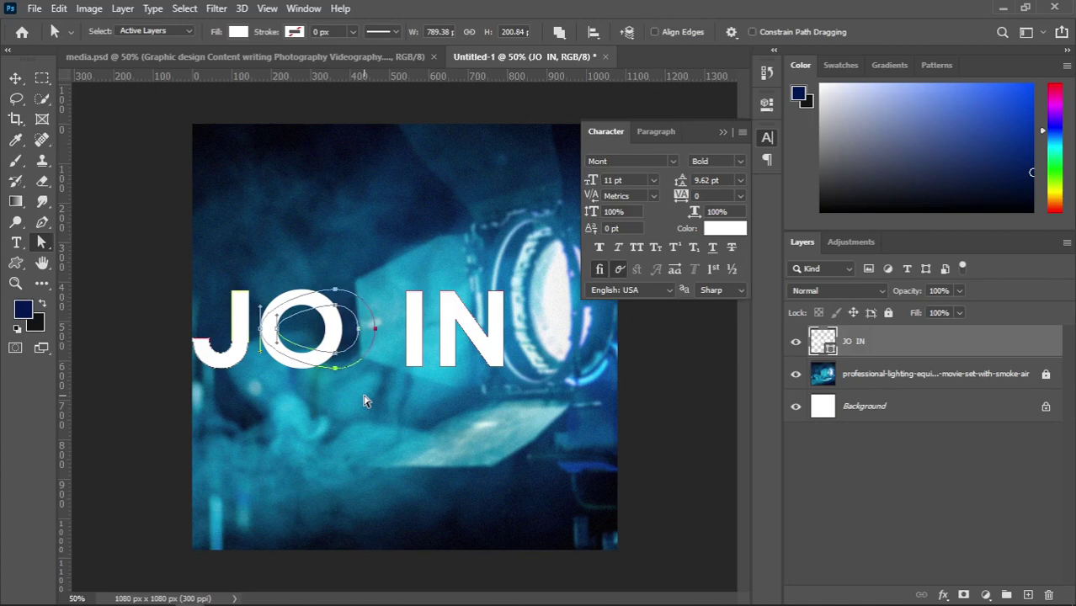
pyautogui.press('v')
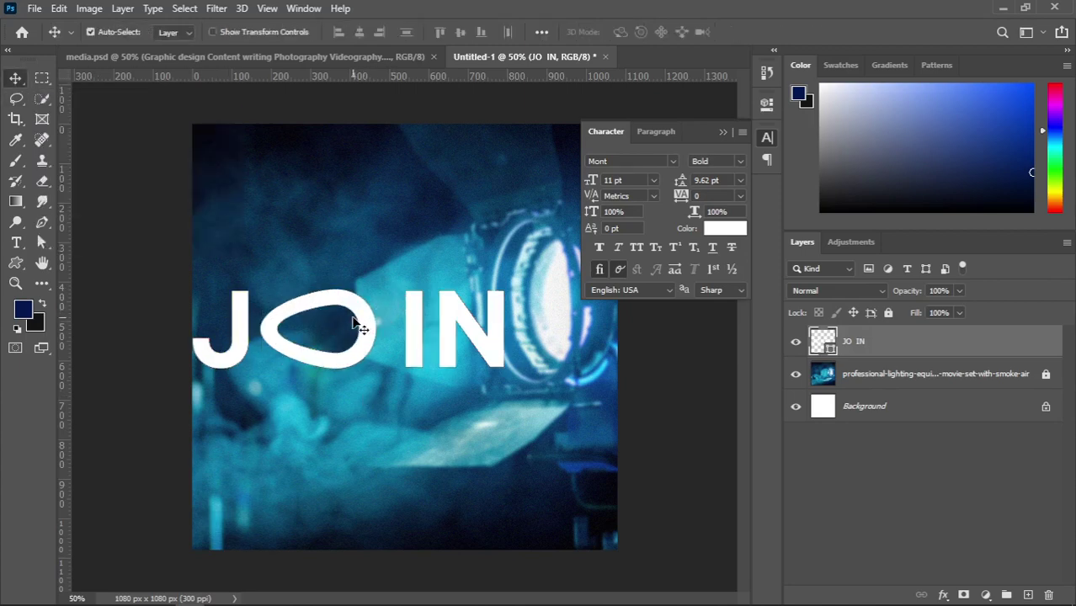
pyautogui.moveTo(365, 319)
pyautogui.mouseDown()
pyautogui.moveTo(402, 309)
pyautogui.moveTo(422, 264)
pyautogui.moveTo(419, 346)
pyautogui.moveTo(401, 330)
pyautogui.moveTo(373, 338)
pyautogui.mouseUp()
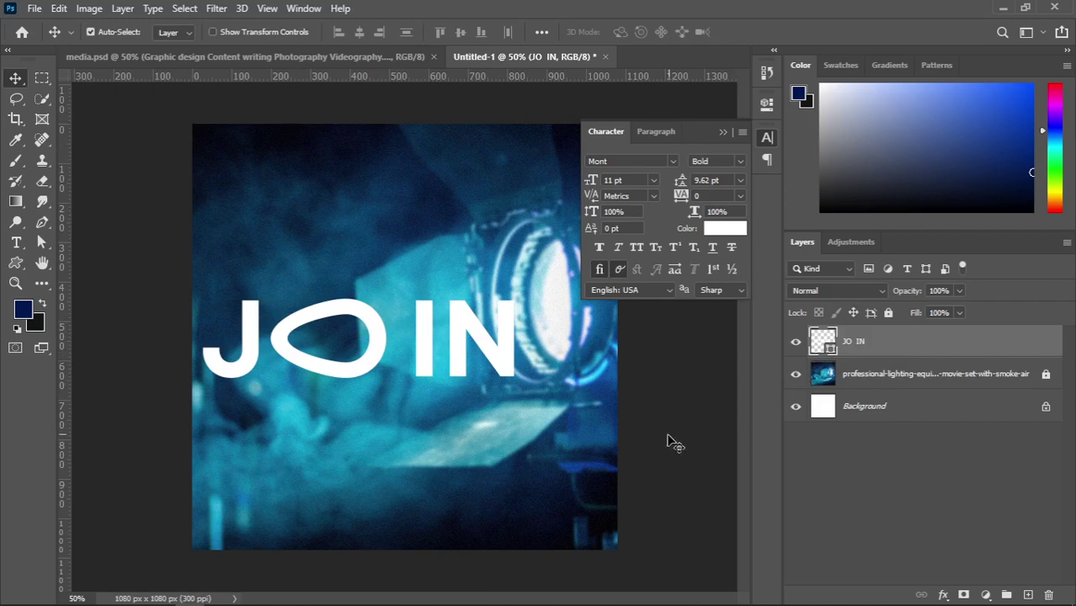
# Duplicate the JO IN shape layer to compare its visibility with the original, and delete the copy
pyautogui.press('ctrl')
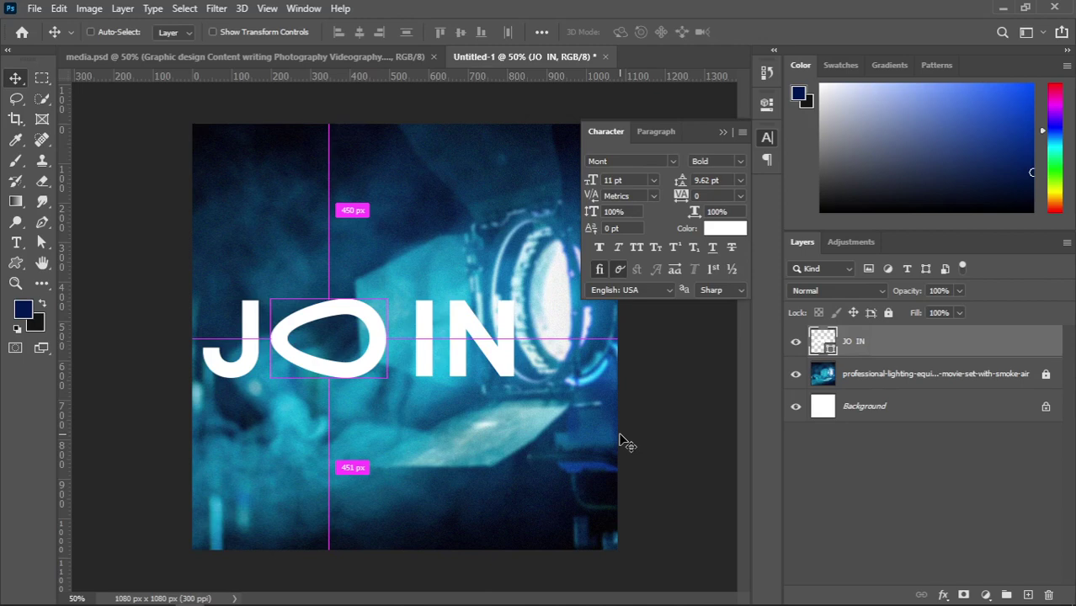
pyautogui.hotkey('ctrl', 'j')
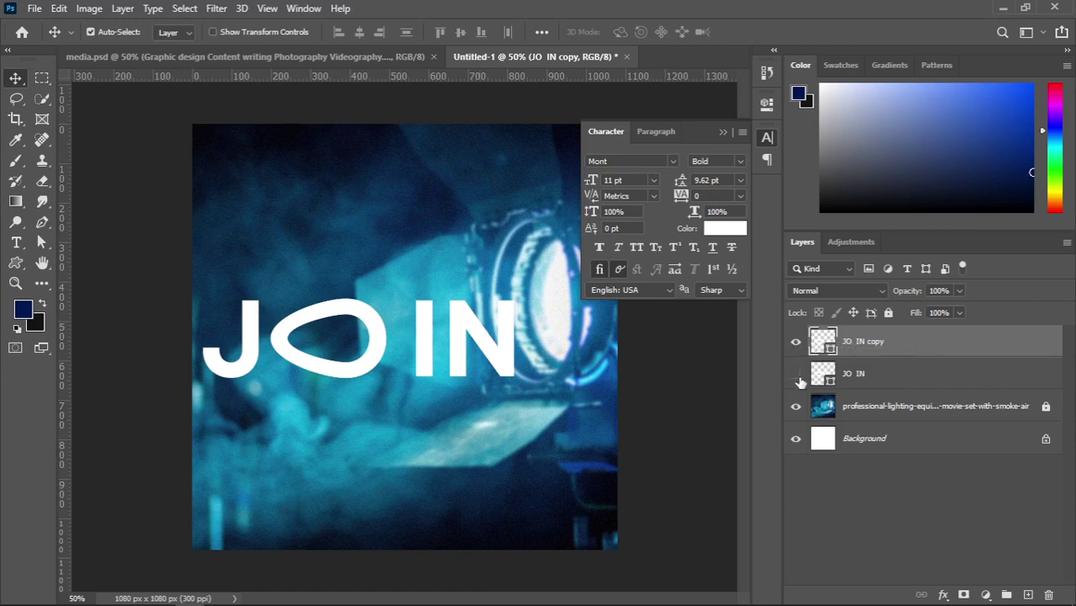
pyautogui.click(797, 375)
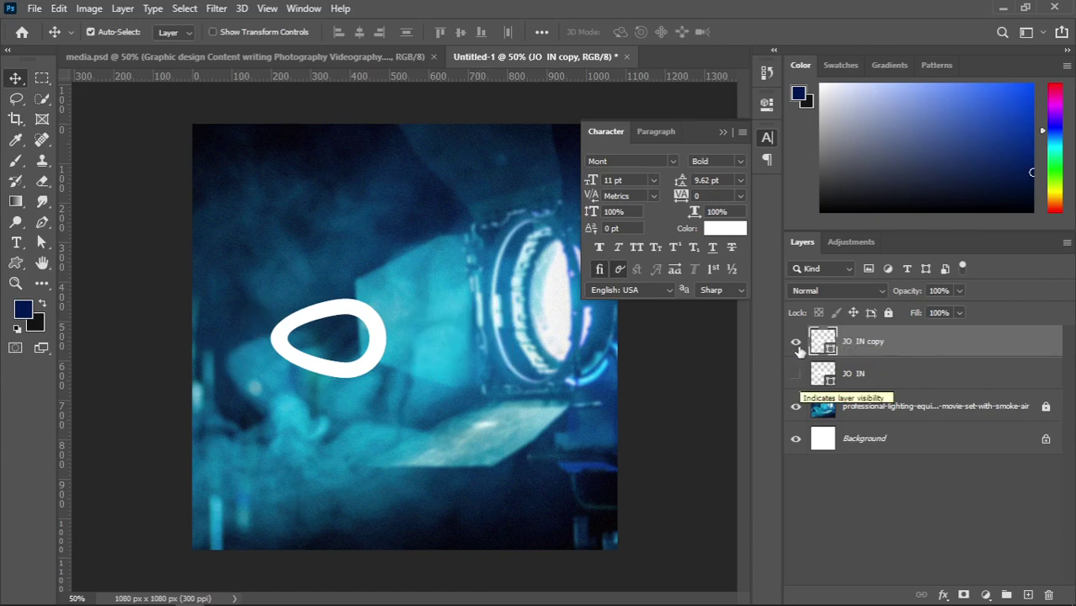
pyautogui.click(797, 342)
pyautogui.click(796, 343)
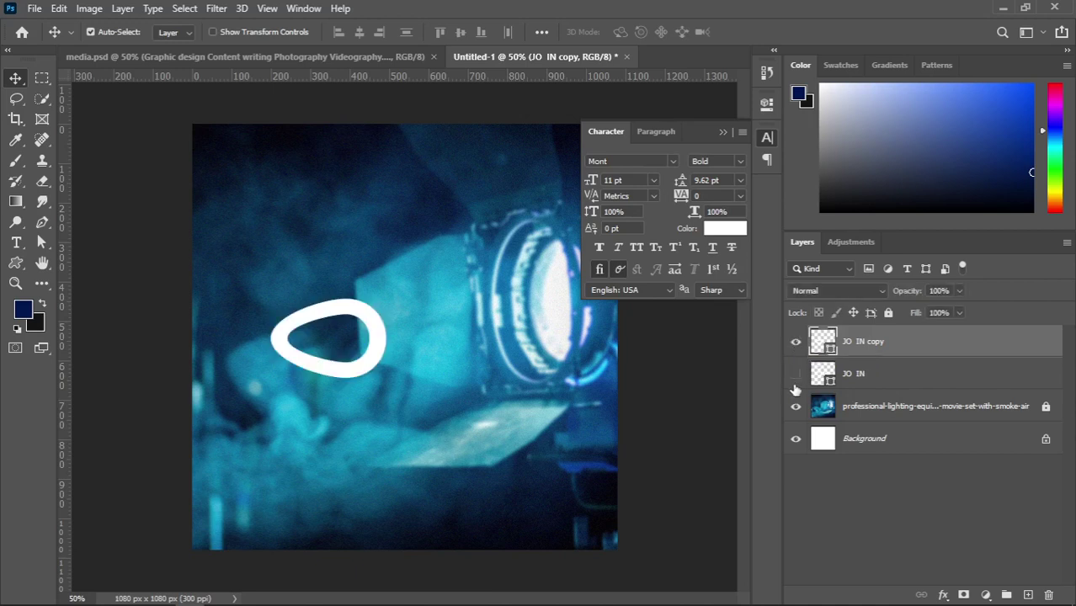
pyautogui.click(796, 375)
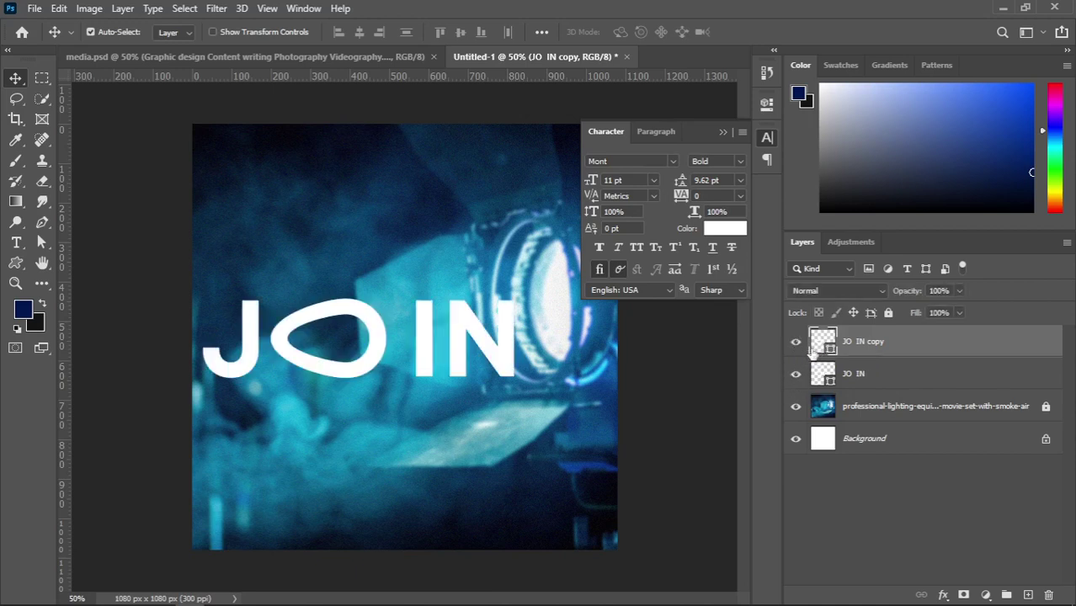
pyautogui.moveTo(794, 349); pyautogui.dragTo(799, 385)
pyautogui.click(797, 381)
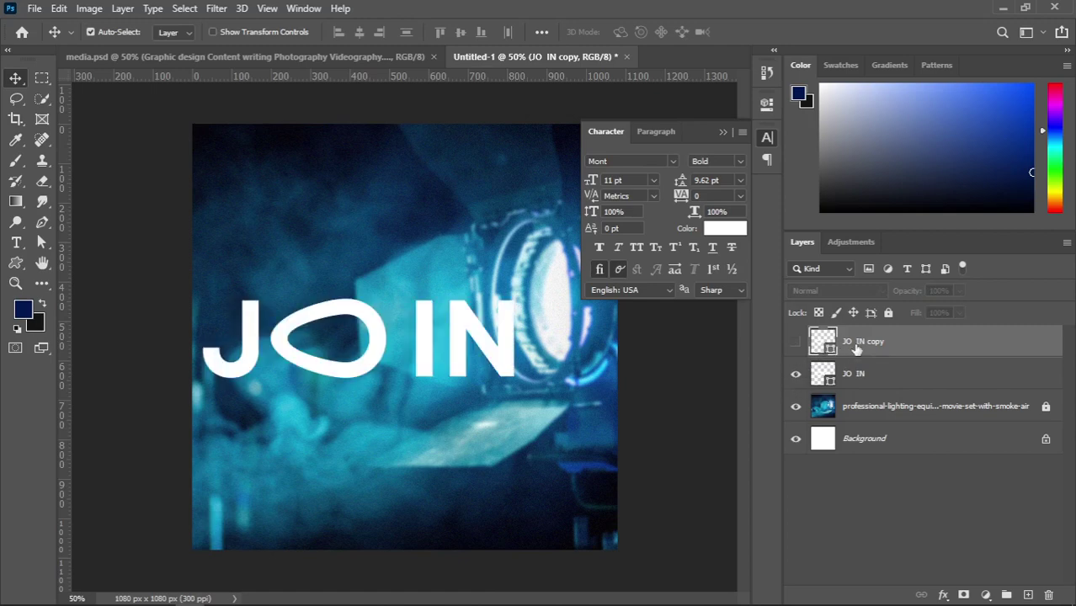
pyautogui.press('Delete')
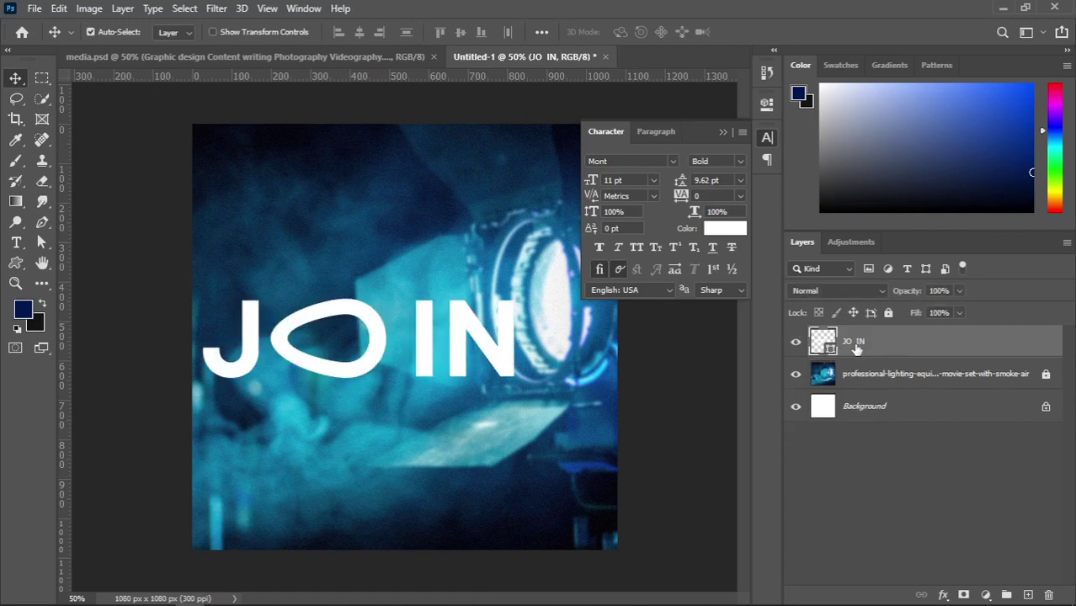
# Duplicate the JO IN shape layer and place the visible copy beneath the original in the layer stack
pyautogui.click(713, 356)
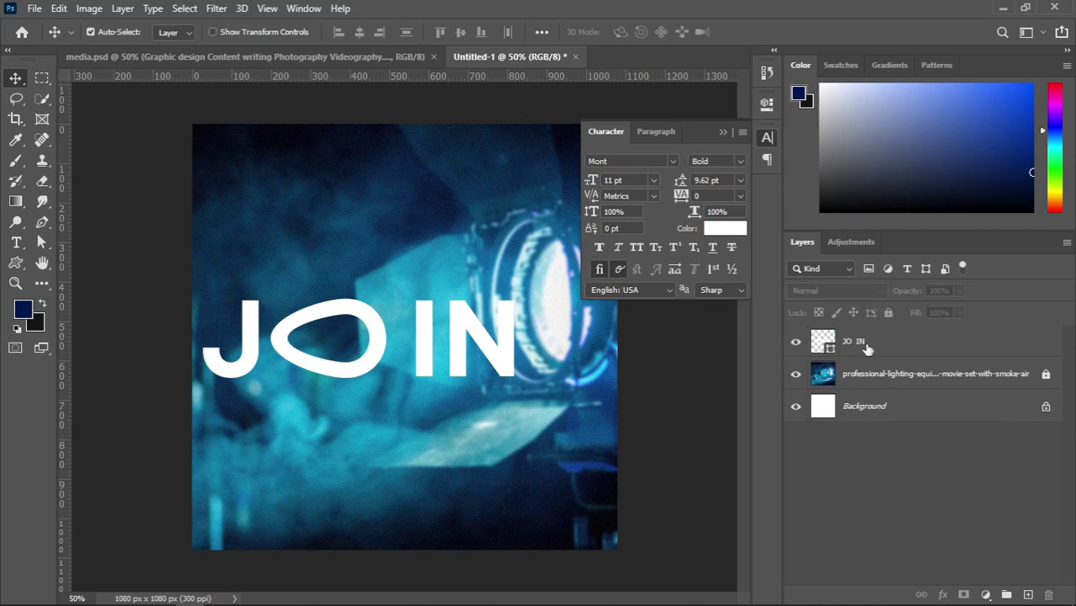
pyautogui.click(867, 349)
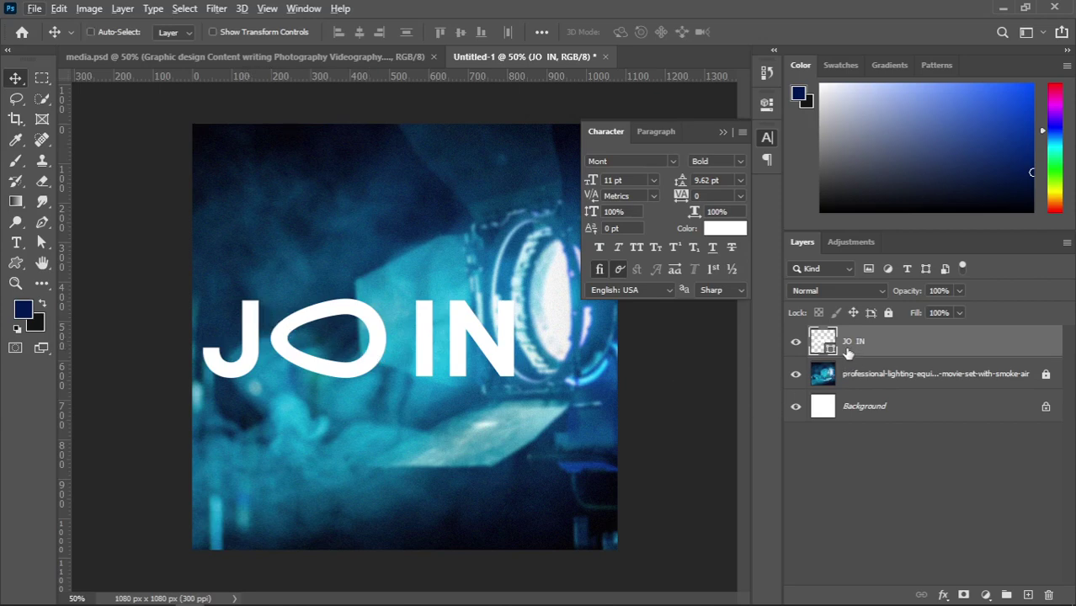
pyautogui.hotkey('ctrl', 'j')
pyautogui.click(795, 377)
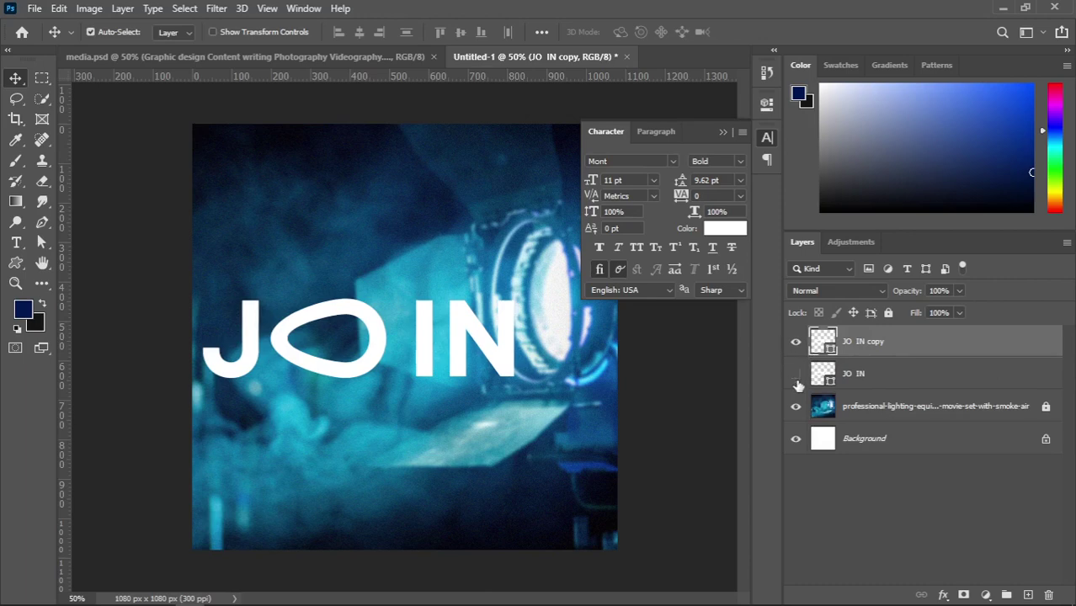
pyautogui.click(796, 375)
pyautogui.click(797, 377)
pyautogui.click(796, 375)
pyautogui.click(796, 341)
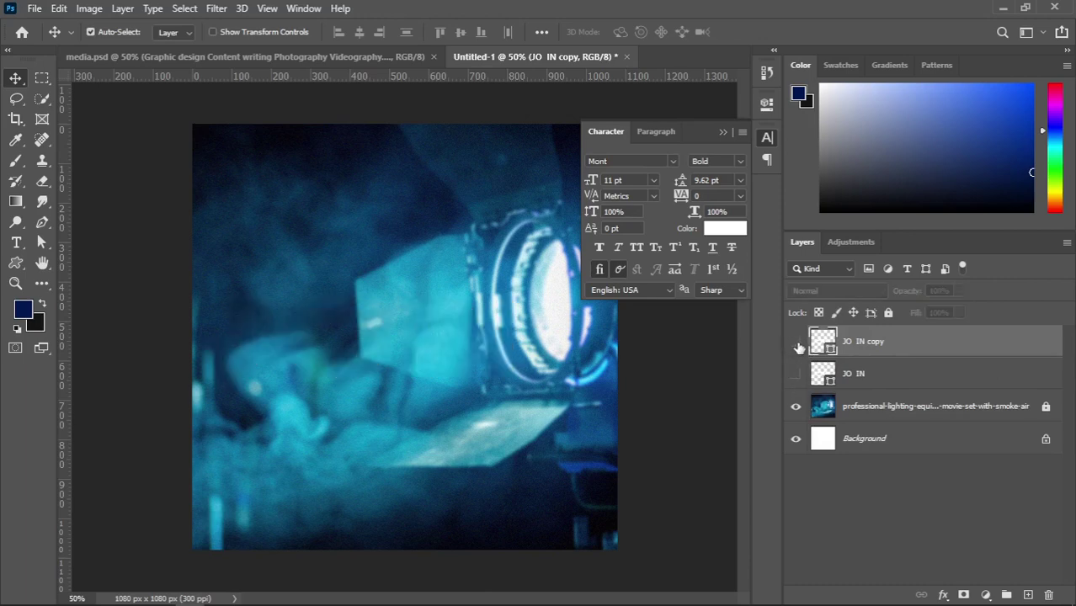
pyautogui.click(796, 342)
pyautogui.click(796, 375)
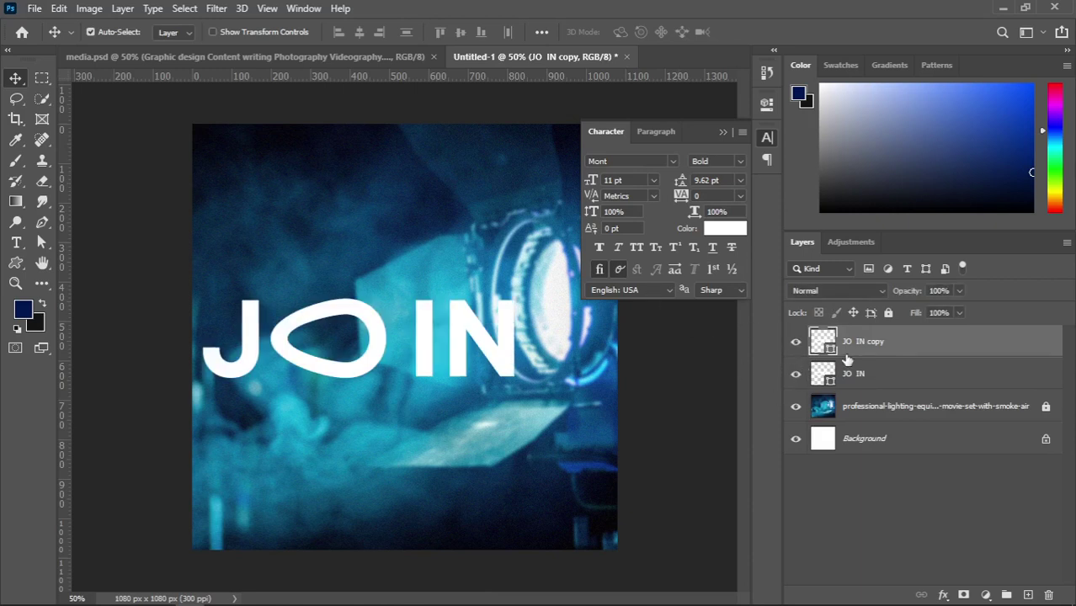
pyautogui.moveTo(853, 342); pyautogui.dragTo(843, 387)
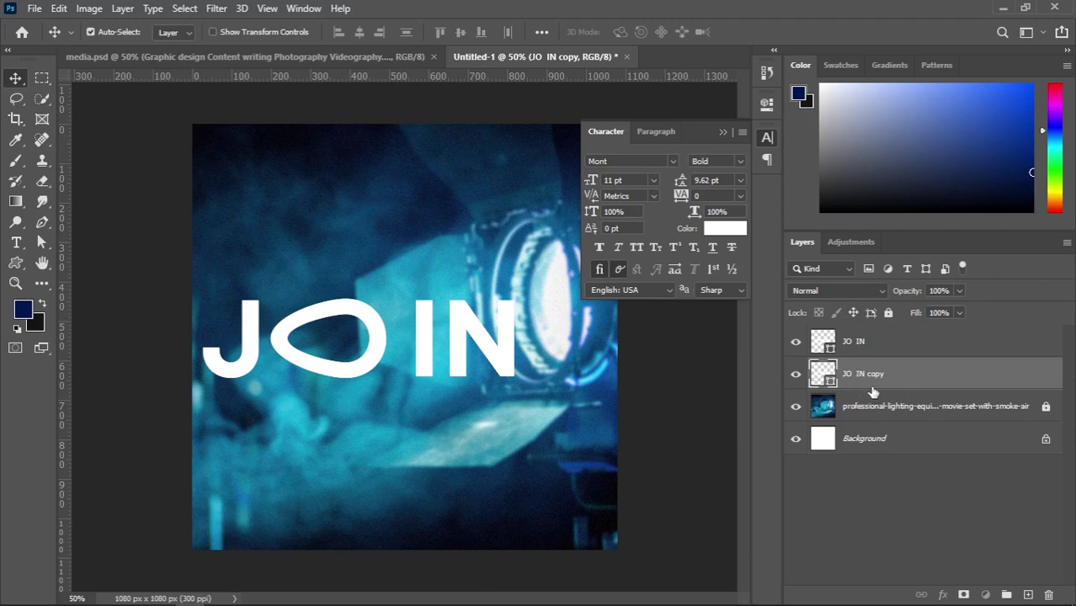
# Compare the heading with the reference flyer, and add a Color Overlay in the background's cyan (24a0ca) to the JO IN copy layer
pyautogui.click(343, 59)
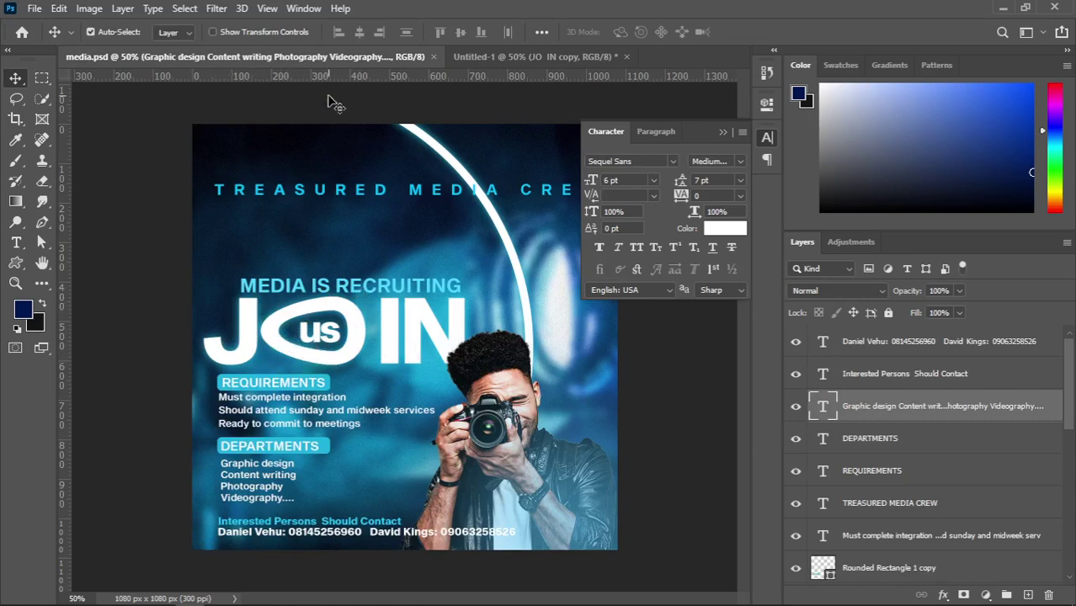
pyautogui.click(487, 57)
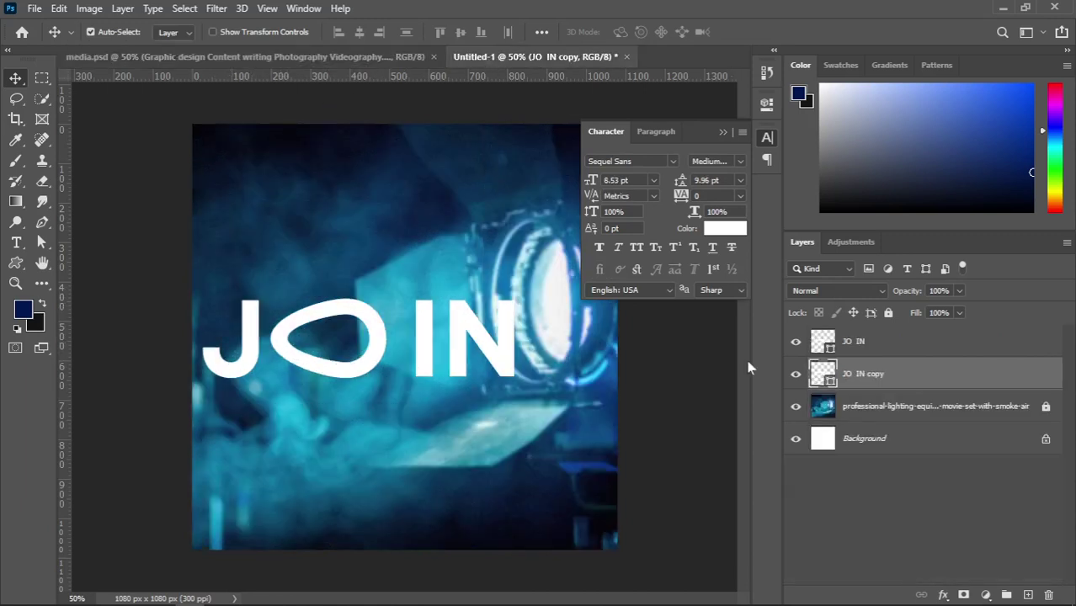
pyautogui.click(943, 595)
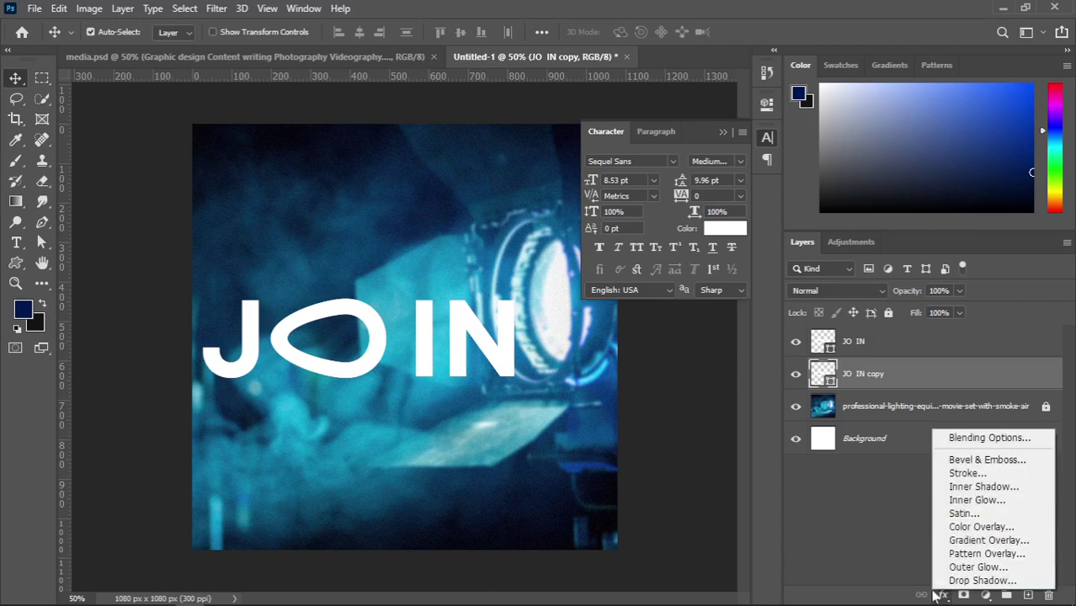
pyautogui.click(970, 529)
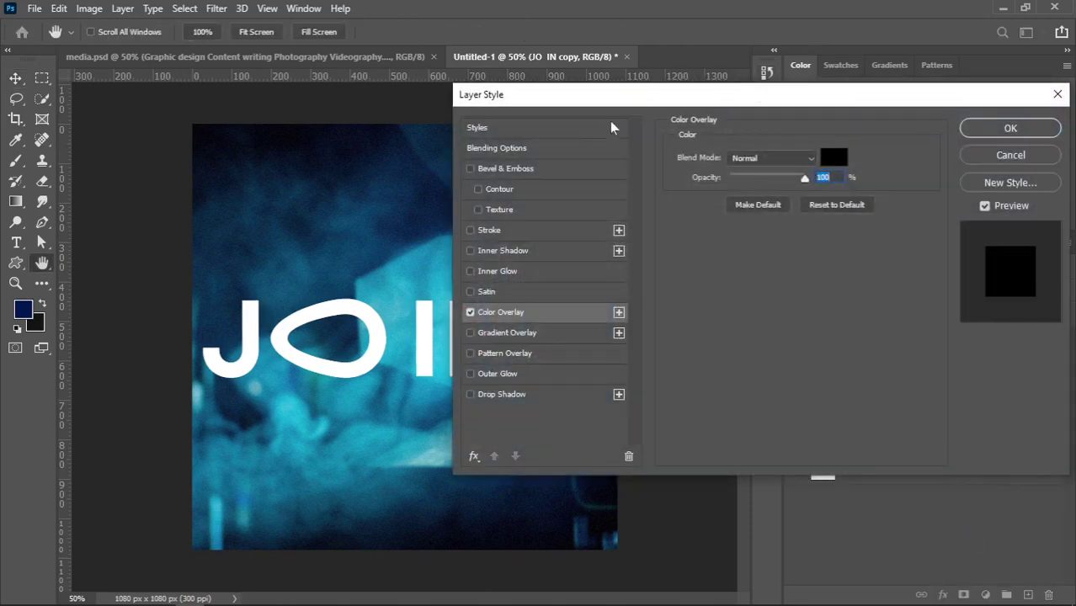
pyautogui.moveTo(631, 96); pyautogui.dragTo(971, 95)
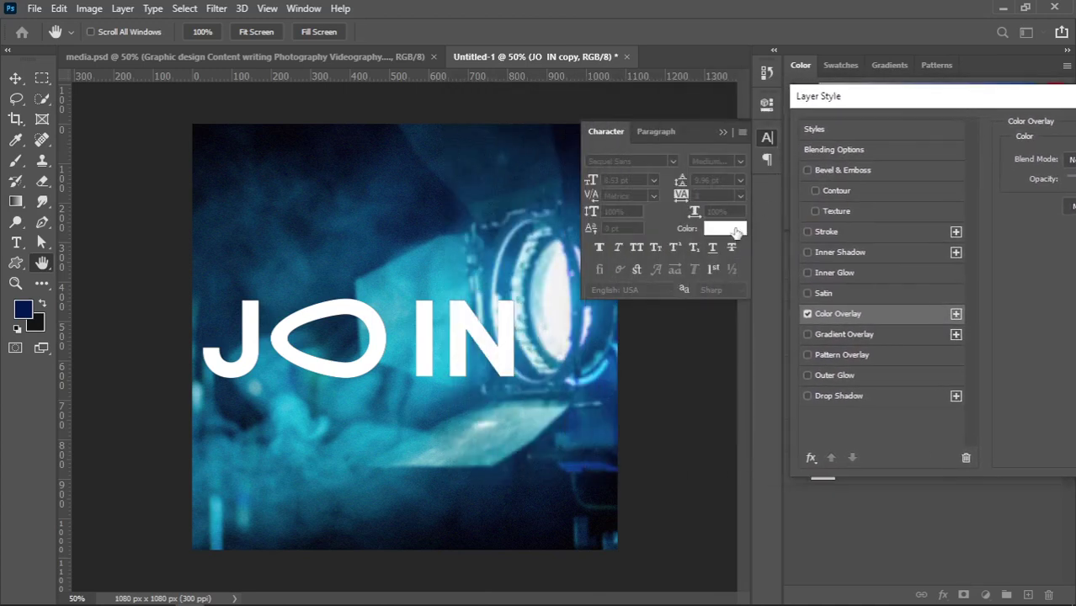
pyautogui.moveTo(977, 85); pyautogui.dragTo(589, 110)
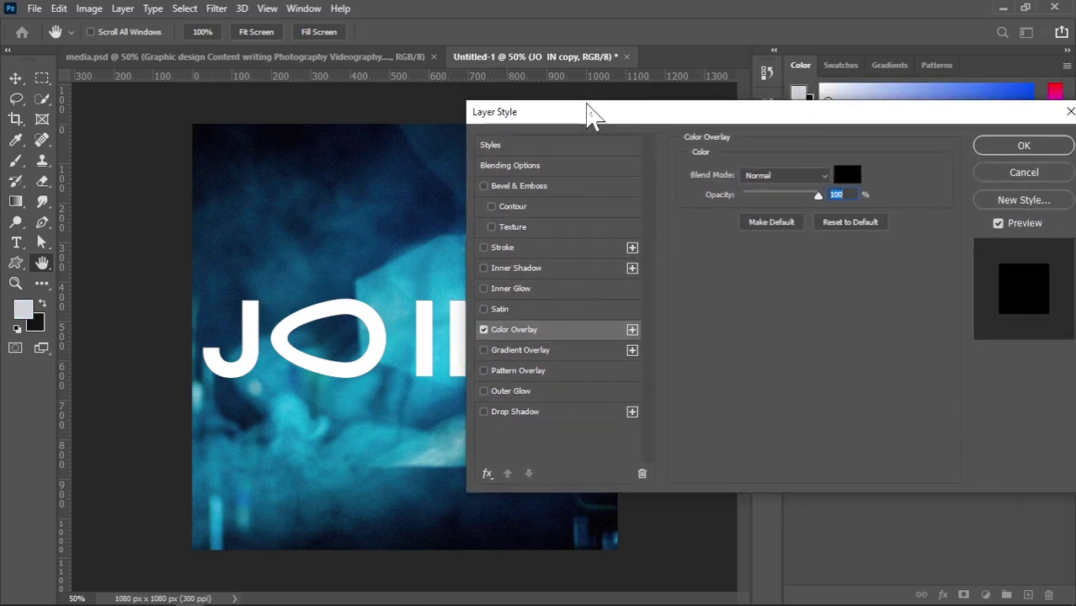
pyautogui.click(851, 180)
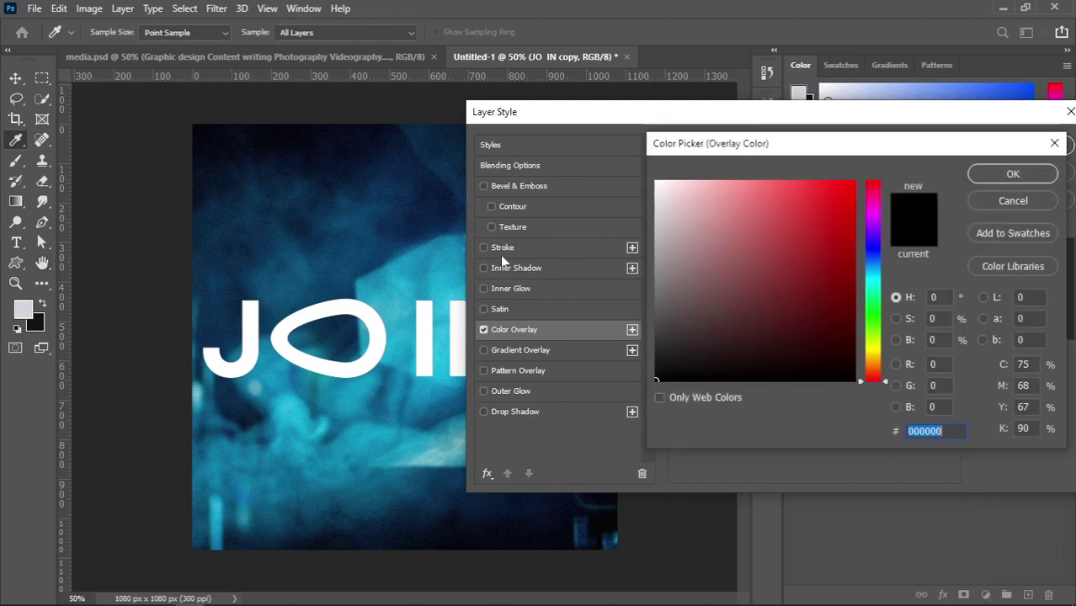
pyautogui.click(286, 410)
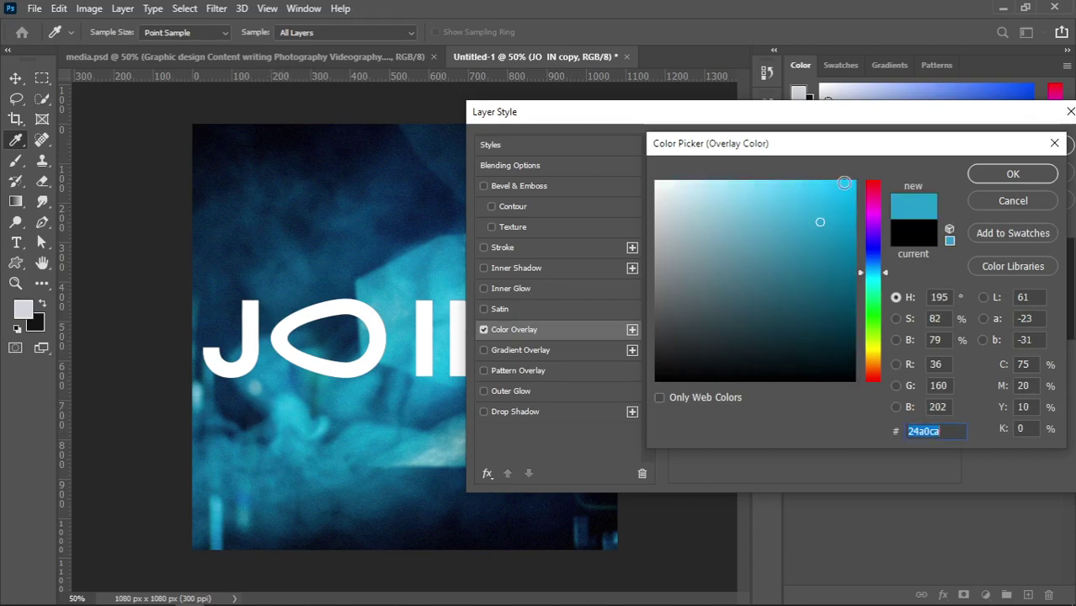
pyautogui.click(1004, 172)
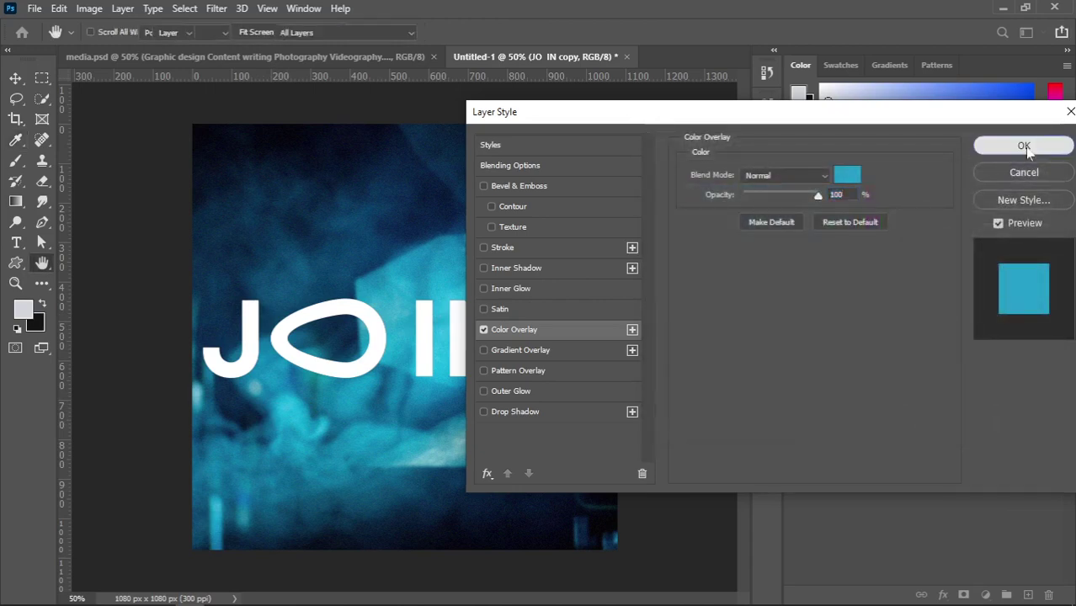
pyautogui.click(1014, 148)
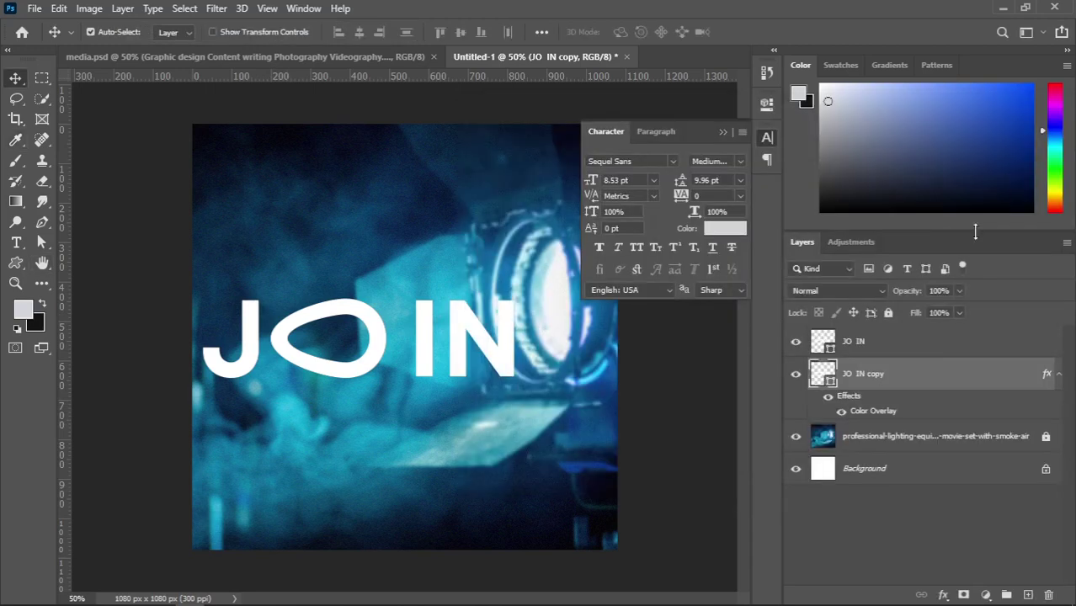
# Sample alternative canvas colours for the JO IN copy layer's Color Overlay and change it to a light sky blue with hue 211
pyautogui.click(796, 342)
pyautogui.click(796, 342)
pyautogui.doubleClick(869, 416)
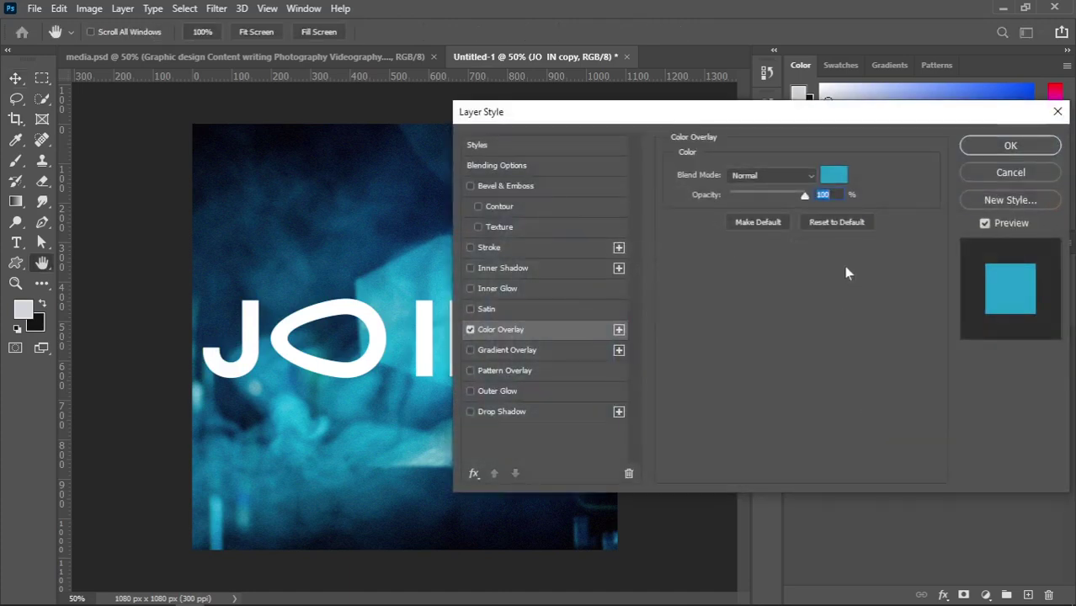
pyautogui.moveTo(836, 124); pyautogui.dragTo(1007, 117)
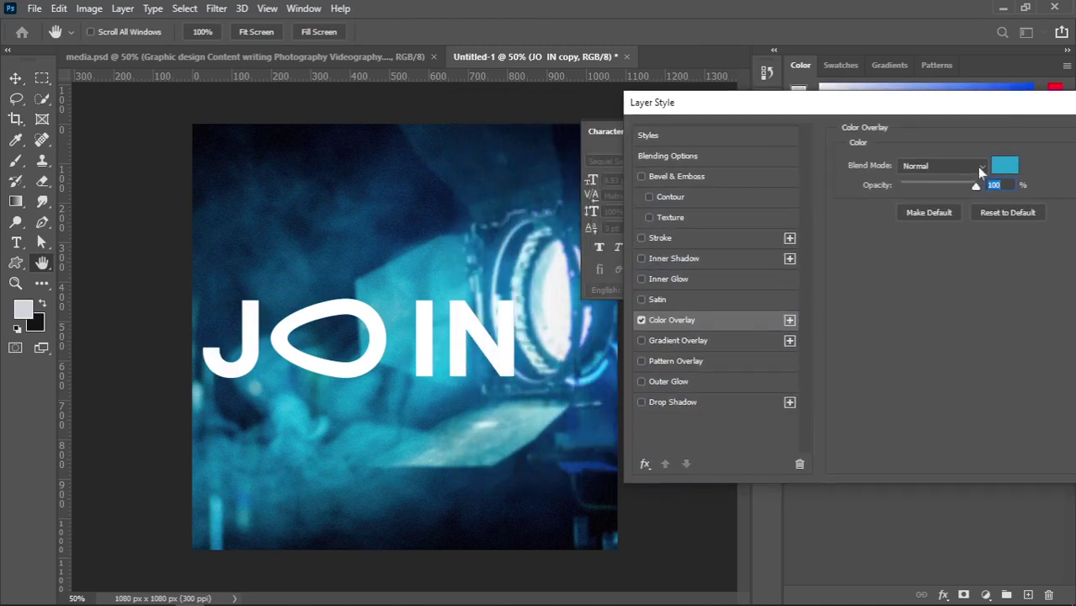
pyautogui.click(1004, 173)
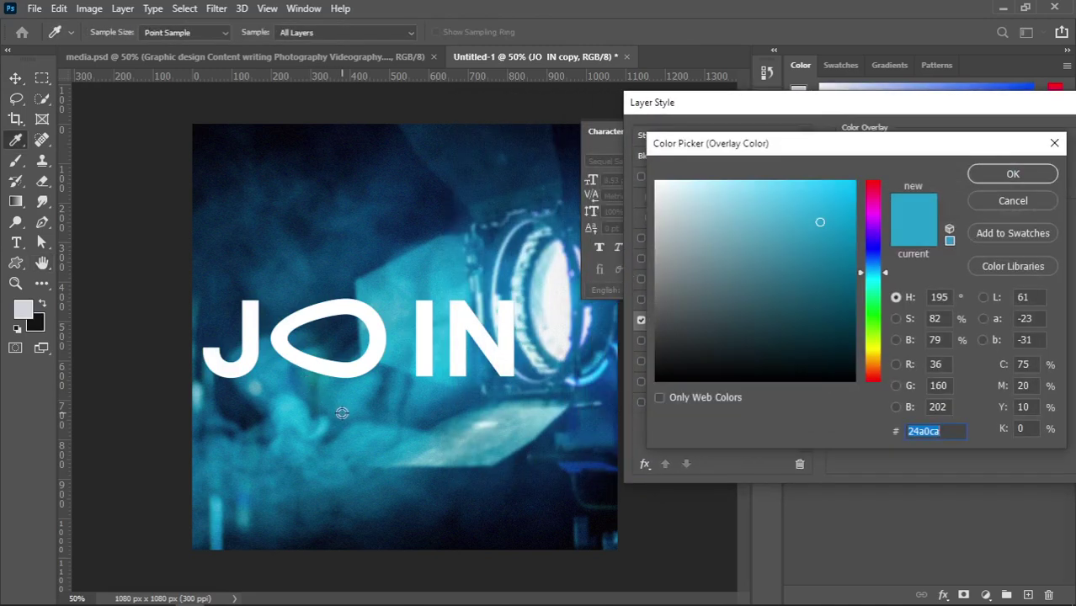
pyautogui.click(525, 286)
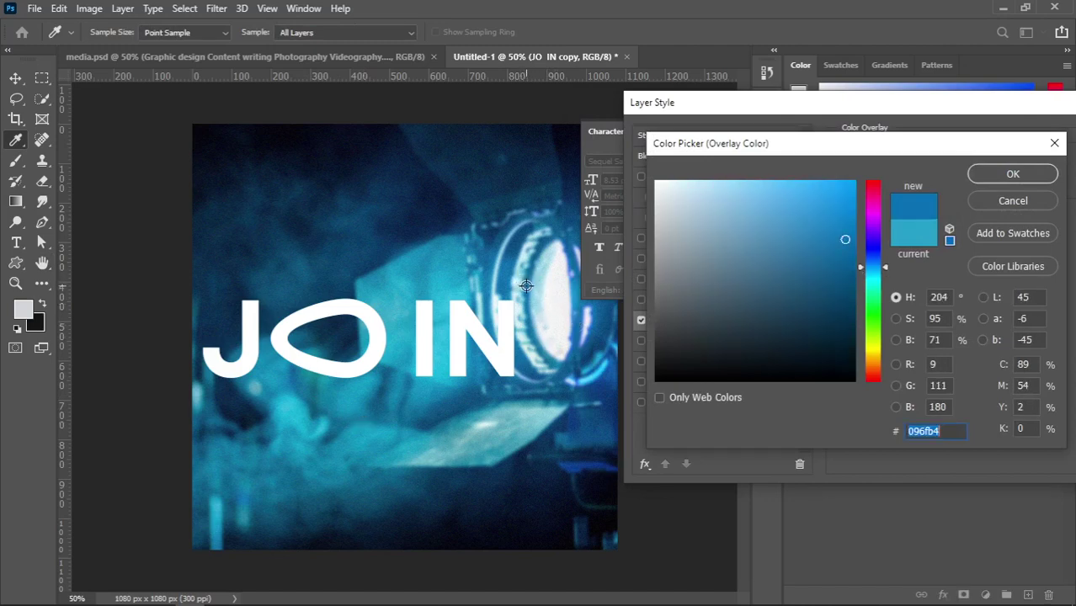
pyautogui.click(534, 285)
pyautogui.click(549, 284)
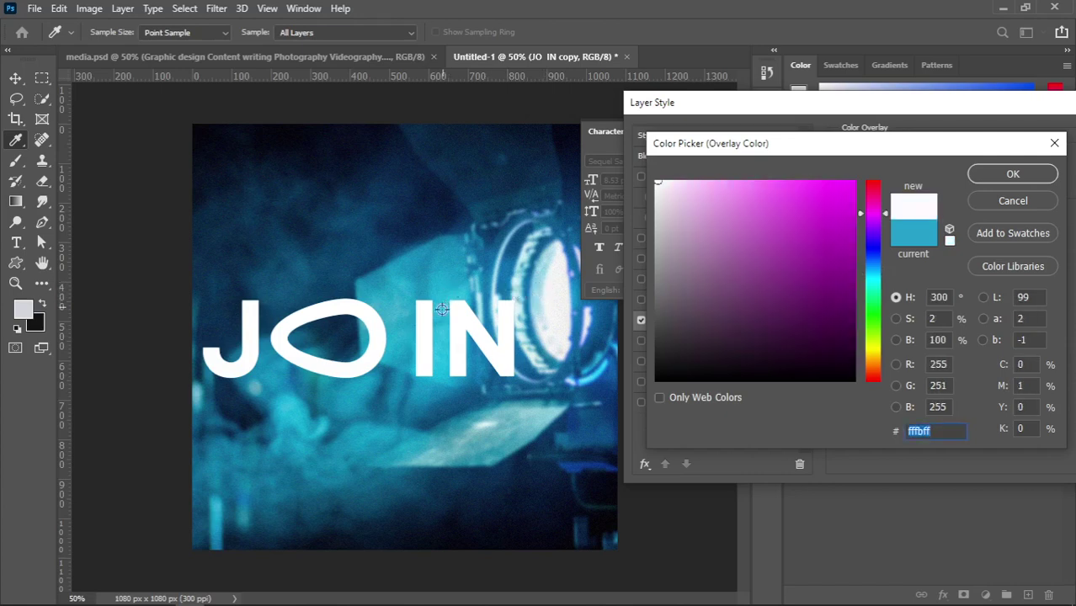
pyautogui.click(484, 427)
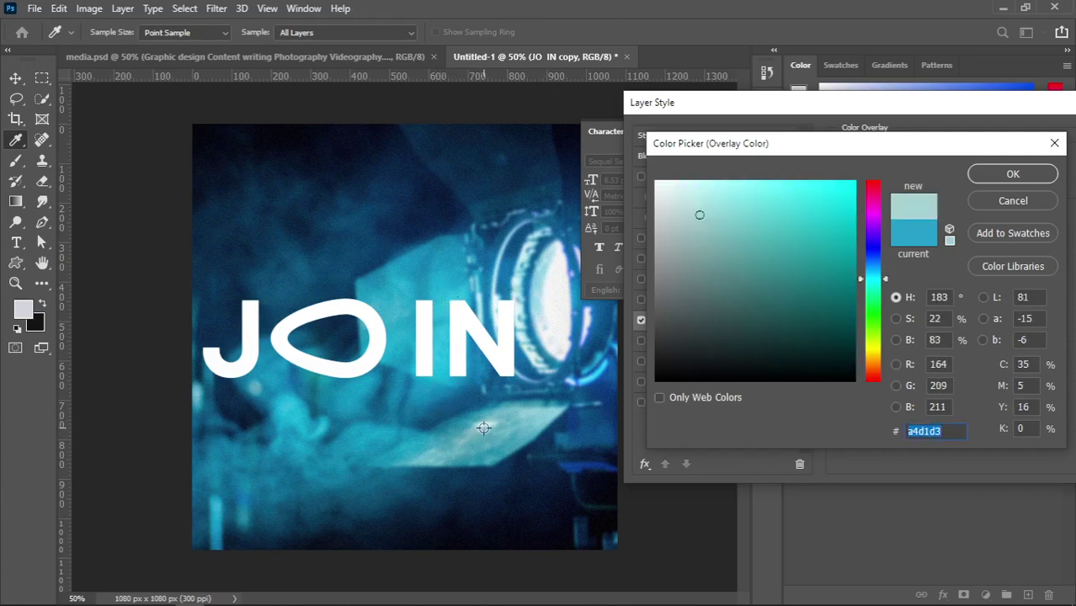
pyautogui.click(281, 401)
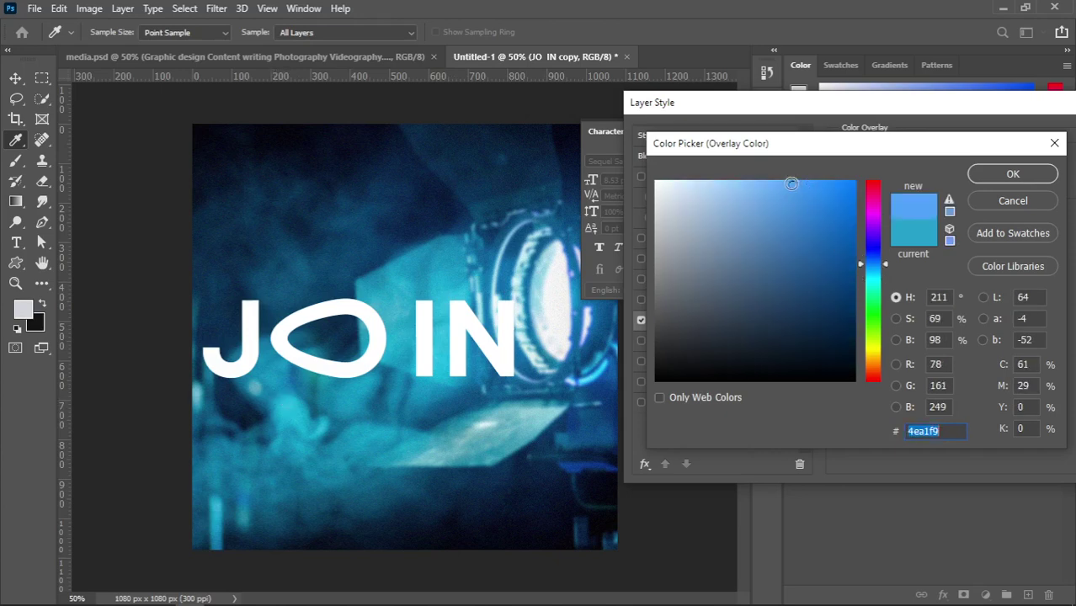
pyautogui.moveTo(792, 183); pyautogui.dragTo(761, 180)
pyautogui.click(996, 172)
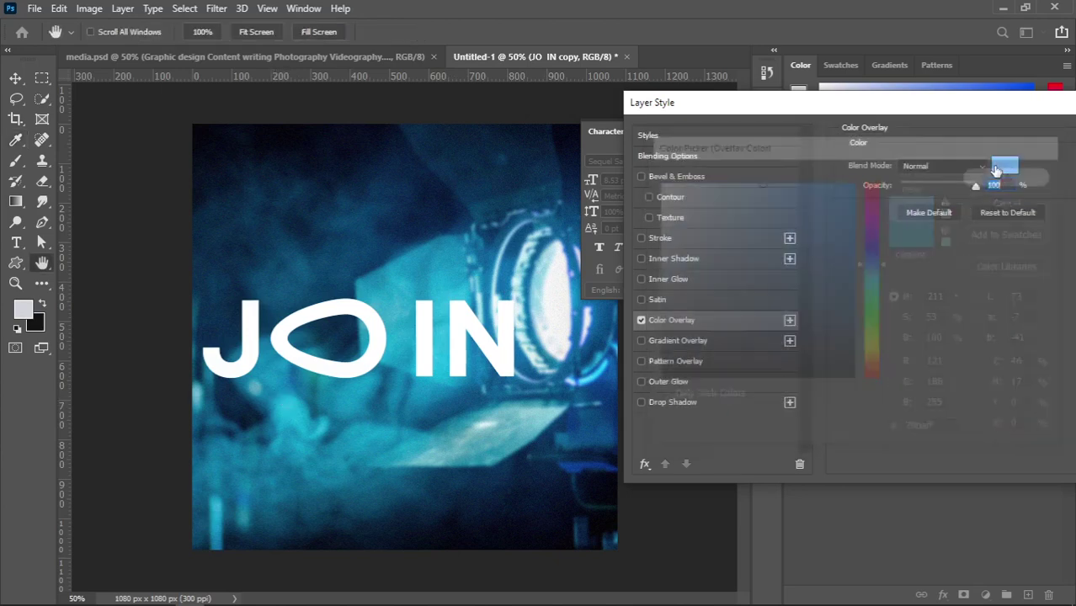
pyautogui.moveTo(1038, 108); pyautogui.dragTo(881, 107)
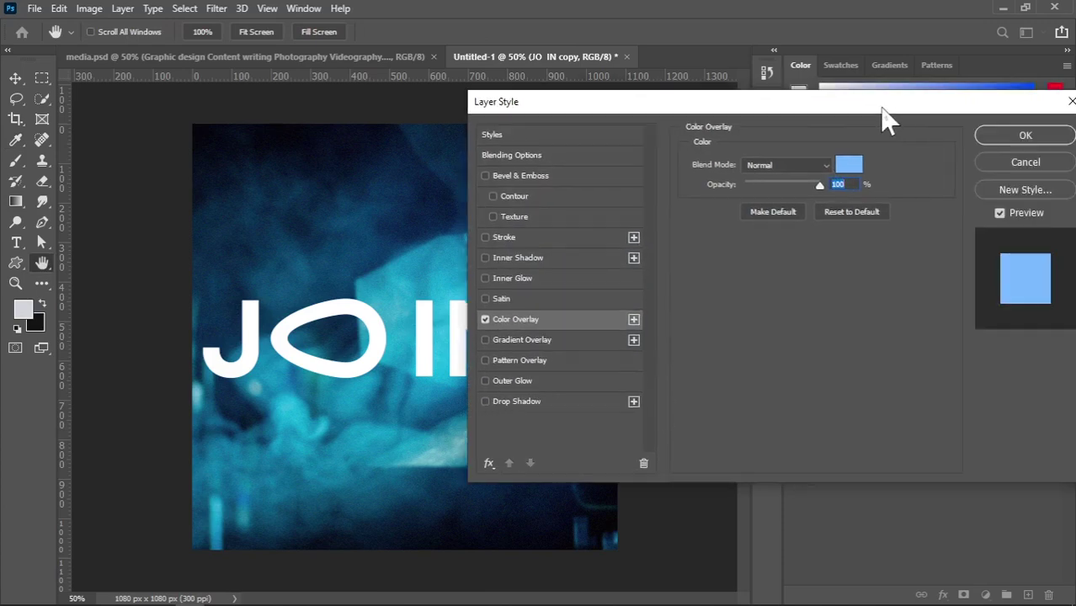
pyautogui.click(982, 136)
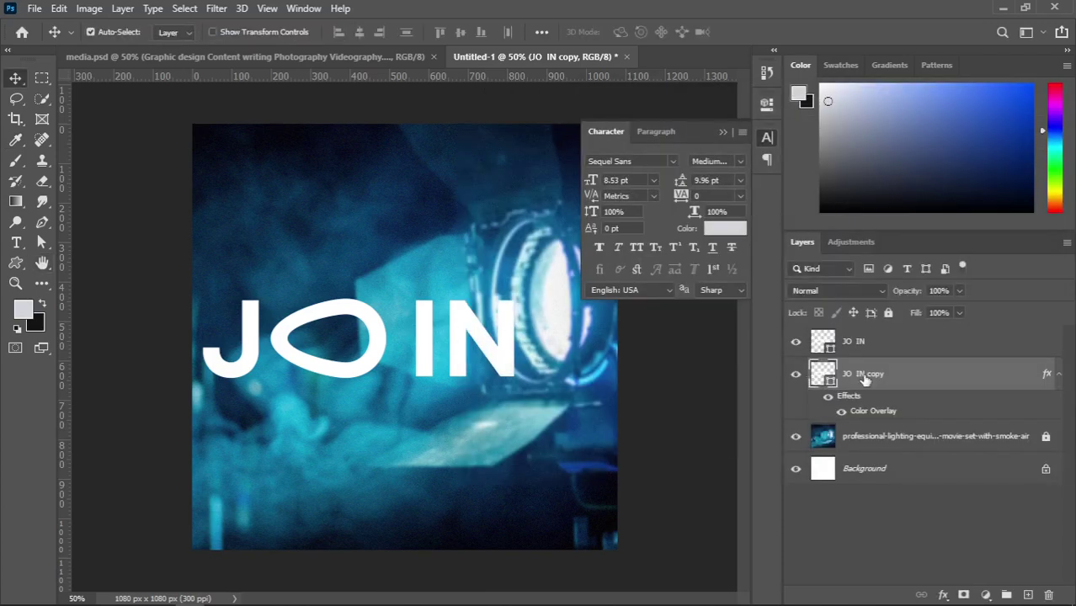
# Rasterize the JO IN copy layer and apply a Gaussian Blur with a radius above 6 pixels, checking the glow without the original heading
pyautogui.click(217, 10)
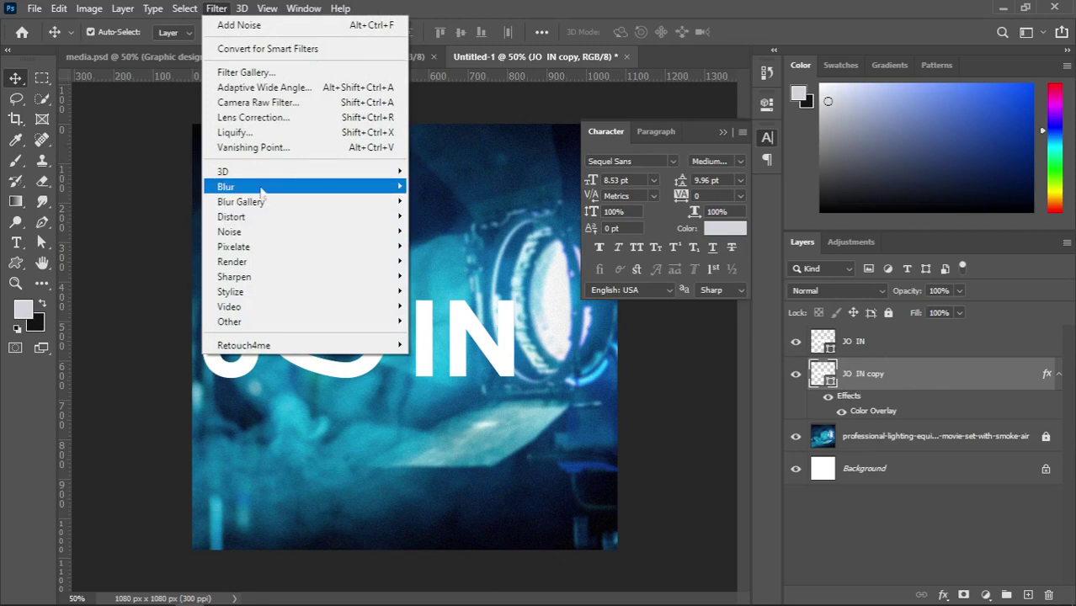
pyautogui.moveTo(272, 205)
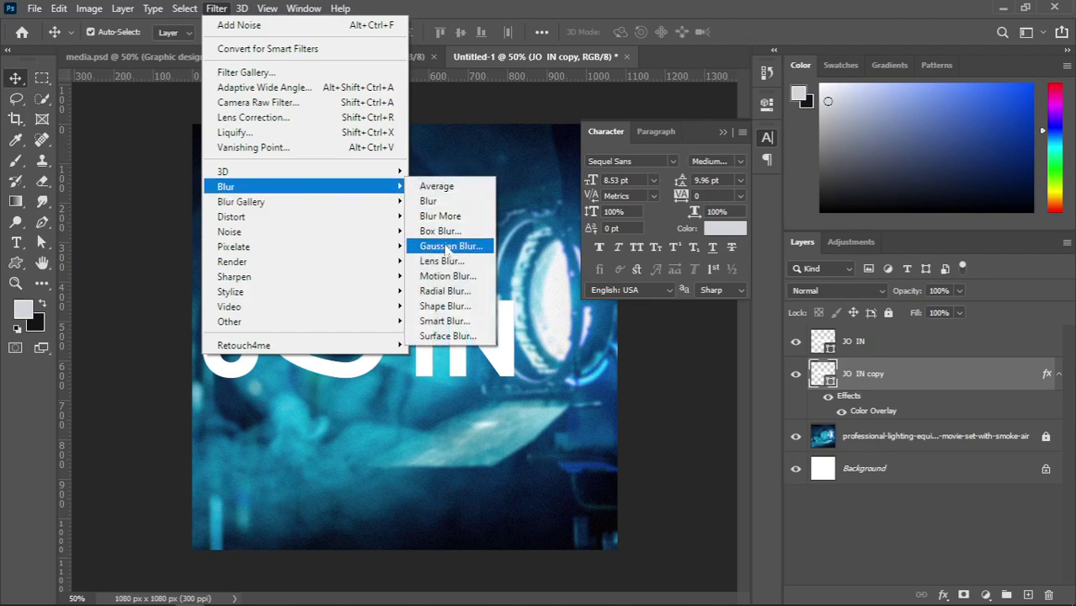
pyautogui.click(447, 246)
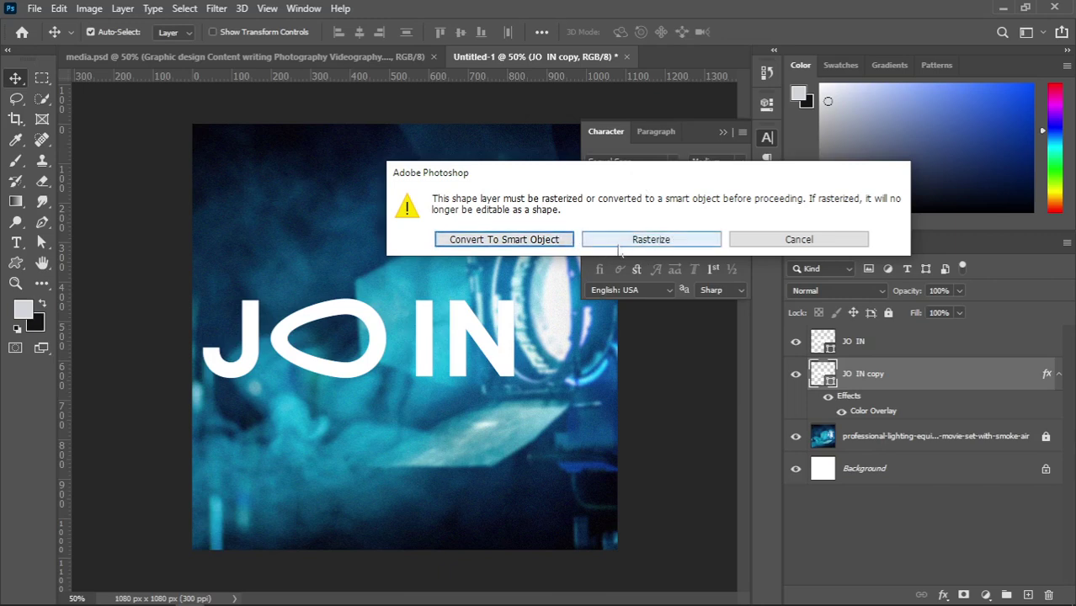
pyautogui.click(620, 245)
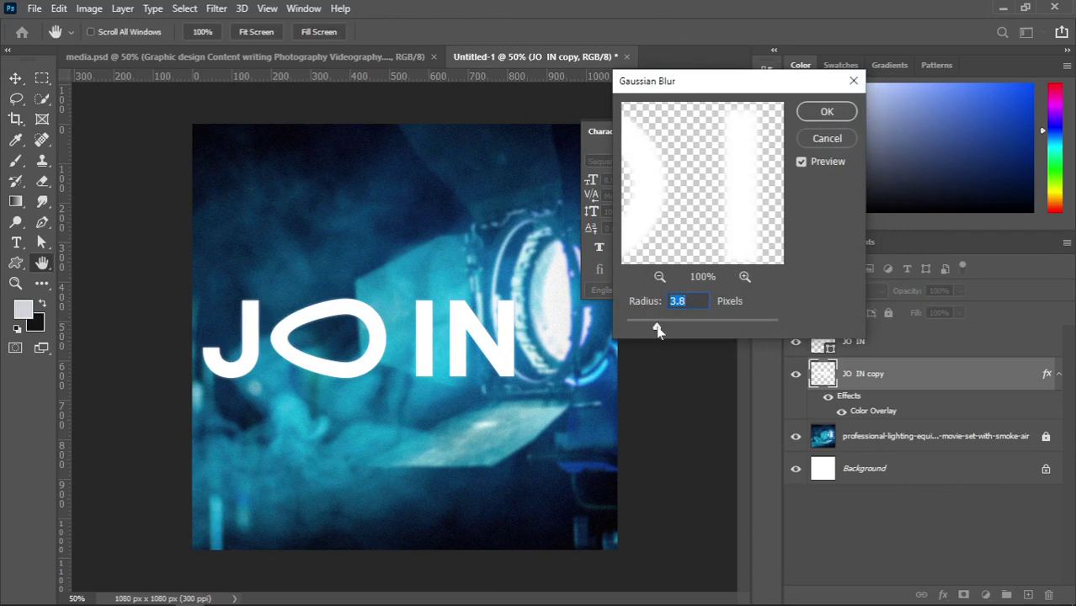
pyautogui.moveTo(658, 330); pyautogui.dragTo(673, 329)
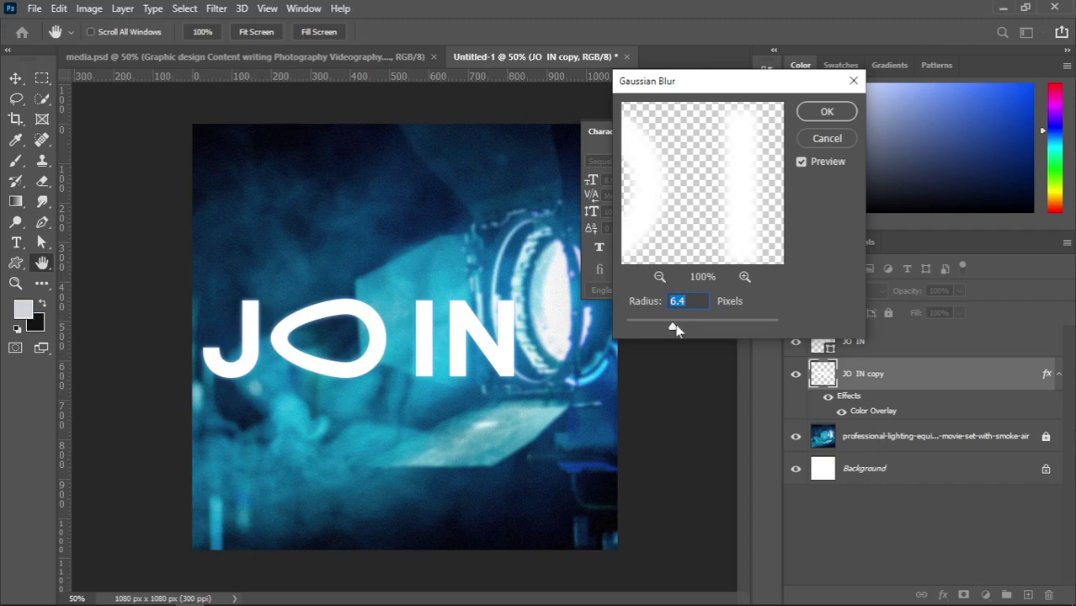
pyautogui.moveTo(674, 329)
pyautogui.mouseDown()
pyautogui.moveTo(697, 329)
pyautogui.moveTo(678, 330)
pyautogui.mouseUp()
pyautogui.moveTo(677, 329); pyautogui.dragTo(679, 330)
pyautogui.click(825, 112)
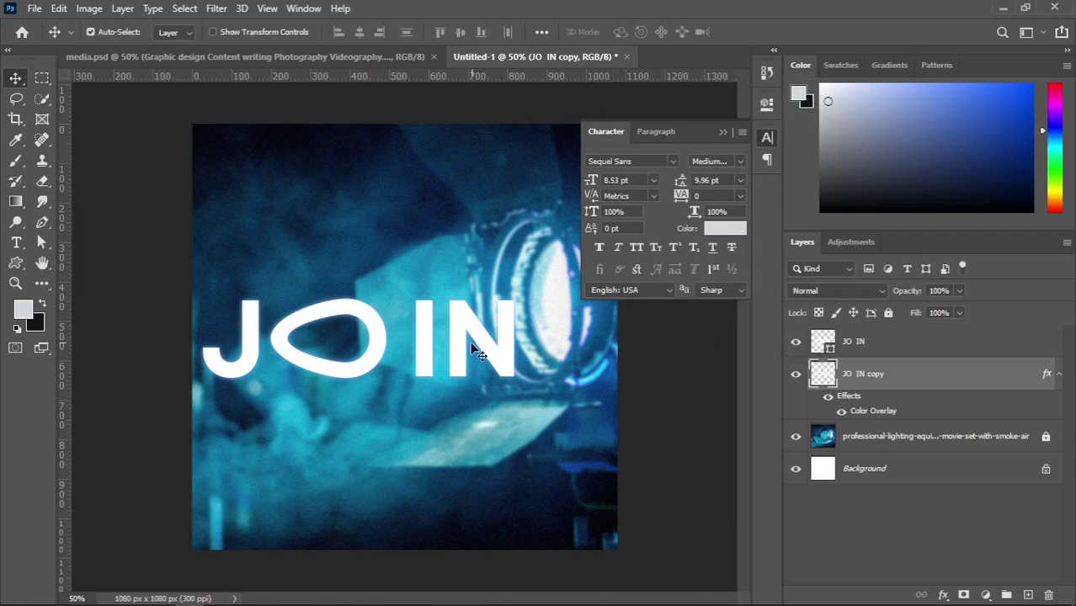
pyautogui.click(795, 342)
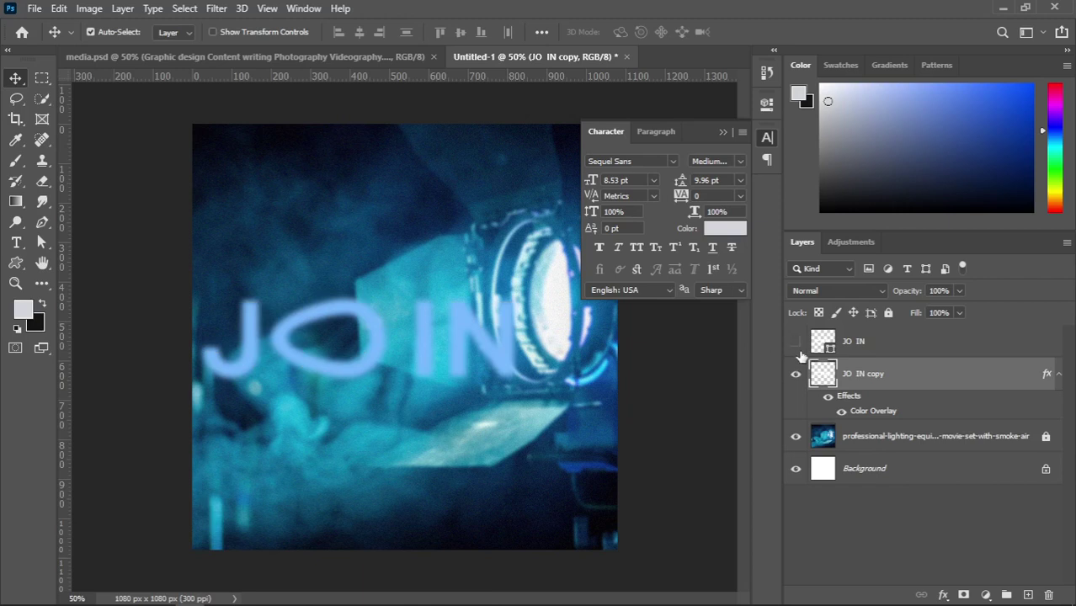
pyautogui.click(795, 343)
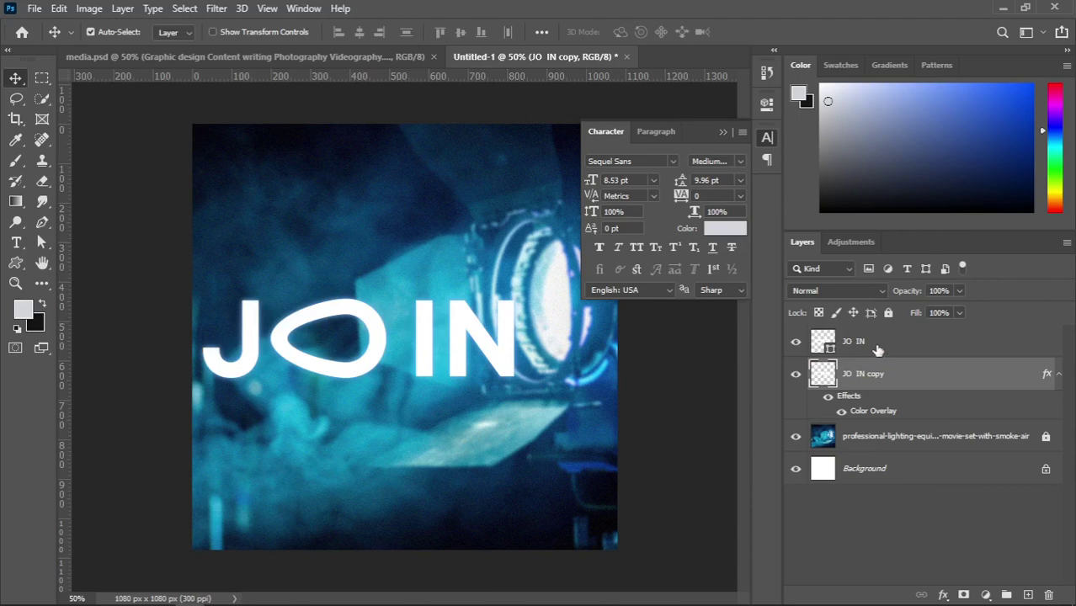
# Scale the JO IN layer and its blurred copy together to 80.83%
pyautogui.press('ctrl')
pyautogui.keyDown('ctrl'); pyautogui.click(878, 349); pyautogui.keyUp('ctrl')
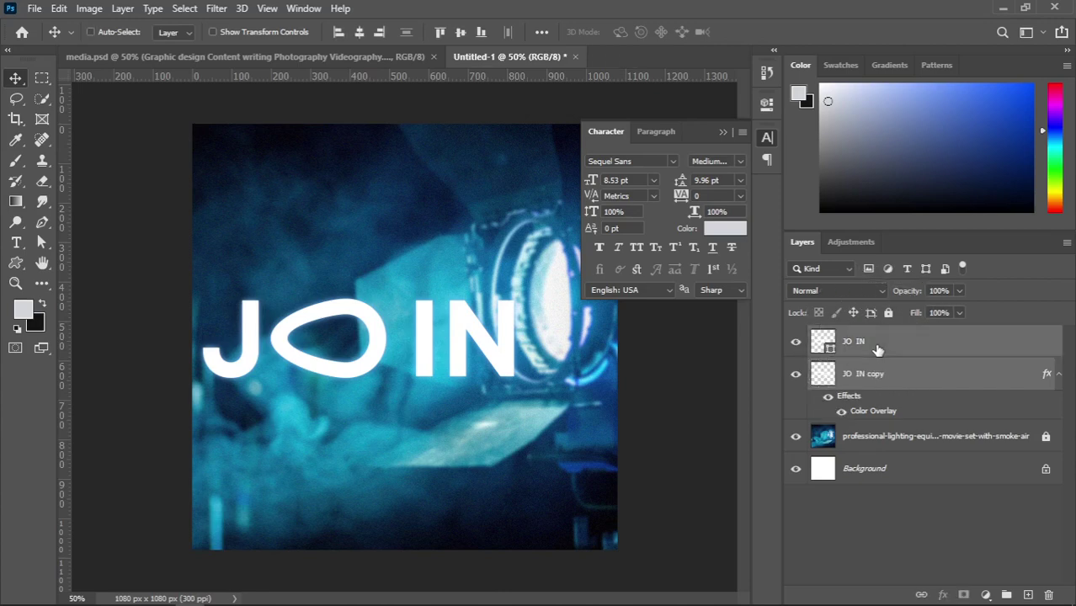
pyautogui.hotkey('ctrl', 't')
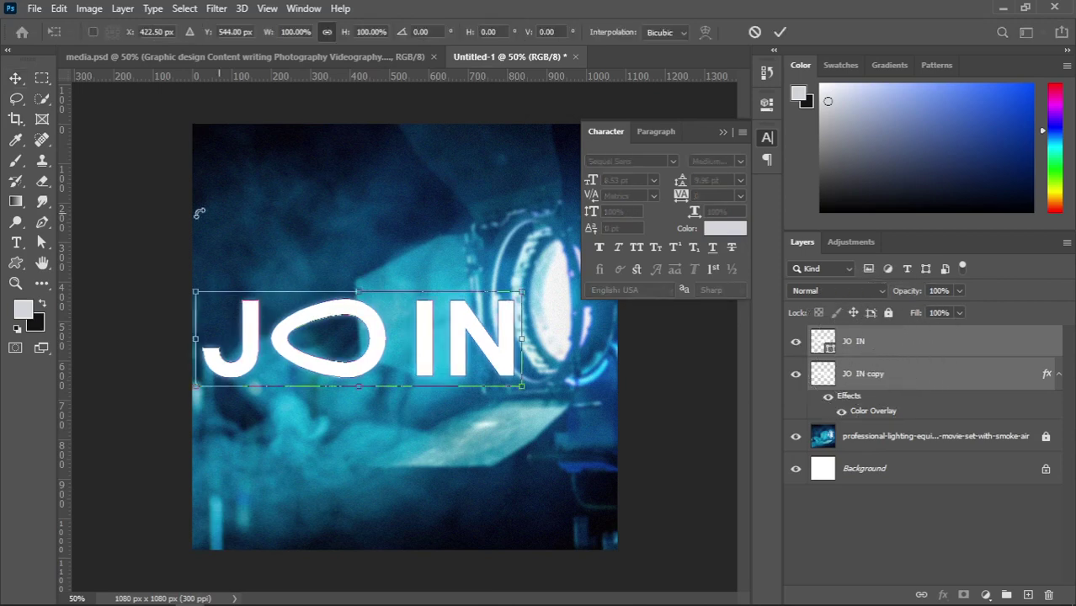
pyautogui.moveTo(358, 288); pyautogui.dragTo(348, 312)
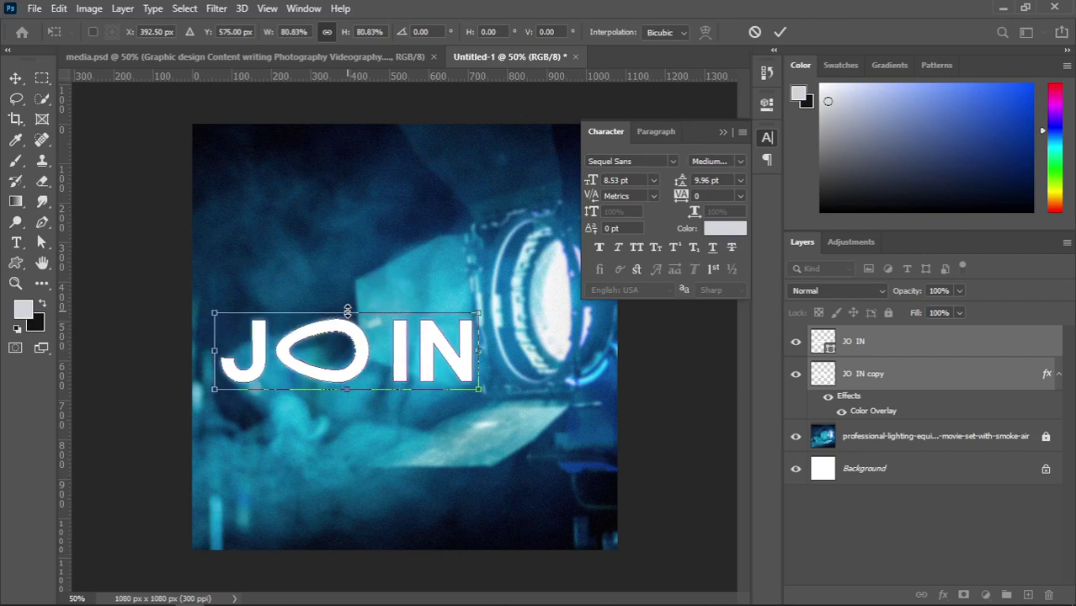
pyautogui.press('Return')
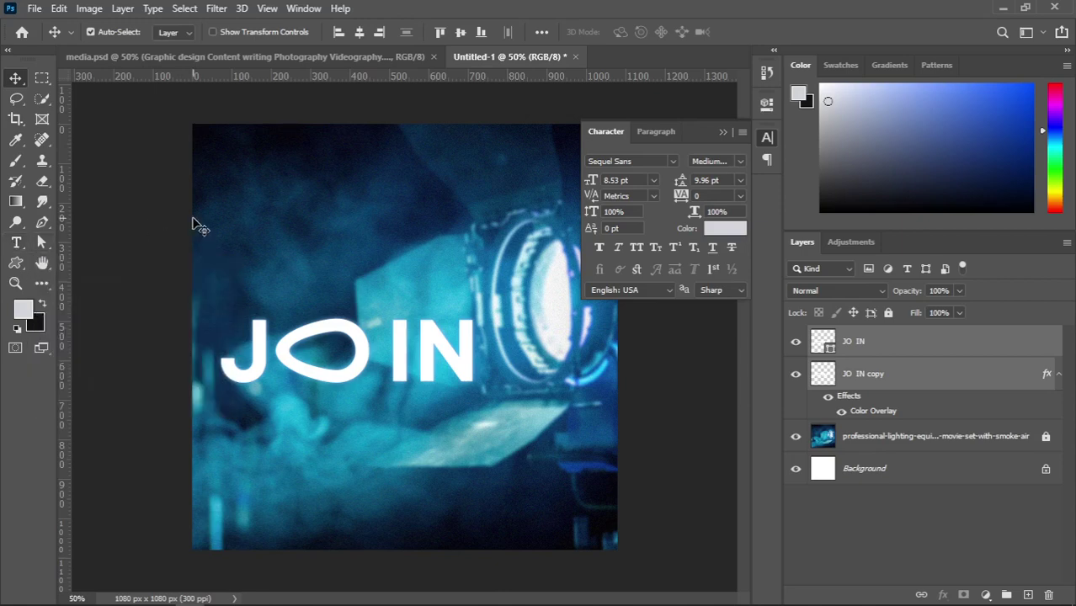
# Add the text "Us" on the canvas above the JOIN heading and set its colour to white (ffffff)
pyautogui.press('t')
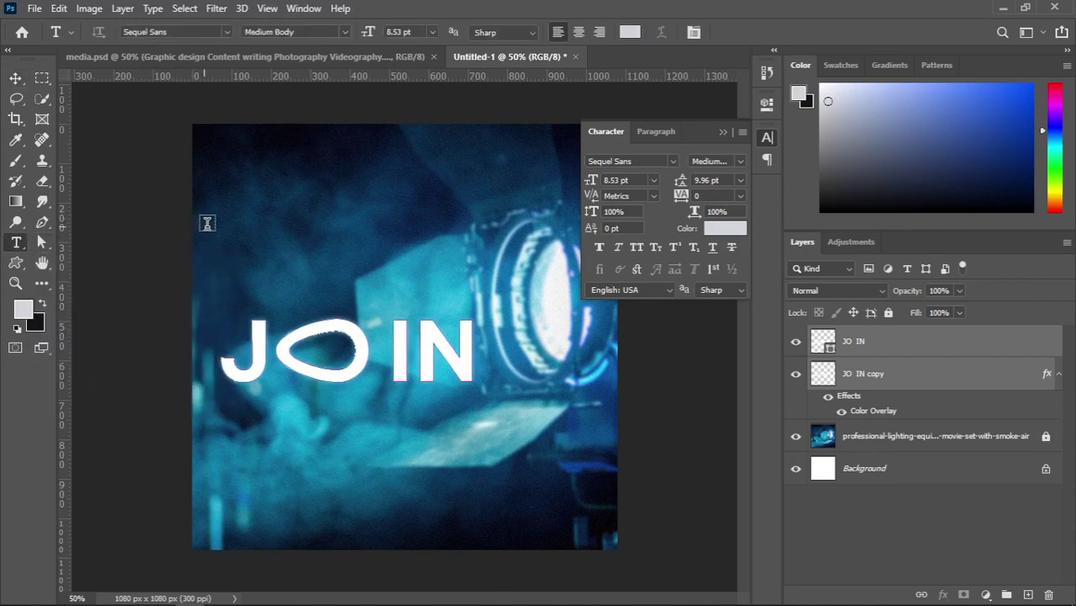
pyautogui.click(260, 246)
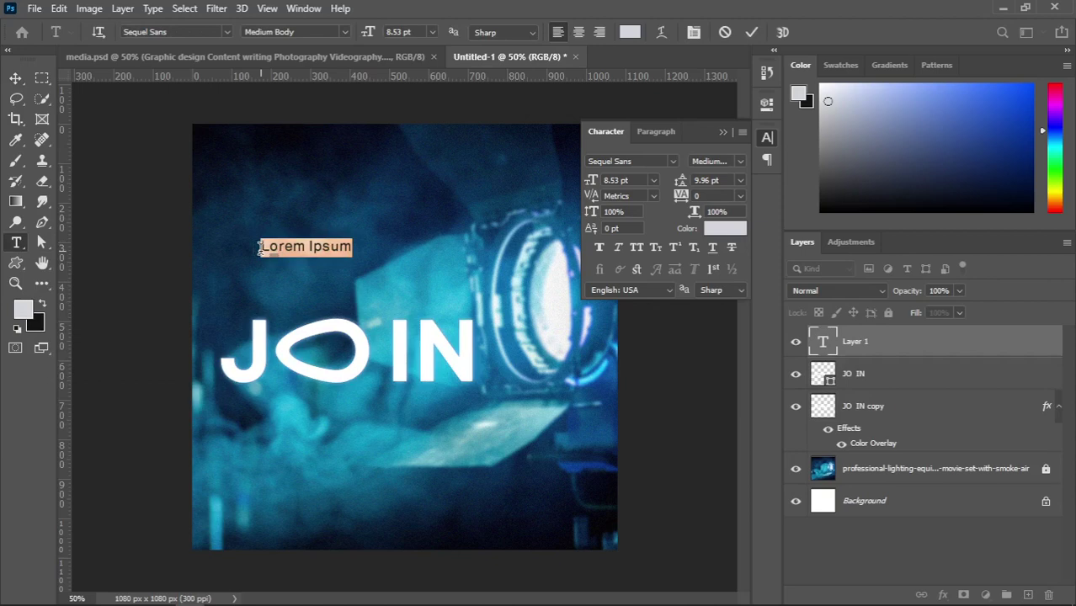
pyautogui.press('BackSpace')
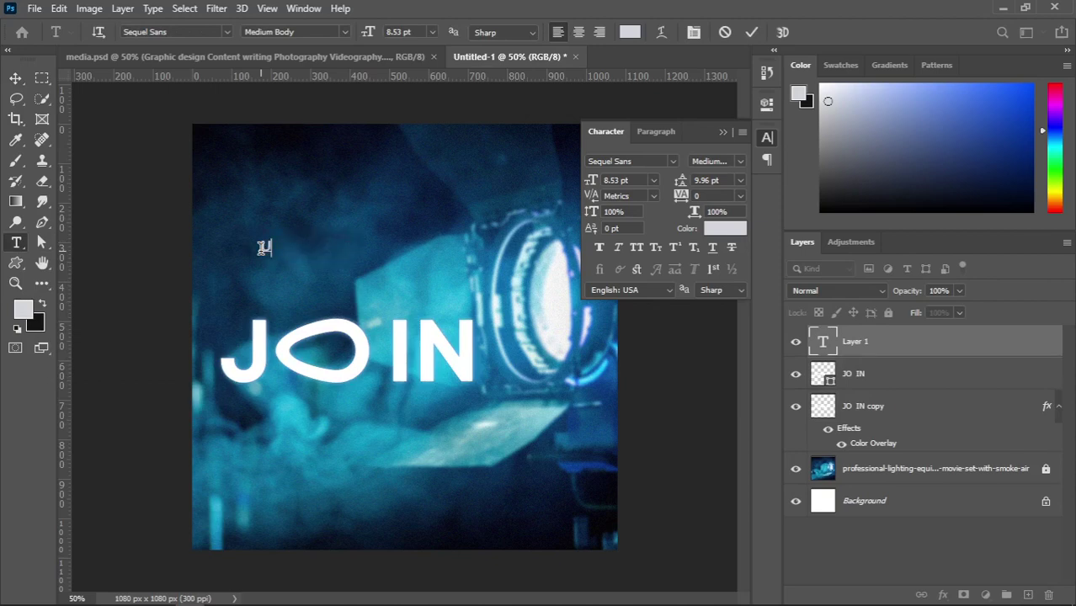
pyautogui.write('Us')
pyautogui.click(15, 77)
pyautogui.click(724, 228)
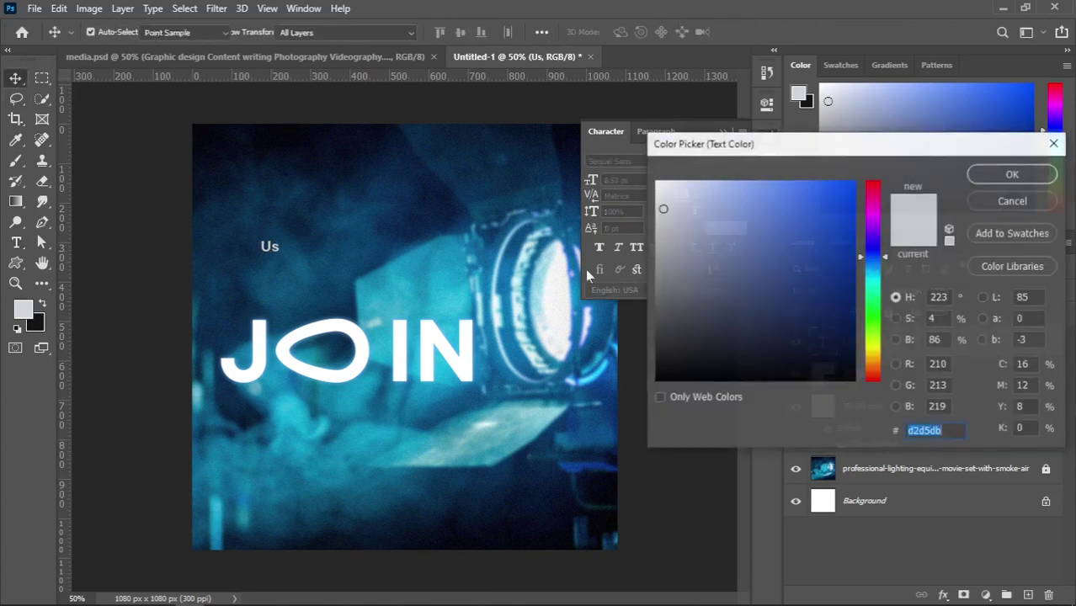
pyautogui.moveTo(681, 209); pyautogui.dragTo(655, 181)
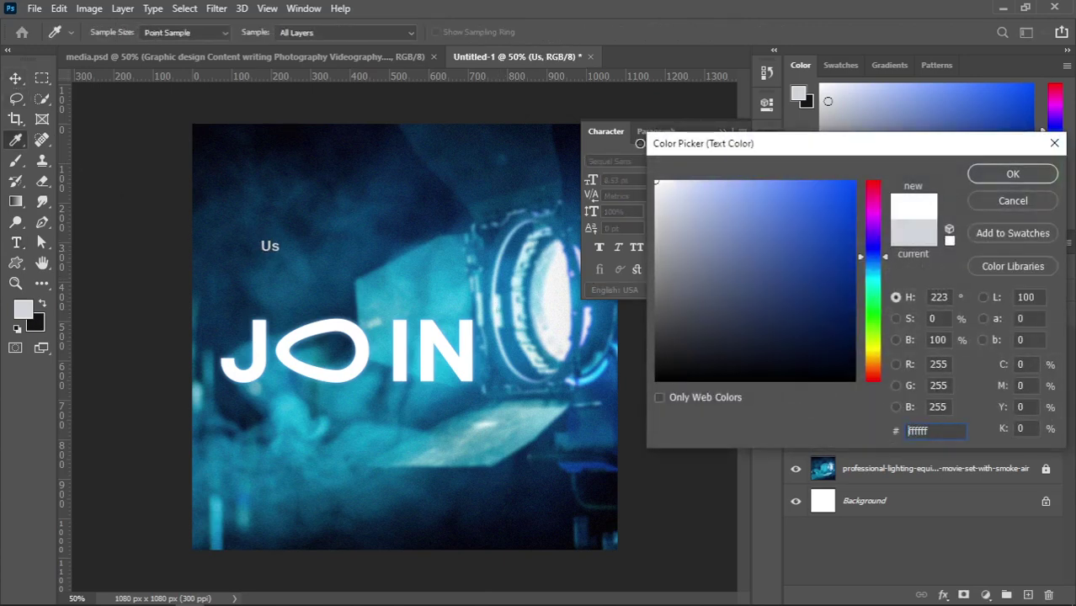
pyautogui.click(1043, 177)
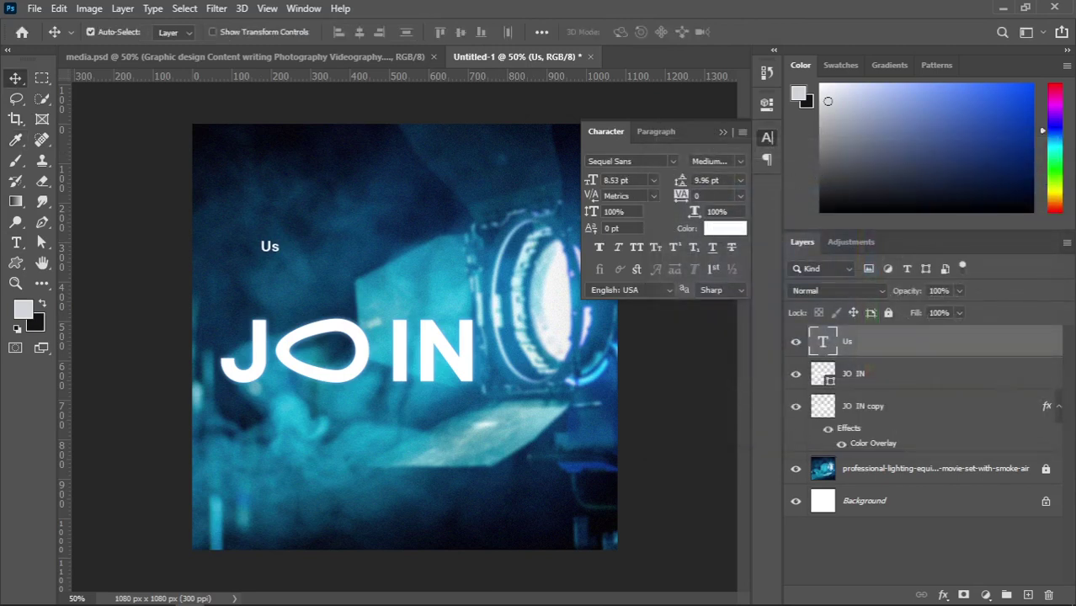
# Set the font of the "Us" text to Mont Bold
pyautogui.click(739, 164)
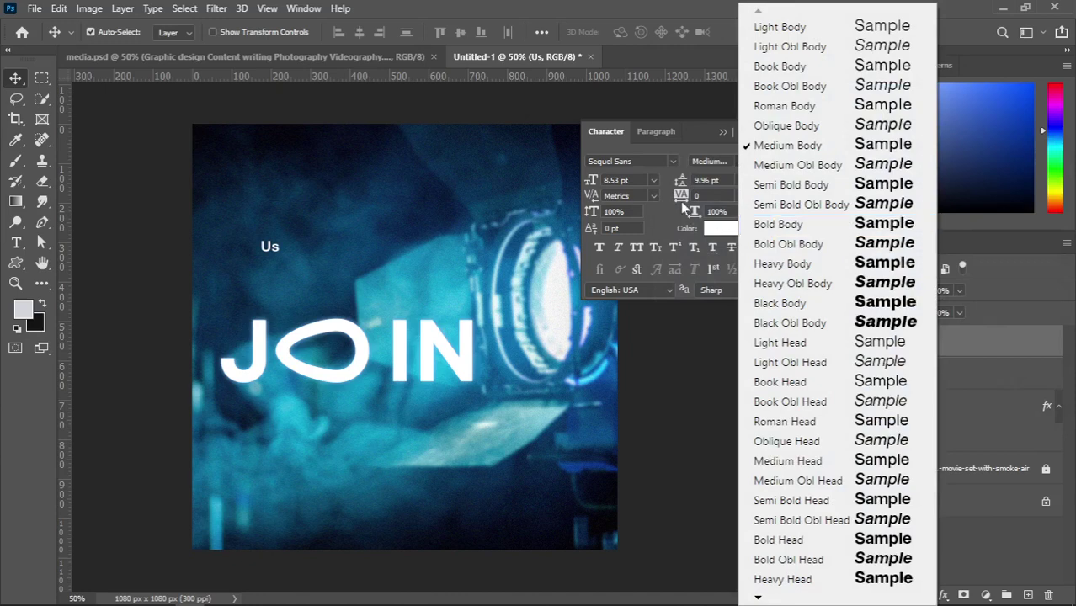
pyautogui.click(650, 165)
pyautogui.click(648, 162)
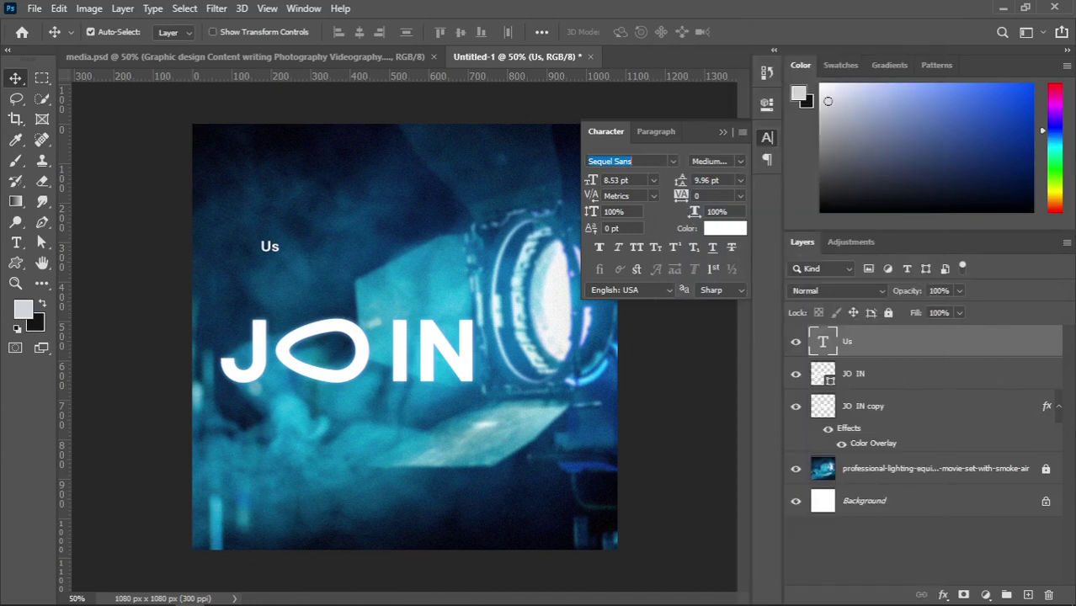
pyautogui.write('MONT')
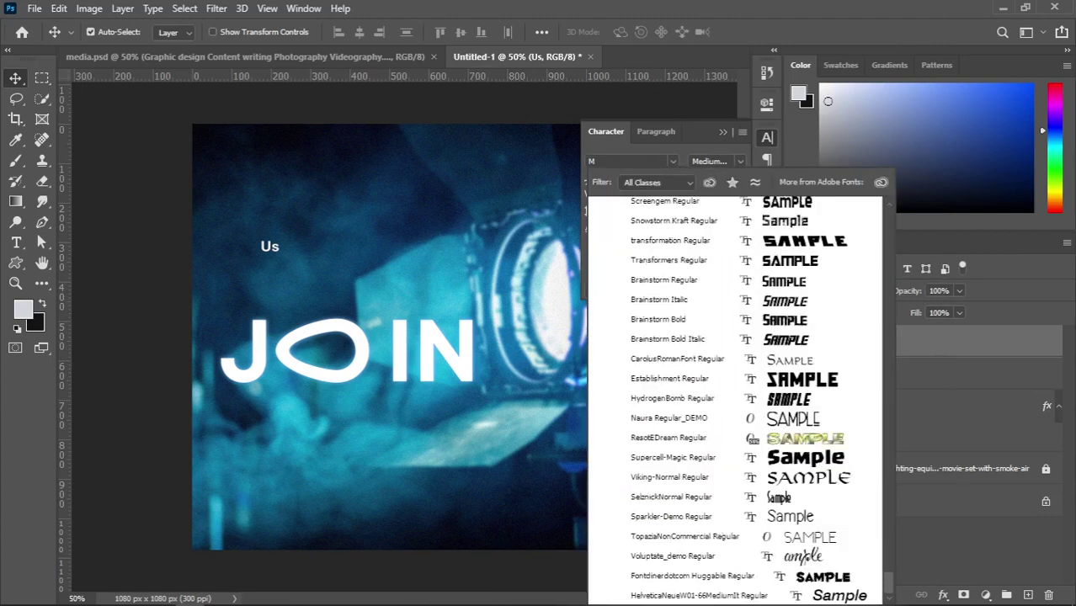
pyautogui.press('Down')
pyautogui.press('Down')
pyautogui.press('Down')
pyautogui.press('Down')
pyautogui.press('Down')
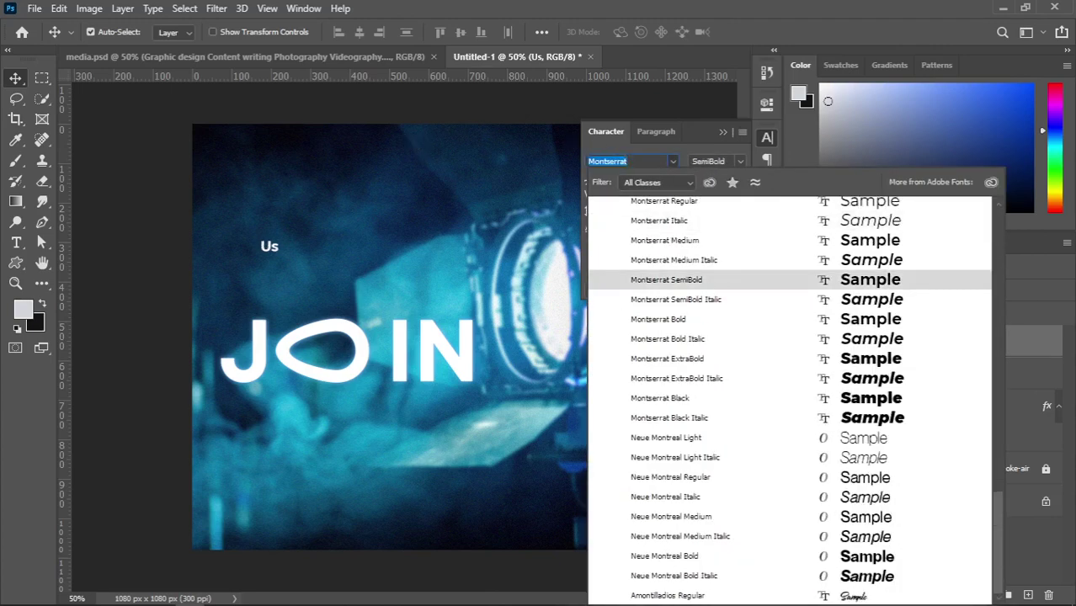
pyautogui.click(629, 161)
pyautogui.press('BackSpace')
pyautogui.press('BackSpace')
pyautogui.press('BackSpace')
pyautogui.press('BackSpace')
pyautogui.press('BackSpace')
pyautogui.press('BackSpace')
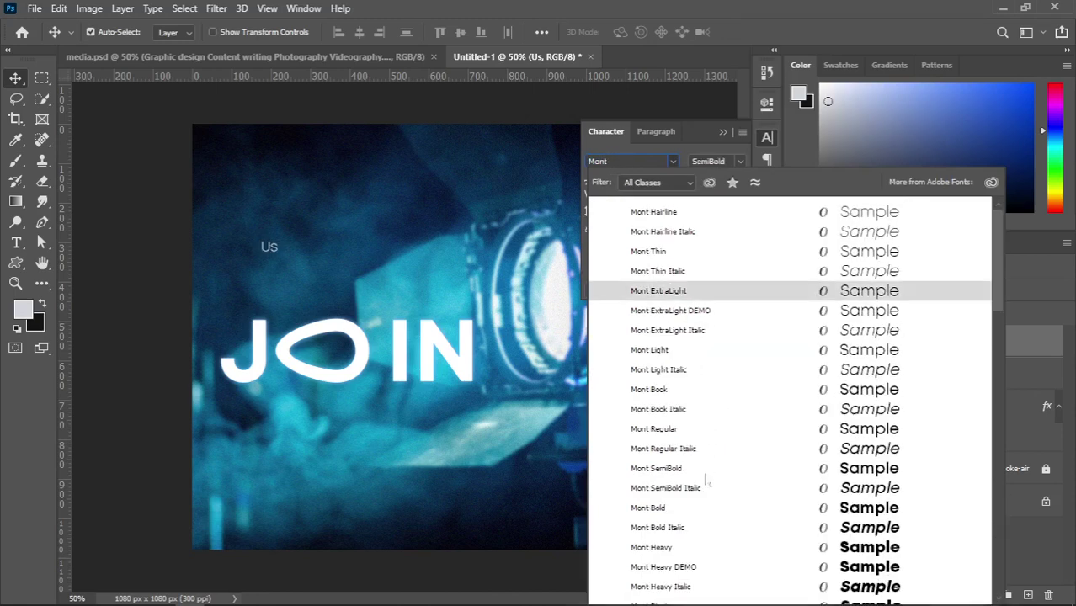
pyautogui.click(699, 511)
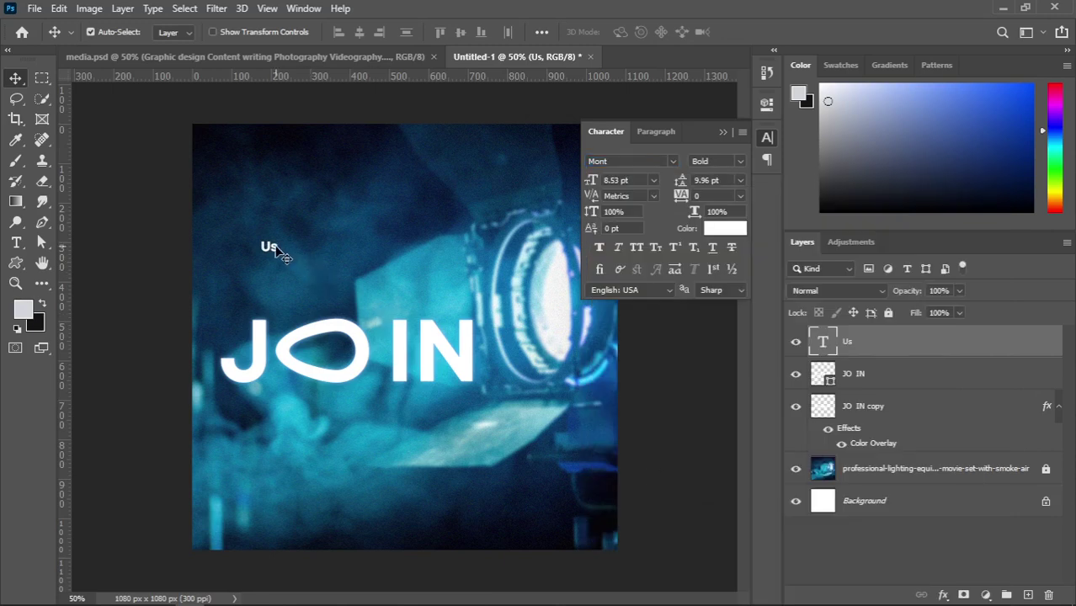
# Enlarge the "Us" text to about 15.5 pt and position it in the middle of the heading's O
pyautogui.hotkey('ctrl', 't')
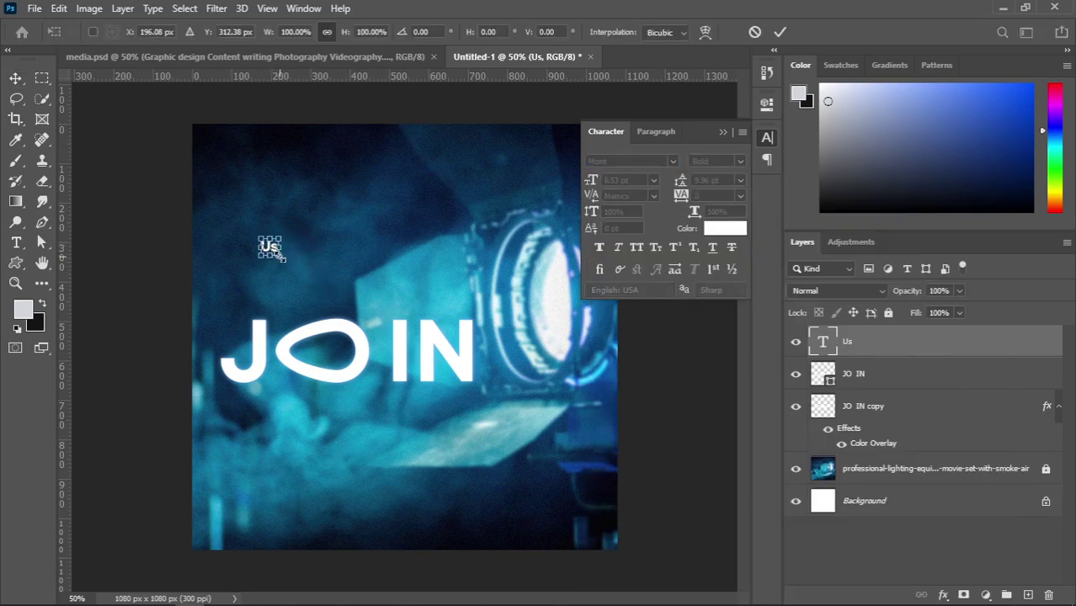
pyautogui.moveTo(280, 254); pyautogui.dragTo(346, 346)
pyautogui.press('Return')
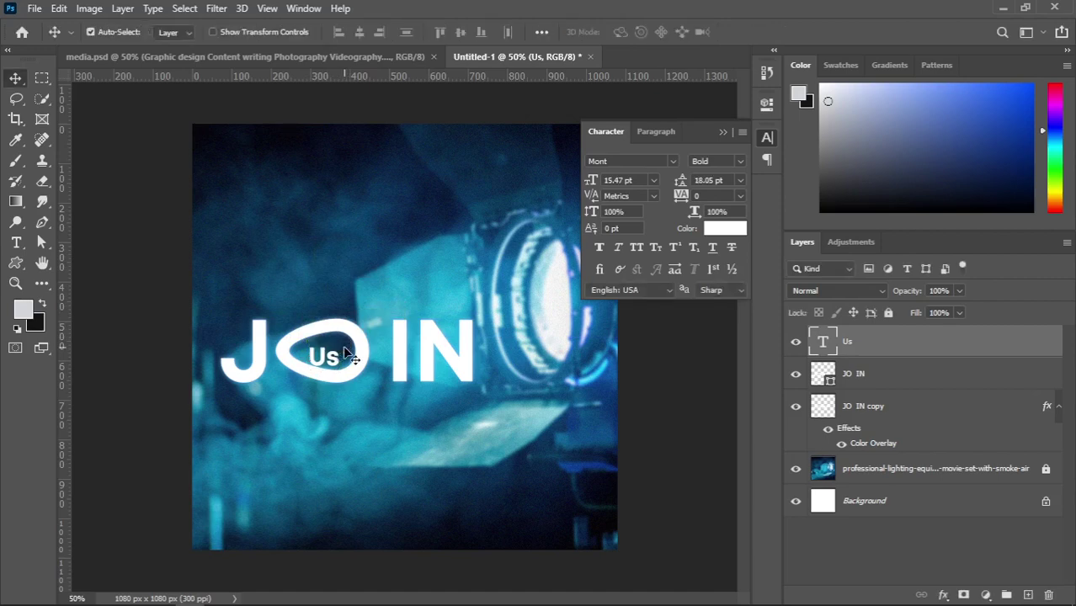
pyautogui.press('Up')
pyautogui.press('Up')
pyautogui.press('Up')
pyautogui.press('Up')
pyautogui.press('Up')
pyautogui.press('Up')
pyautogui.press('Up')
pyautogui.press('Up')
pyautogui.press('Up')
pyautogui.press('Up')
pyautogui.press('Up')
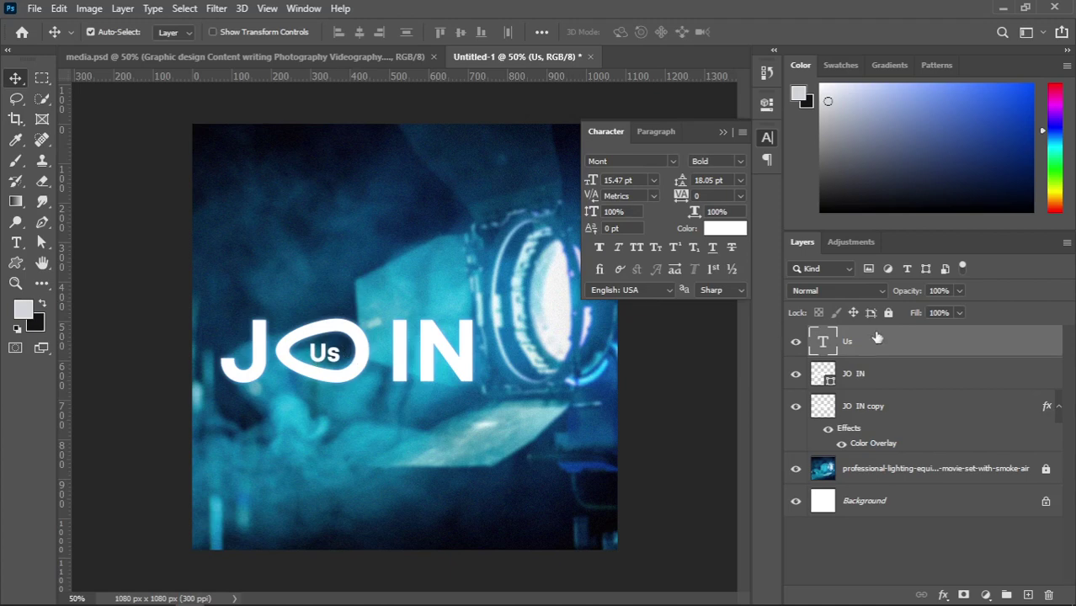
# Compare the lettering with the media.psd reference flyer and replace the text inside the O with lowercase "us"
pyautogui.click(158, 55)
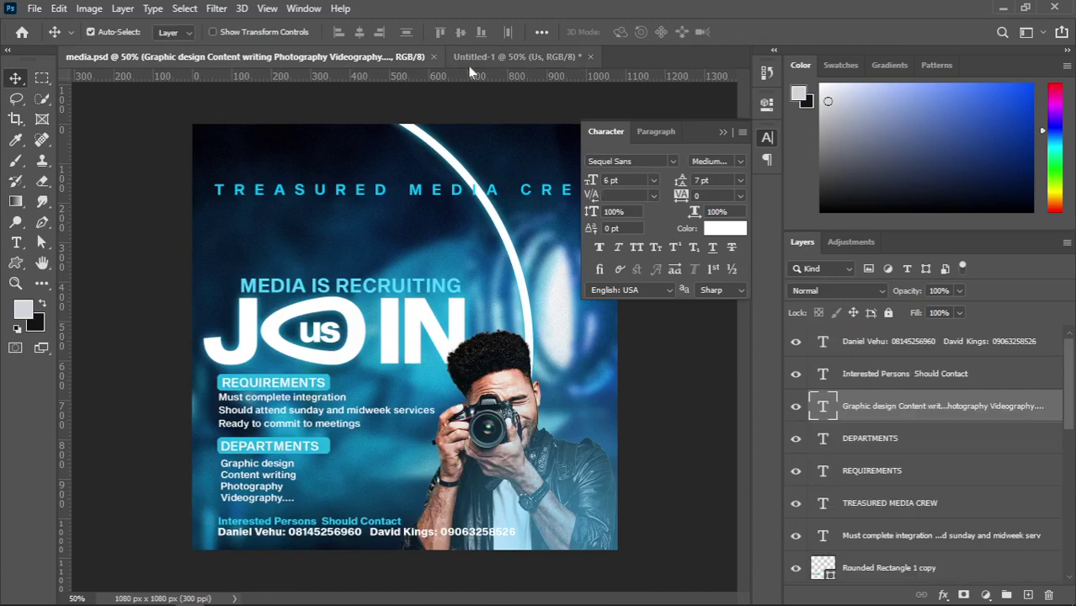
pyautogui.click(496, 64)
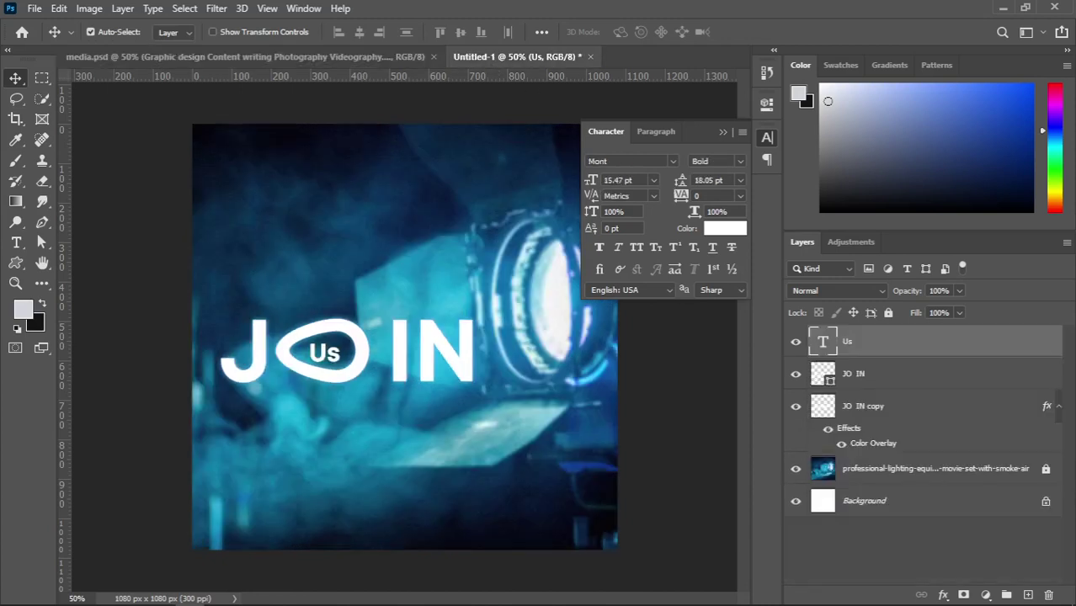
pyautogui.click(310, 59)
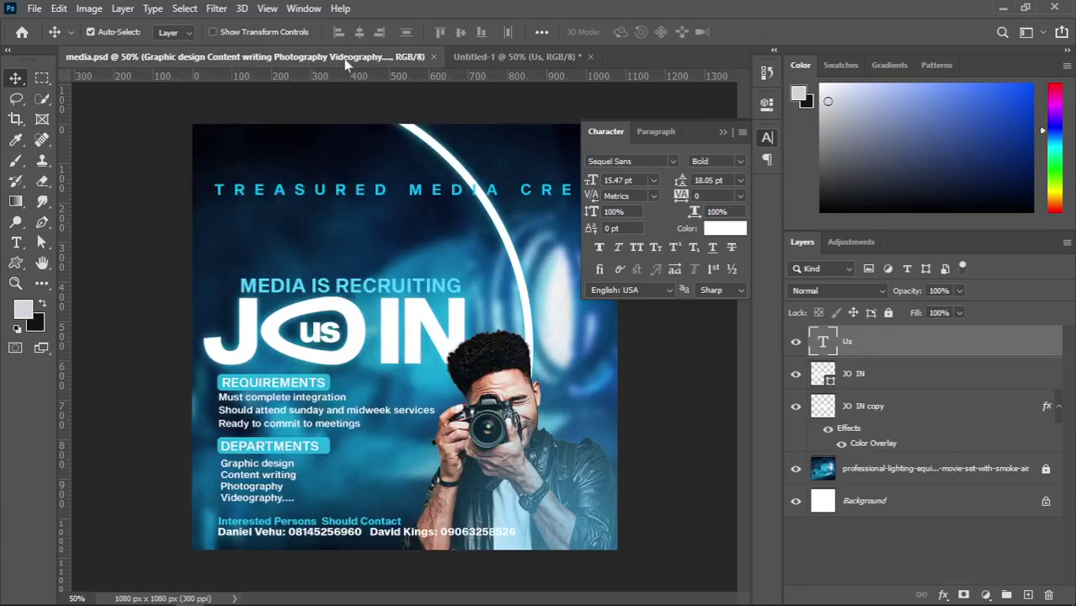
pyautogui.click(496, 59)
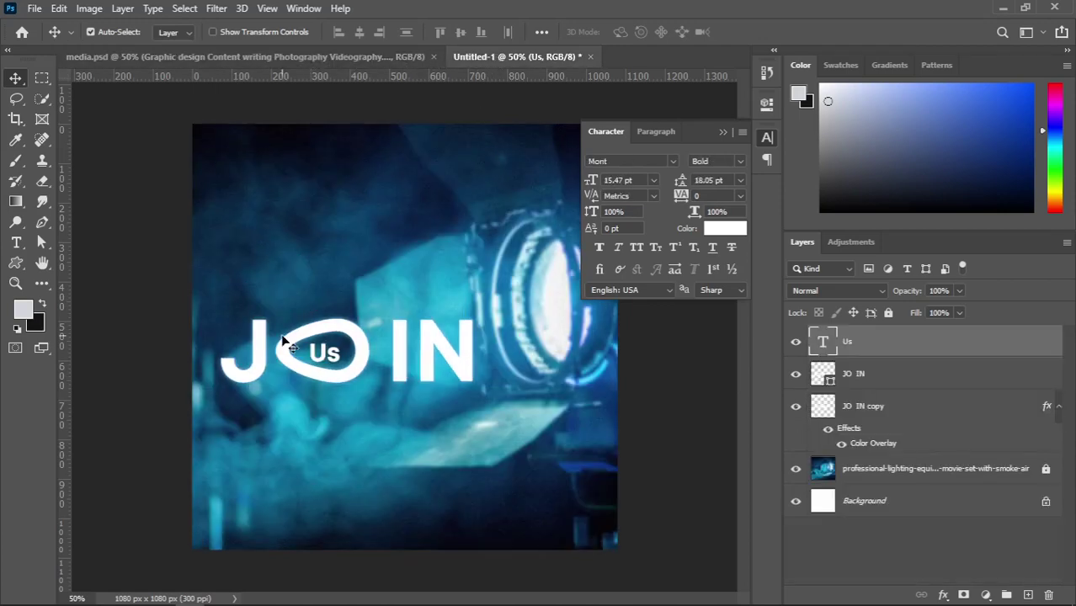
pyautogui.doubleClick(327, 358)
pyautogui.click(325, 354)
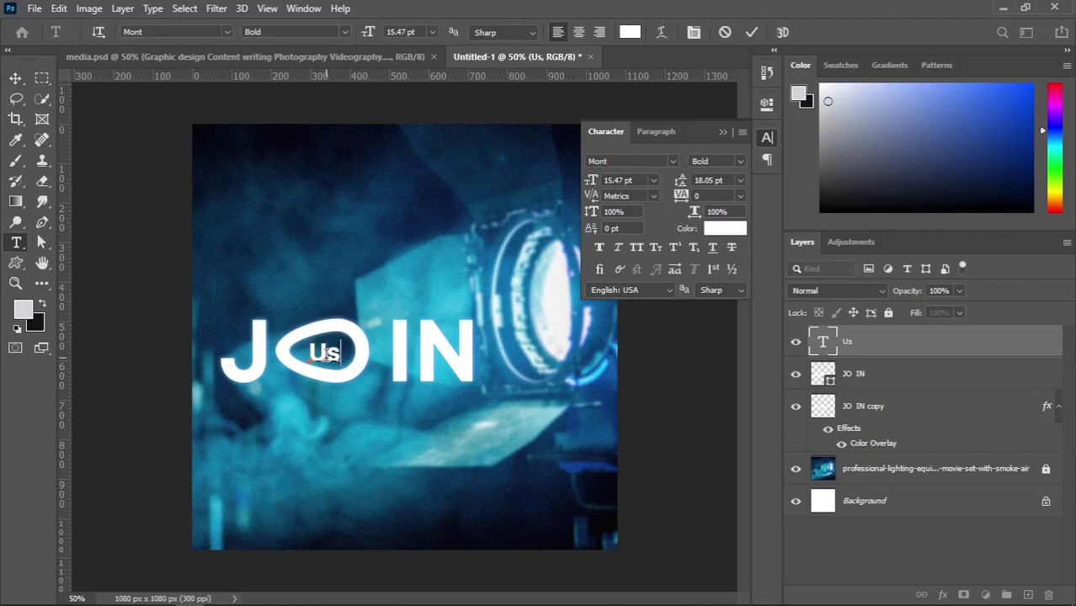
pyautogui.press('BackSpace')
pyautogui.press('BackSpace')
pyautogui.write('us')
pyautogui.click(16, 78)
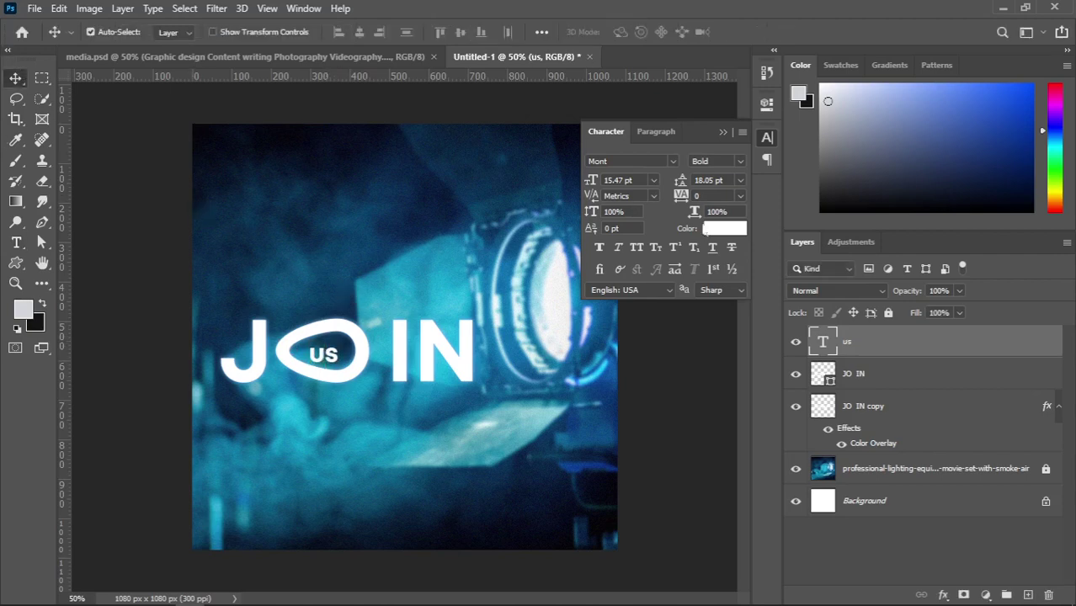
# Set the "us" text's weight to Heavy and scale it to 109.24%, keeping it centred inside the O
pyautogui.click(739, 161)
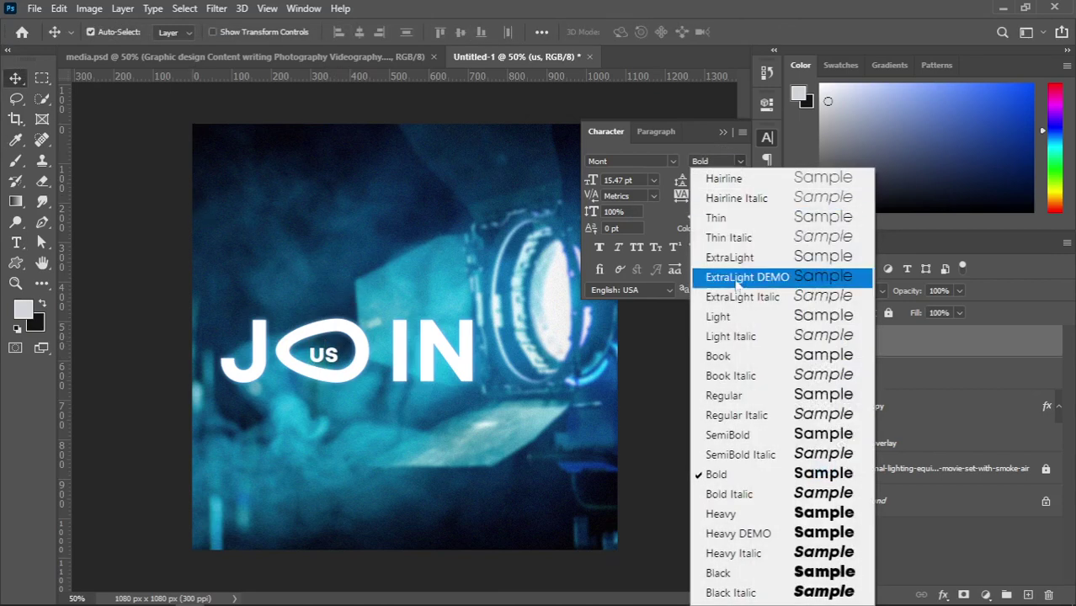
pyautogui.click(732, 513)
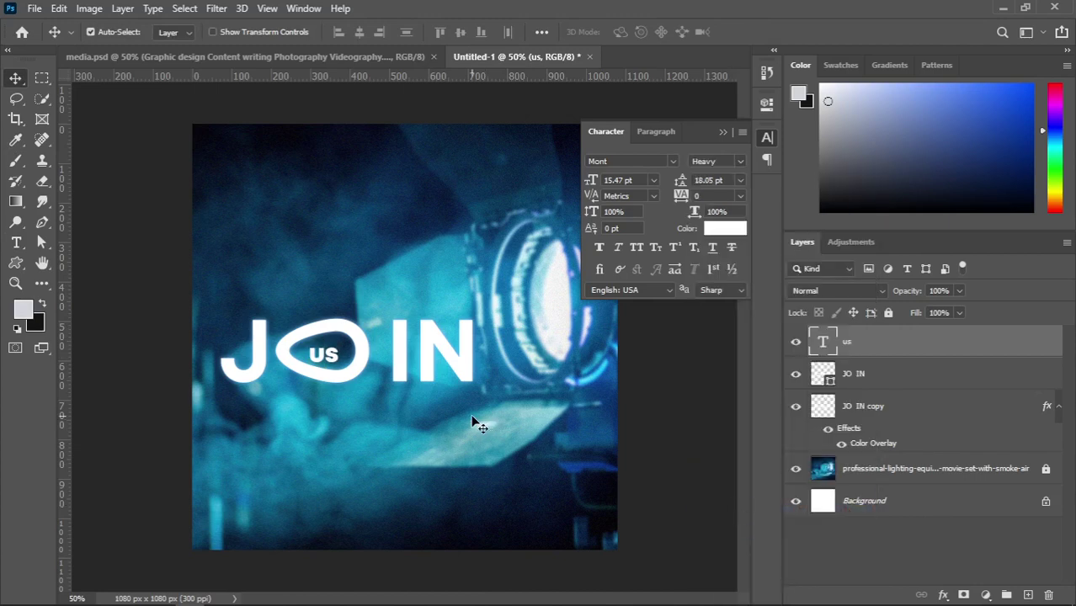
pyautogui.hotkey('ctrl', 't')
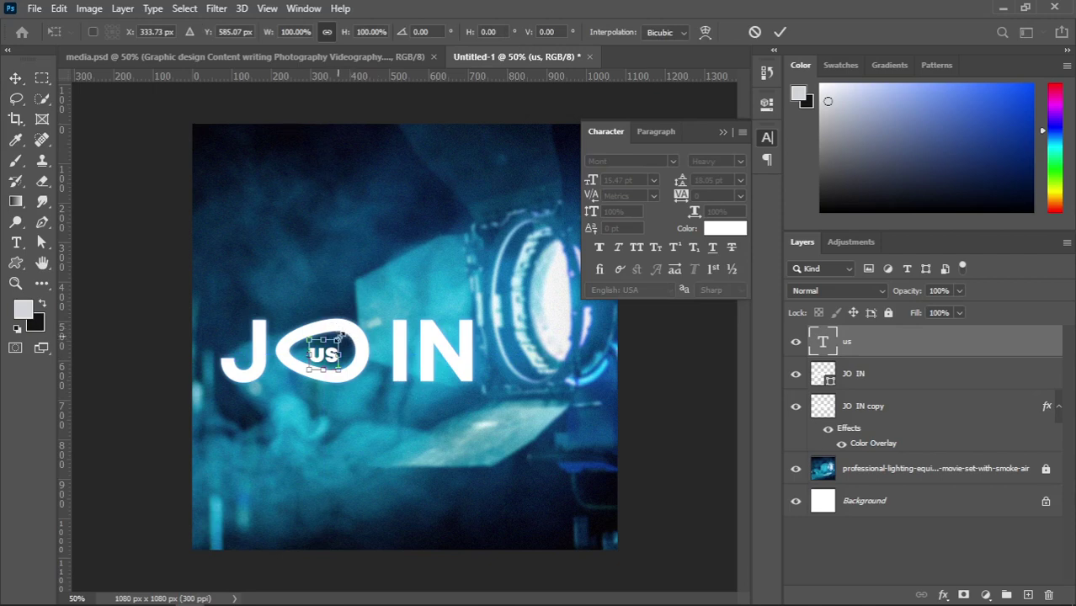
pyautogui.moveTo(340, 338); pyautogui.dragTo(344, 333)
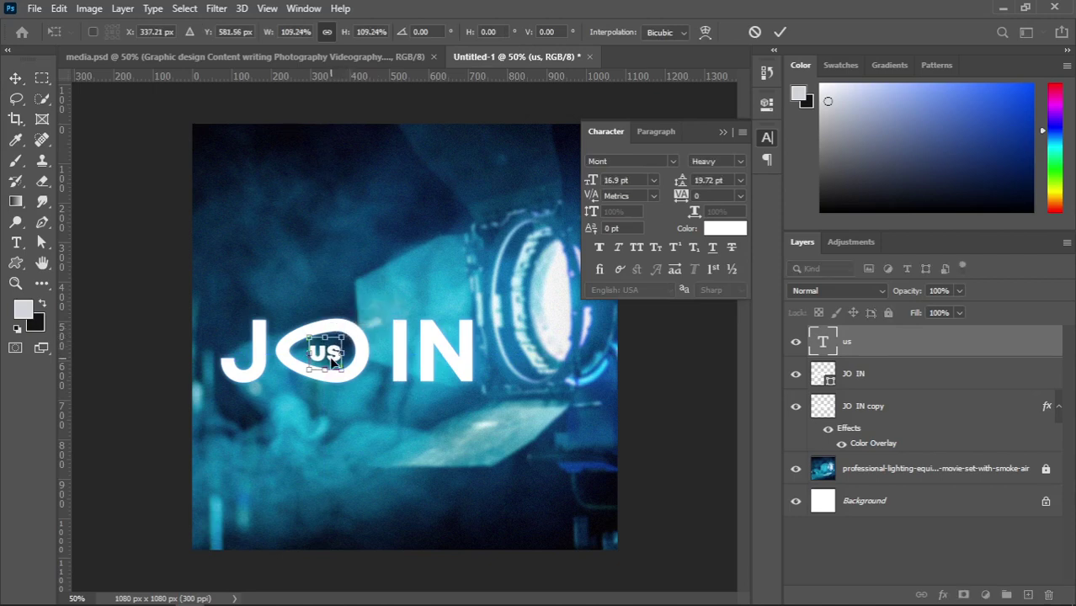
pyautogui.press('Return')
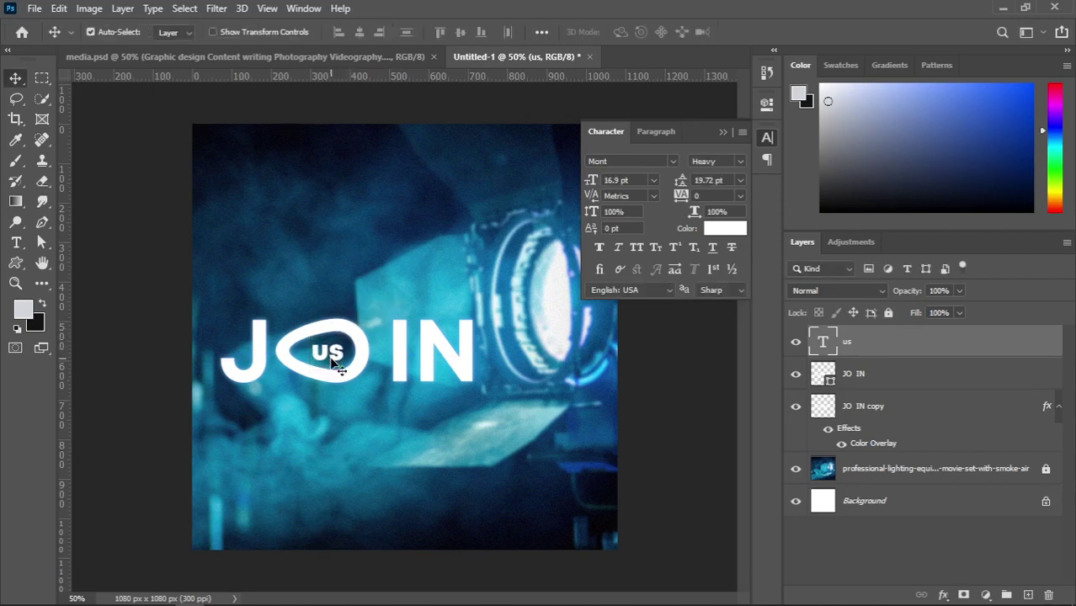
pyautogui.press('Left')
pyautogui.press('Left')
# Duplicate the "us" text layer and place the copy beneath the original in the layer order
pyautogui.hotkey('ctrl', 'j')
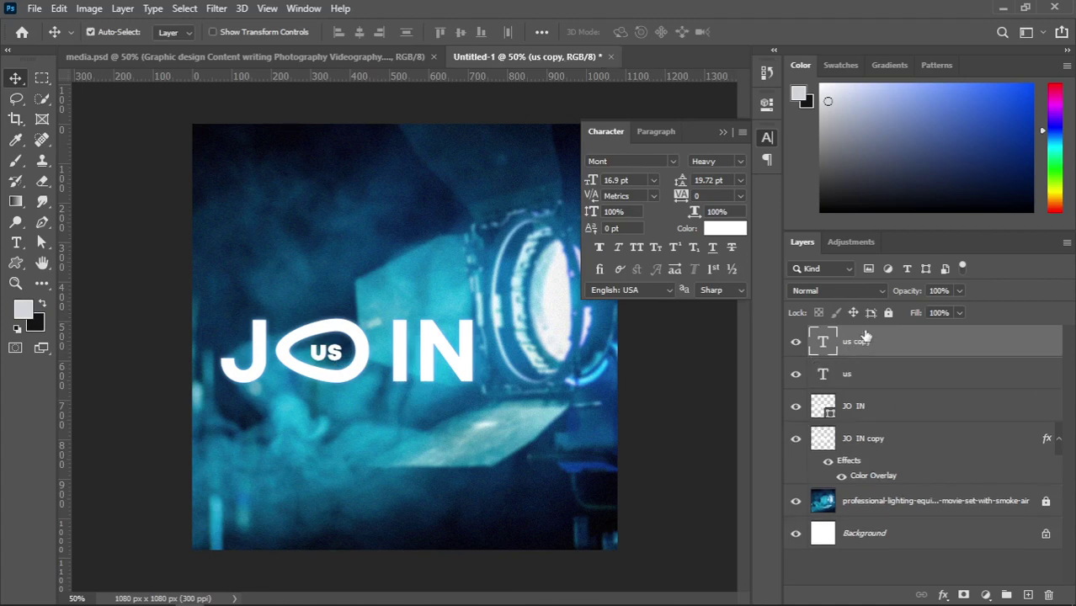
pyautogui.moveTo(864, 337); pyautogui.dragTo(860, 381)
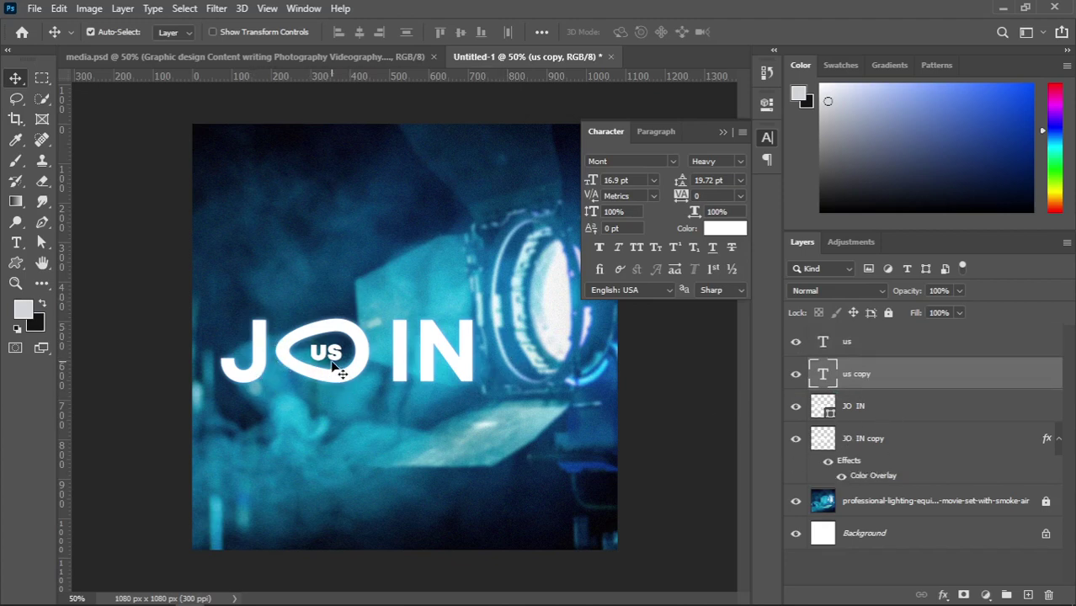
pyautogui.moveTo(309, 355); pyautogui.dragTo(320, 358)
# Hide the JO IN and original "us" layers, and recolour the "us" copy with the heading glow's light blue, 78b9fe
pyautogui.click(796, 407)
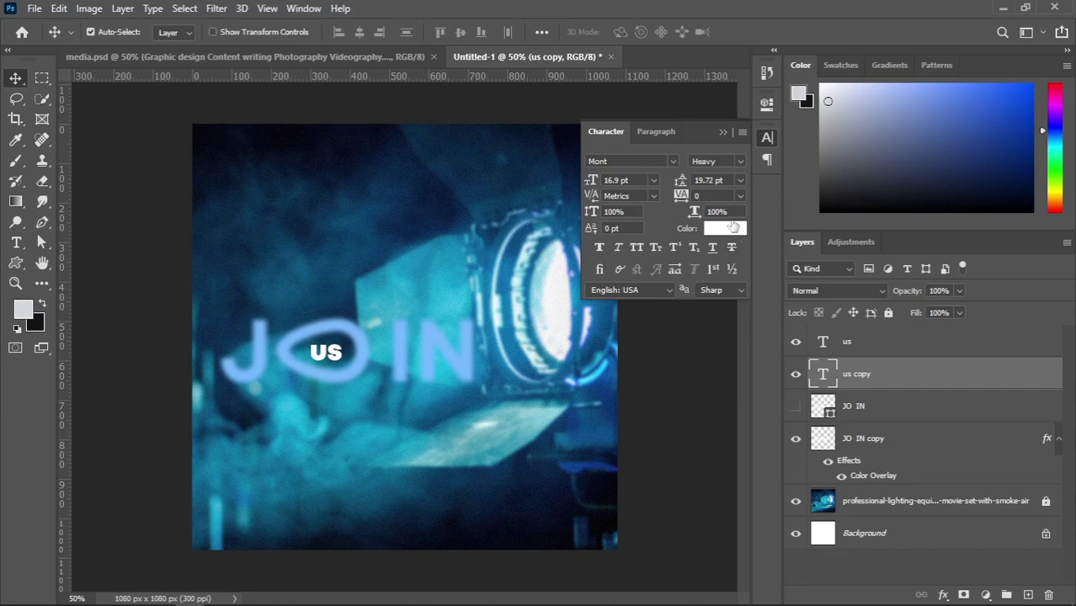
pyautogui.click(726, 229)
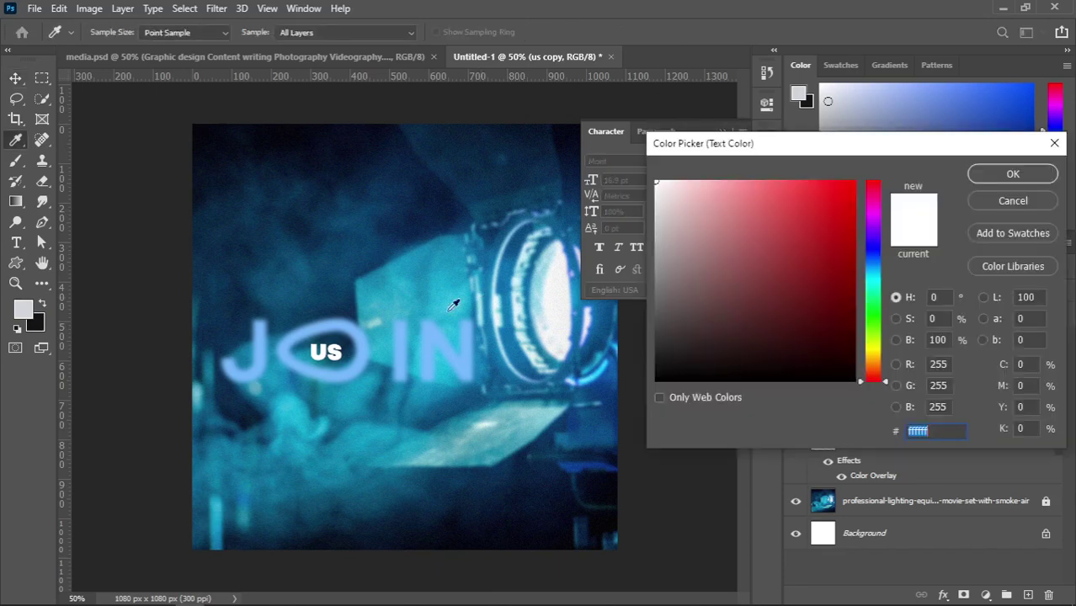
pyautogui.click(364, 336)
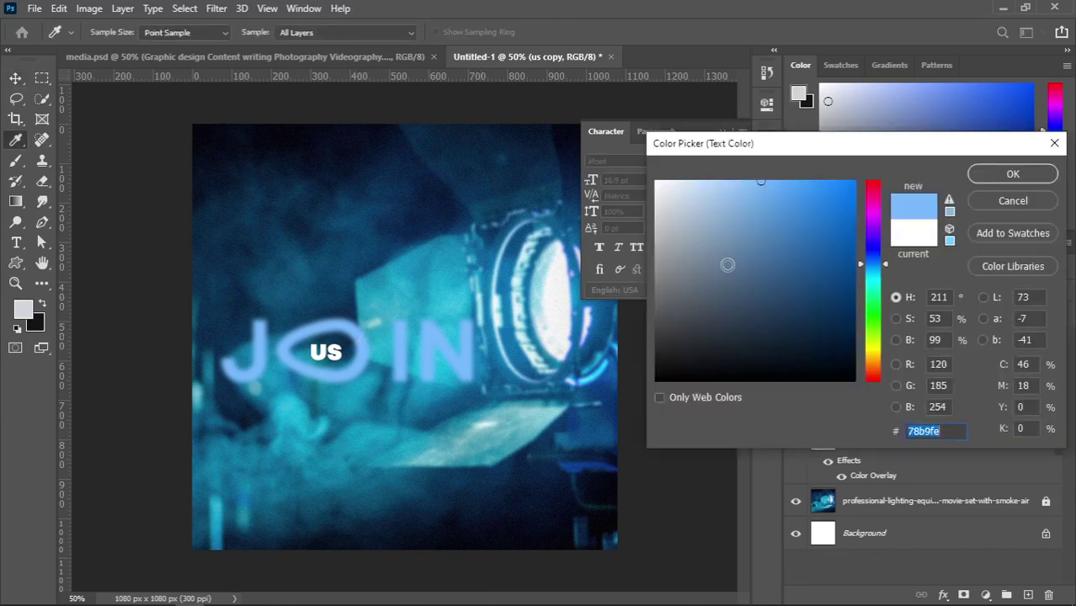
pyautogui.click(1010, 174)
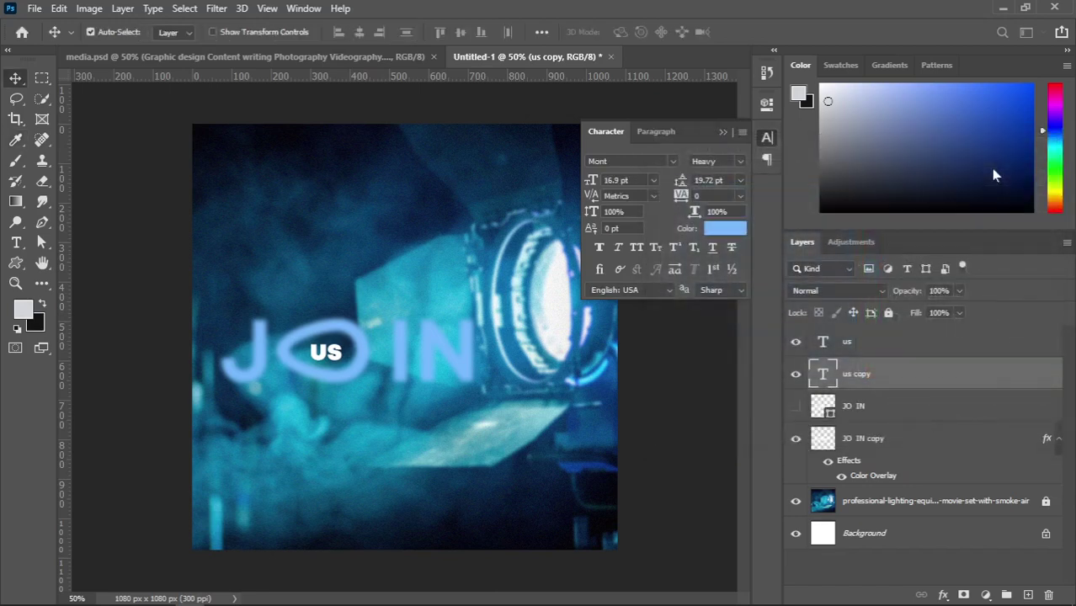
pyautogui.click(797, 342)
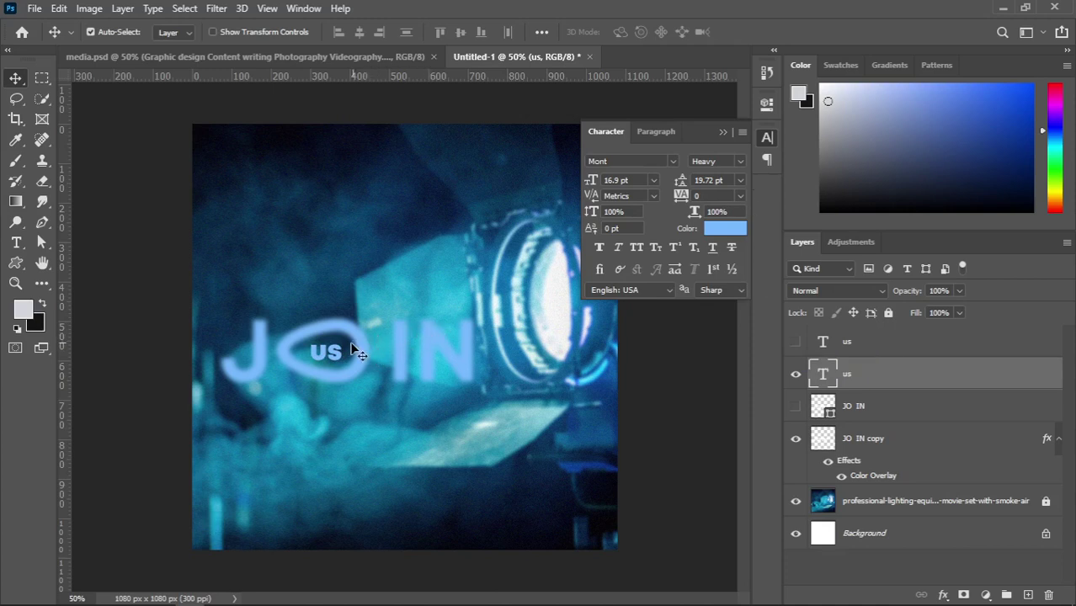
pyautogui.moveTo(345, 349); pyautogui.dragTo(349, 349)
# Copy the JO IN copy layer's Color Overlay effect onto the lower "us" text layer
pyautogui.click(860, 480)
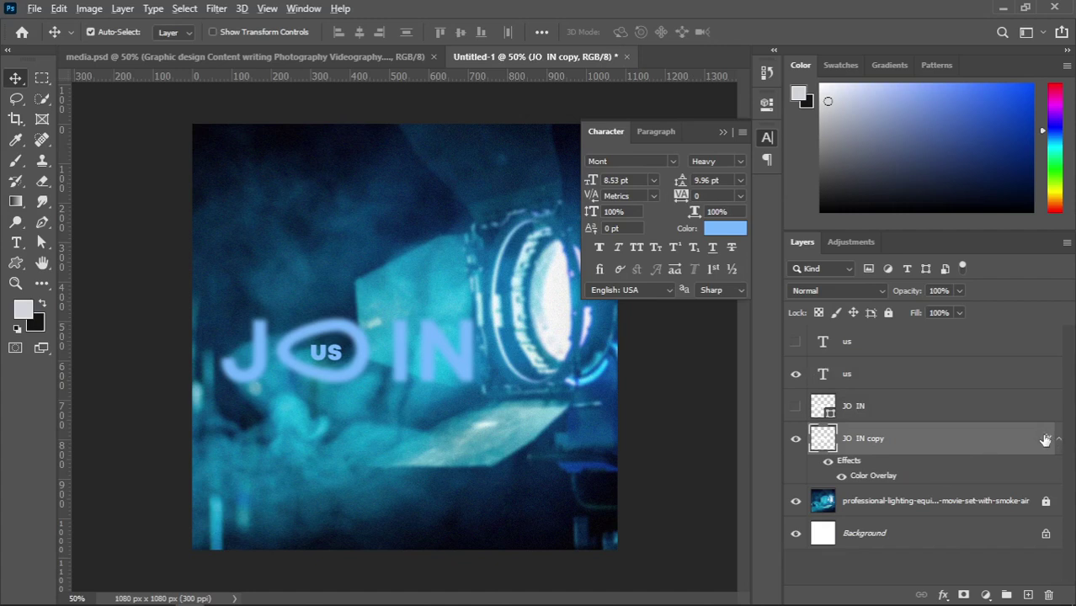
pyautogui.moveTo(1045, 440); pyautogui.dragTo(894, 384)
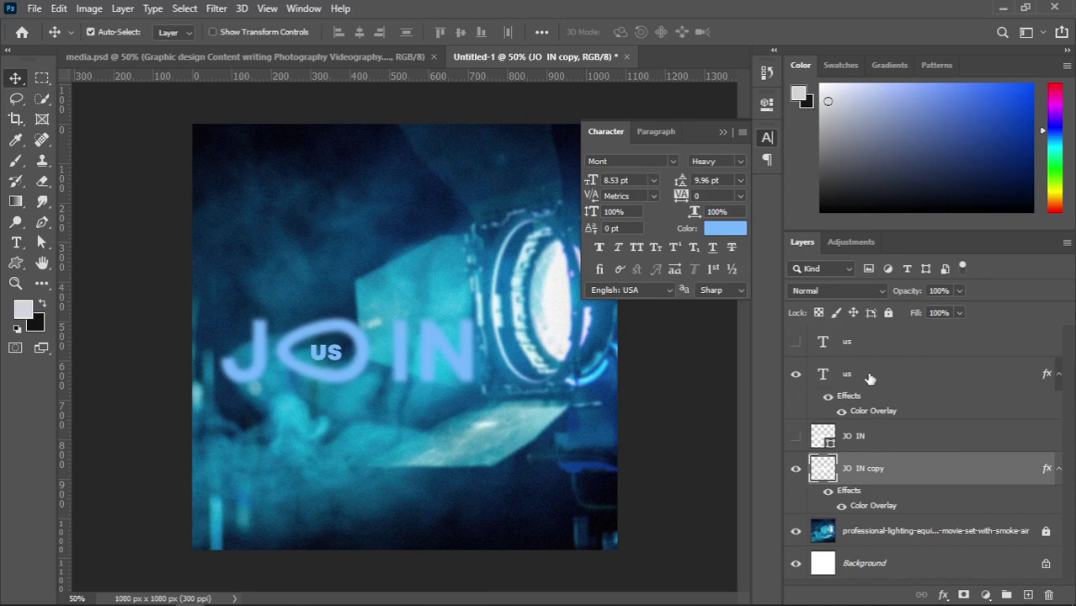
# Undo the Color Overlay effect copied onto the lower "us" text layer
pyautogui.click(1059, 470)
pyautogui.hotkey('ctrl', 'z')
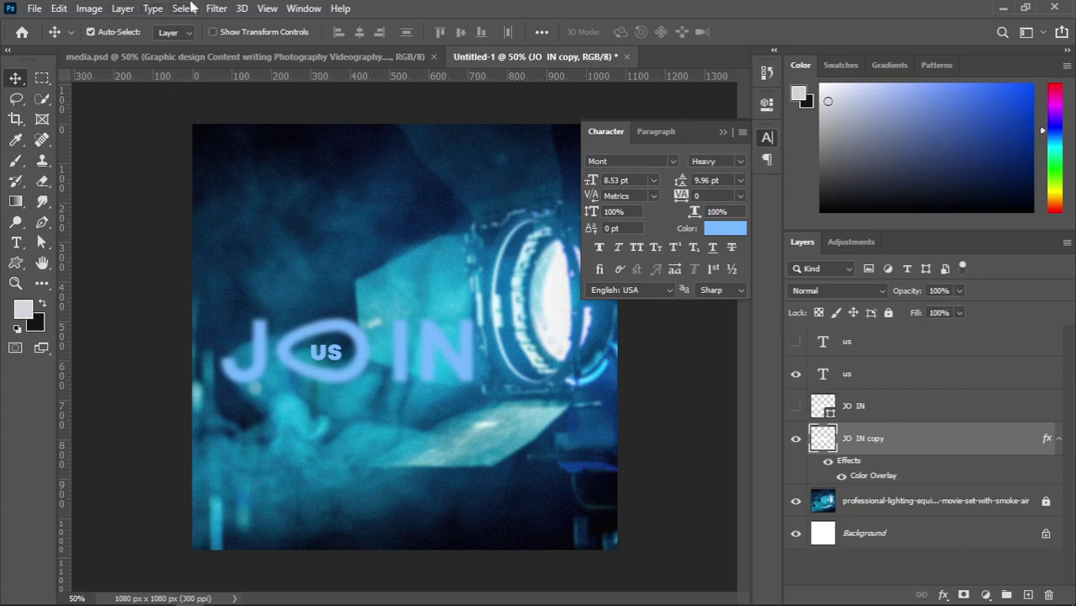
pyautogui.click(214, 9)
pyautogui.moveTo(272, 187)
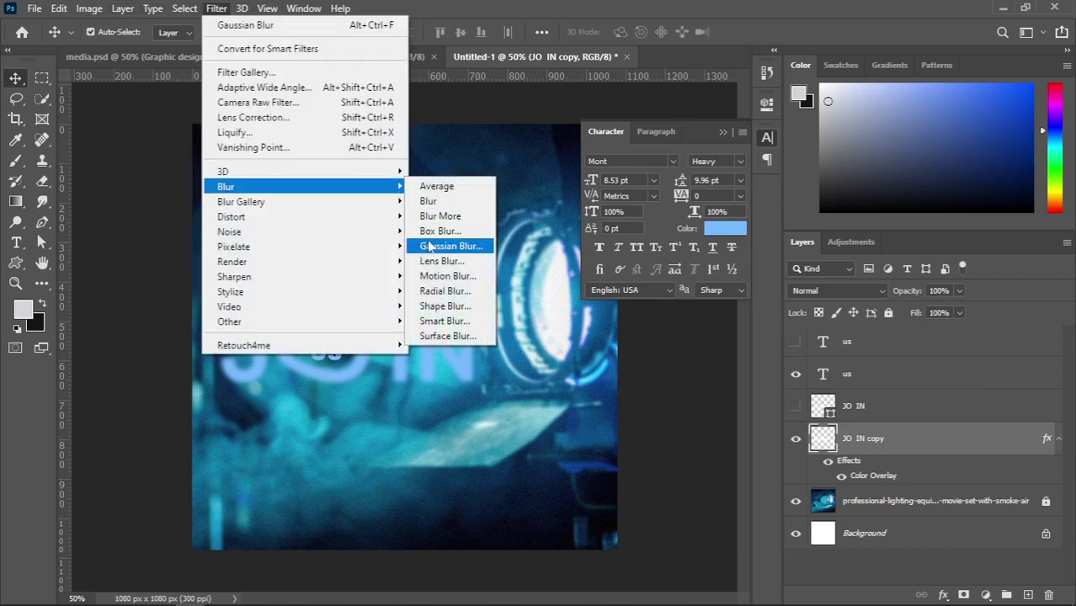
# Rasterize the lower "us" text layer
pyautogui.click(856, 374)
pyautogui.click(856, 374)
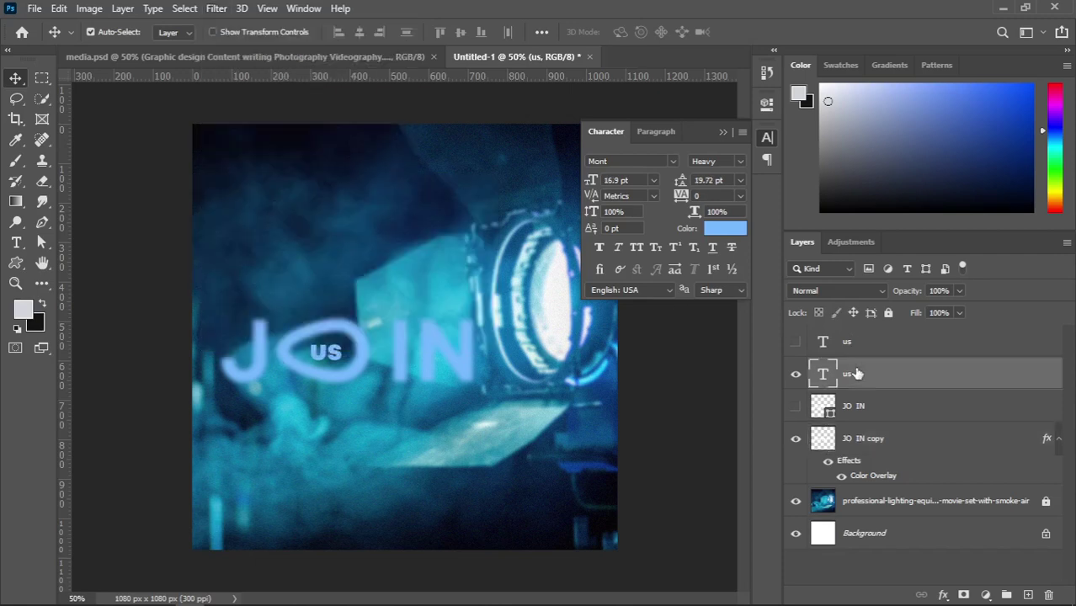
pyautogui.rightClick(856, 374)
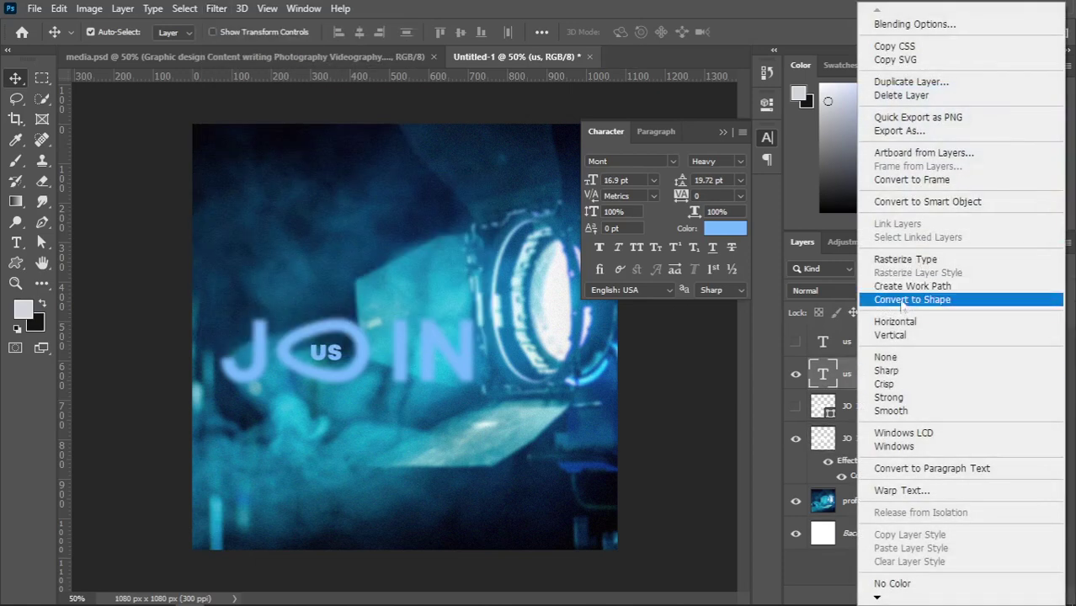
pyautogui.click(889, 261)
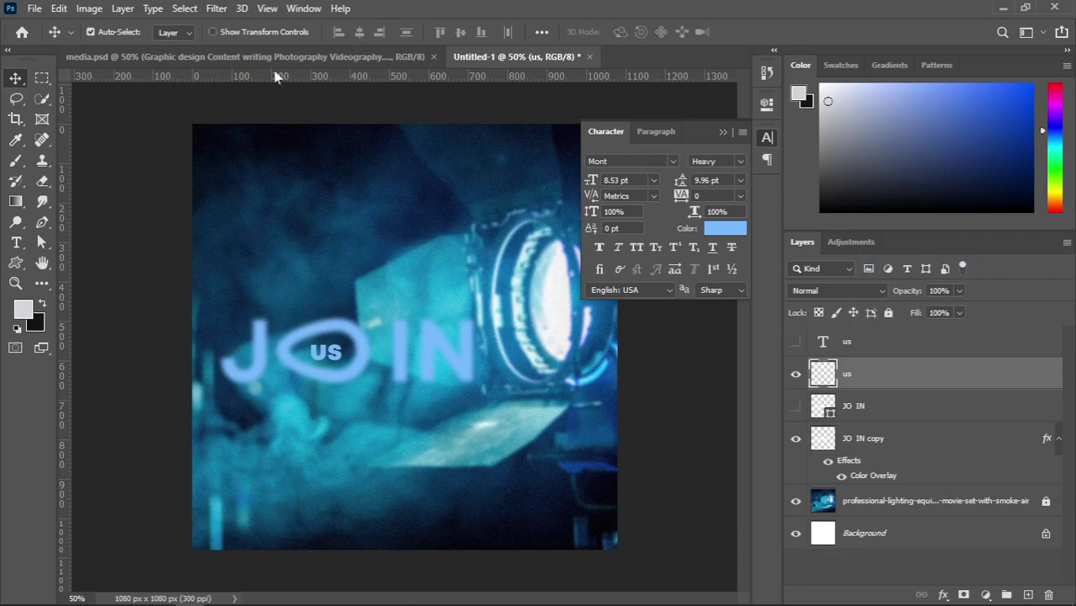
# Apply a Gaussian Blur of 7.6 pixels to the rasterized "us" layer and show the original "us" and JO IN layers
pyautogui.click(218, 8)
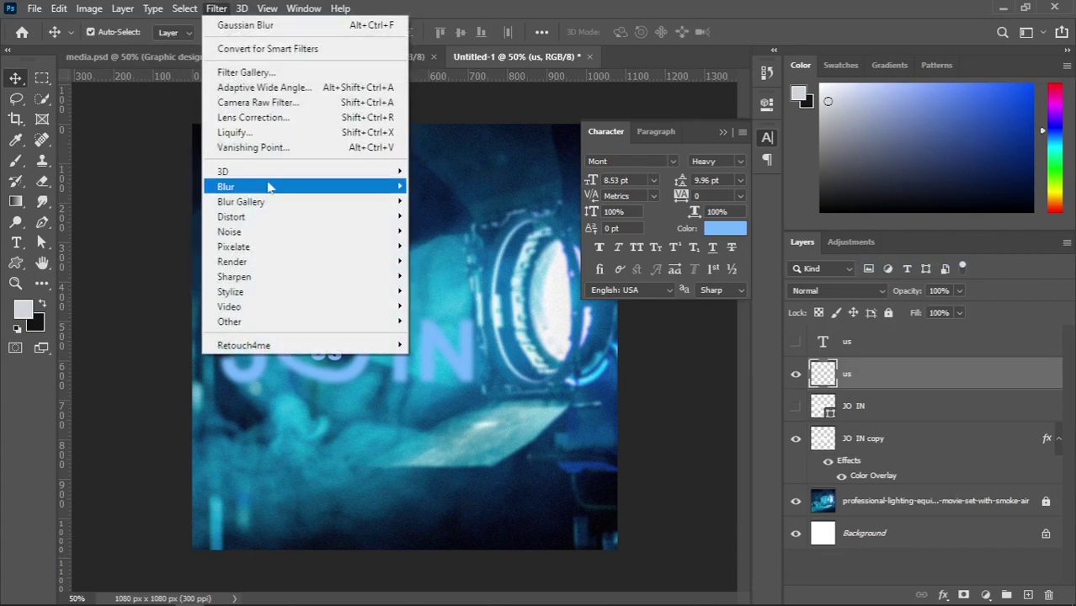
pyautogui.moveTo(328, 192)
pyautogui.click(450, 246)
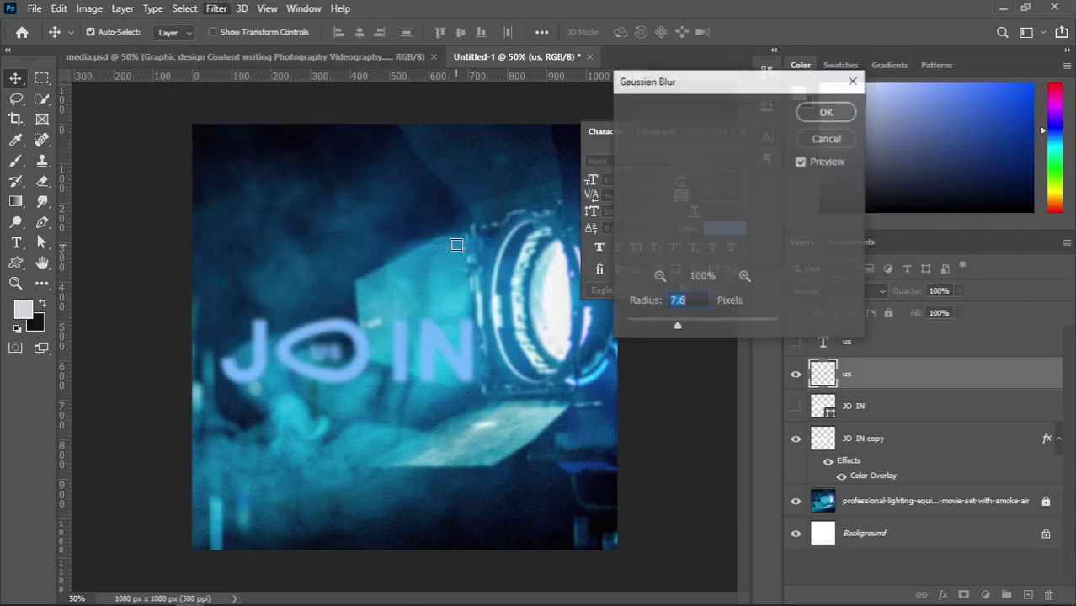
pyautogui.click(825, 111)
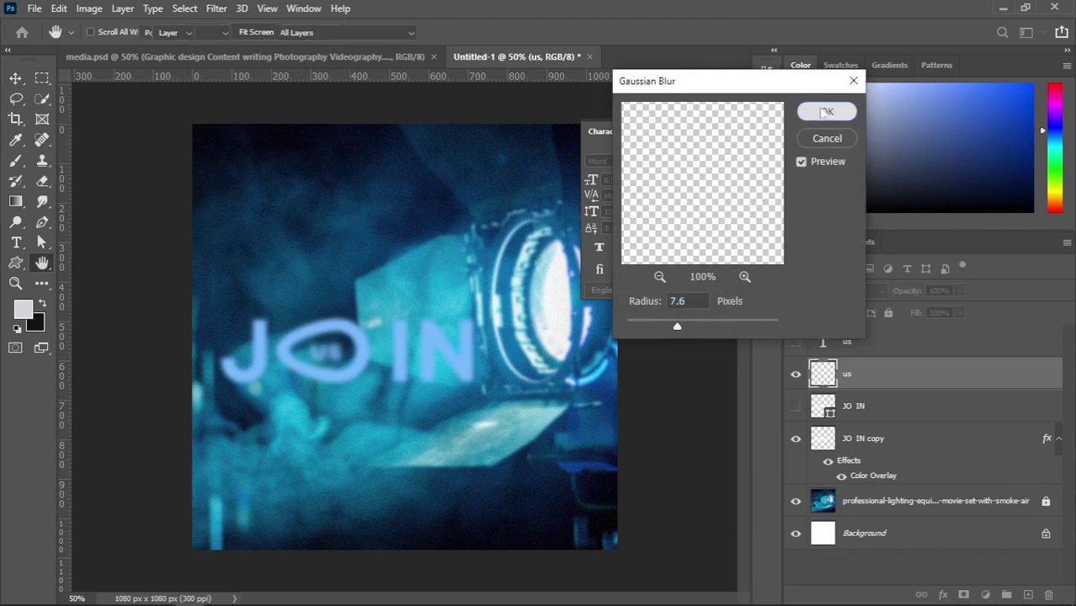
pyautogui.click(795, 341)
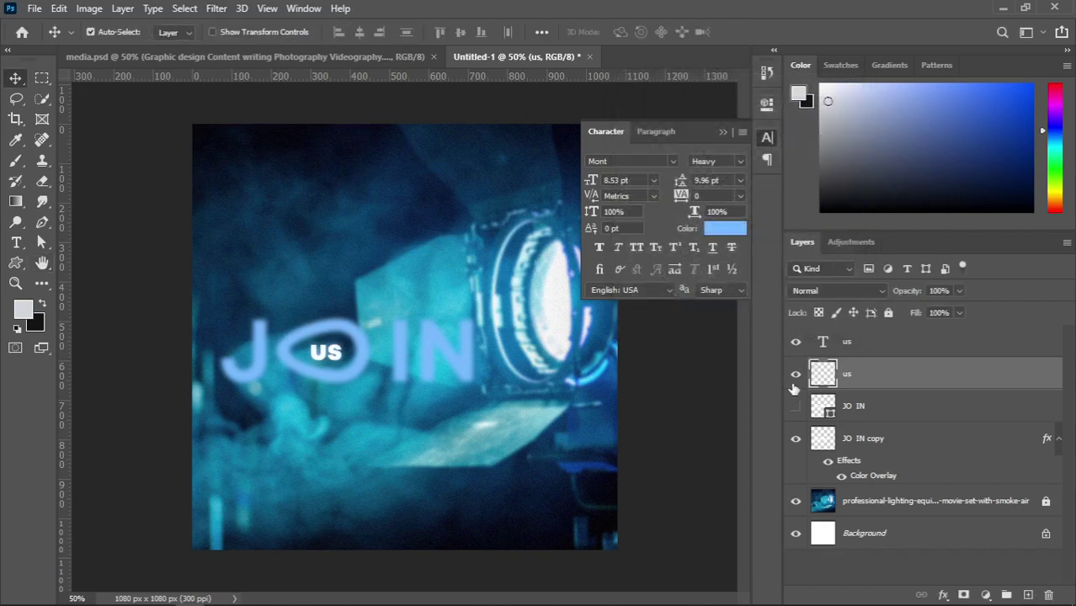
pyautogui.click(796, 407)
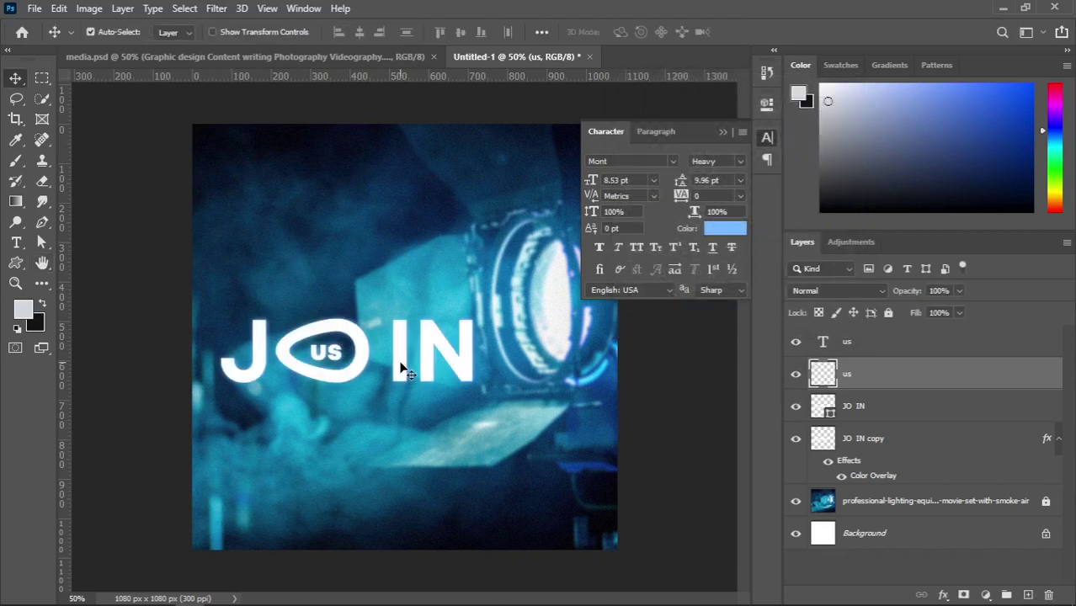
# Group the two "us" layers with the JO IN and JO IN copy layers, and name the group Join us
pyautogui.click(856, 342)
pyautogui.keyDown('shift'); pyautogui.click(875, 453); pyautogui.keyUp('shift')
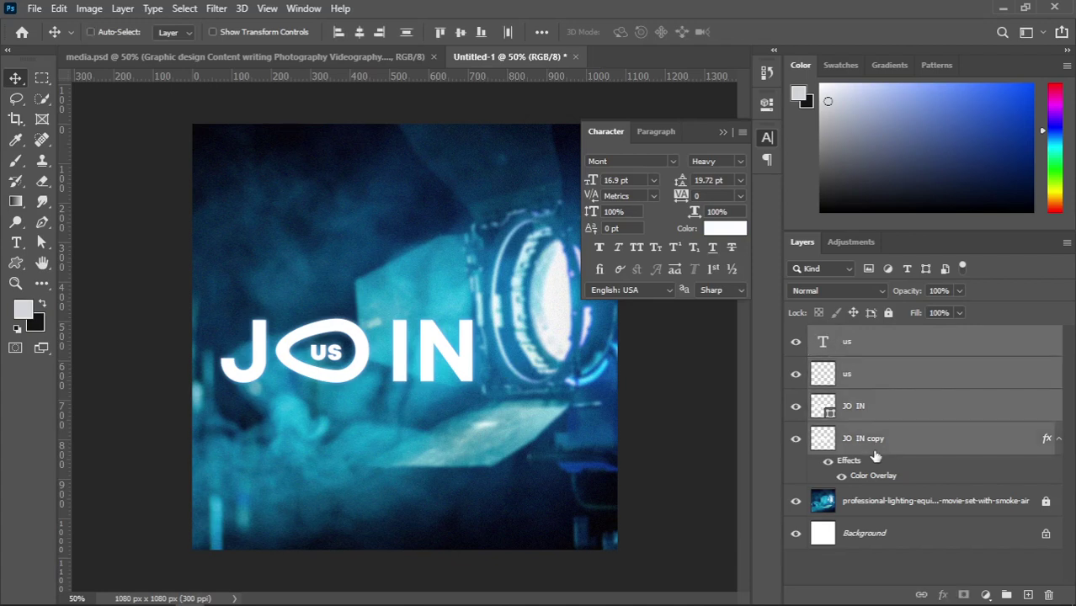
pyautogui.hotkey('ctrl', 'g')
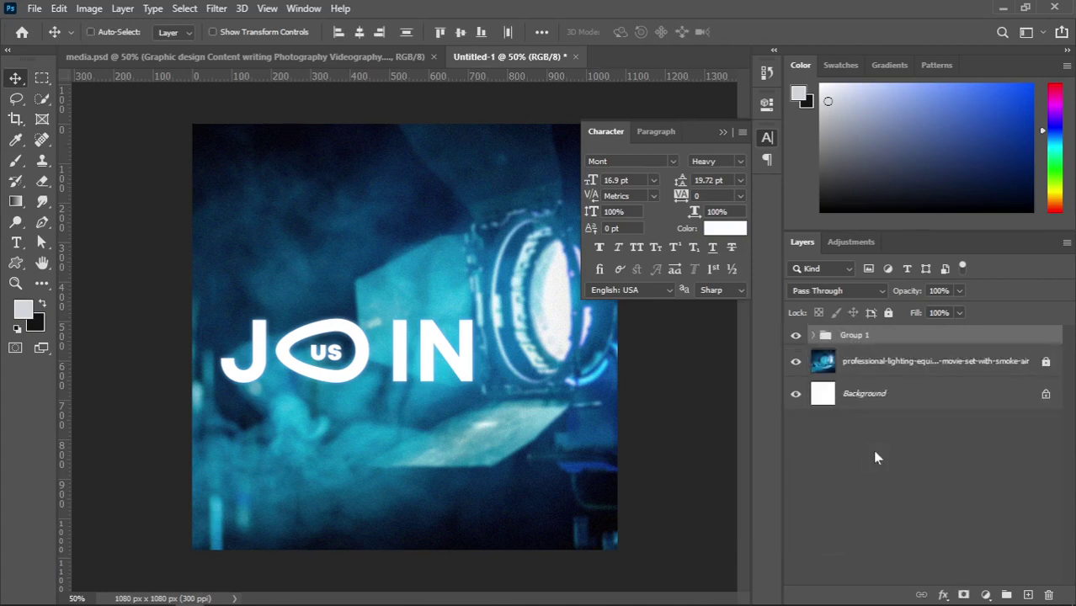
pyautogui.doubleClick(865, 336)
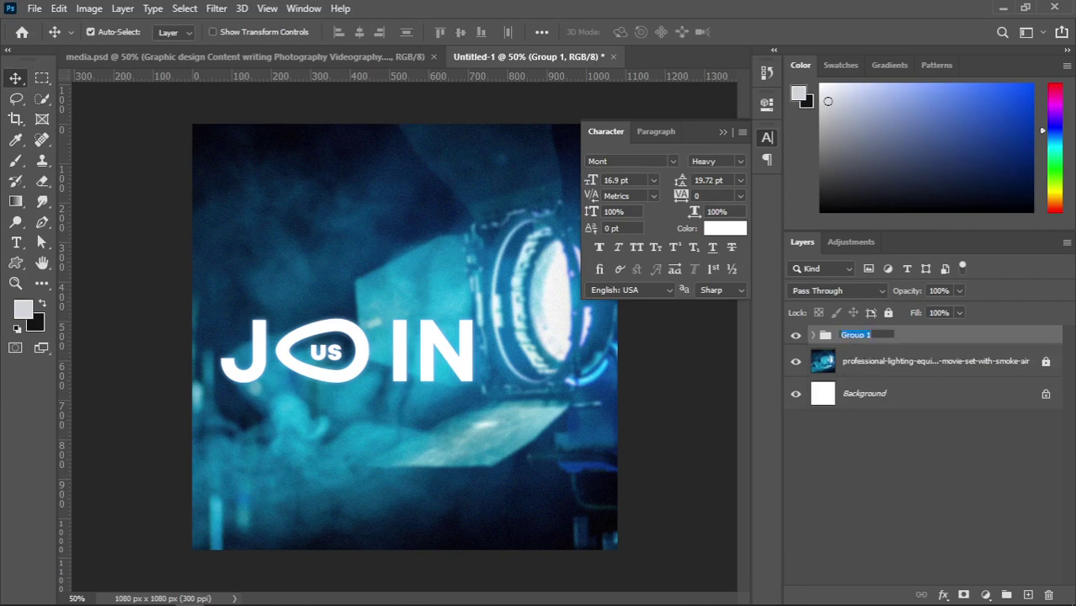
pyautogui.write('Join us')
pyautogui.press('Return')
# Unlock the Background layer and the lighting-equipment photo layer
pyautogui.click(867, 362)
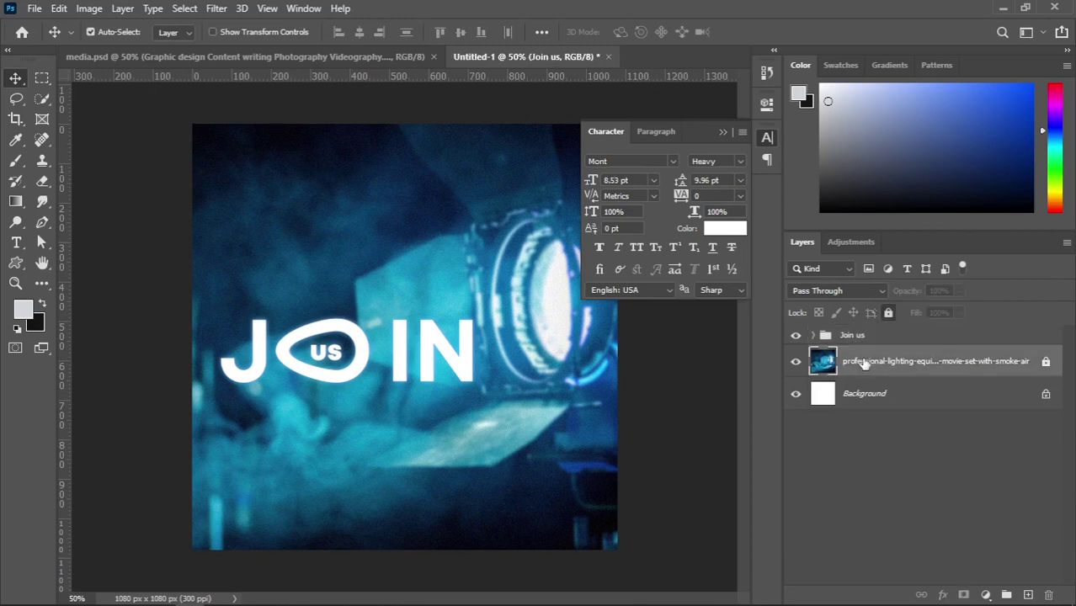
pyautogui.click(872, 398)
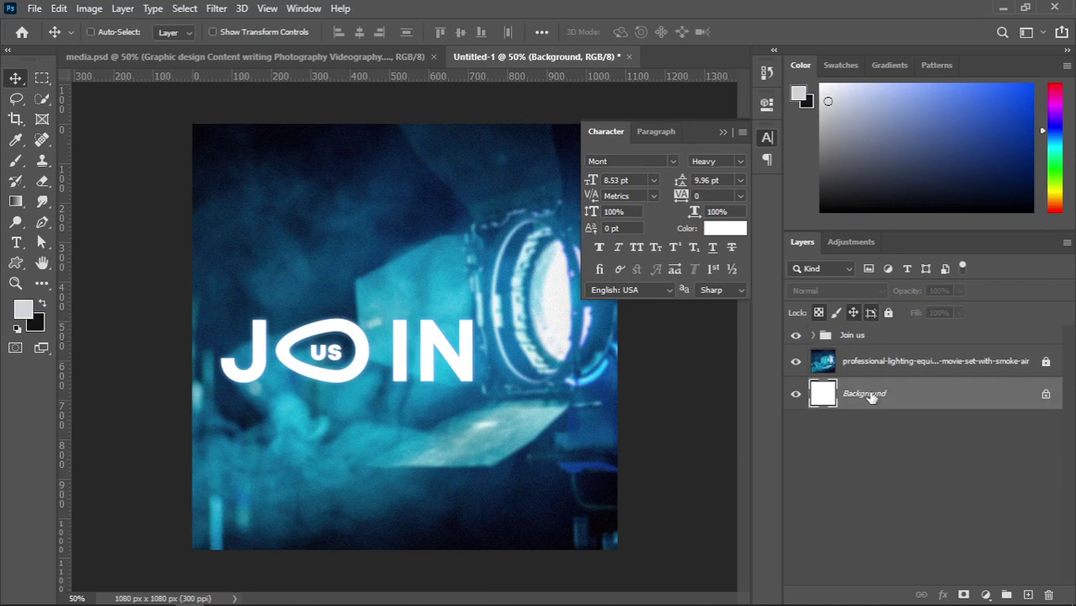
pyautogui.keyDown('ctrl'); pyautogui.click(869, 398); pyautogui.keyUp('ctrl')
pyautogui.click(868, 364)
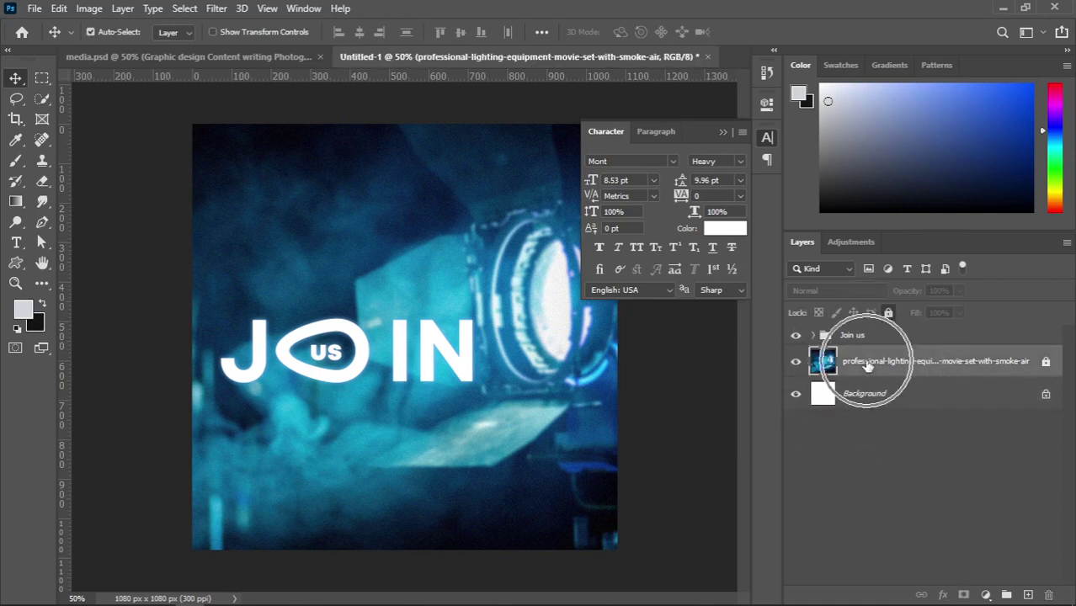
pyautogui.keyDown('ctrl'); pyautogui.click(989, 399); pyautogui.keyUp('ctrl')
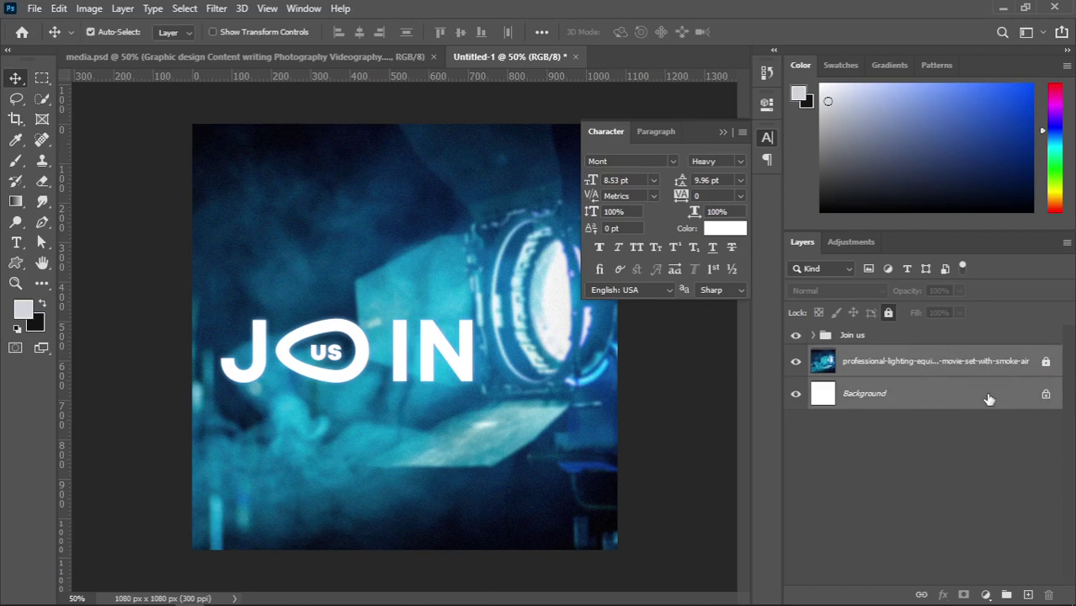
pyautogui.click(1046, 394)
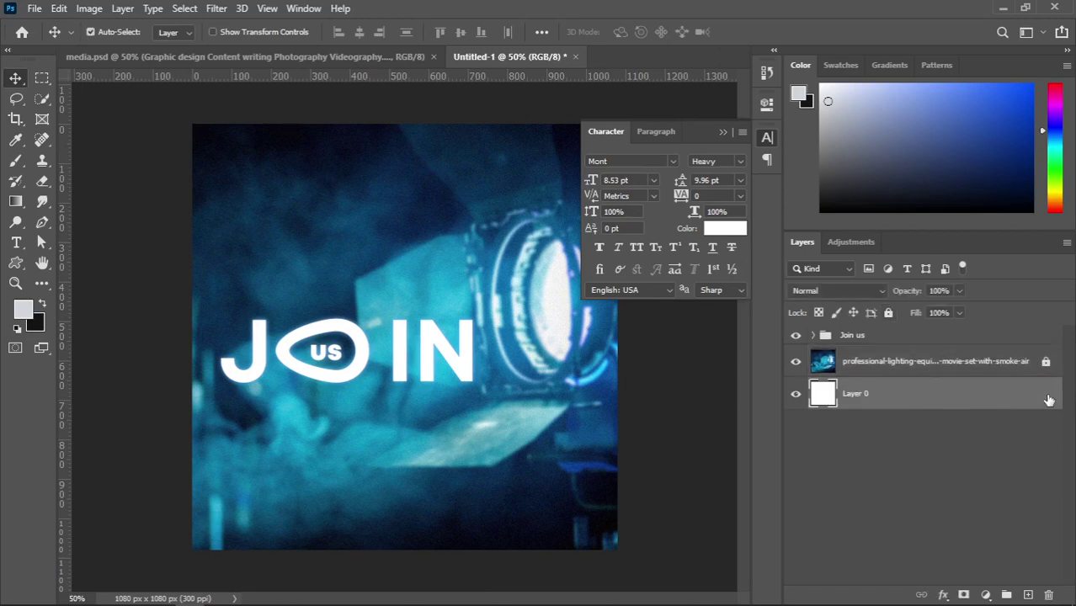
pyautogui.click(1046, 361)
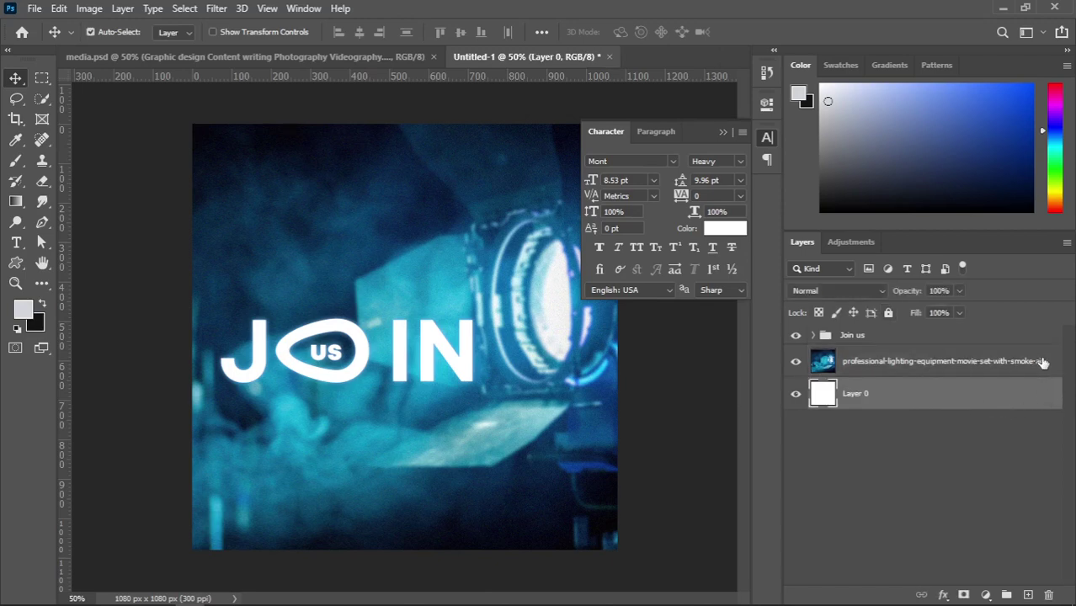
# Group the lighting-equipment photo with the white layer beneath it and name the group BG
pyautogui.keyDown('ctrl'); pyautogui.click(1010, 366); pyautogui.keyUp('ctrl')
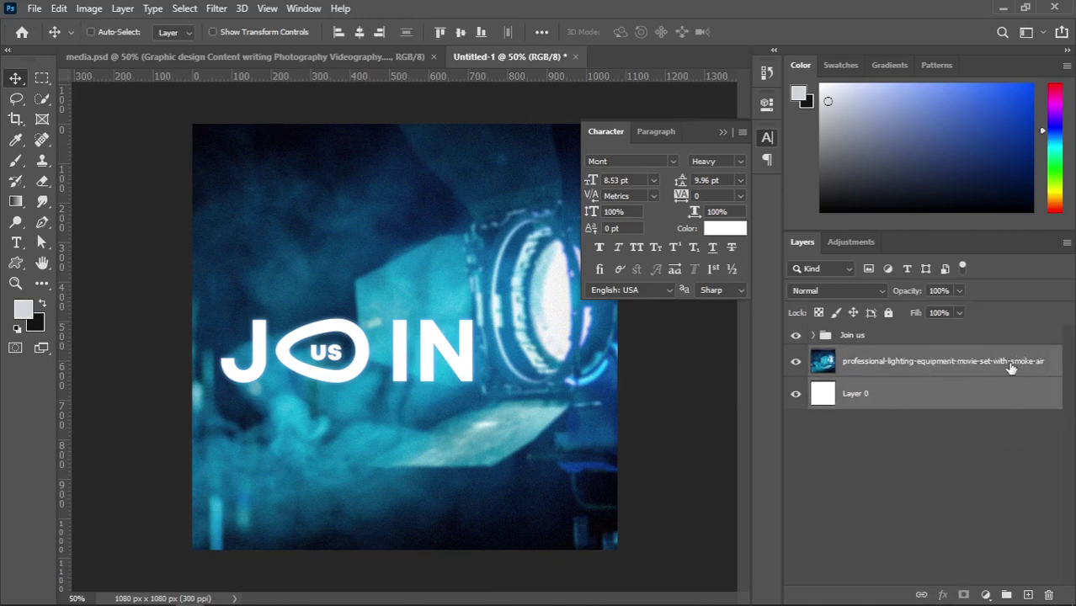
pyautogui.hotkey('ctrl', 'g')
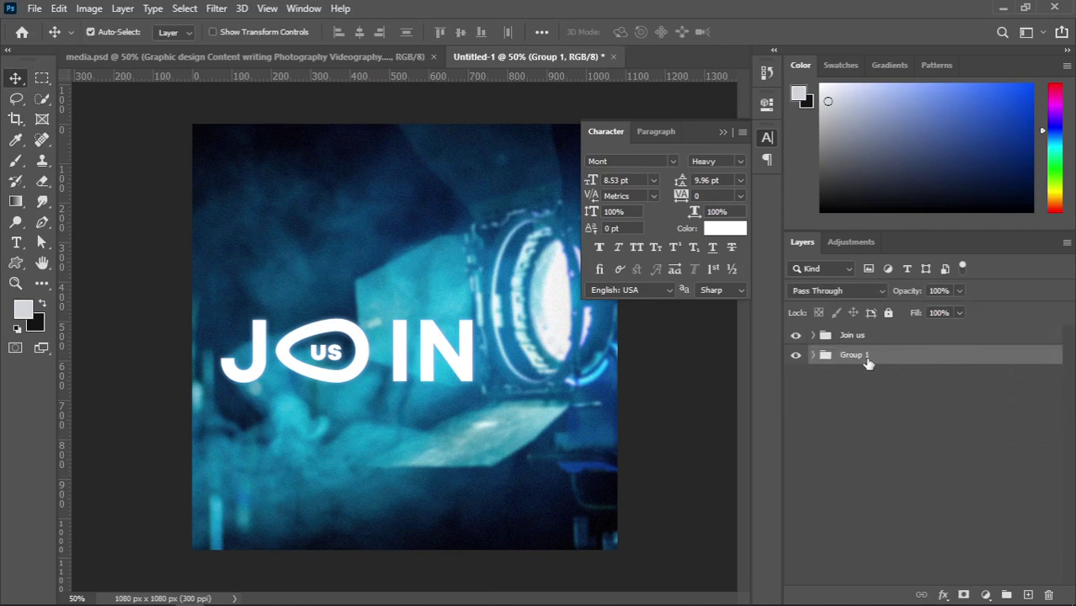
pyautogui.doubleClick(852, 354)
pyautogui.write('BG')
pyautogui.press('Return')
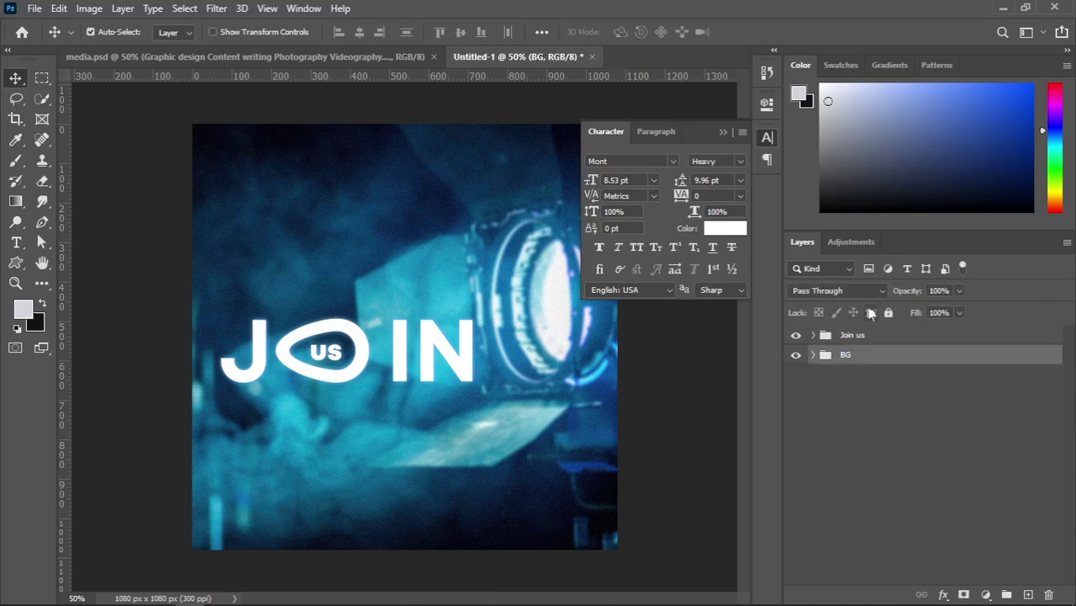
# Lock the BG and Join us groups completely
pyautogui.click(888, 313)
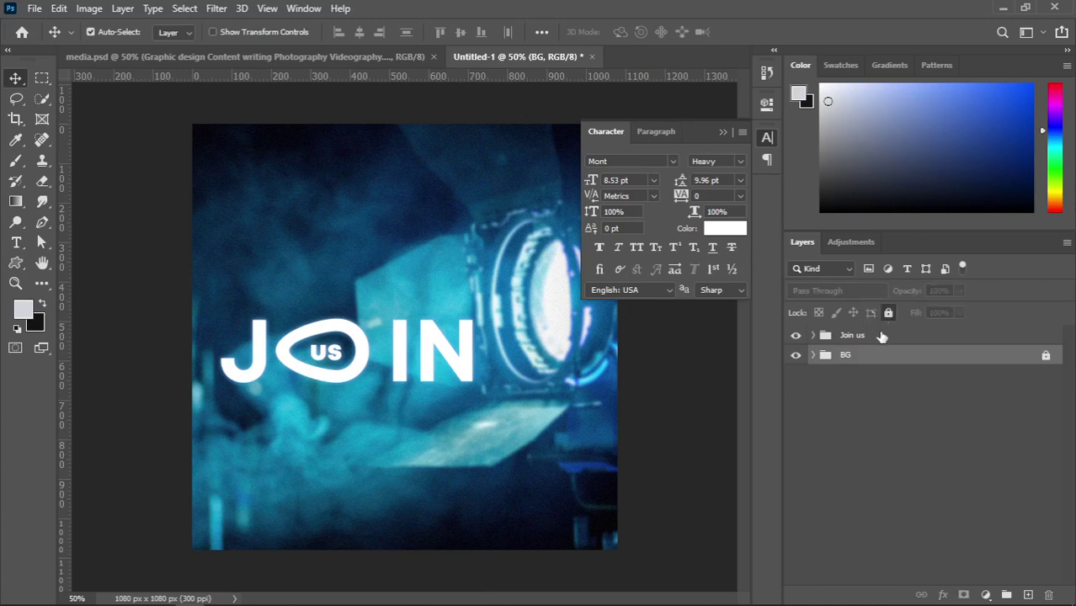
pyautogui.click(882, 336)
pyautogui.click(889, 312)
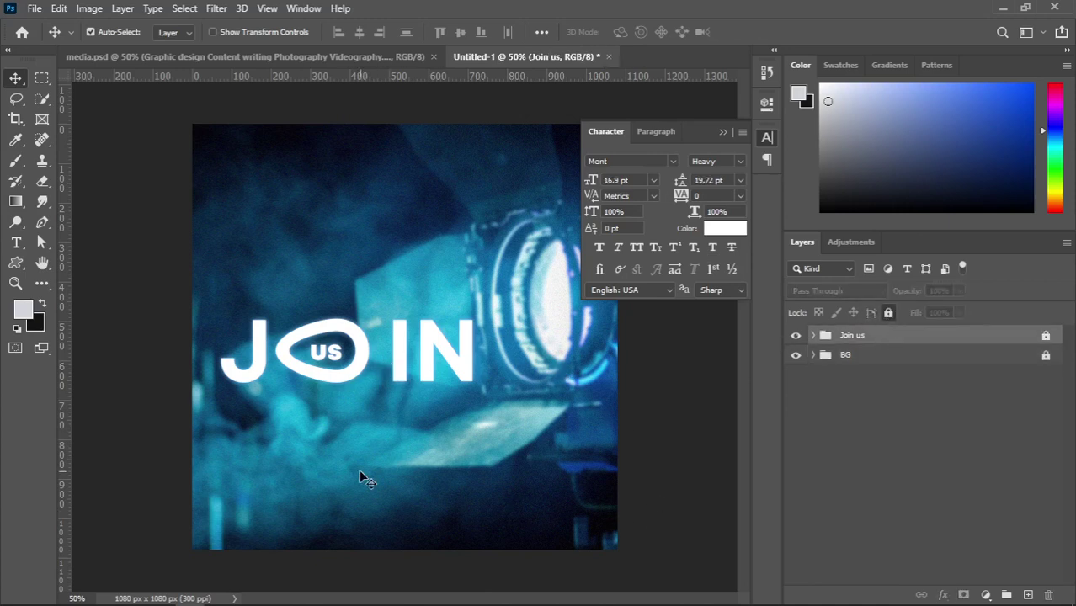
# Check the glowing arc on the reference flyer in media.psd and return to the Untitled-1 document
pyautogui.click(147, 56)
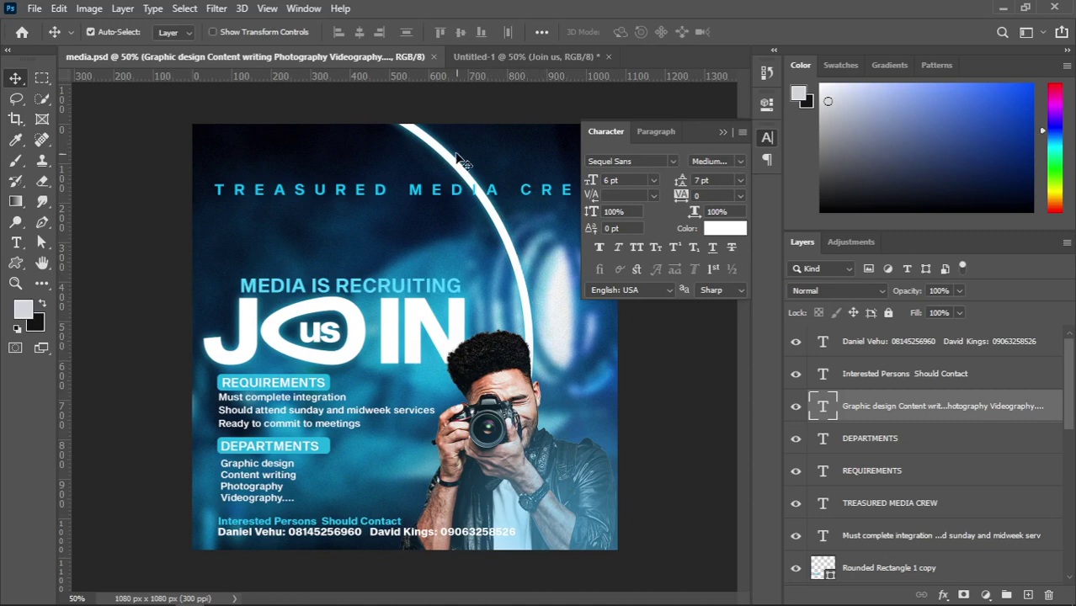
pyautogui.click(477, 57)
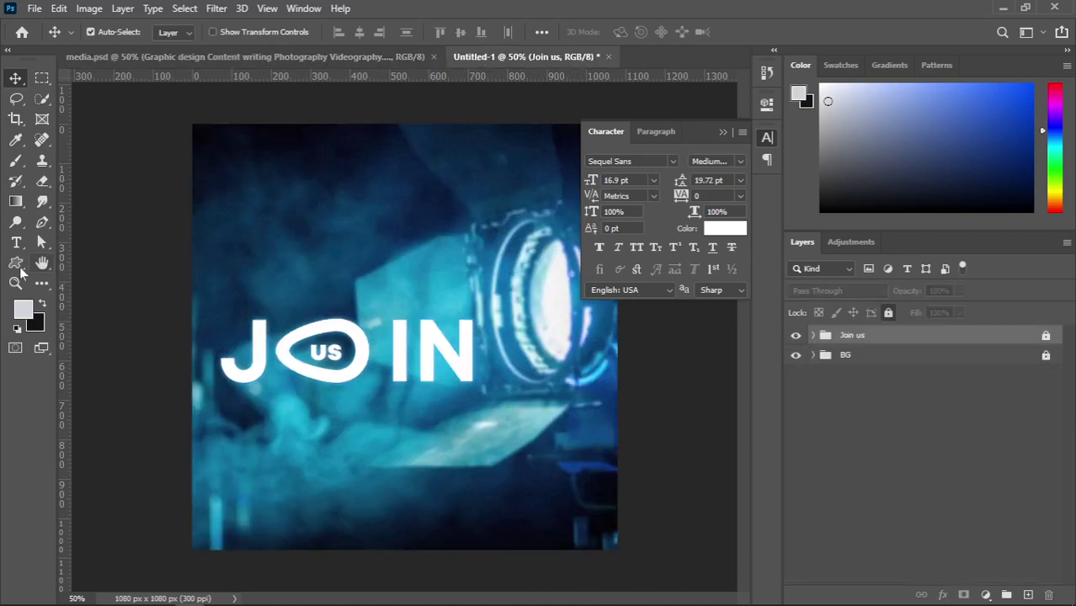
pyautogui.rightClick(15, 268)
pyautogui.click(60, 266)
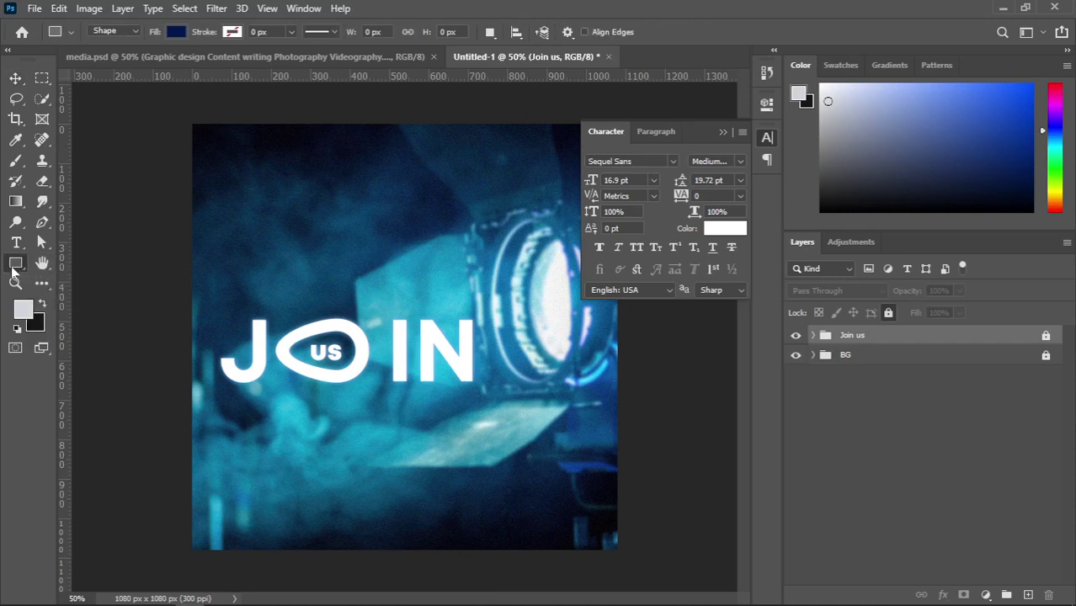
pyautogui.rightClick(15, 266)
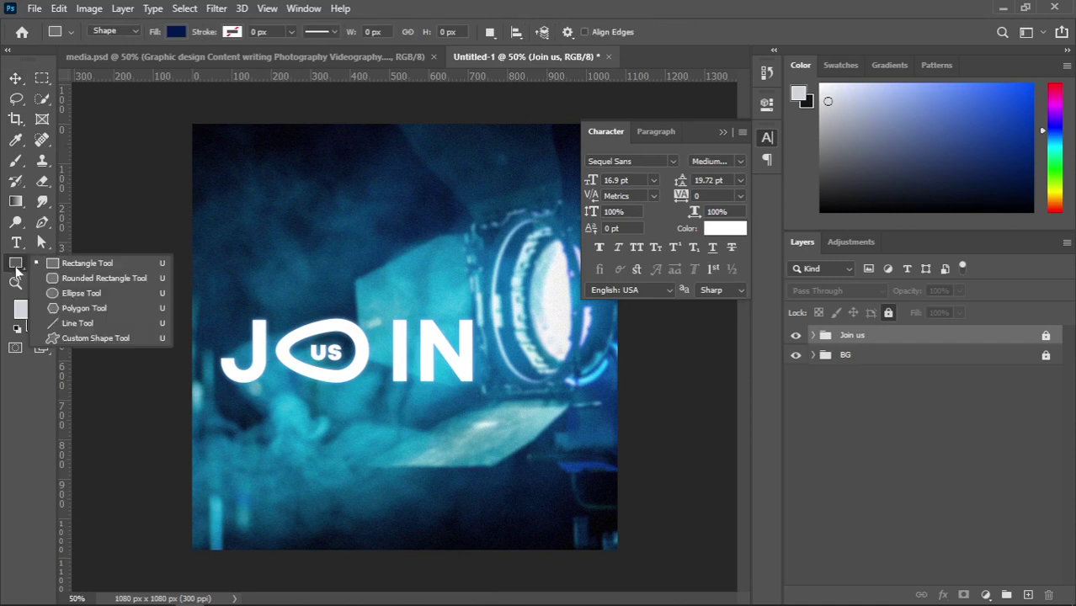
pyautogui.click(69, 336)
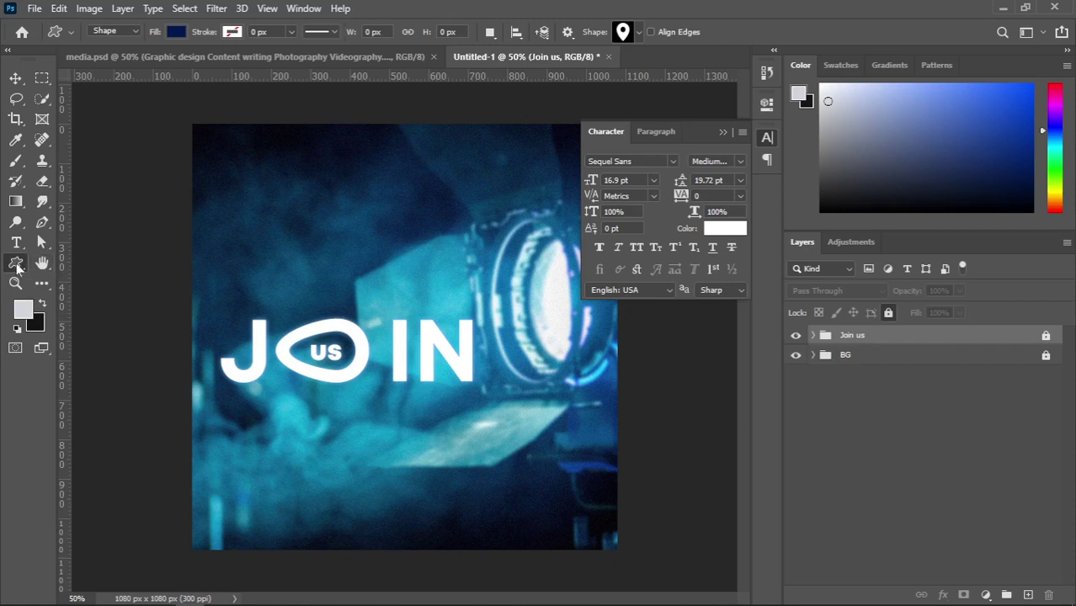
pyautogui.rightClick(16, 266)
pyautogui.click(67, 261)
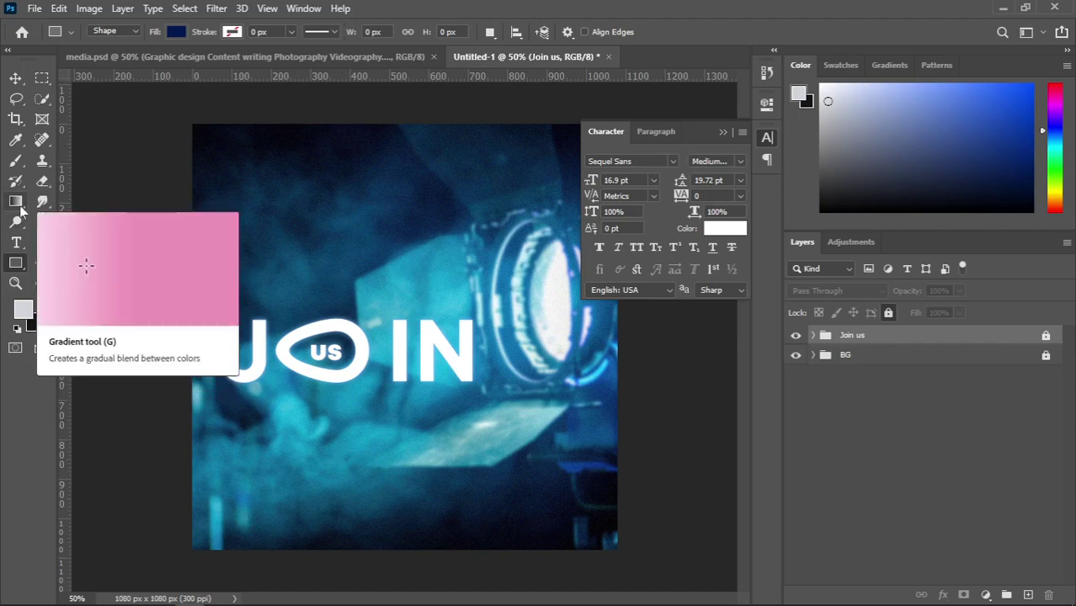
# Draw a dark blue circle without a stroke, about 1000 px across, over most of the flyer canvas
pyautogui.rightClick(13, 264)
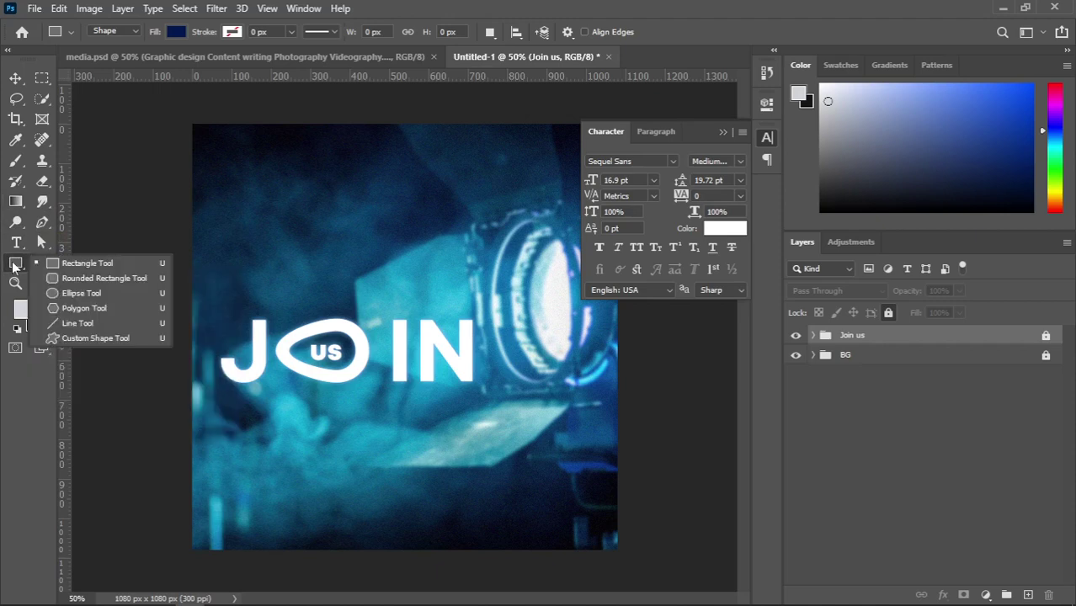
pyautogui.click(84, 294)
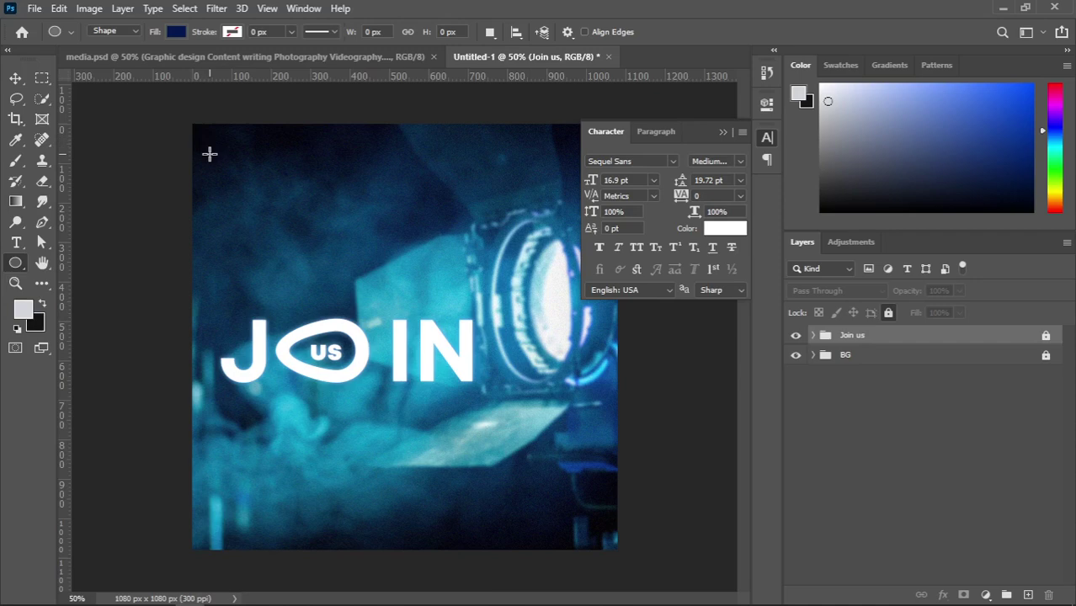
pyautogui.moveTo(210, 153); pyautogui.dragTo(396, 325)
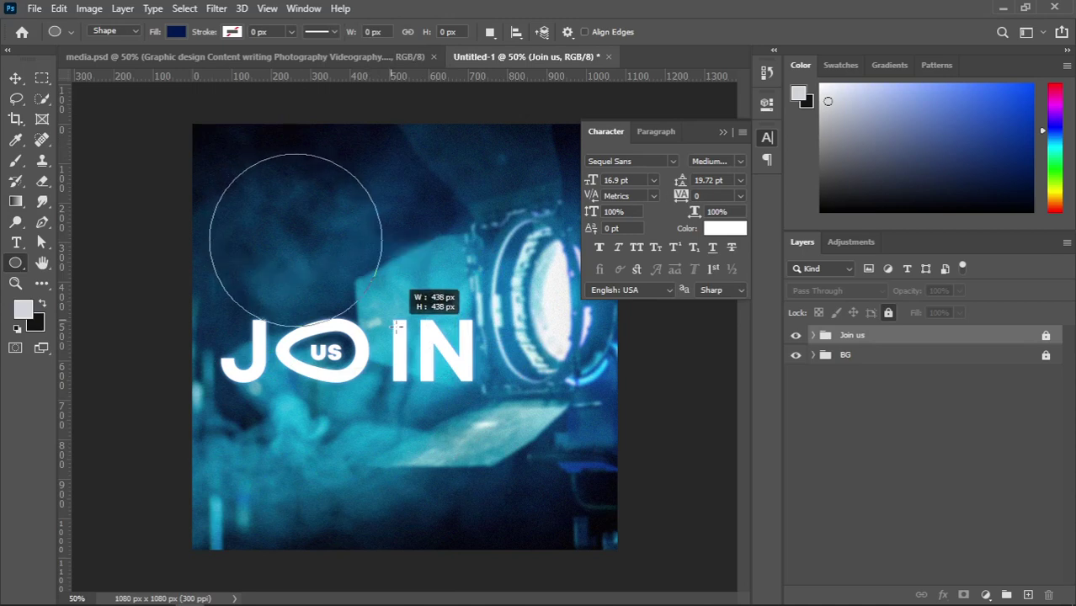
pyautogui.moveTo(396, 325); pyautogui.dragTo(604, 601)
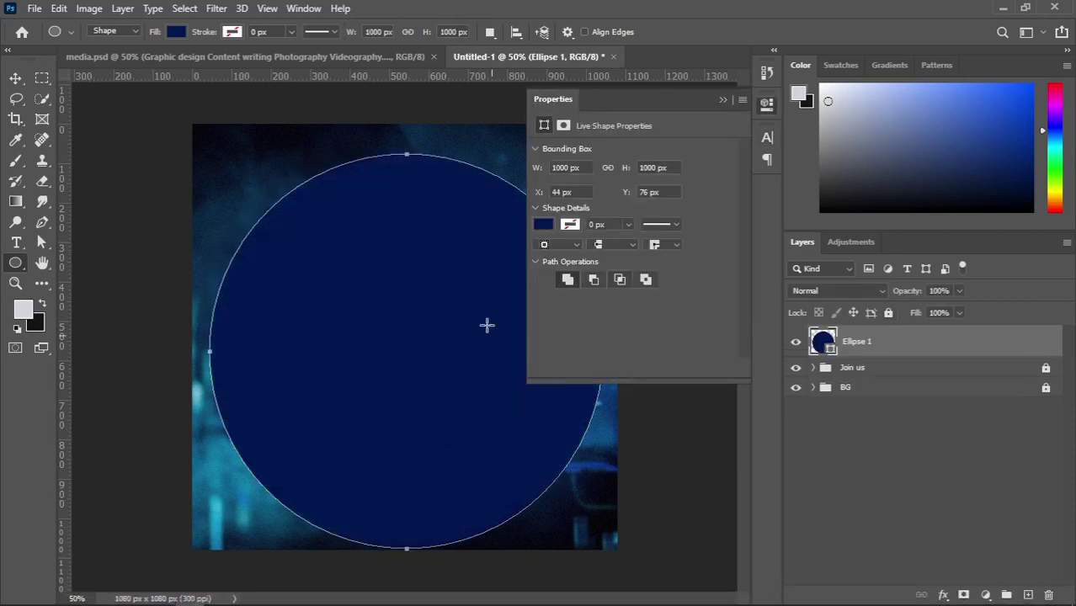
pyautogui.click(13, 78)
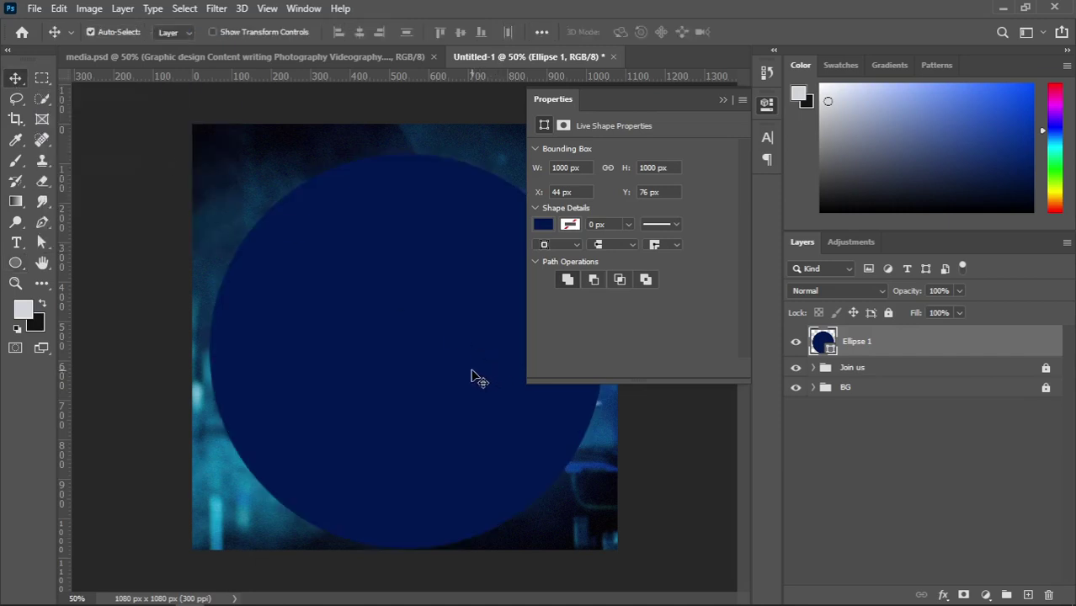
# Move the dark blue circle against the canvas's left edge, at about X 0 px and Y 58 px
pyautogui.moveTo(457, 367); pyautogui.dragTo(449, 366)
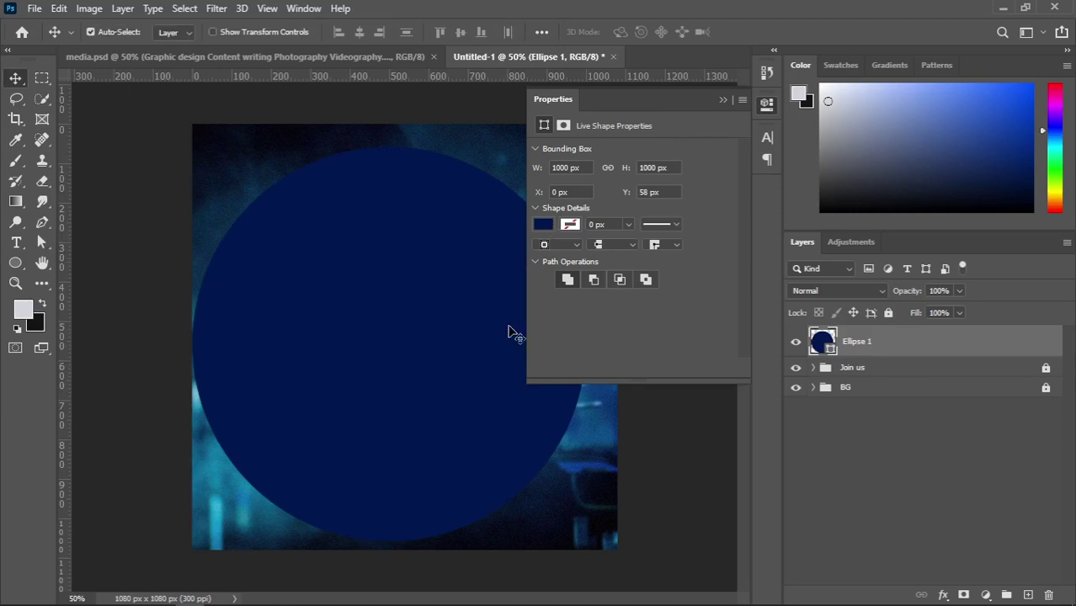
pyautogui.moveTo(263, 600)
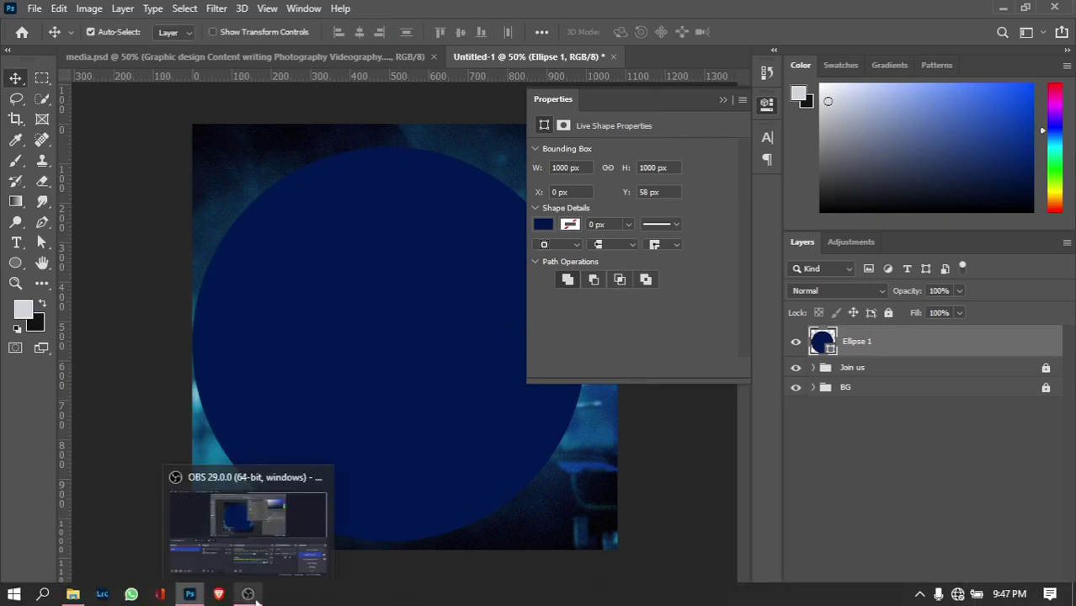
pyautogui.click(253, 543)
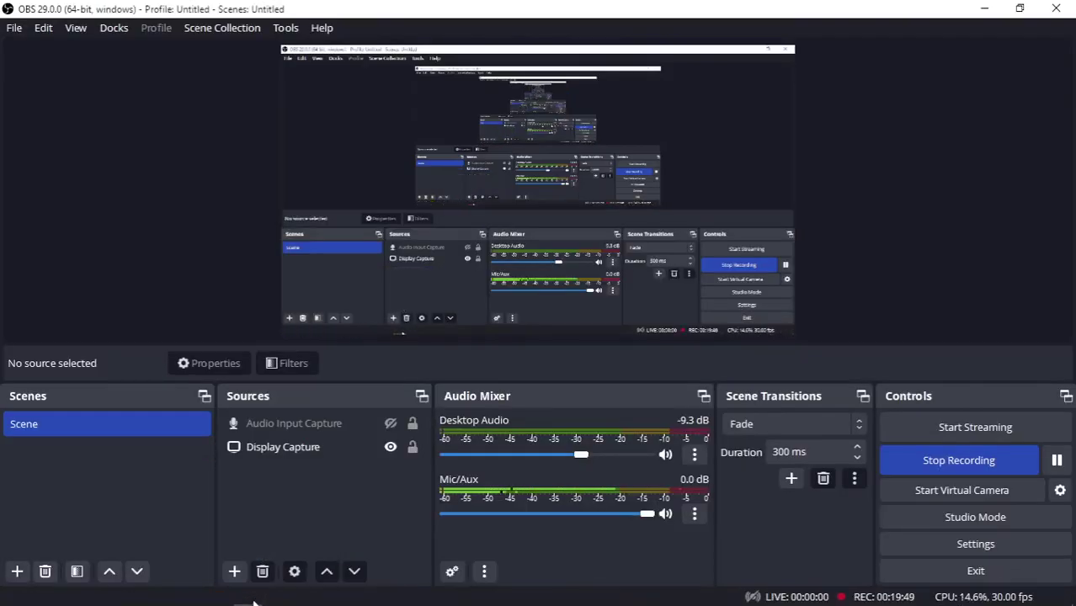
pyautogui.click(249, 598)
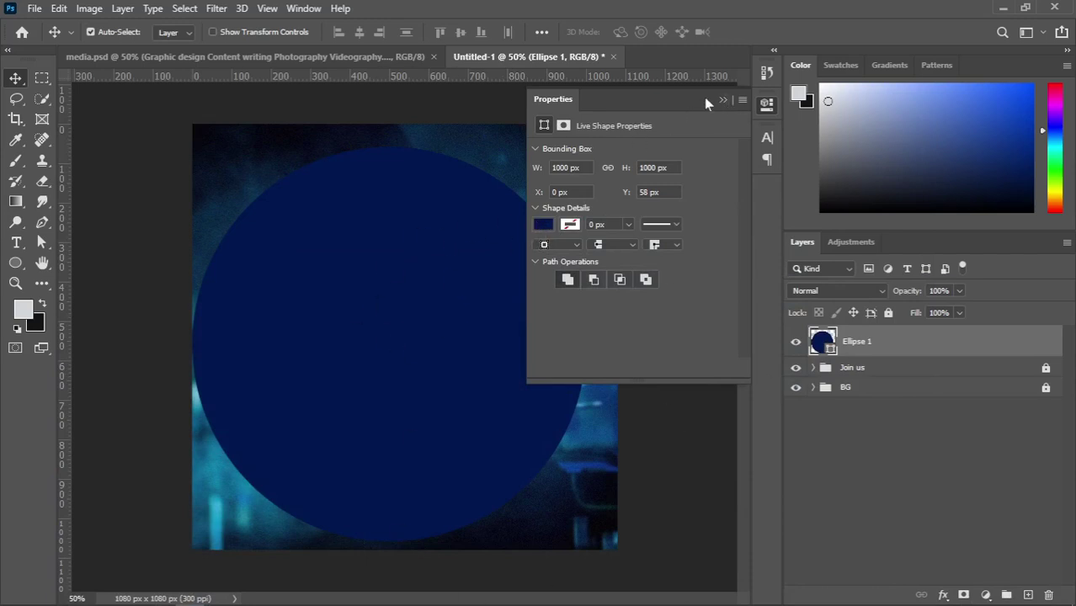
# Remove the circle's fill and give it a white stroke
pyautogui.click(17, 262)
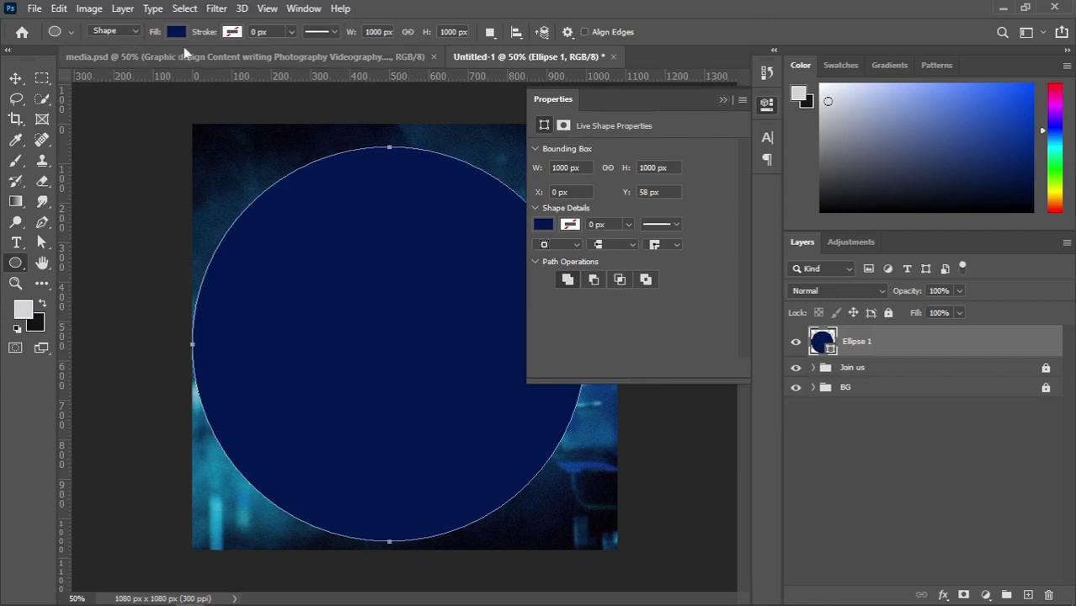
pyautogui.click(542, 227)
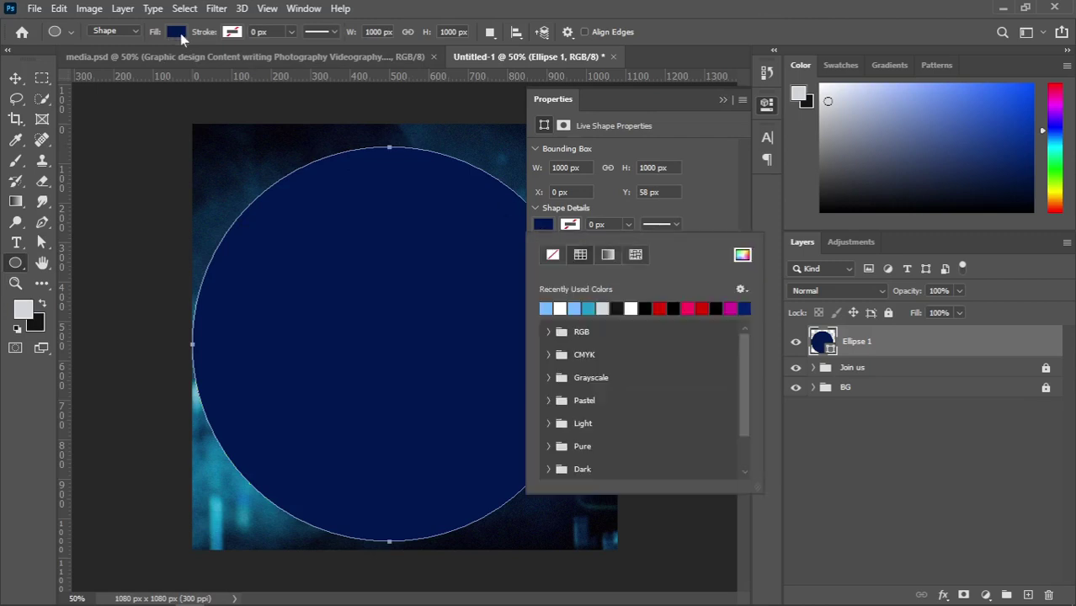
pyautogui.click(552, 255)
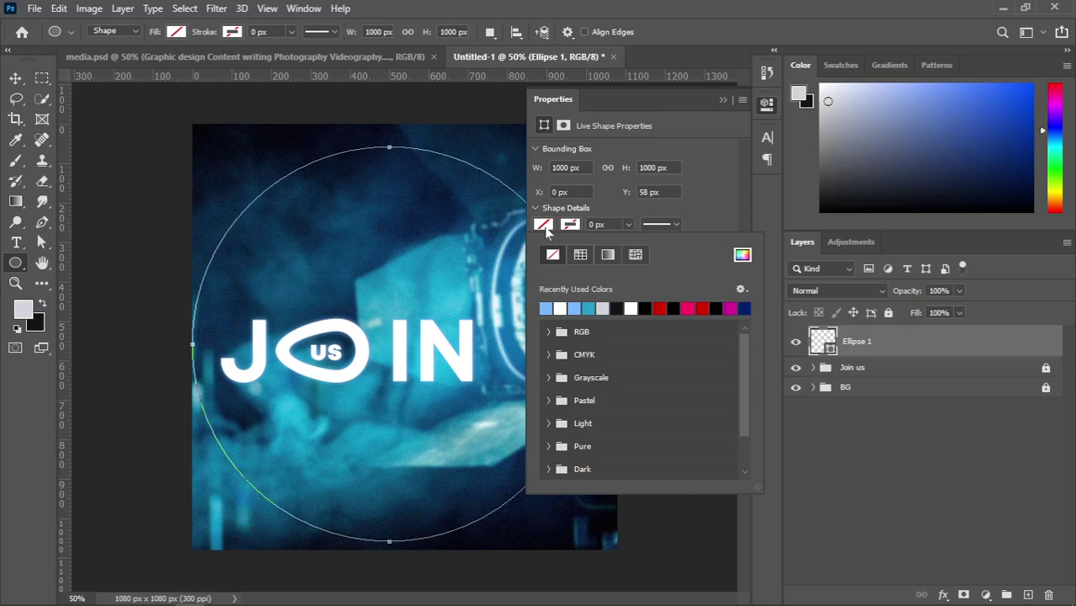
pyautogui.click(544, 226)
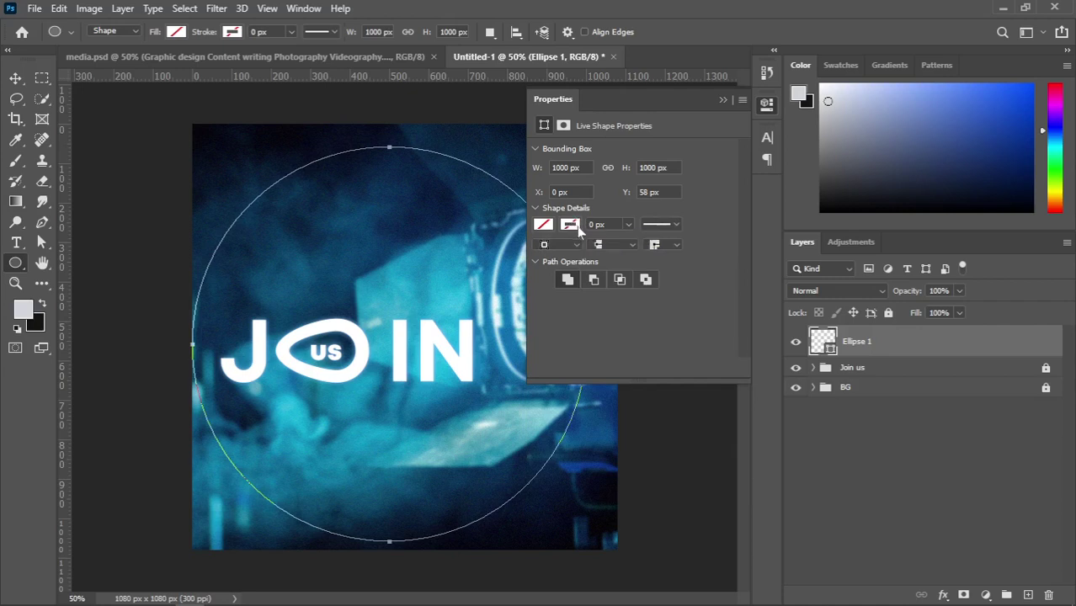
pyautogui.click(575, 227)
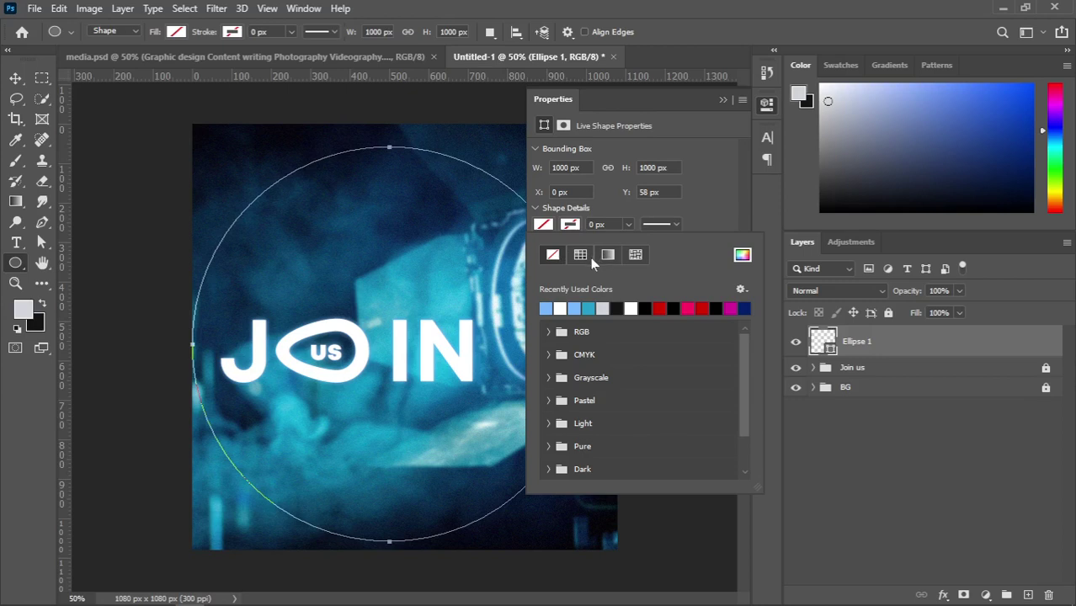
pyautogui.click(559, 309)
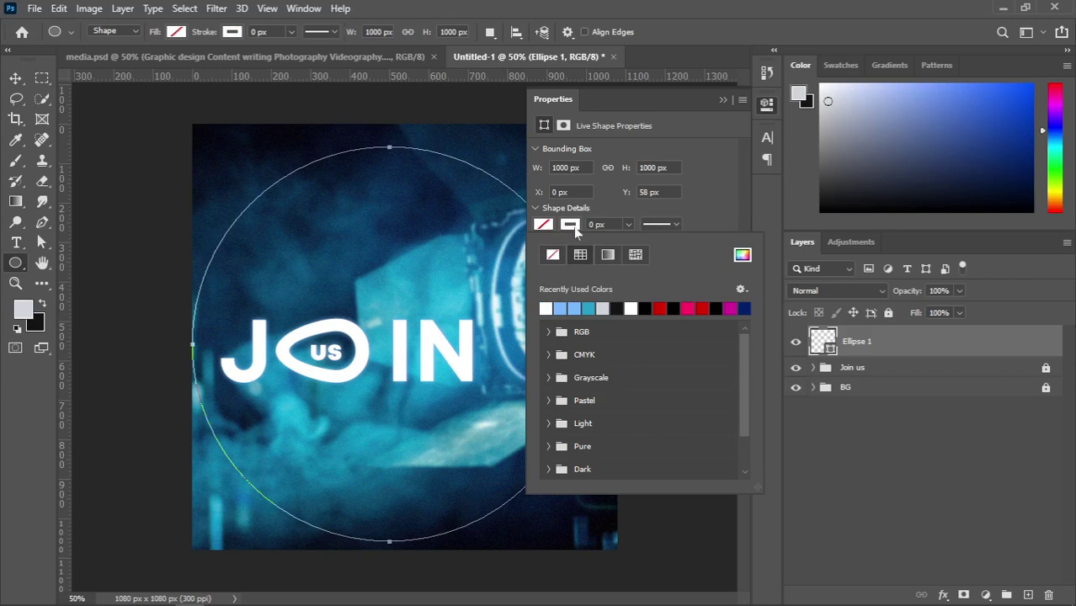
# Set the white circle's stroke width to 15 px and collapse its shape properties
pyautogui.click(598, 224)
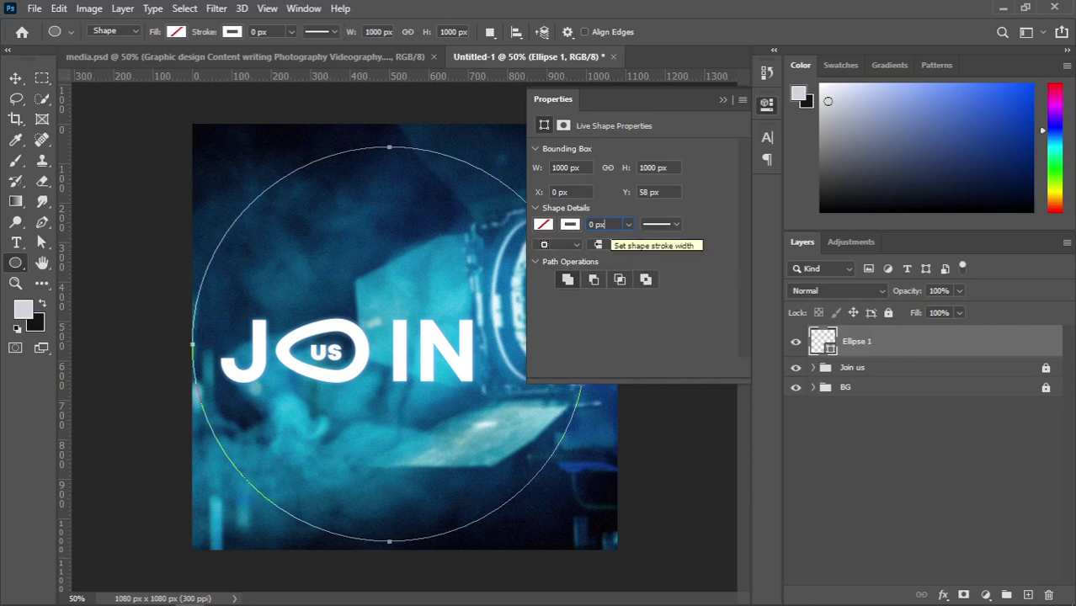
pyautogui.write('2')
pyautogui.press('Return')
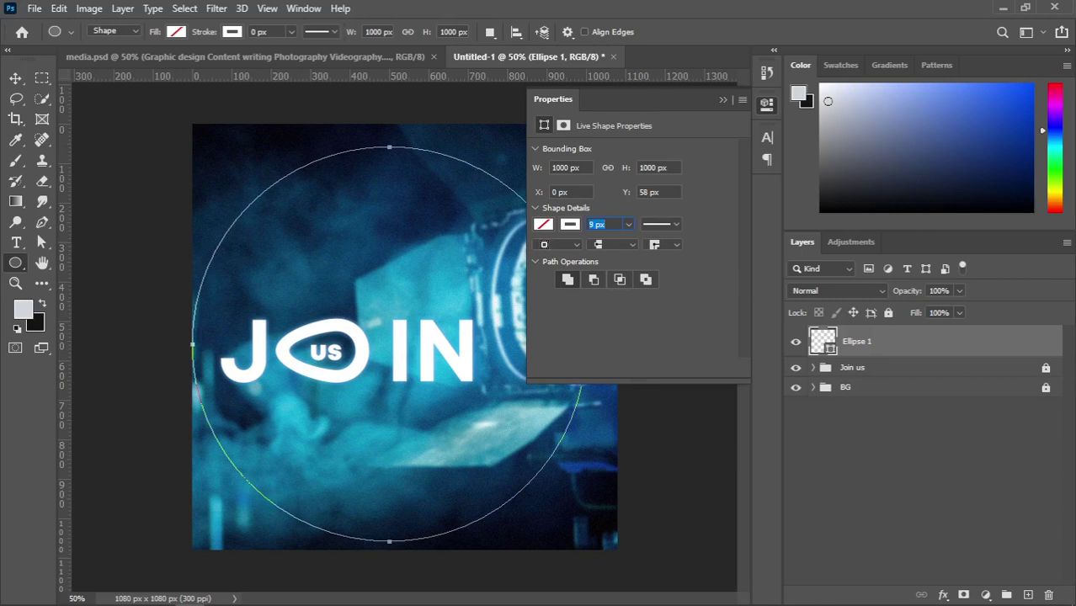
pyautogui.press('Up')
pyautogui.press('Return')
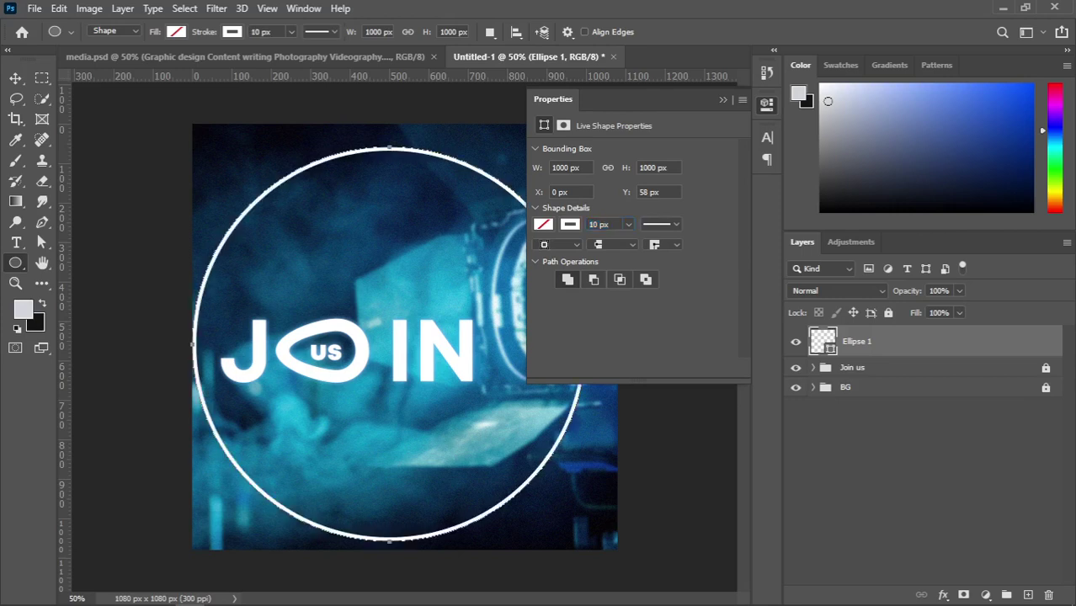
pyautogui.click(609, 225)
pyautogui.press('Up')
pyautogui.press('Up')
pyautogui.press('Return')
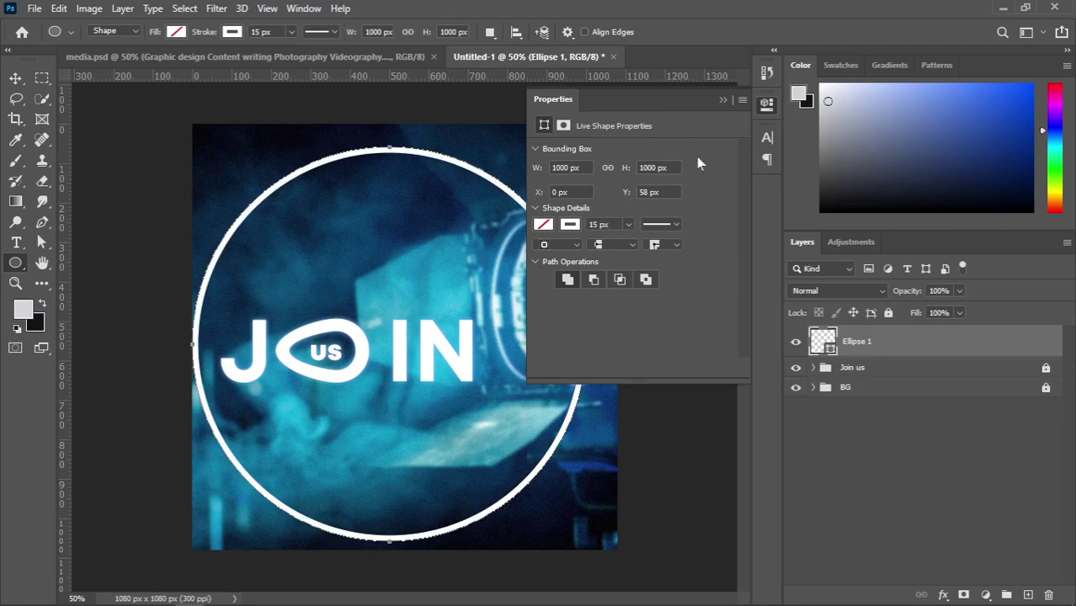
pyautogui.click(721, 99)
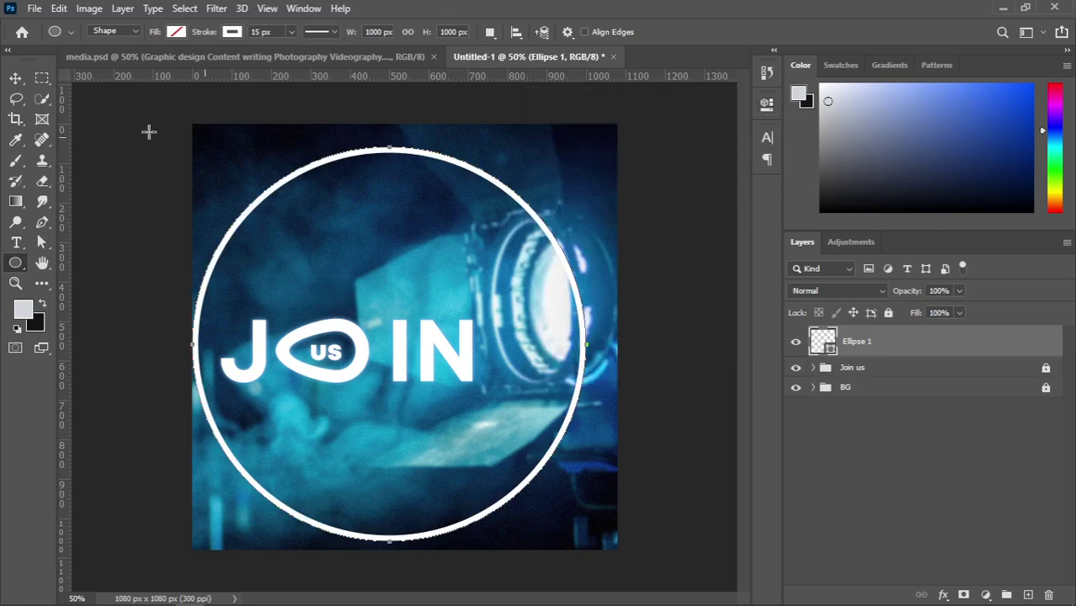
# Scale the white ring to about 131% and shift it partly off the canvas's left side, centred near X 203 px, Y 540 px
pyautogui.click(17, 80)
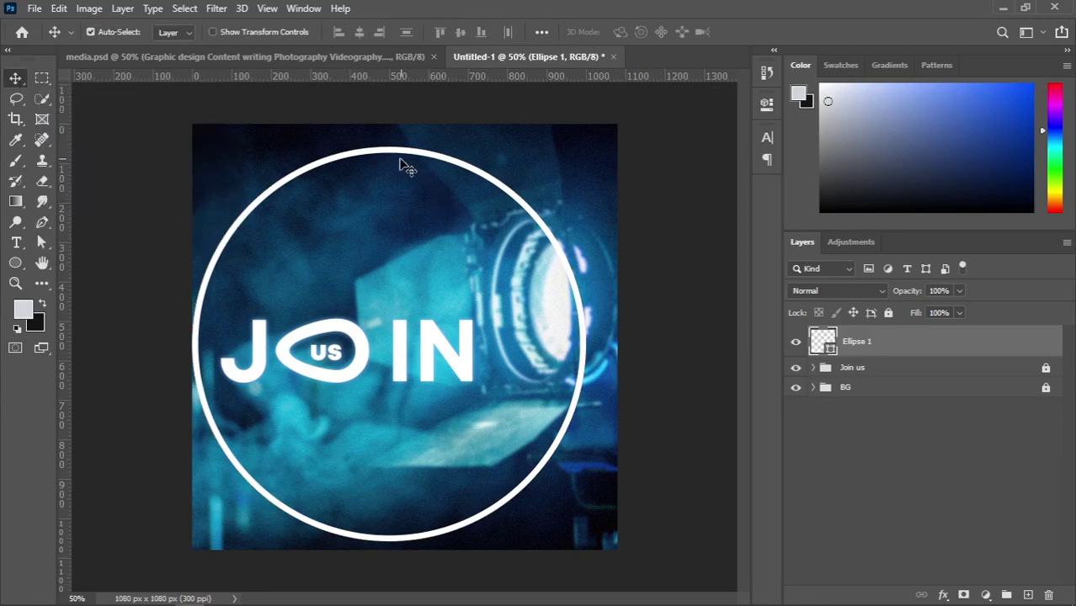
pyautogui.hotkey('ctrl', 't')
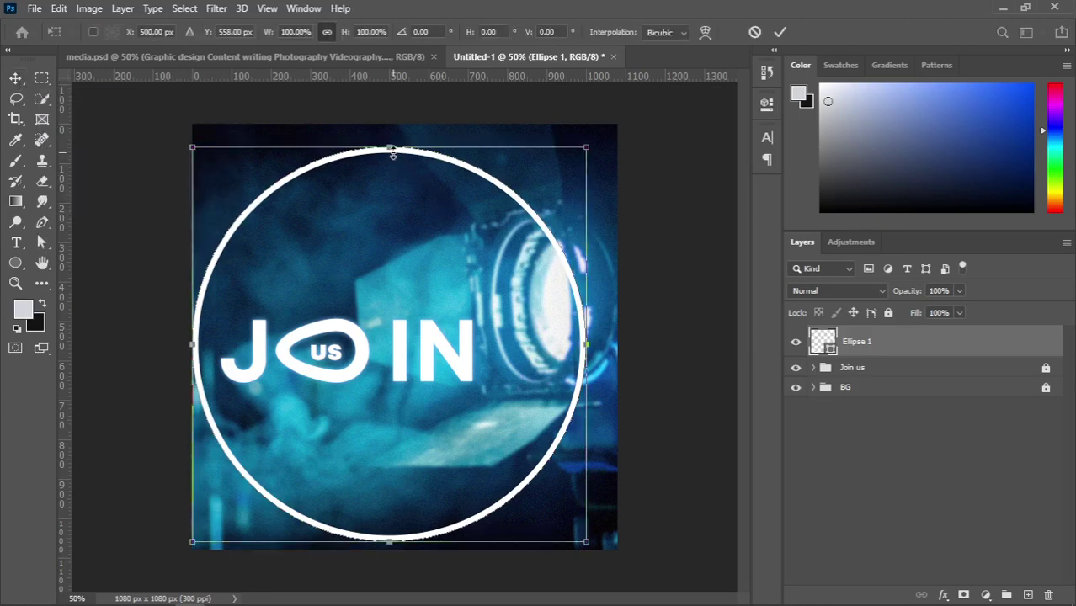
pyautogui.moveTo(390, 142); pyautogui.dragTo(387, 108)
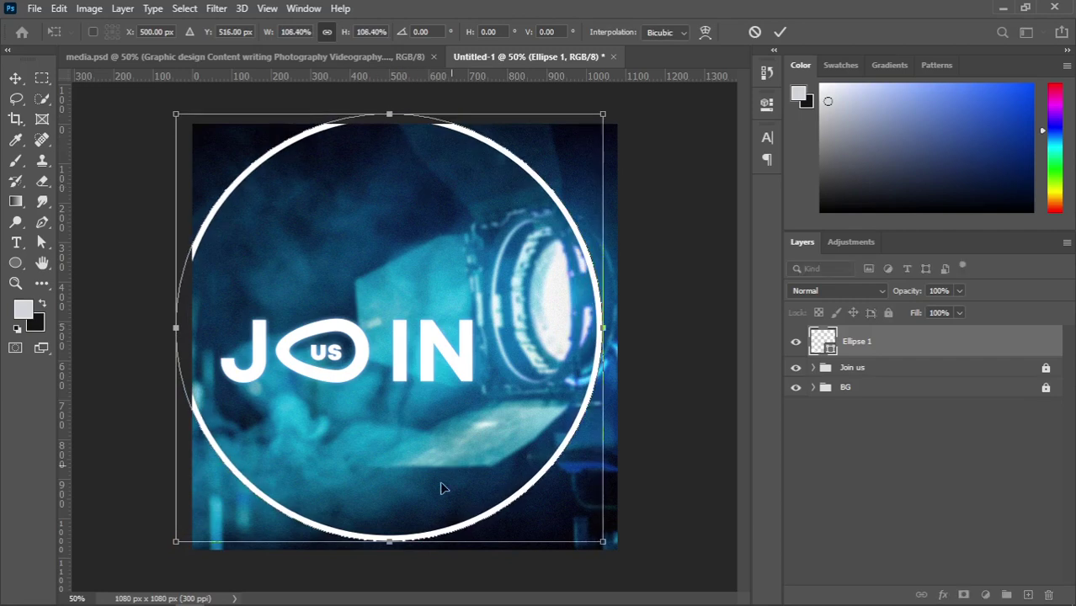
pyautogui.moveTo(389, 541); pyautogui.dragTo(385, 564)
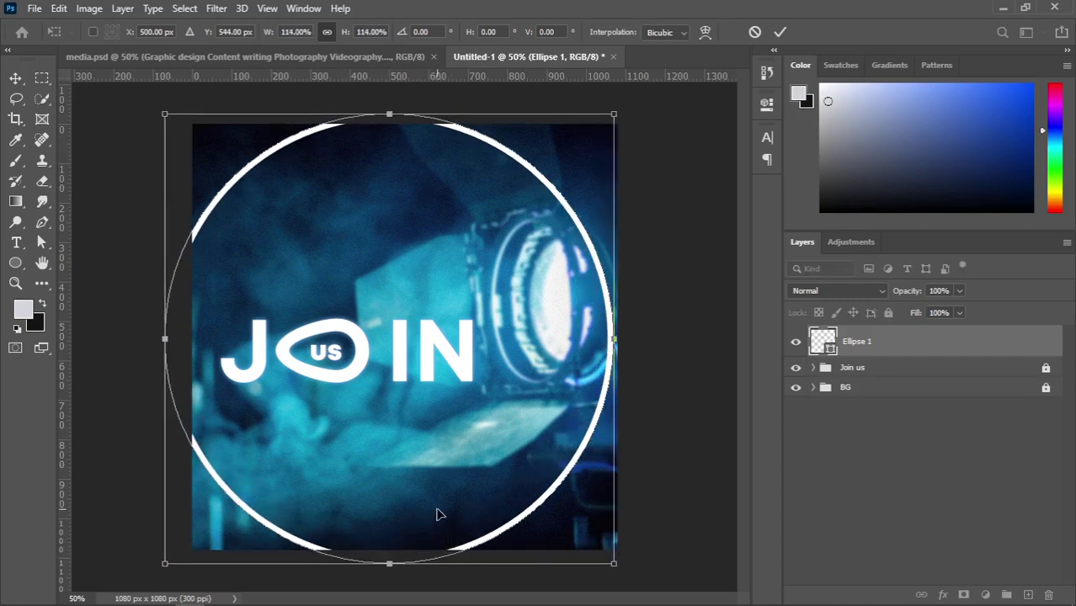
pyautogui.moveTo(439, 512); pyautogui.dragTo(335, 511)
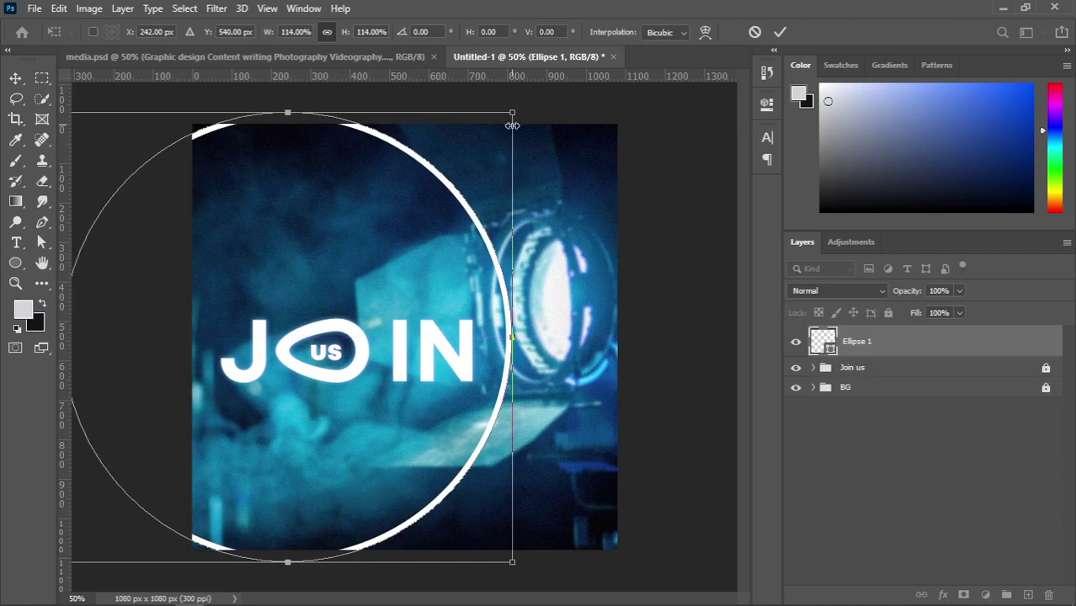
pyautogui.moveTo(512, 344)
pyautogui.mouseDown()
pyautogui.moveTo(581, 345)
pyautogui.moveTo(560, 364)
pyautogui.moveTo(522, 362)
pyautogui.mouseUp()
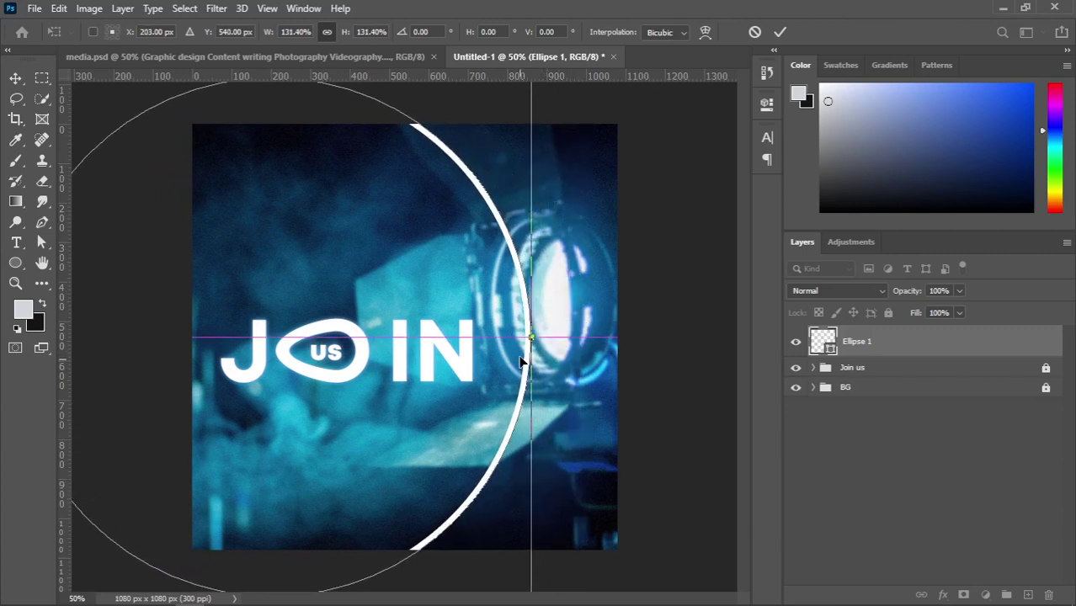
pyautogui.press('Return')
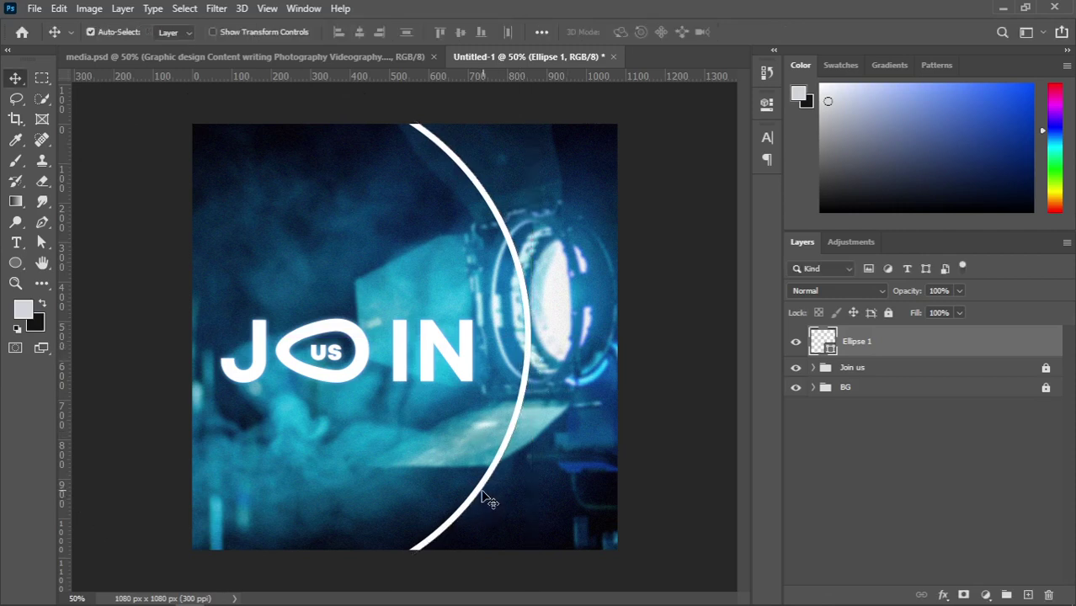
# Move the white ring about 60 px left, vertically centred, so its arc passes just beyond the N of JOIN
pyautogui.moveTo(483, 498); pyautogui.dragTo(427, 489)
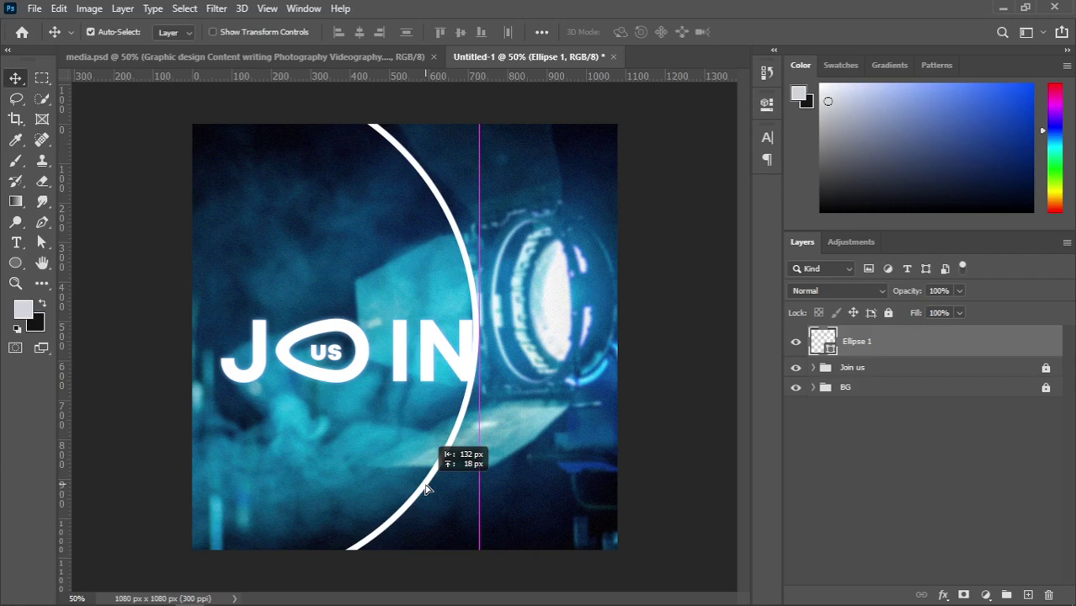
pyautogui.moveTo(425, 489); pyautogui.dragTo(455, 492)
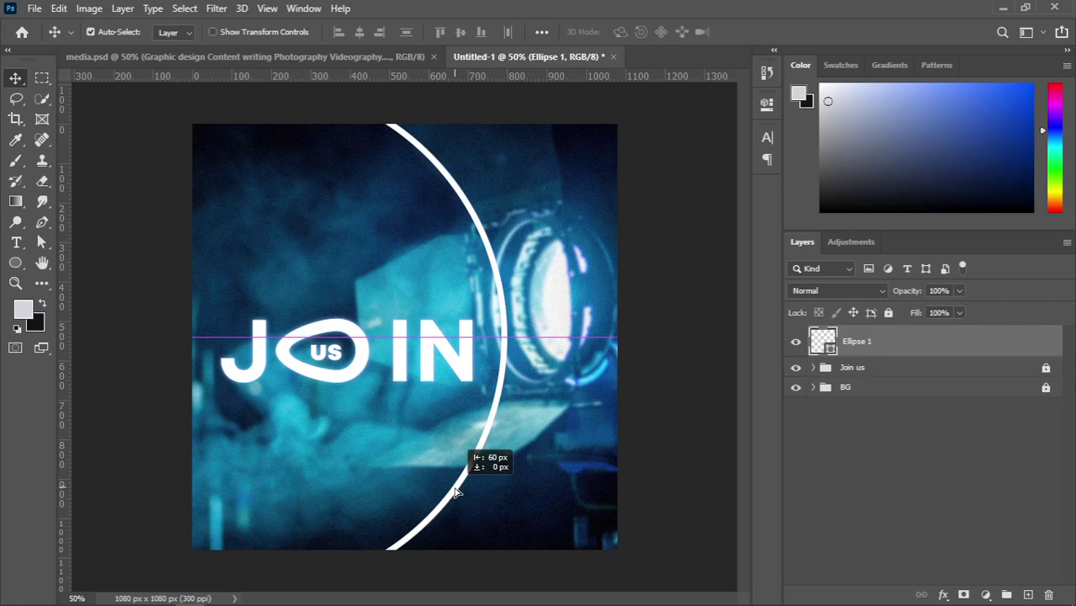
pyautogui.moveTo(454, 493); pyautogui.dragTo(455, 493)
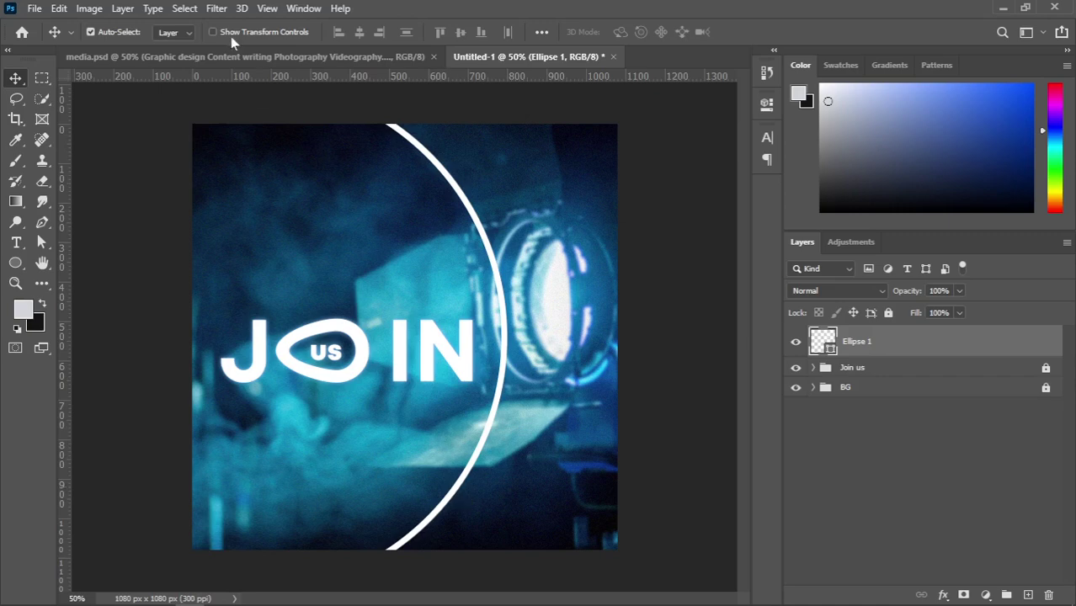
# Open the document's view and snapping options
pyautogui.click(268, 9)
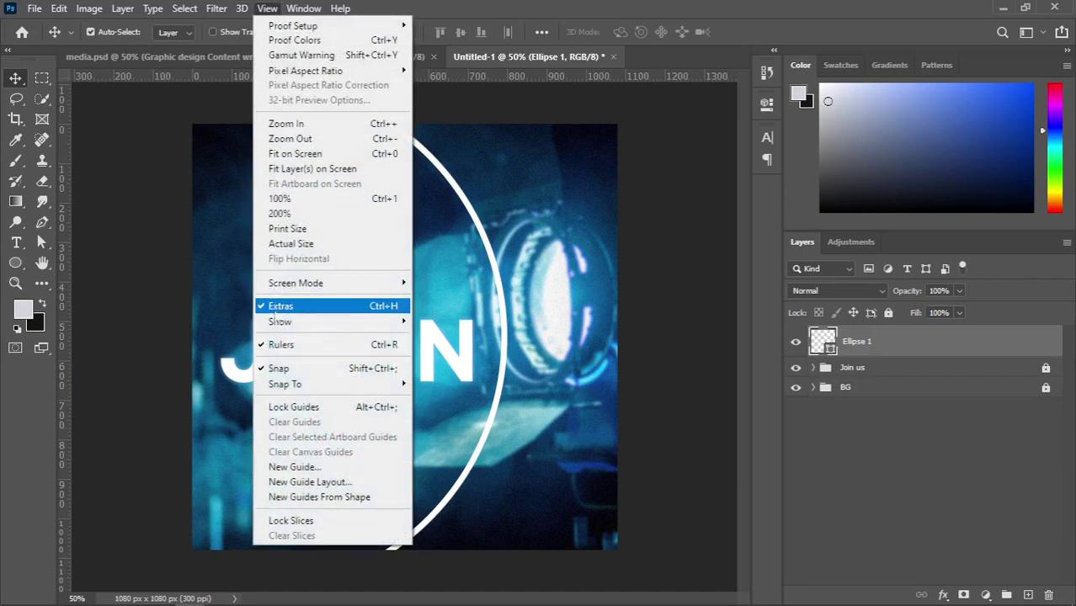
# Check the guide display options and compare Untitled-1 with the finished media.psd flyer
pyautogui.moveTo(277, 323)
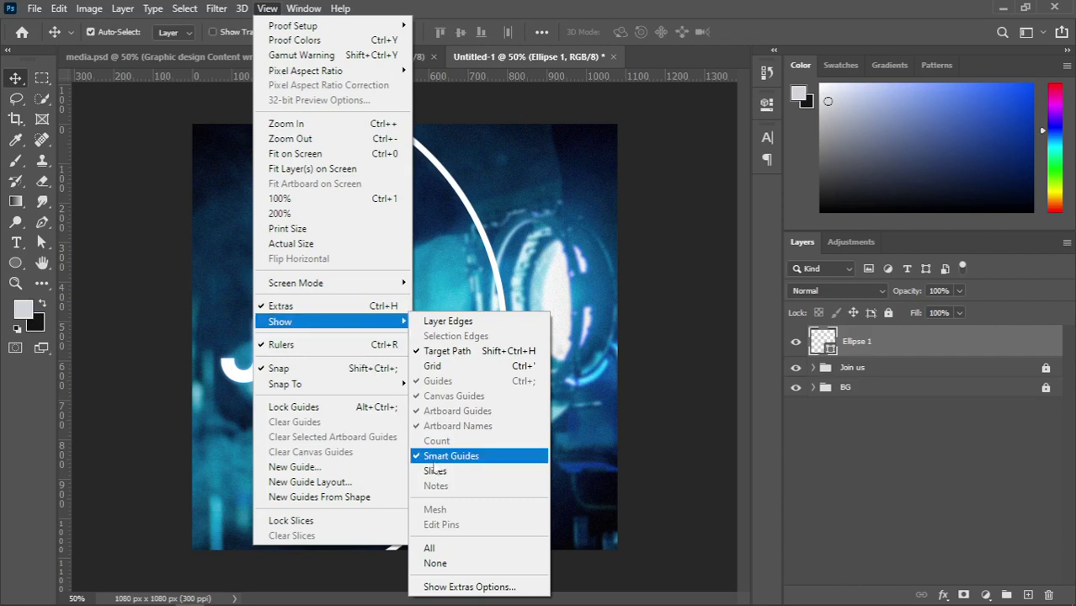
pyautogui.click(166, 386)
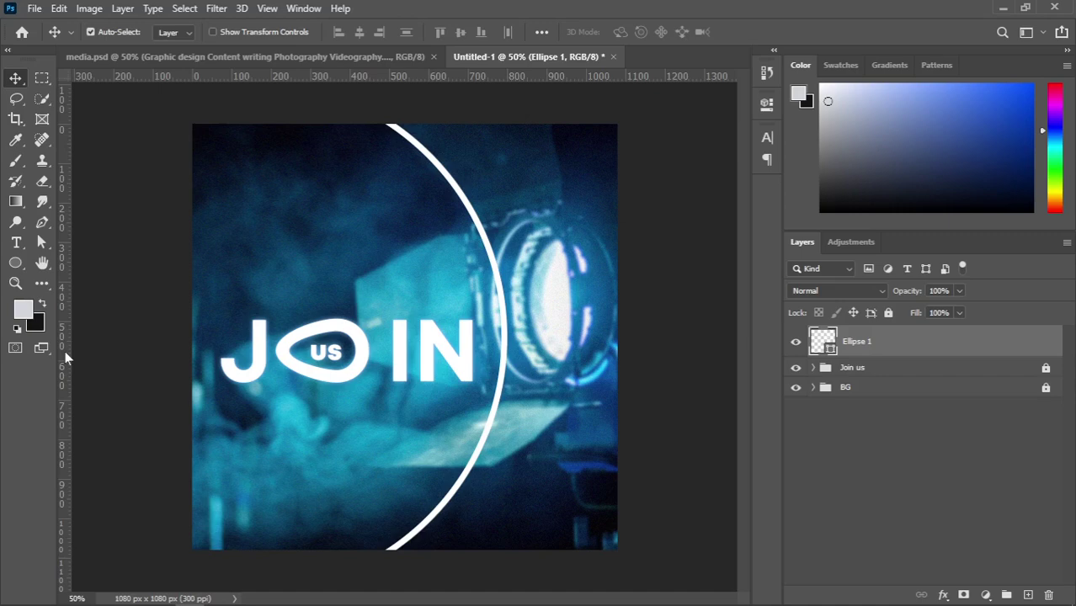
pyautogui.click(217, 56)
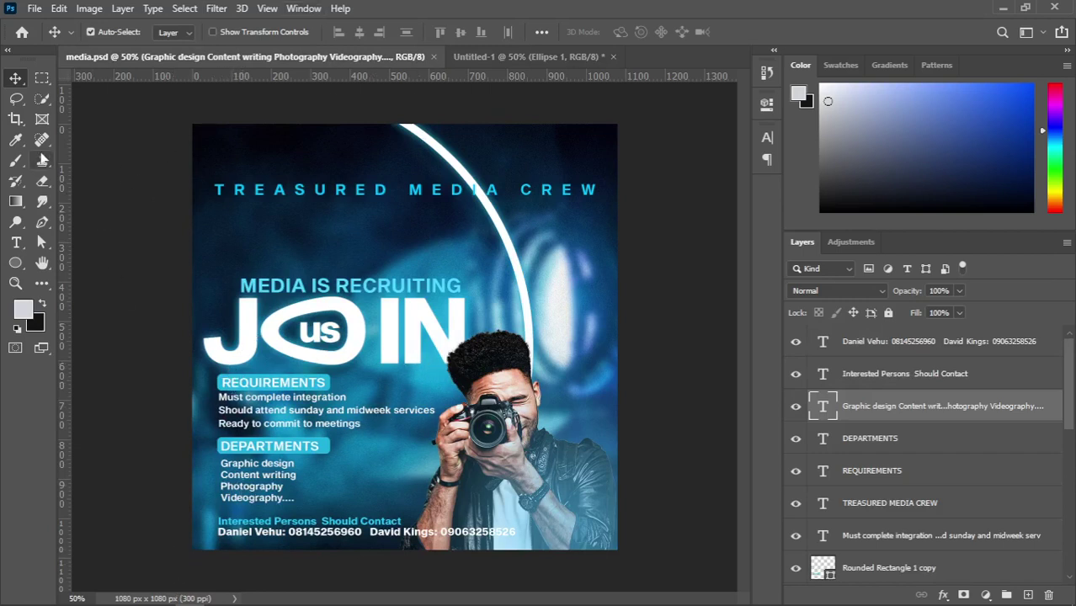
pyautogui.click(474, 58)
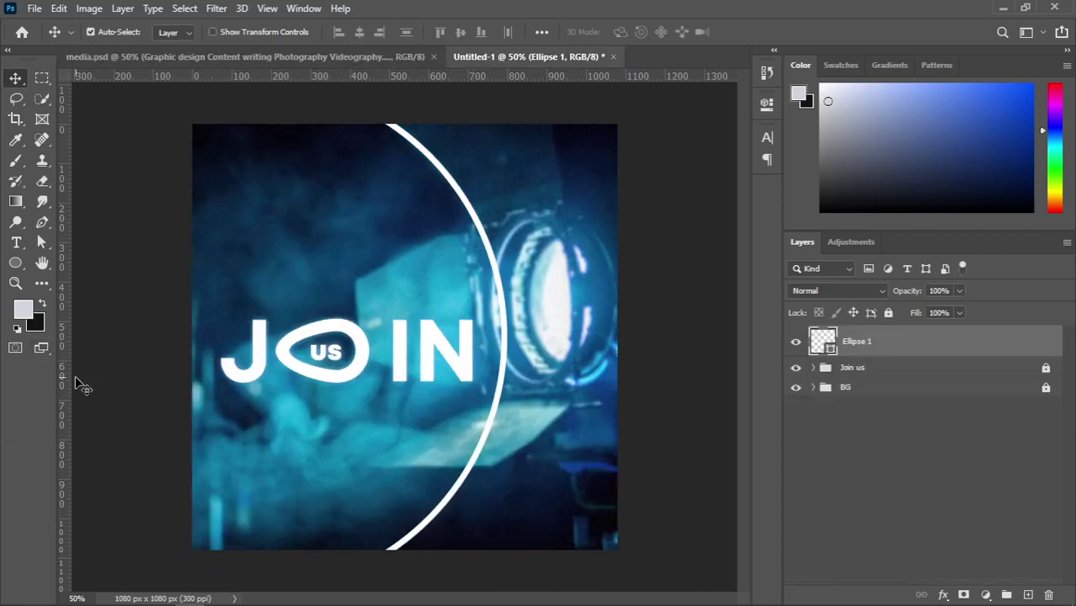
# Toggle the rulers off and back on, and return to the Move tool
pyautogui.press('ctrl')
pyautogui.press('r')
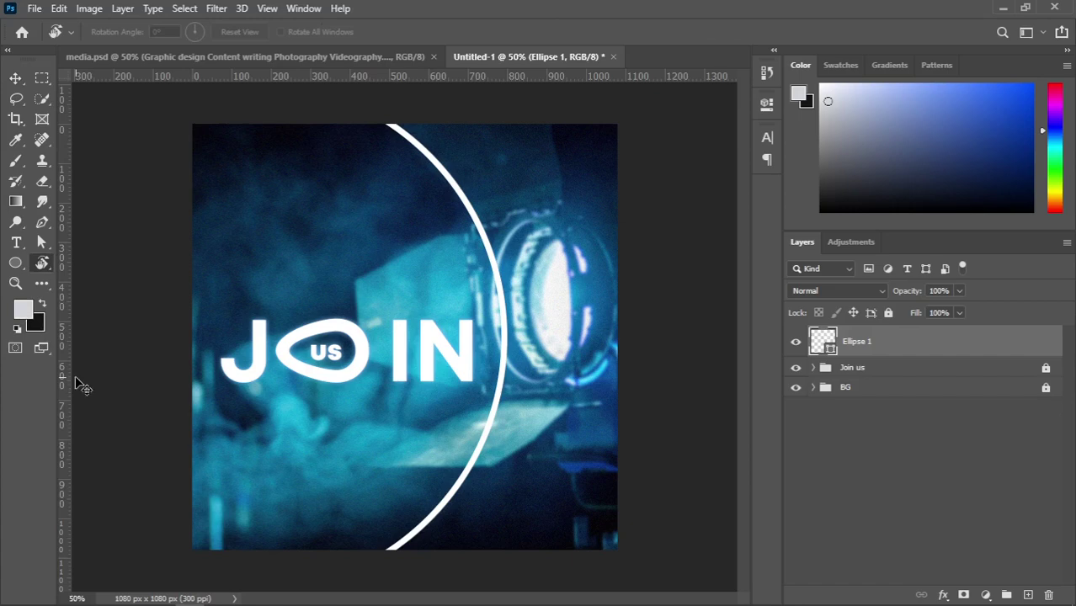
pyautogui.hotkey('ctrl', 'r')
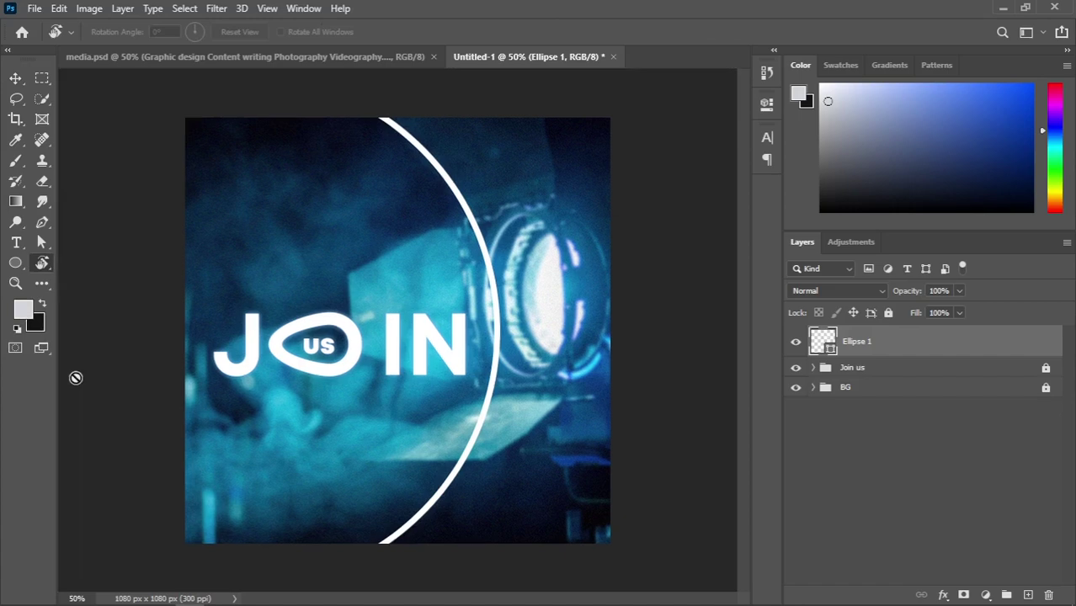
pyautogui.hotkey('ctrl', 'r')
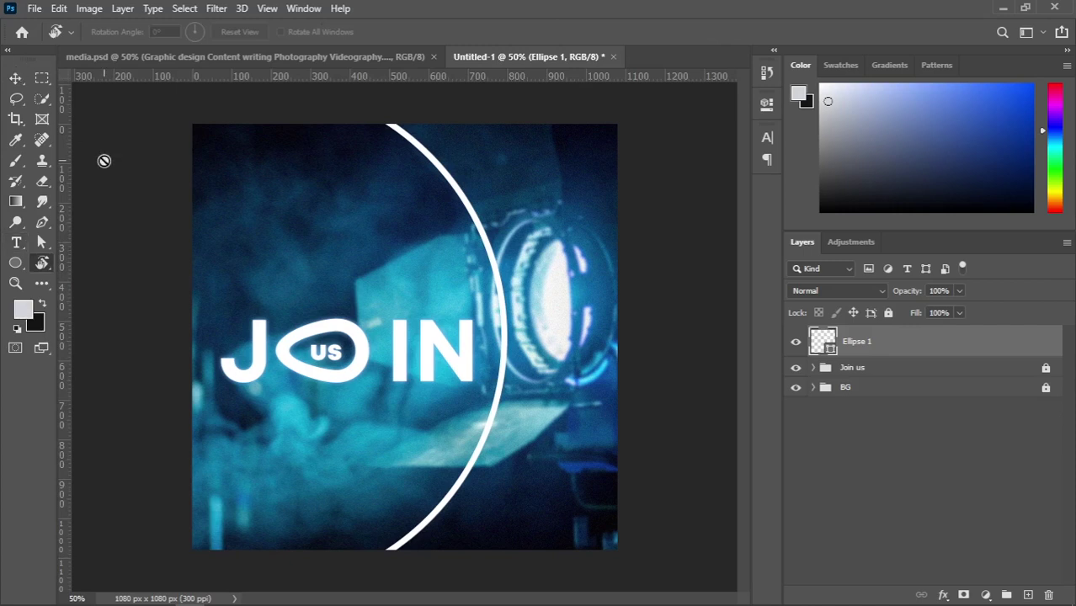
pyautogui.click(15, 78)
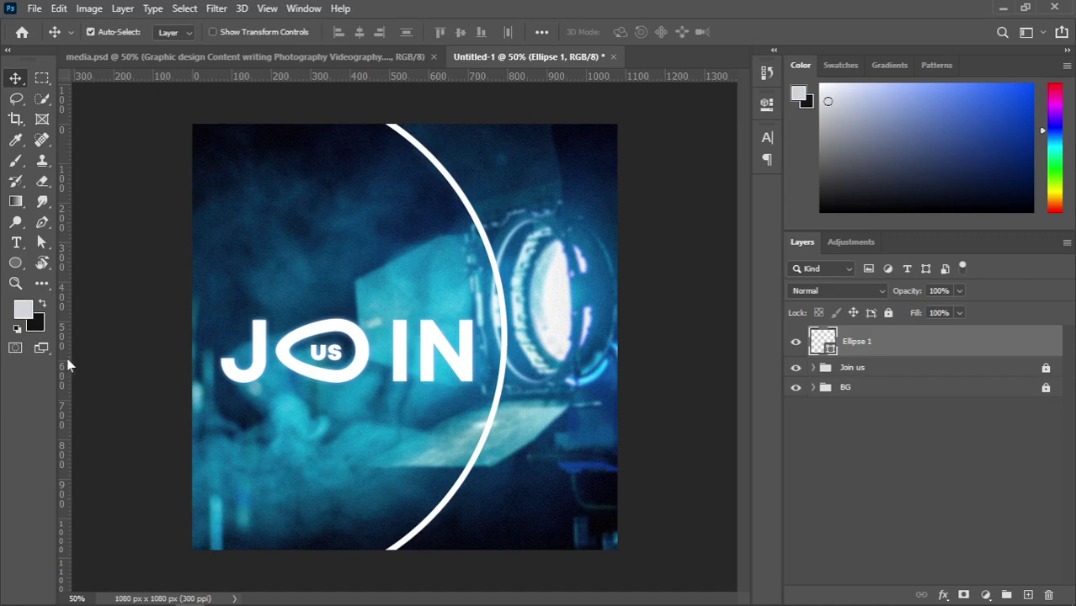
# Try vertical guides at the J's left edge and at about 1000 px near the canvas's right edge, and remove both
pyautogui.moveTo(69, 364); pyautogui.dragTo(178, 371)
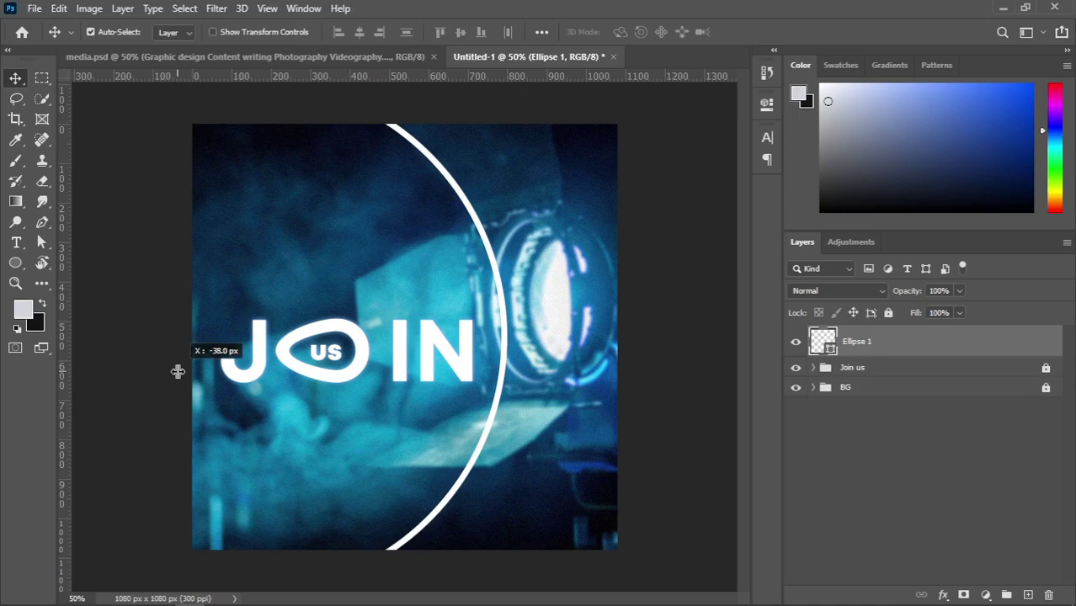
pyautogui.moveTo(177, 371); pyautogui.dragTo(220, 370)
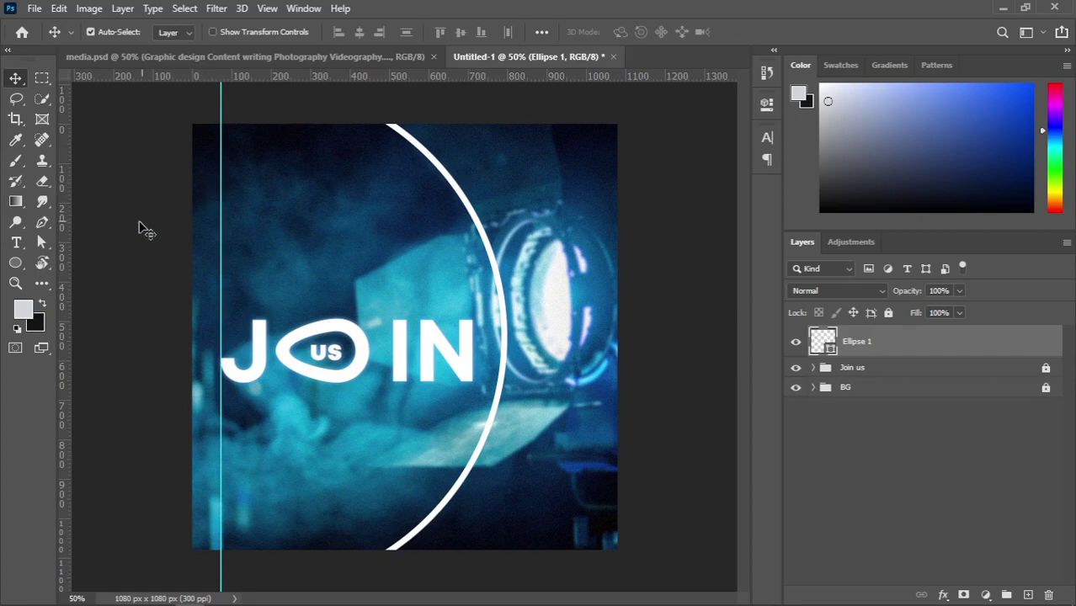
pyautogui.moveTo(63, 297); pyautogui.dragTo(586, 337)
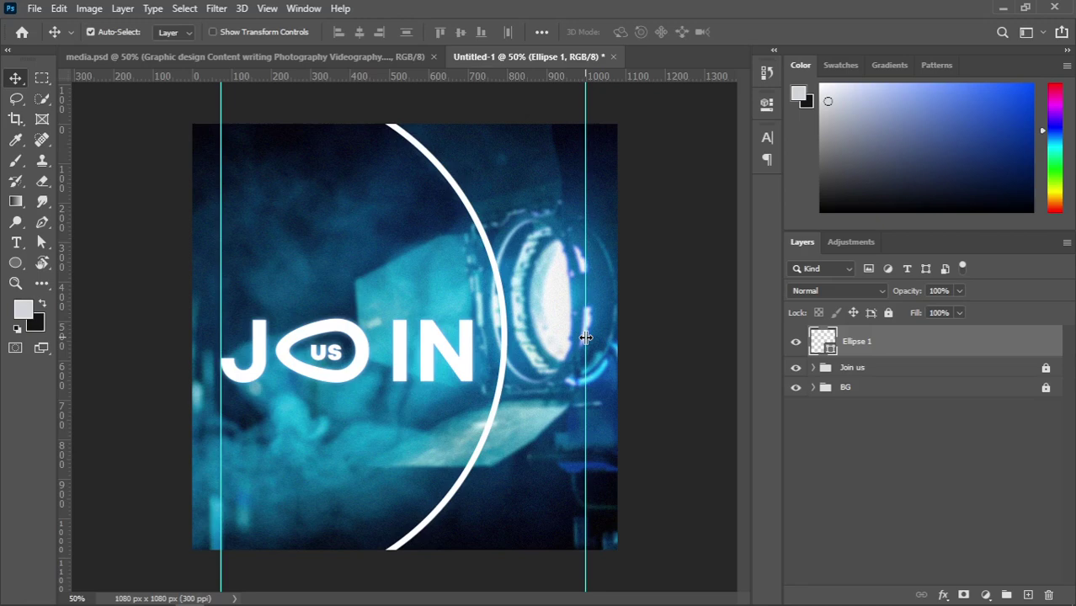
pyautogui.moveTo(585, 337); pyautogui.dragTo(17, 357)
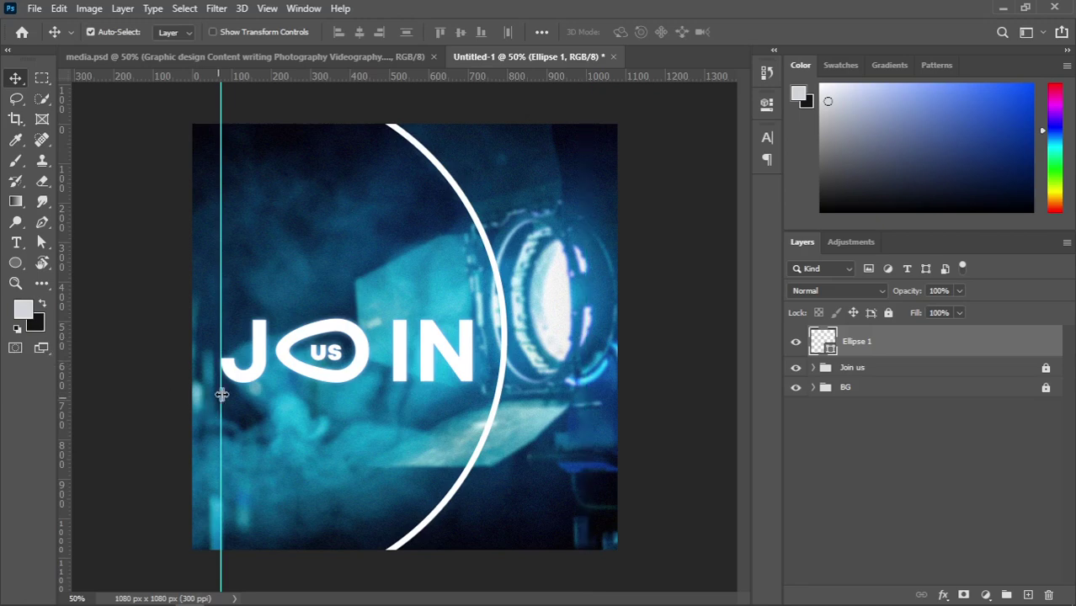
pyautogui.moveTo(221, 389); pyautogui.dragTo(2, 398)
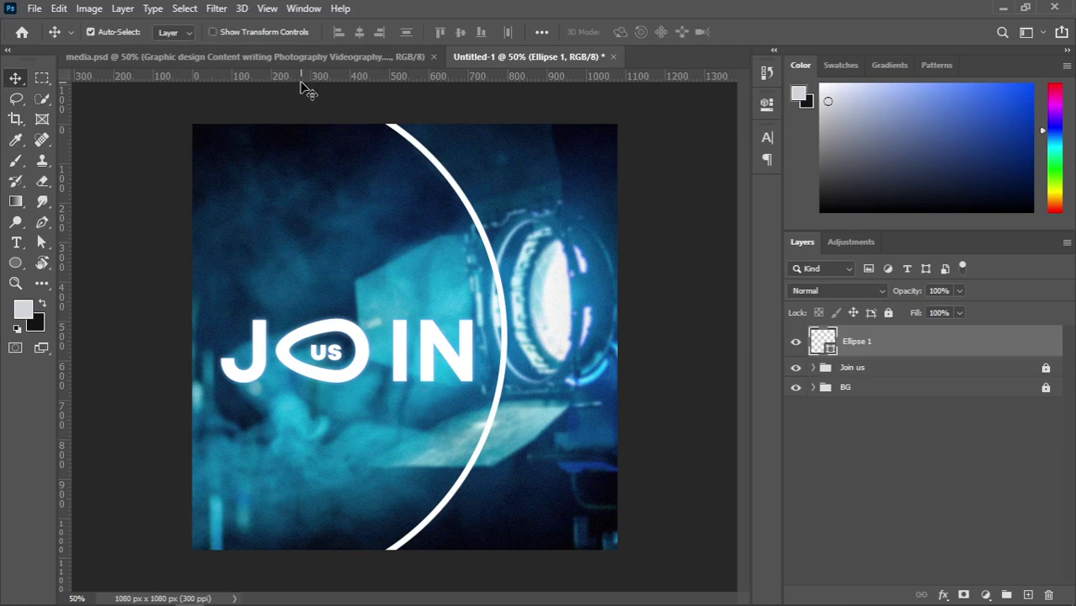
# Try horizontal guides near the upper and lower edges of the canvas, and undo them
pyautogui.moveTo(303, 89); pyautogui.dragTo(301, 138)
pyautogui.moveTo(300, 77); pyautogui.dragTo(287, 155)
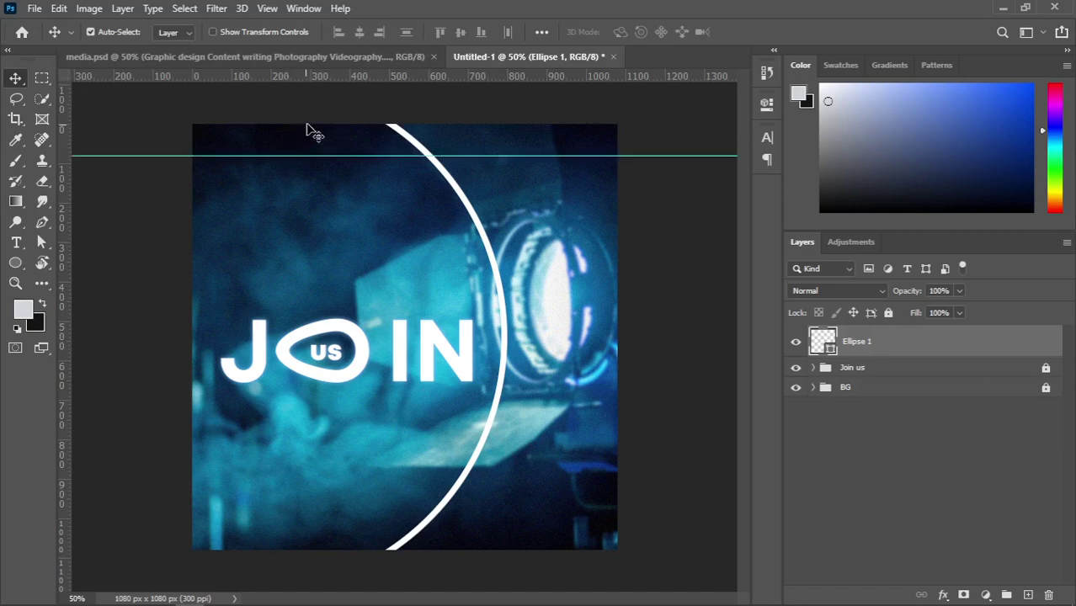
pyautogui.moveTo(329, 79); pyautogui.dragTo(315, 530)
pyautogui.hotkey('ctrl', 'z')
pyautogui.hotkey('ctrl', 'z')
# Create a new guide layout with top, left, bottom and right margins of 75 px
pyautogui.click(268, 10)
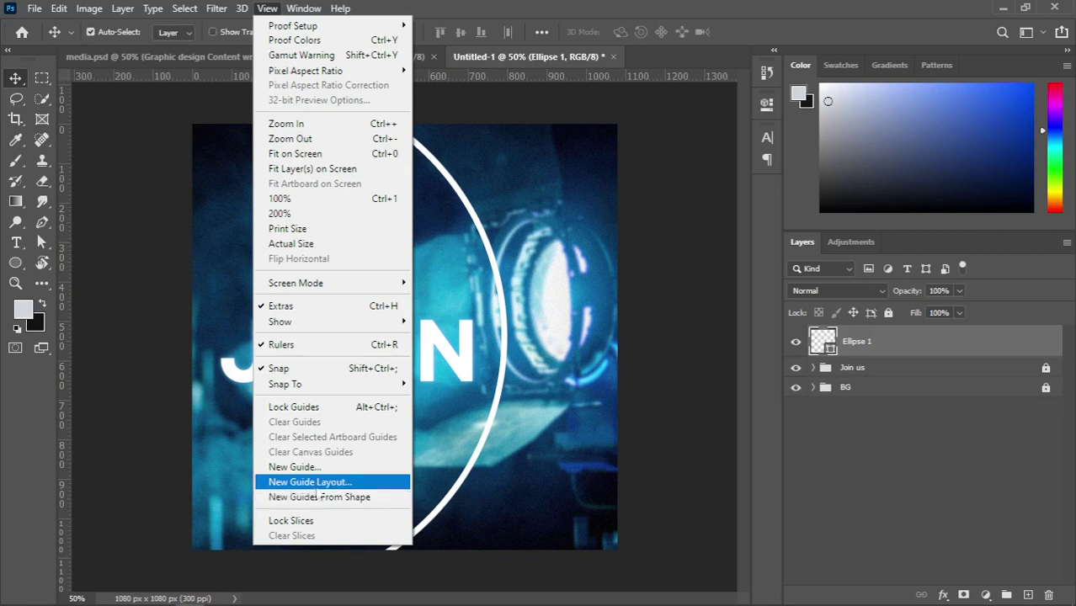
pyautogui.click(312, 482)
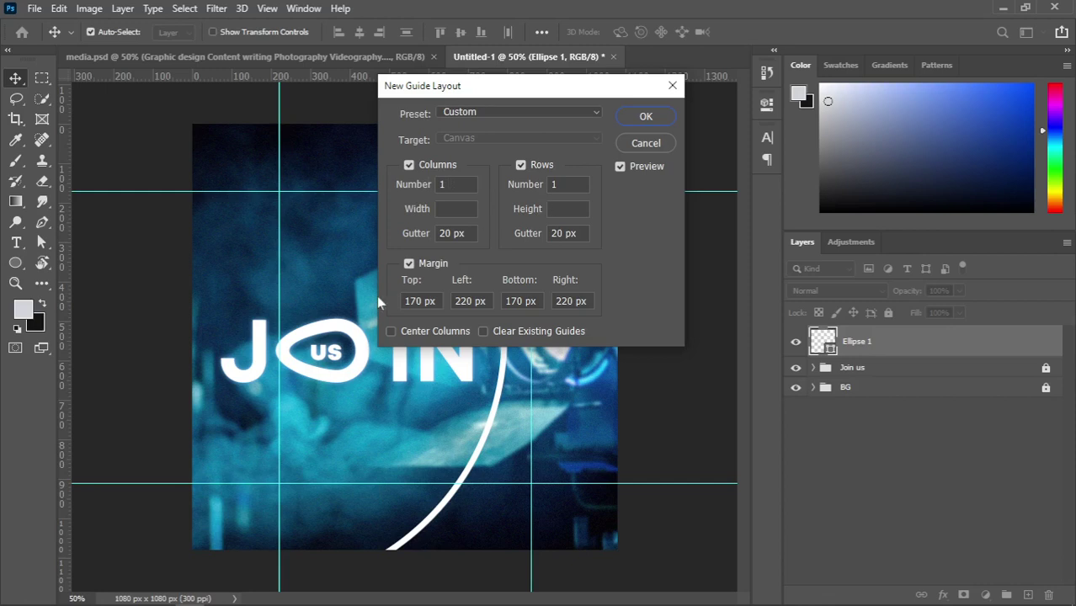
pyautogui.click(420, 301)
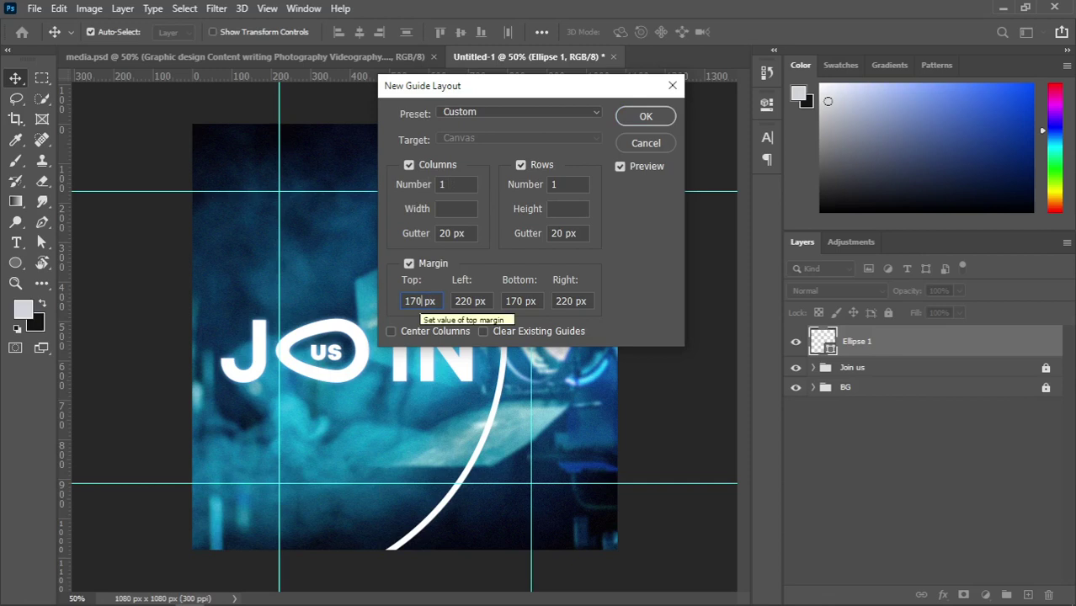
pyautogui.press('BackSpace')
pyautogui.press('BackSpace')
pyautogui.press('BackSpace')
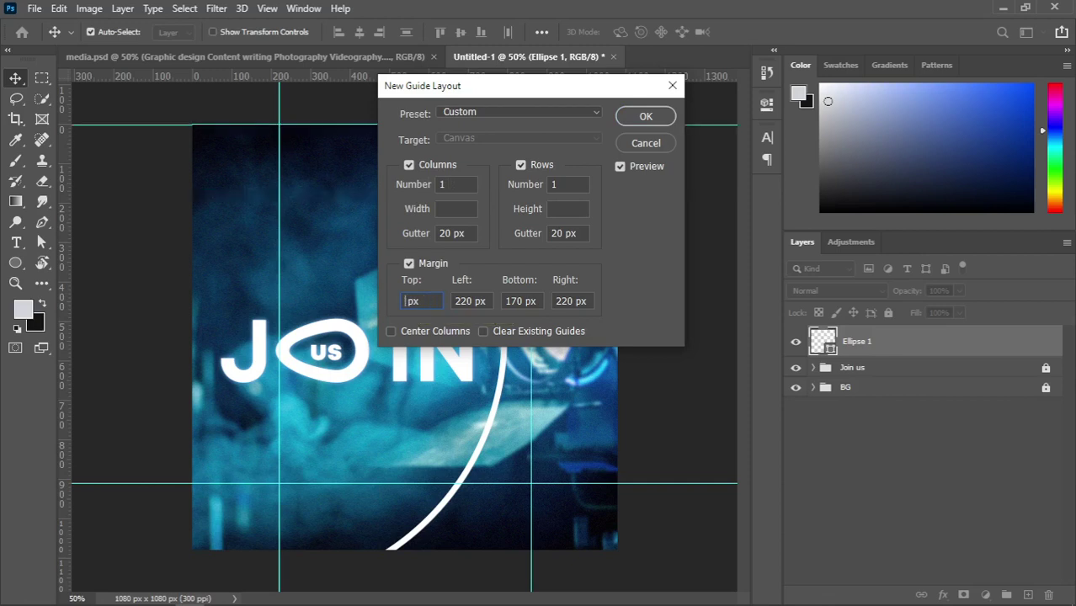
pyautogui.write('75')
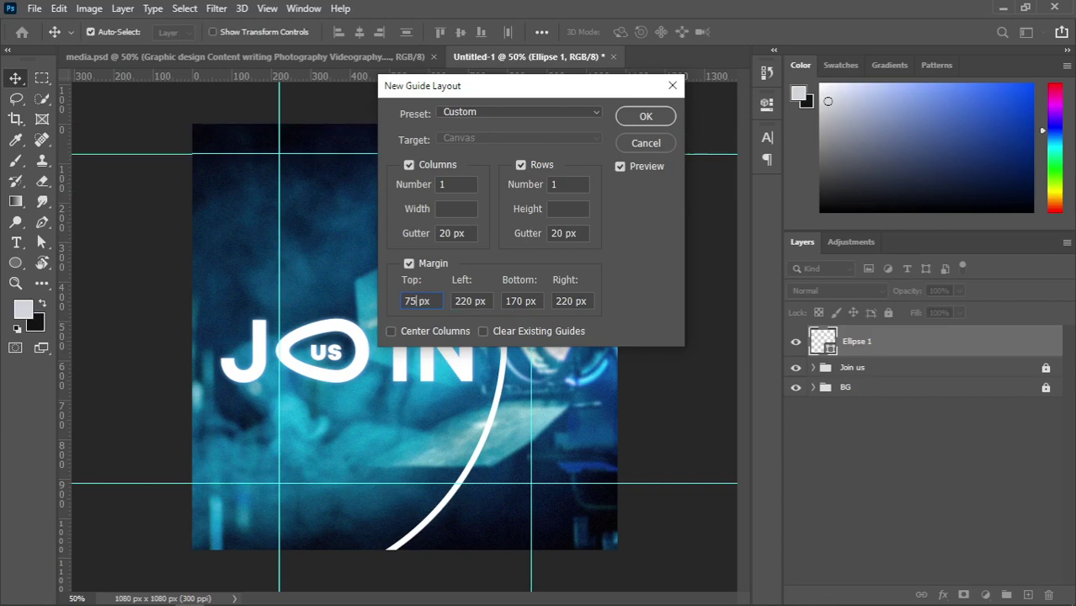
pyautogui.press('Tab')
pyautogui.write('75')
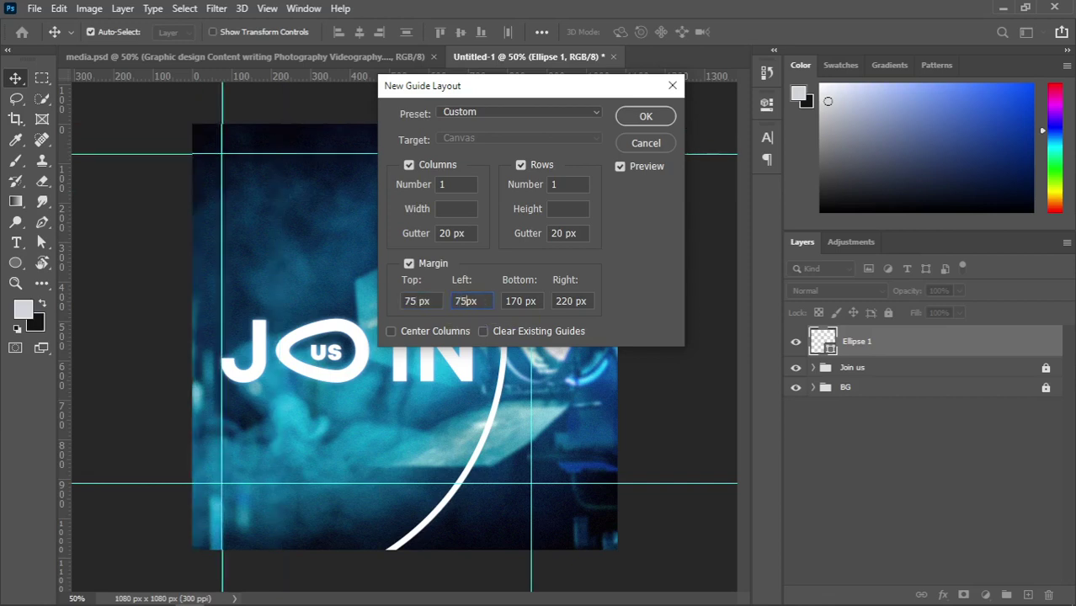
pyautogui.press('Tab')
pyautogui.write('75')
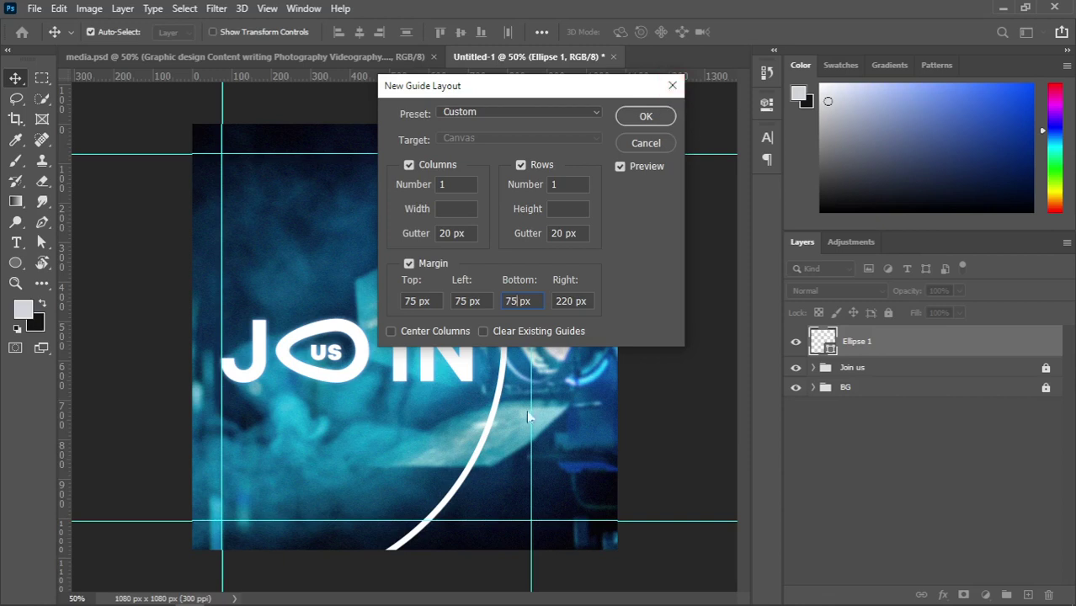
pyautogui.doubleClick(562, 300)
pyautogui.write('75')
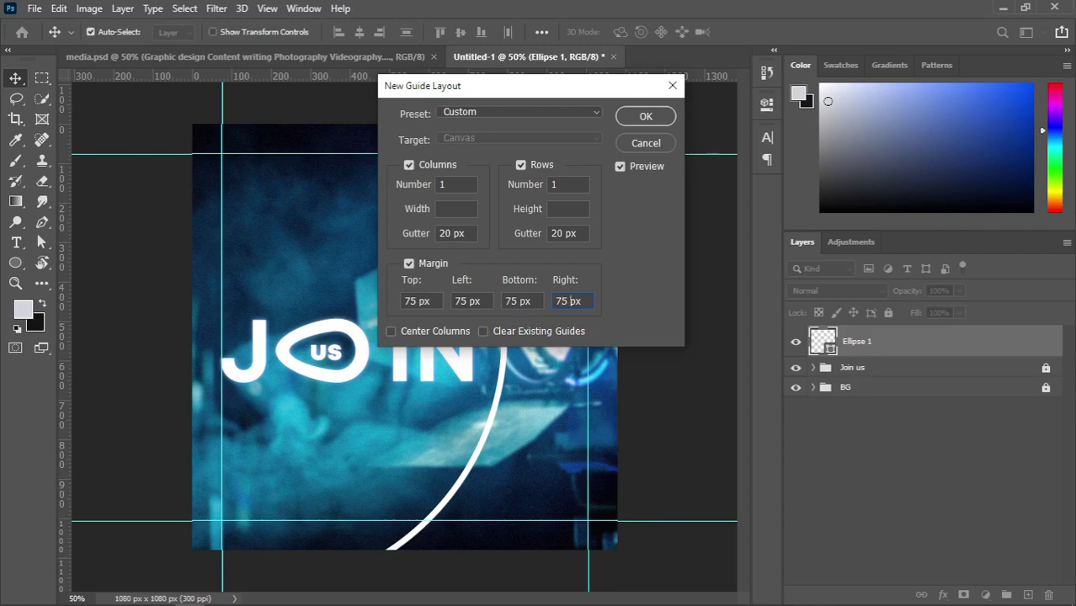
pyautogui.press('Return')
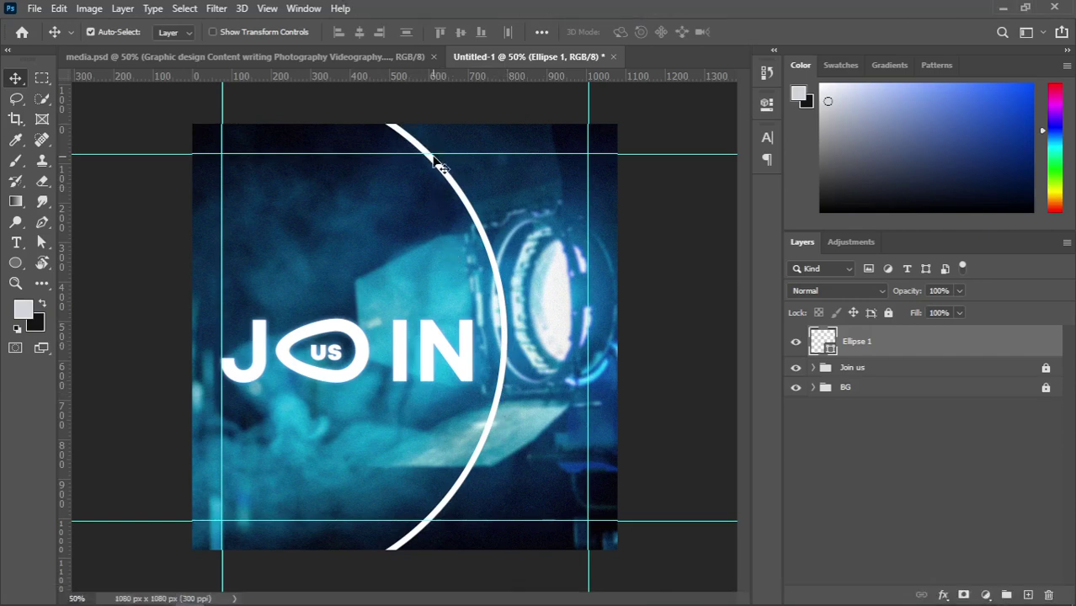
# Undo the guide layout and the earlier guides, and deselect the Ellipse 1 layer
pyautogui.moveTo(432, 156); pyautogui.dragTo(432, 156)
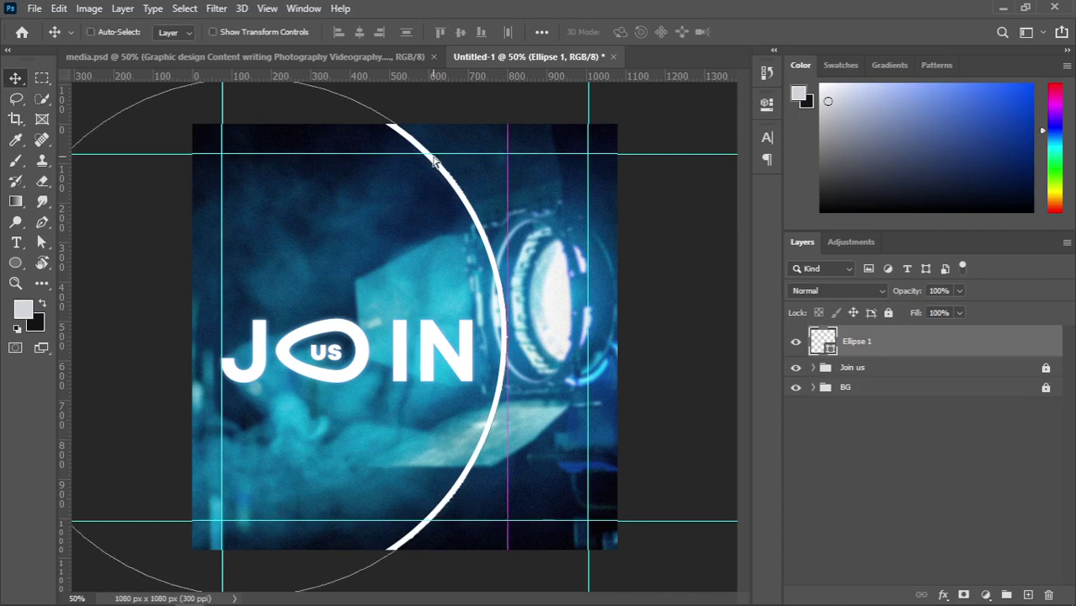
pyautogui.hotkey('ctrl', ';')
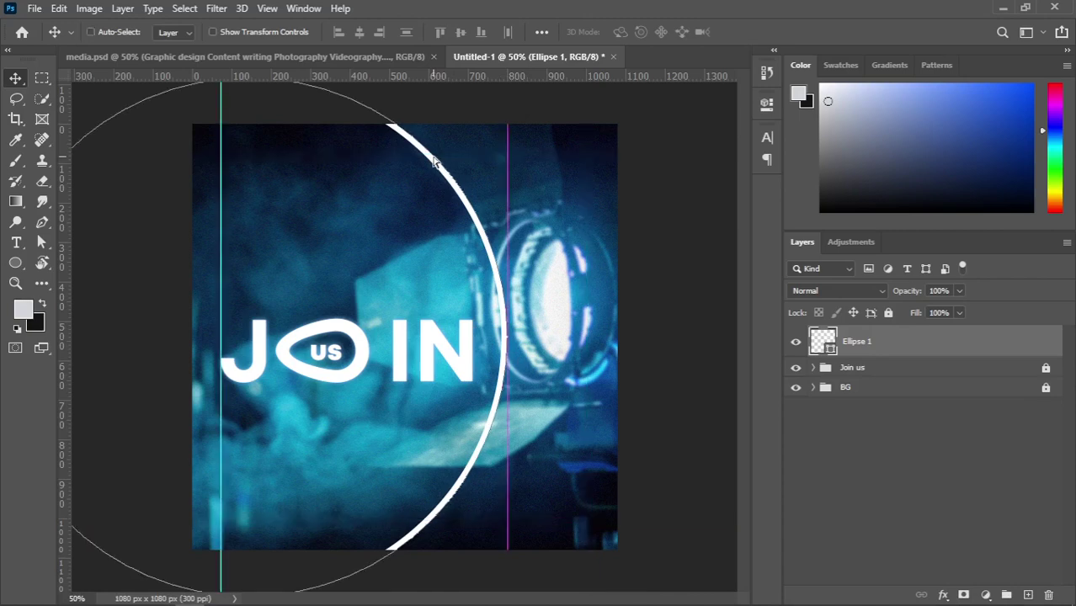
pyautogui.moveTo(433, 160); pyautogui.dragTo(437, 164)
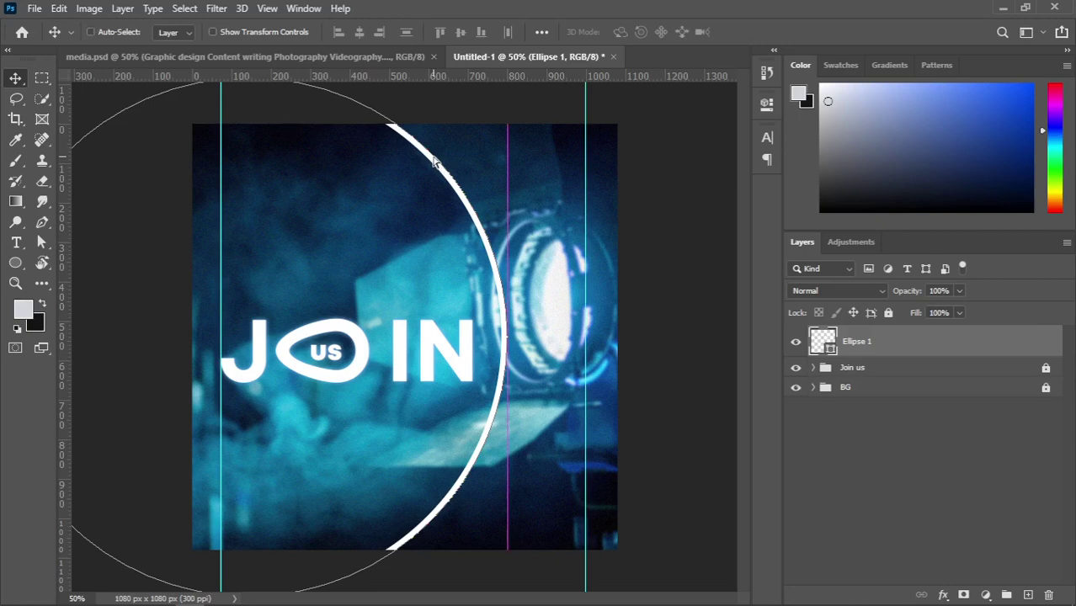
pyautogui.hotkey('ctrl', ';')
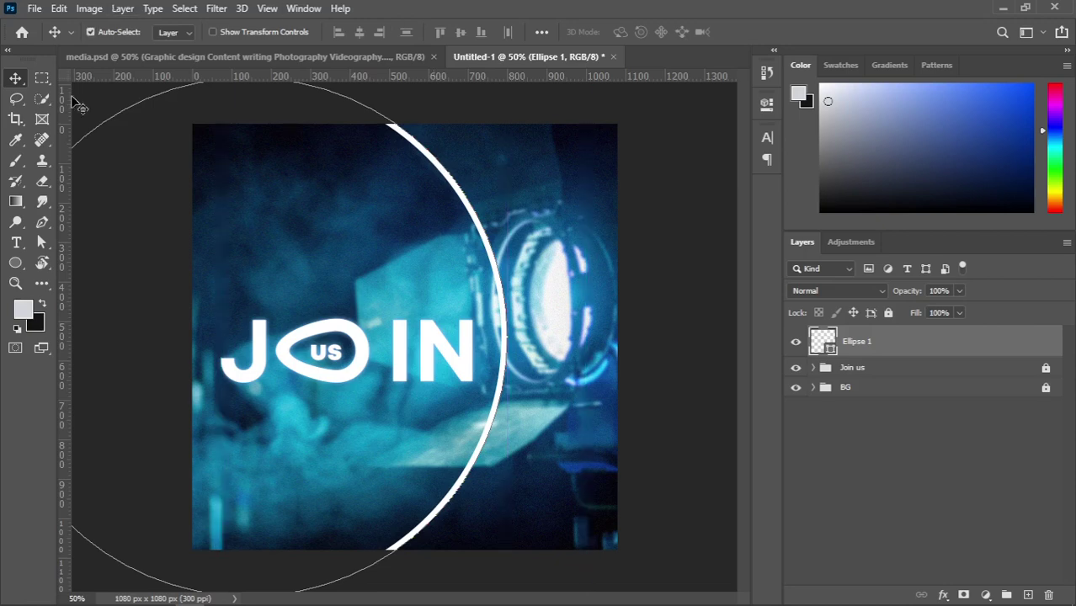
pyautogui.click(110, 178)
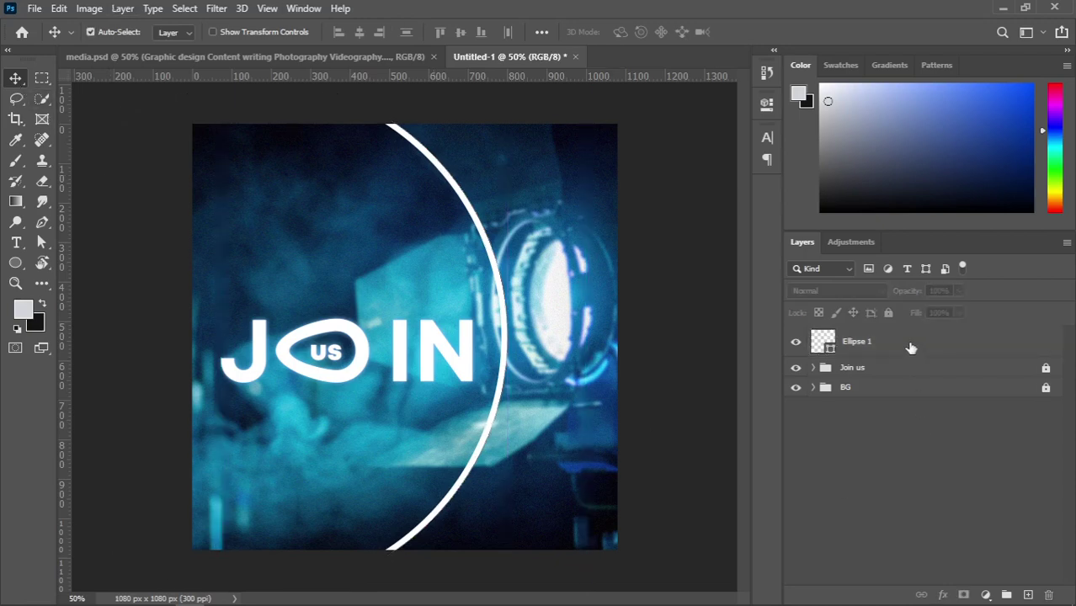
# Duplicate the Ellipse 1 layer directly below the original and select the copy
pyautogui.click(858, 348)
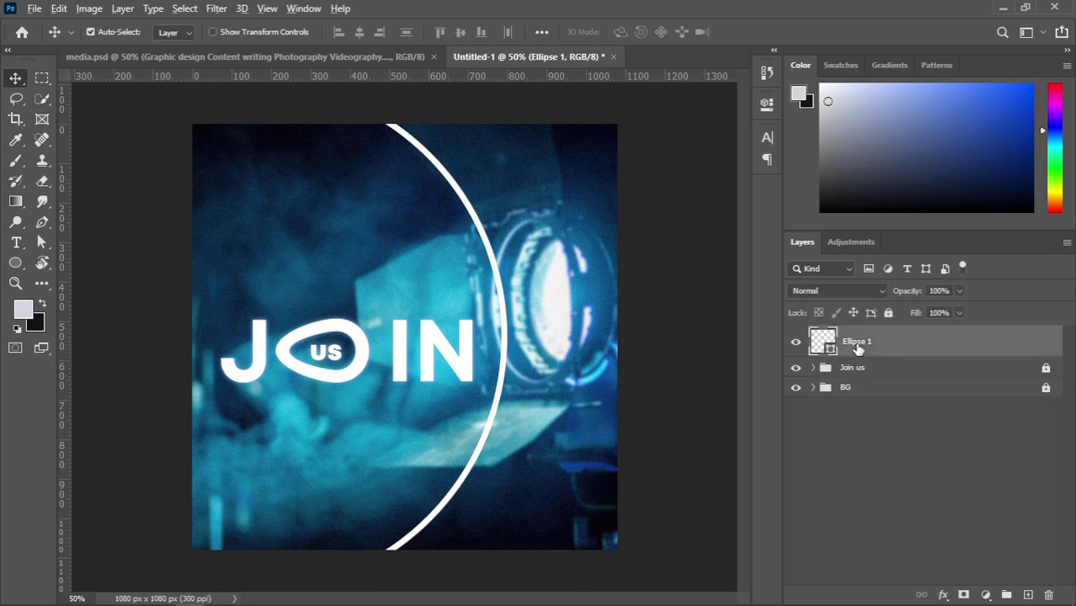
pyautogui.moveTo(858, 349); pyautogui.dragTo(856, 364)
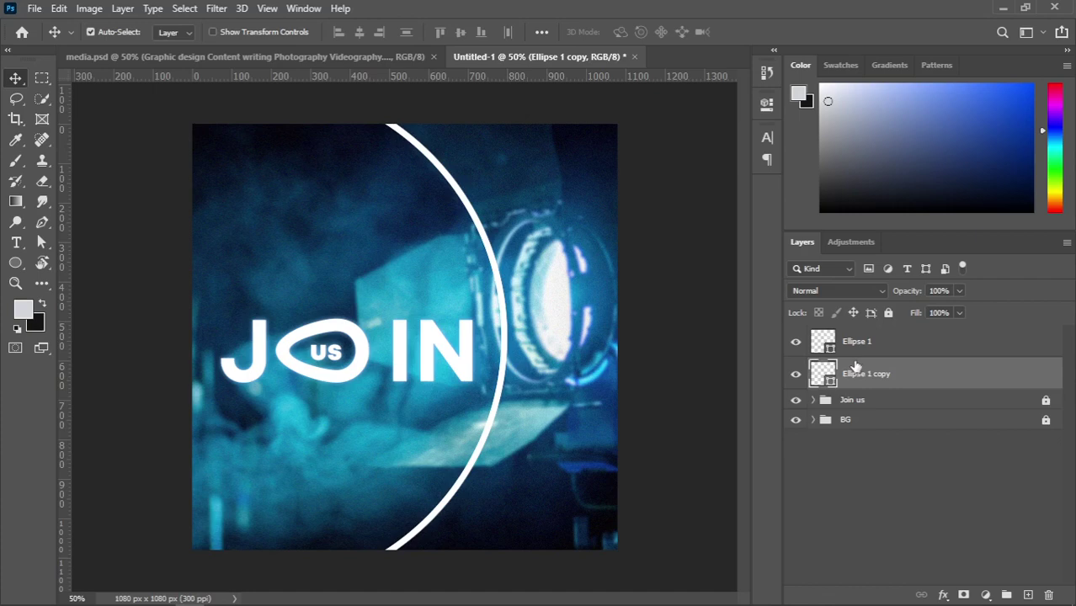
pyautogui.hotkey('alt', ']')
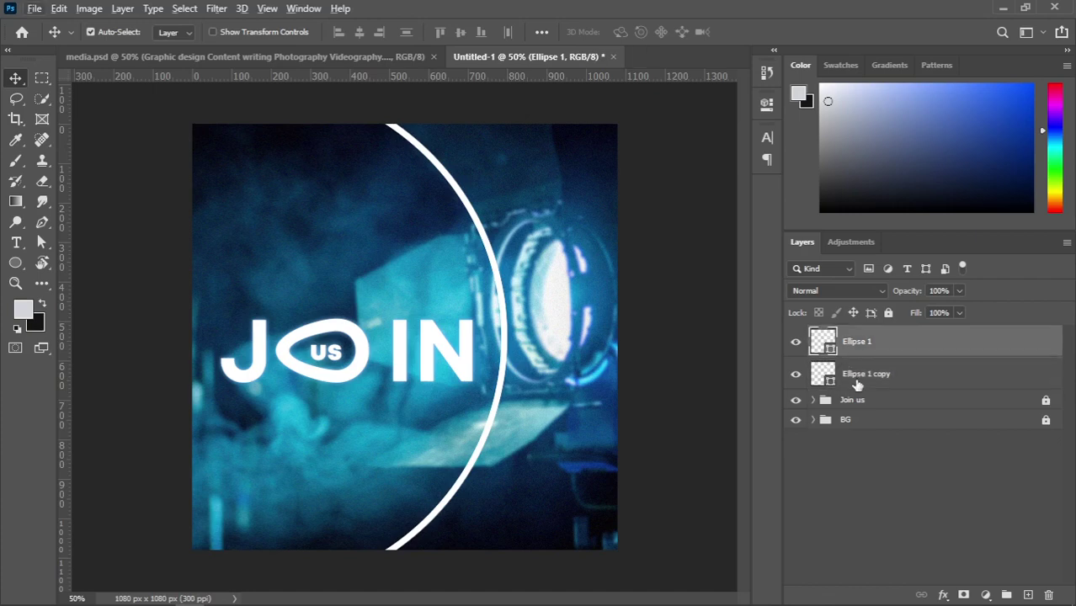
pyautogui.click(857, 384)
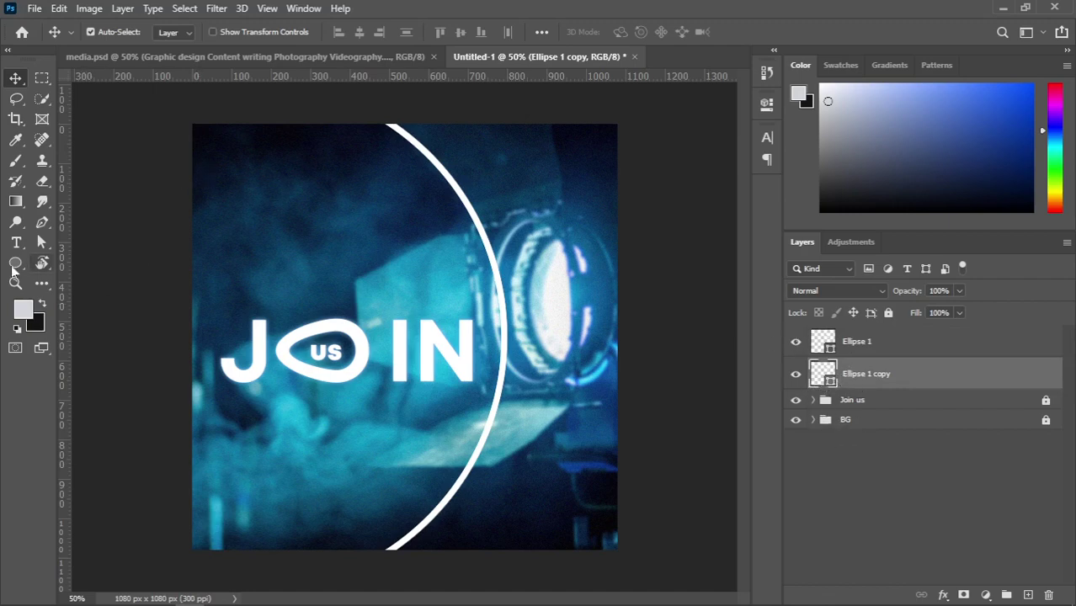
# Change the stroke colour of the Ellipse 1 copy shape to light blue and return to the Move tool
pyautogui.click(14, 265)
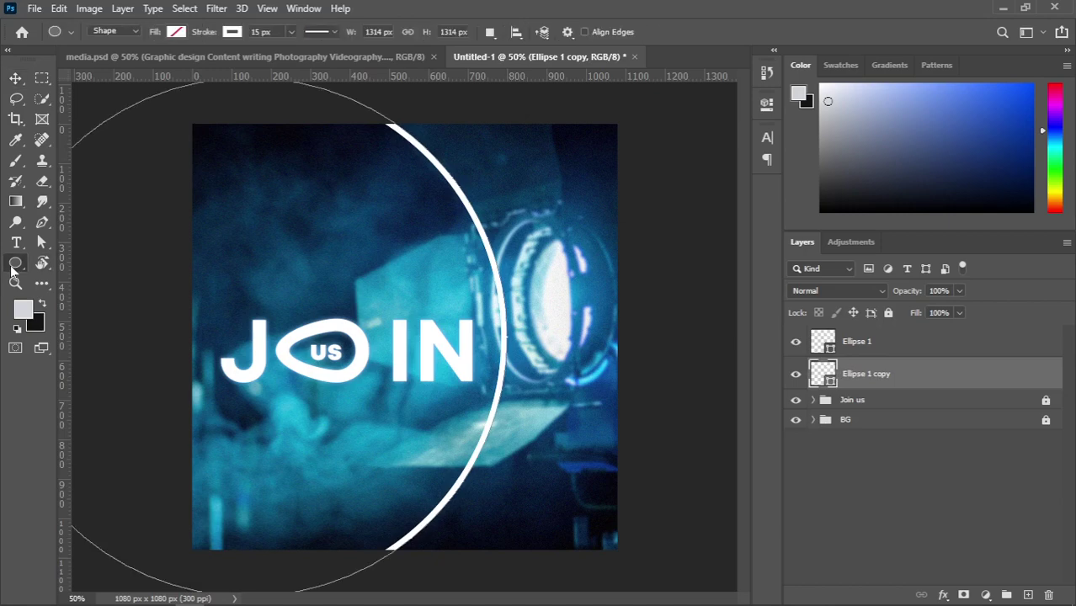
pyautogui.click(231, 32)
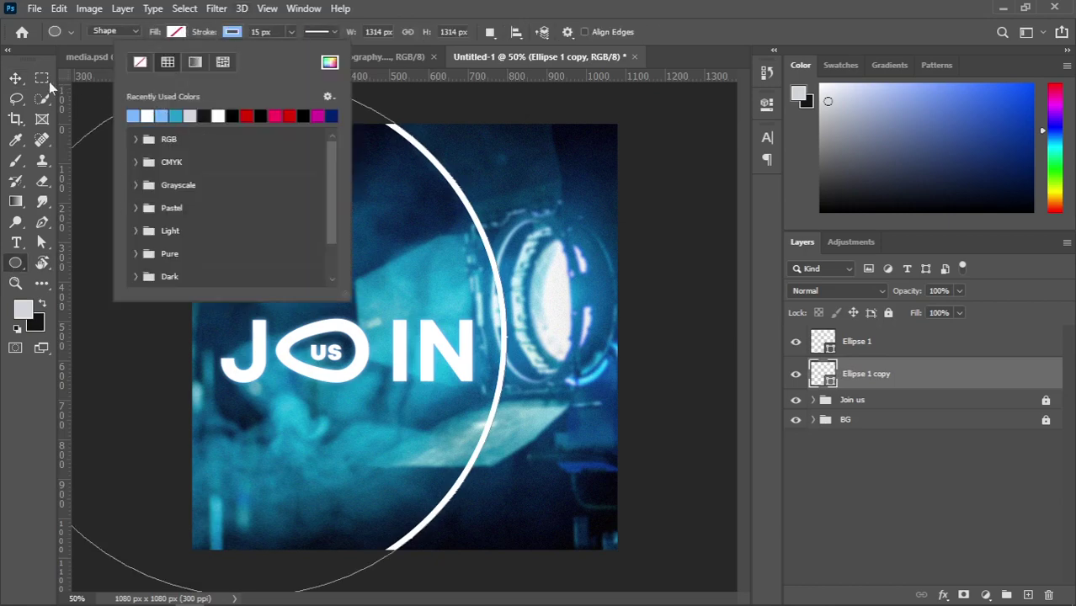
pyautogui.click(15, 78)
pyautogui.click(15, 77)
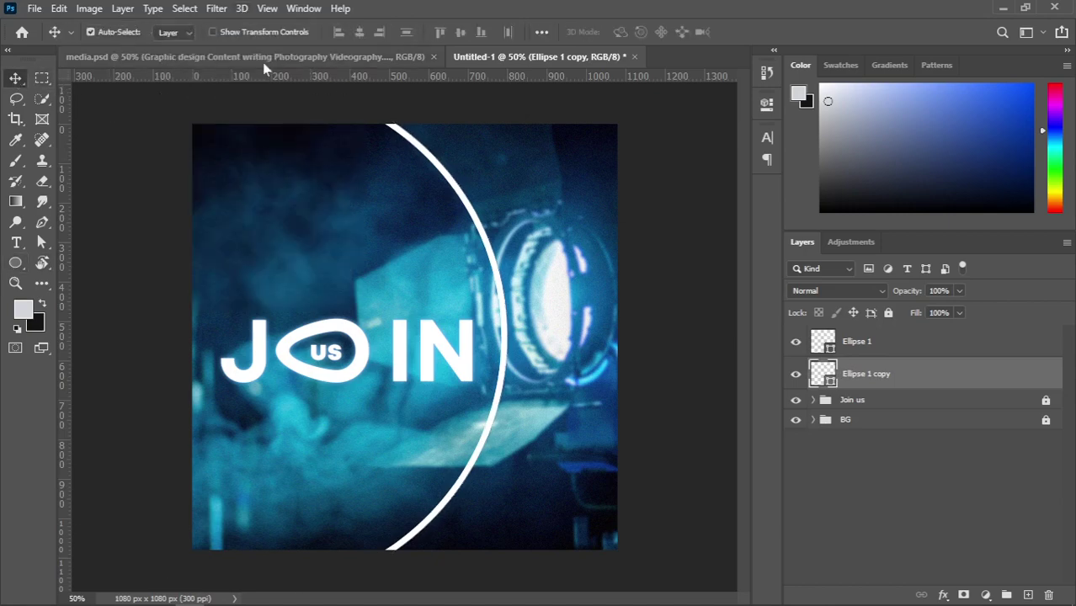
# Rasterize the Ellipse 1 copy shape and apply a Gaussian Blur with a 7.6 pixel radius to it
pyautogui.click(267, 9)
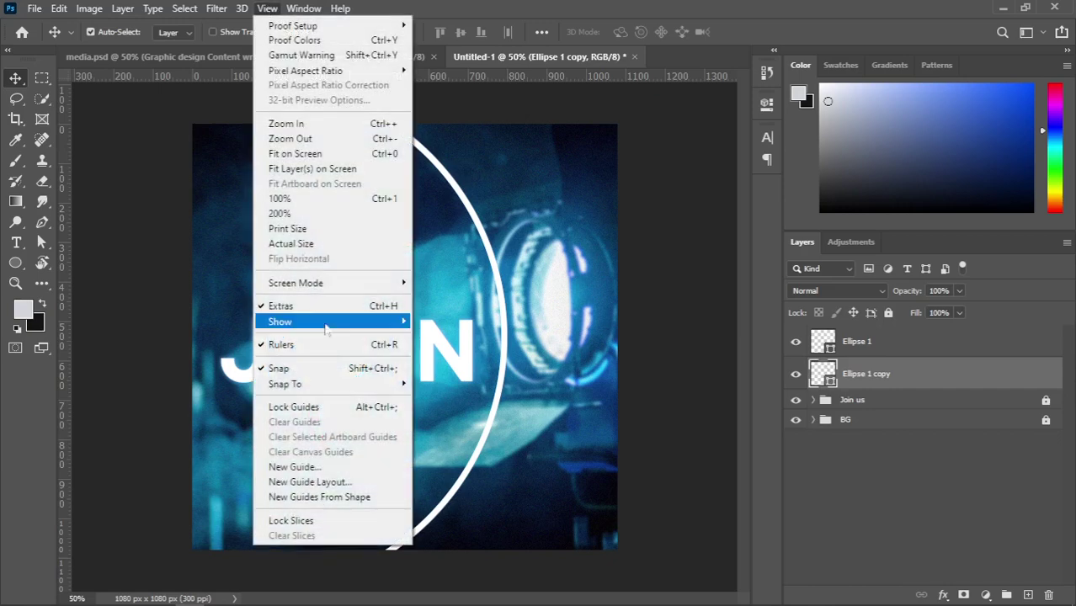
pyautogui.moveTo(214, 10)
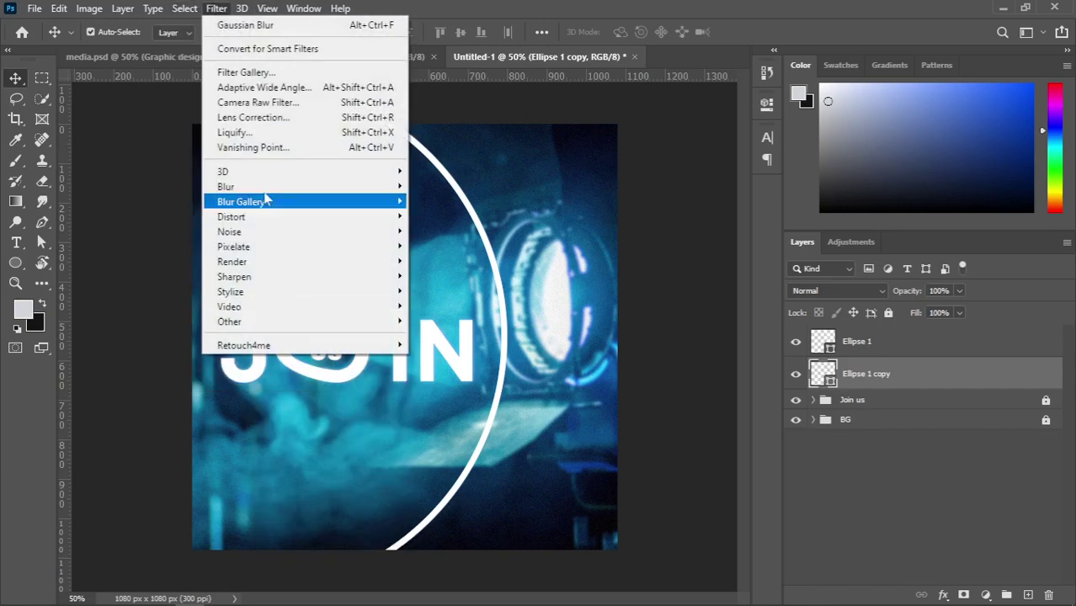
pyautogui.moveTo(337, 187)
pyautogui.click(461, 250)
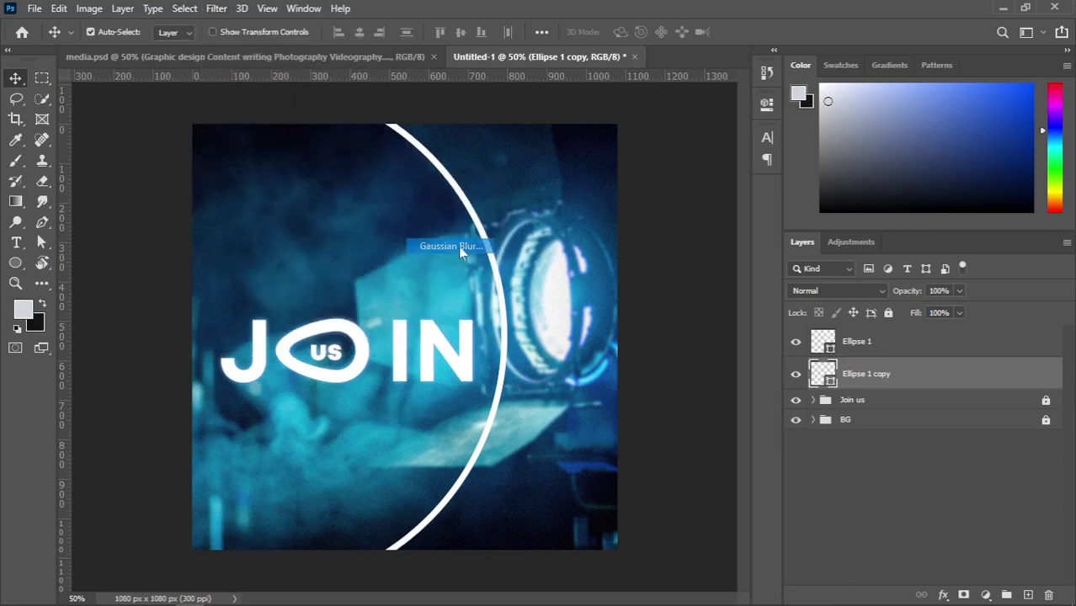
pyautogui.click(634, 242)
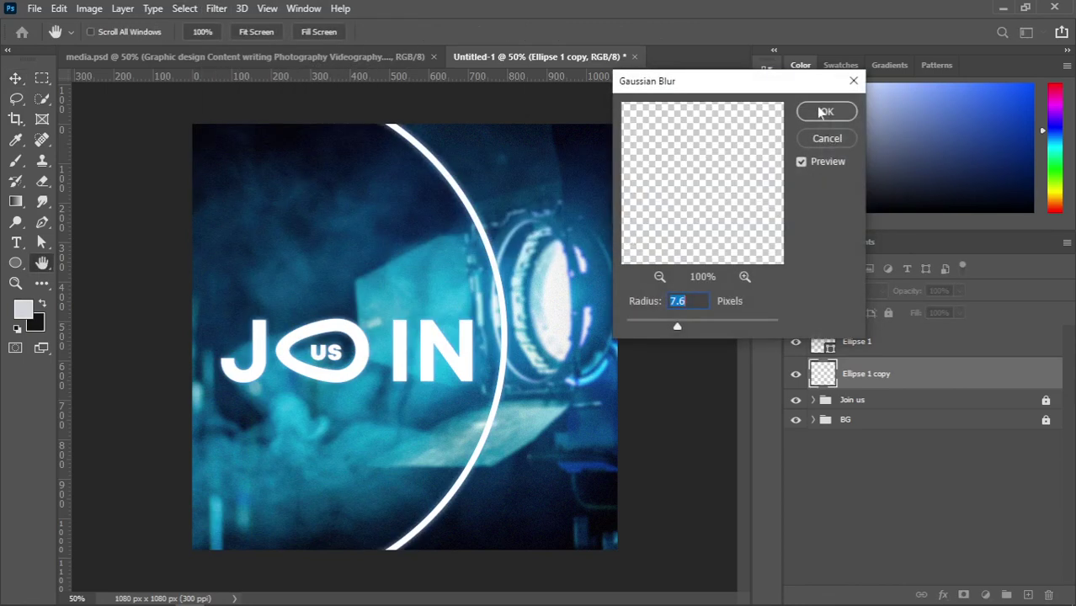
pyautogui.click(824, 111)
# Lock both the Ellipse 1 and Ellipse 1 copy layers completely, and deselect them
pyautogui.click(865, 339)
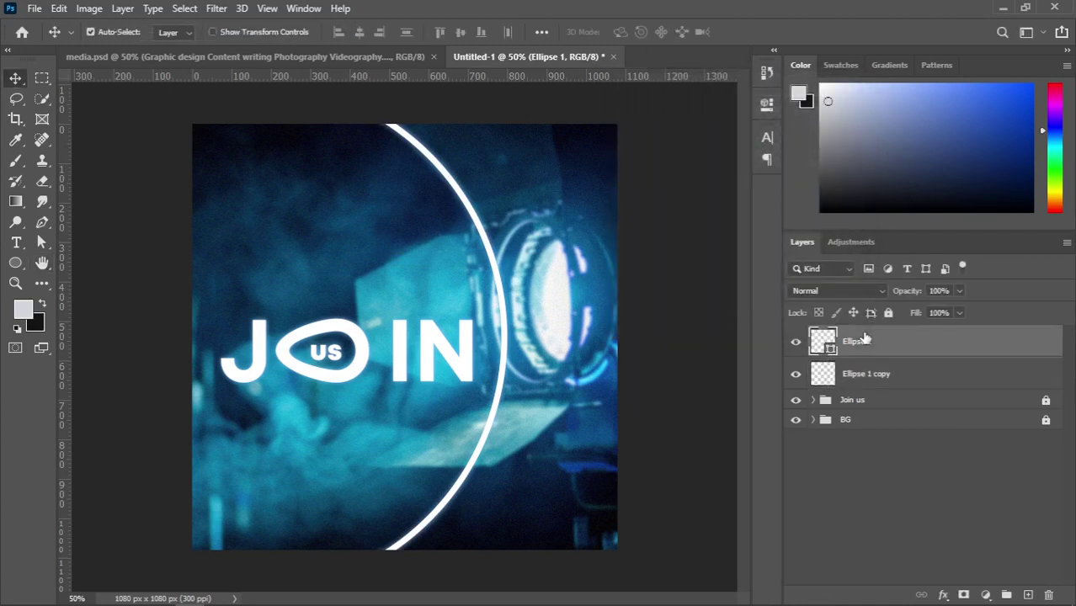
pyautogui.keyDown('shift'); pyautogui.click(882, 376); pyautogui.keyUp('shift')
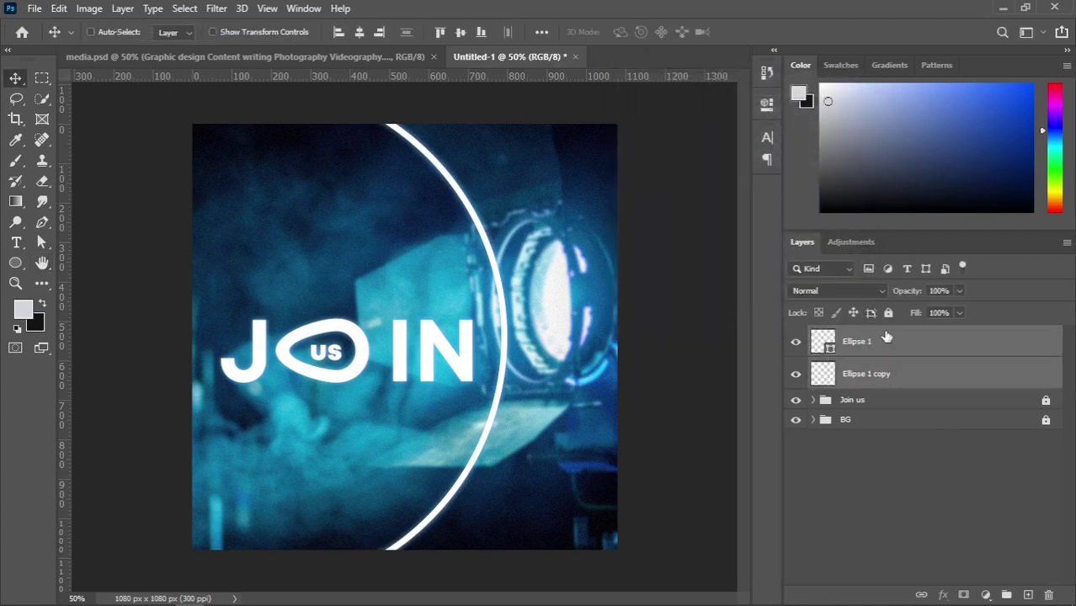
pyautogui.click(888, 313)
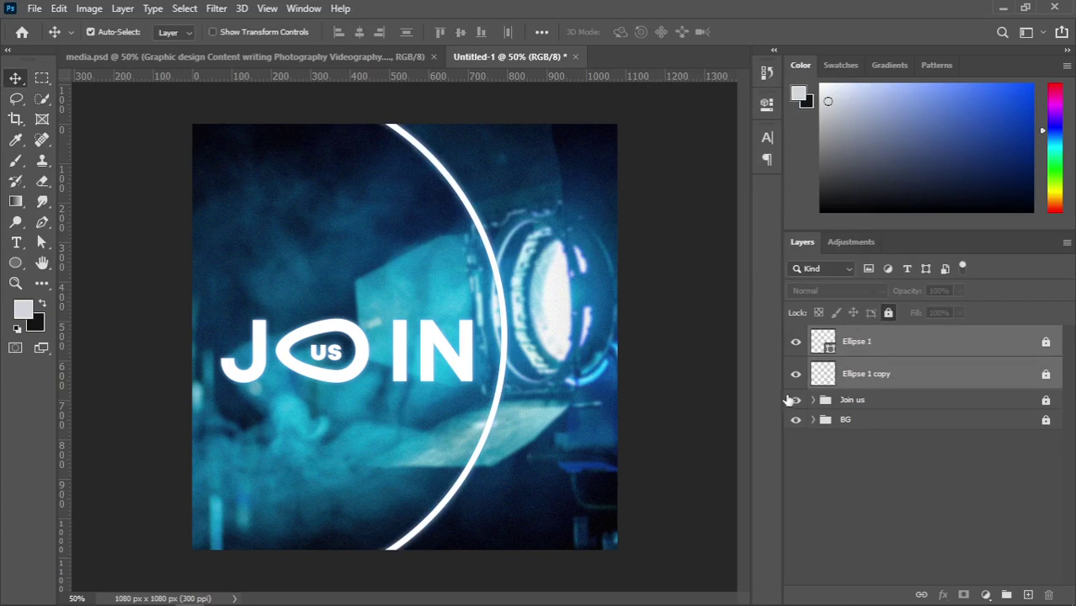
pyautogui.click(821, 439)
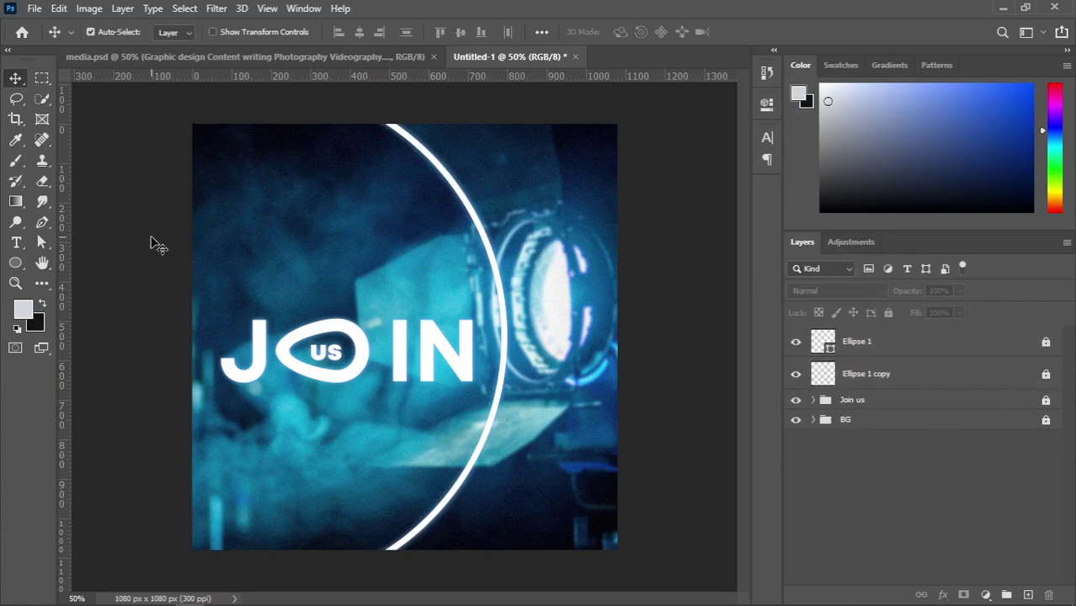
# Place the handsome-african-guy-with-stylish-haircut photo from the Downloads folder as an embedded image, keeping its default size and position
pyautogui.click(37, 11)
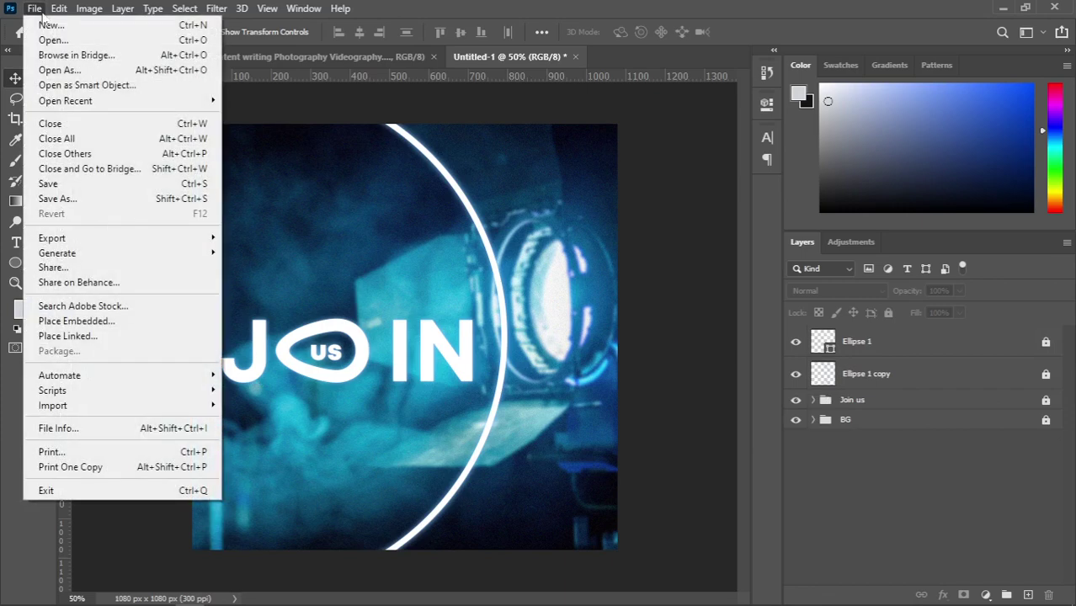
pyautogui.click(129, 322)
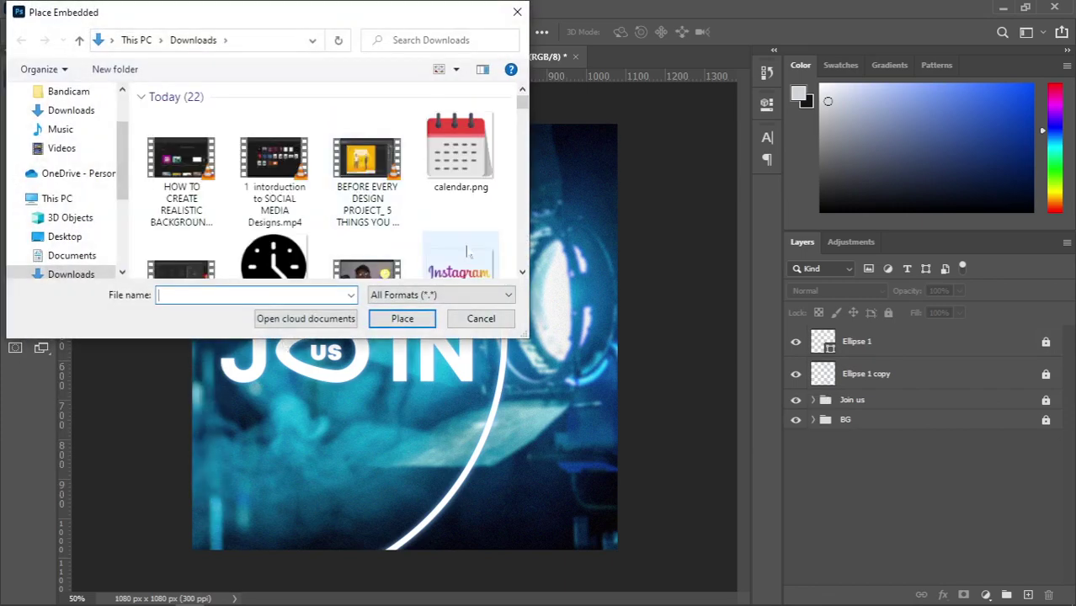
pyautogui.click(521, 274)
pyautogui.click(521, 274)
pyautogui.click(522, 274)
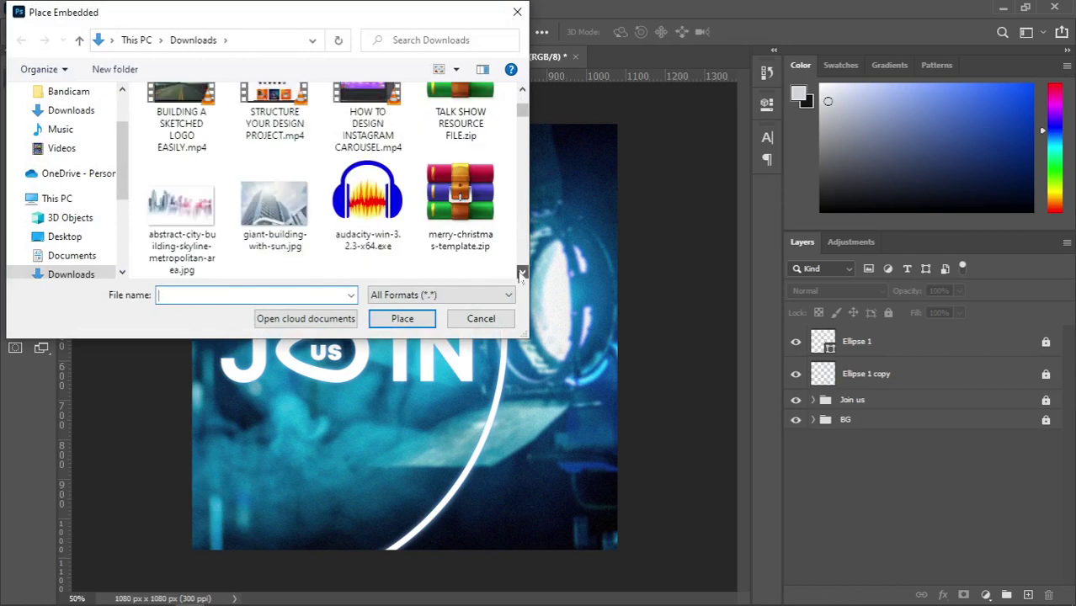
pyautogui.click(521, 274)
pyautogui.click(521, 273)
pyautogui.click(521, 273)
pyautogui.click(522, 274)
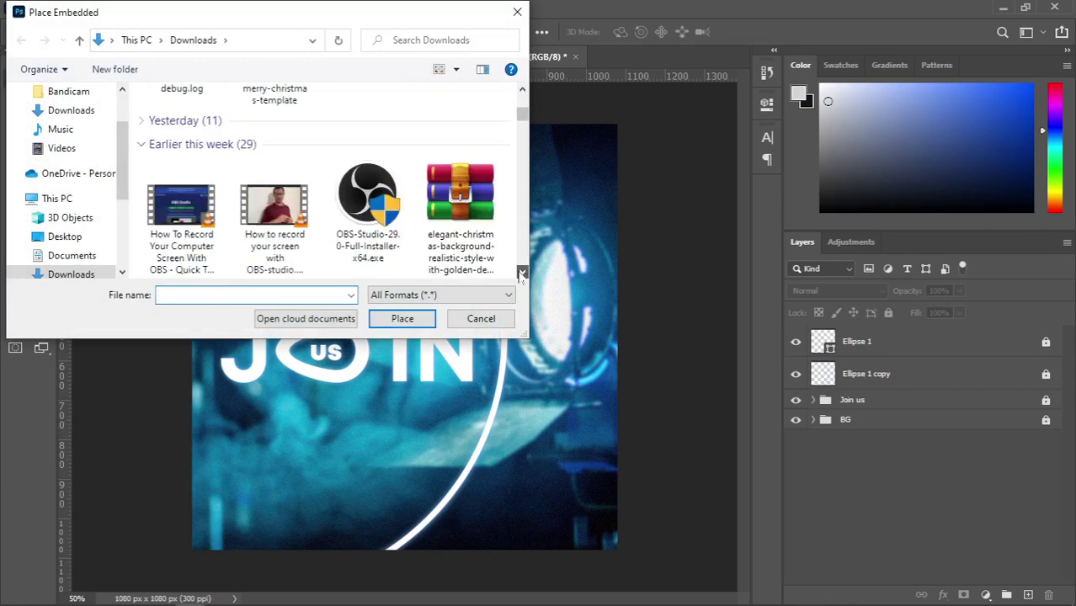
pyautogui.click(521, 273)
pyautogui.click(522, 274)
pyautogui.click(521, 274)
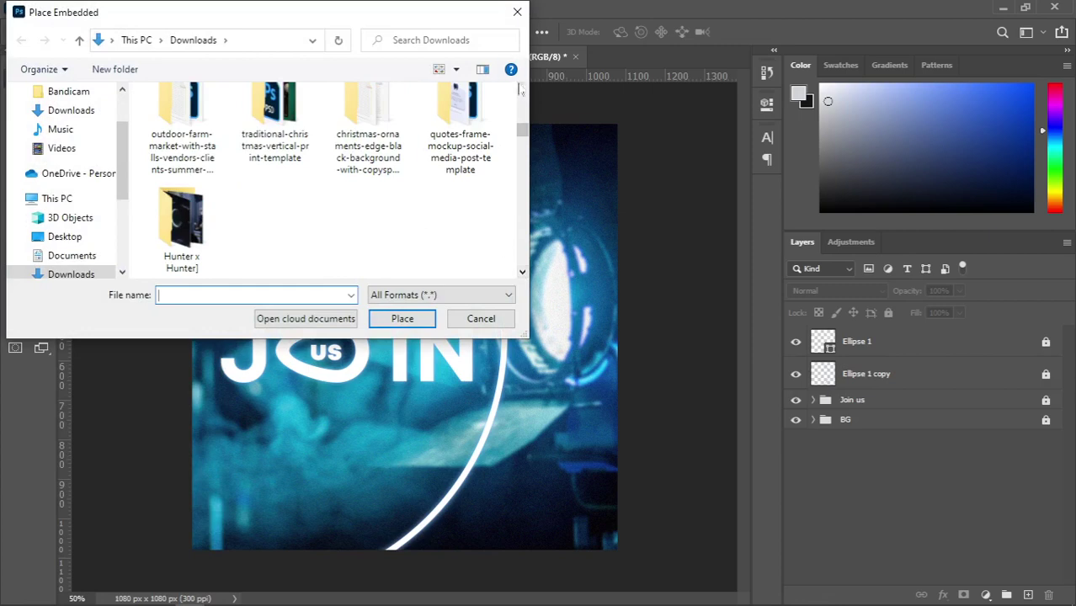
pyautogui.click(522, 91)
pyautogui.click(522, 91)
pyautogui.click(274, 225)
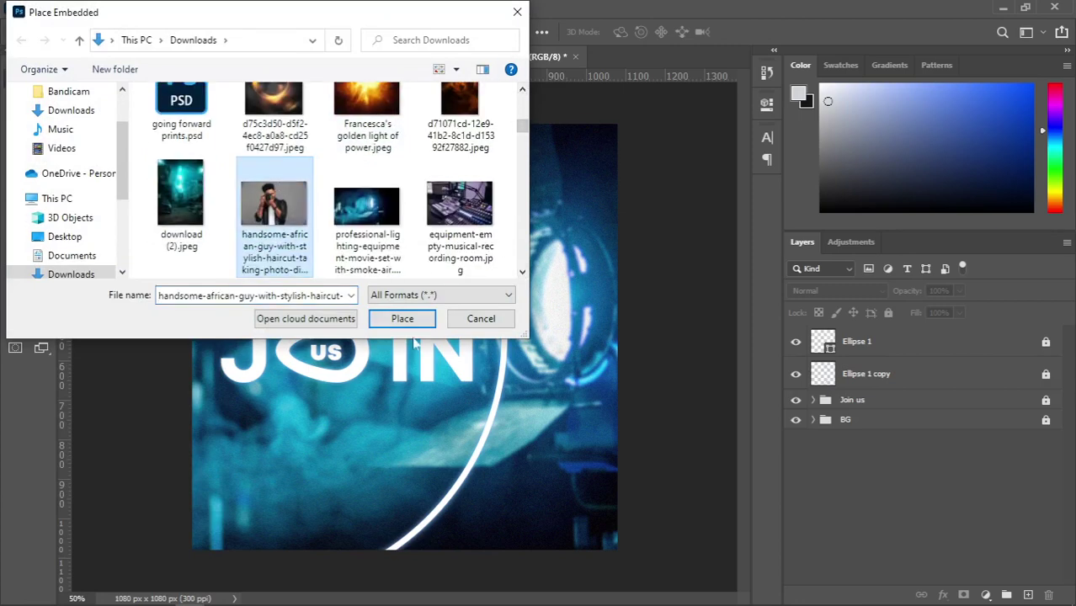
pyautogui.click(402, 318)
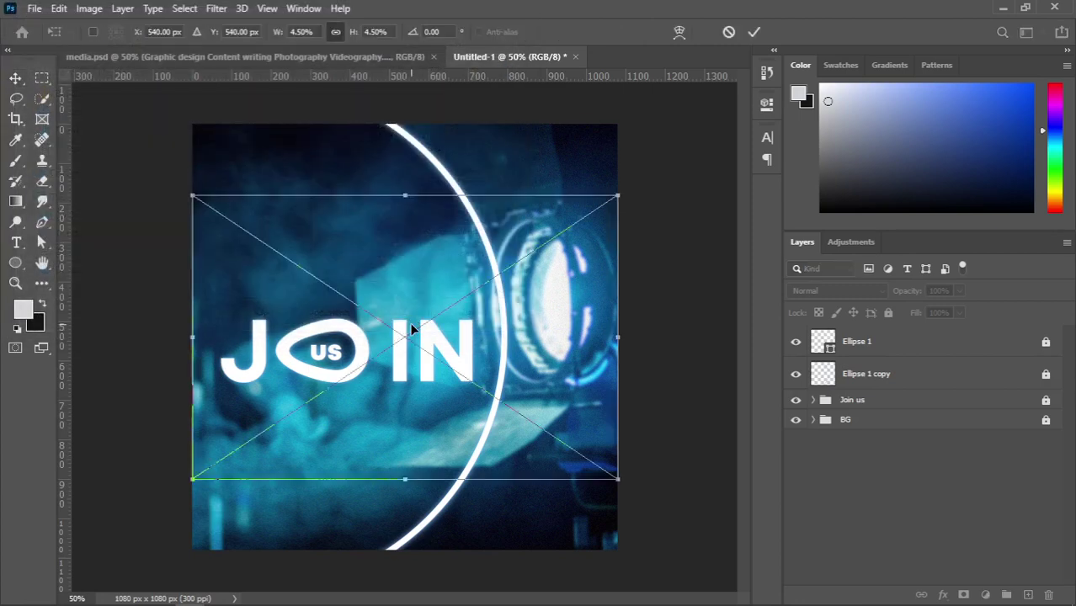
pyautogui.press('Return')
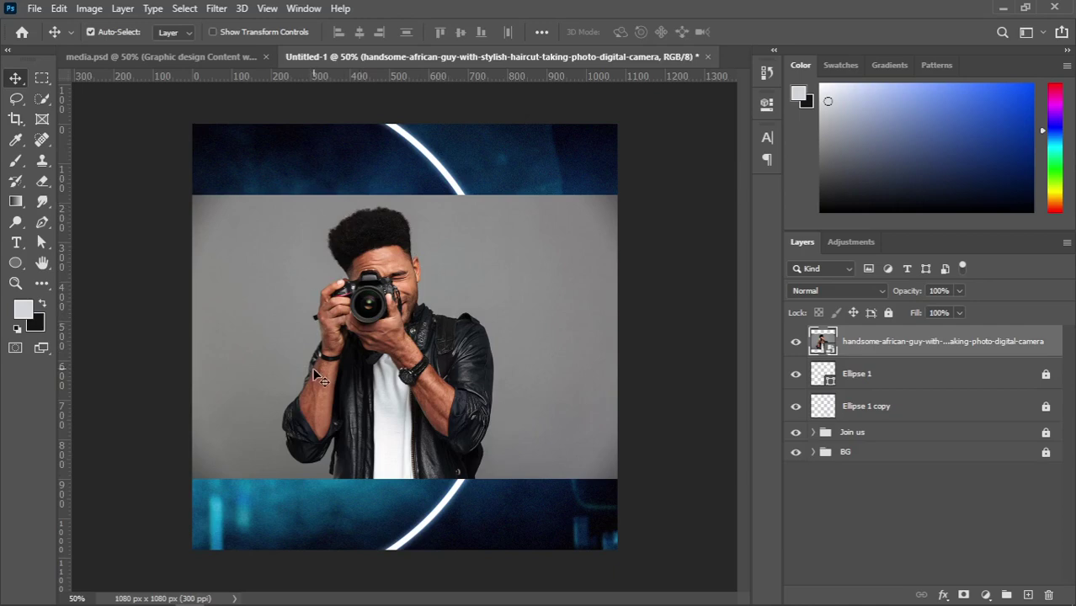
# Rasterize the placed photographer photo and mask out its grey backdrop with the Remove Background quick action
pyautogui.rightClick(880, 347)
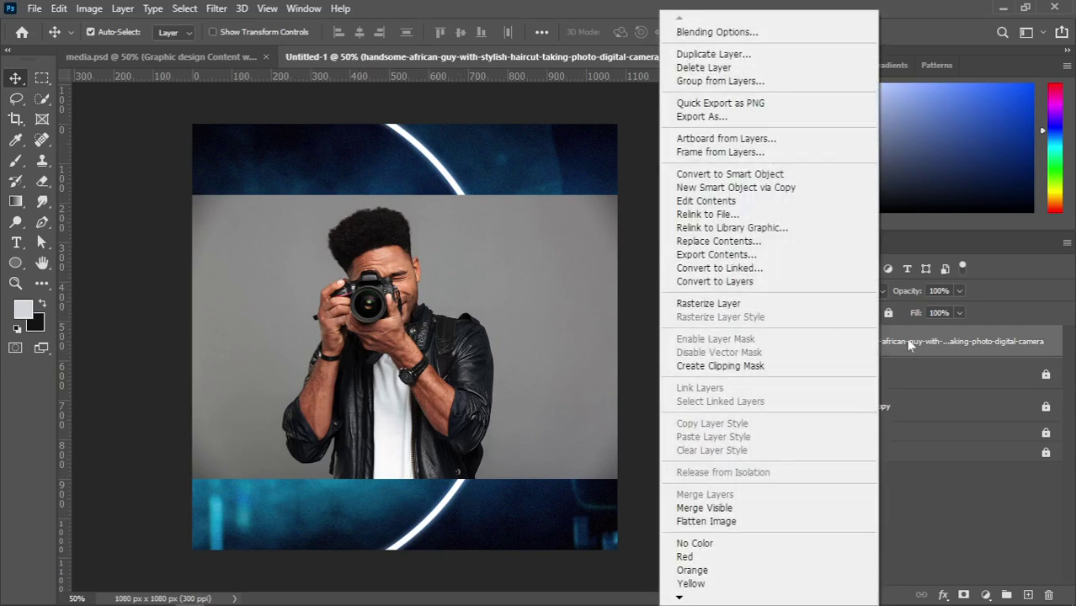
pyautogui.click(783, 303)
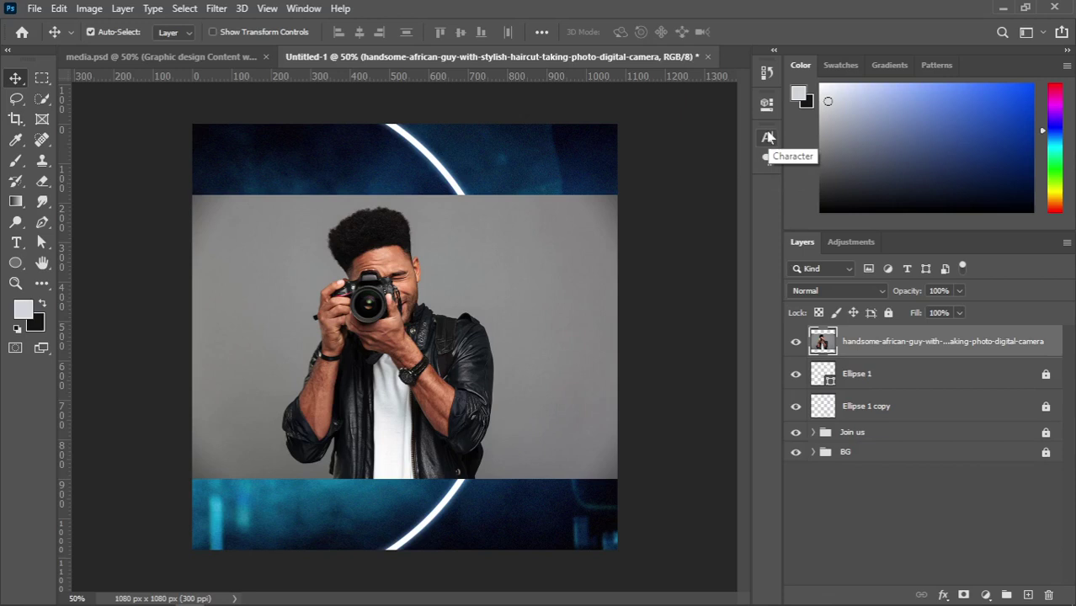
pyautogui.click(767, 104)
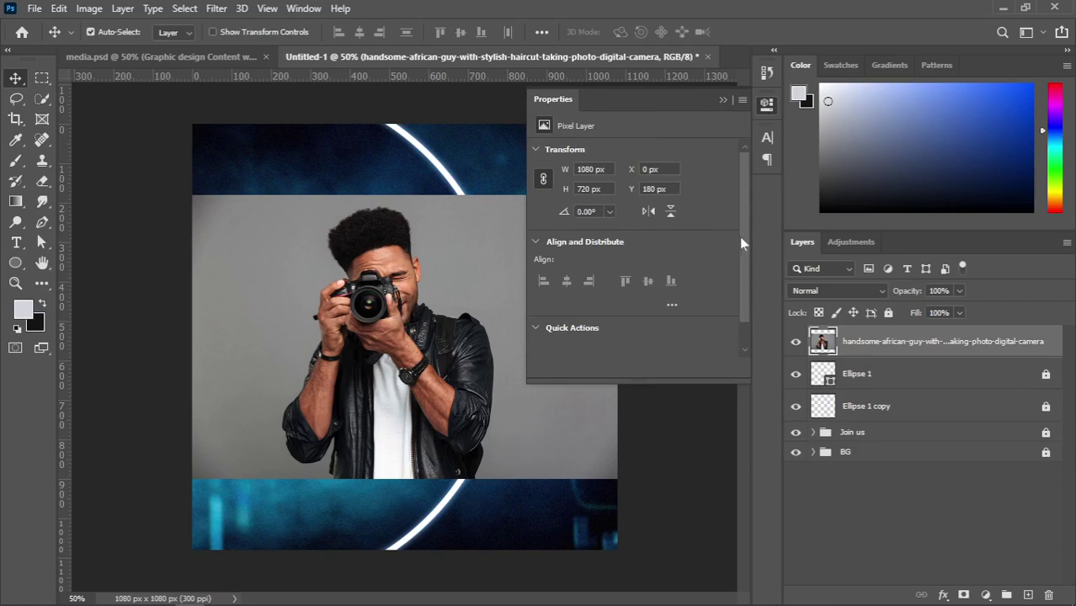
pyautogui.moveTo(741, 239); pyautogui.dragTo(745, 277)
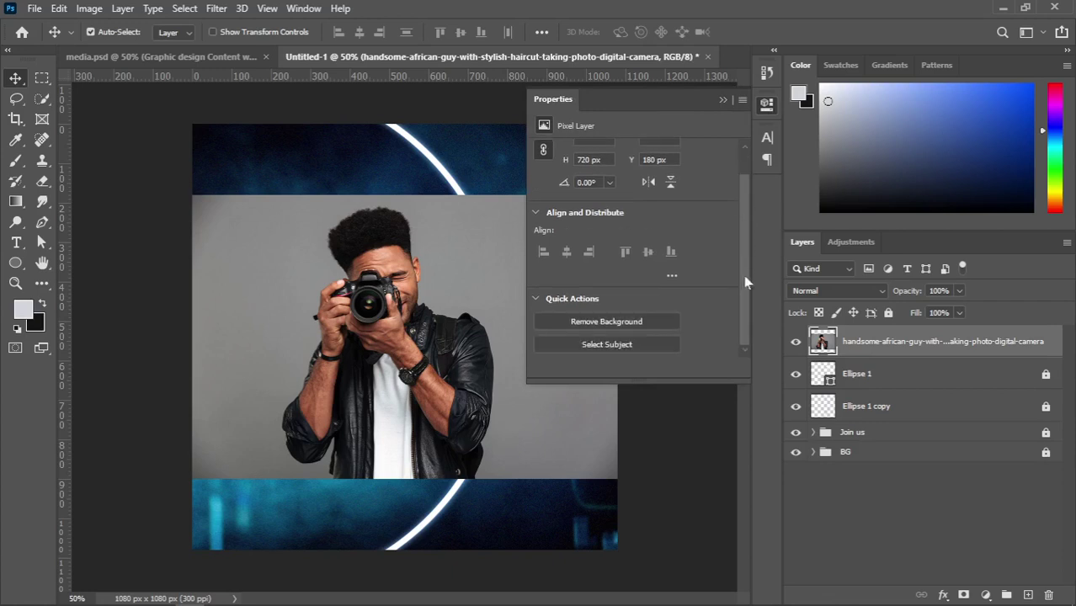
pyautogui.click(610, 326)
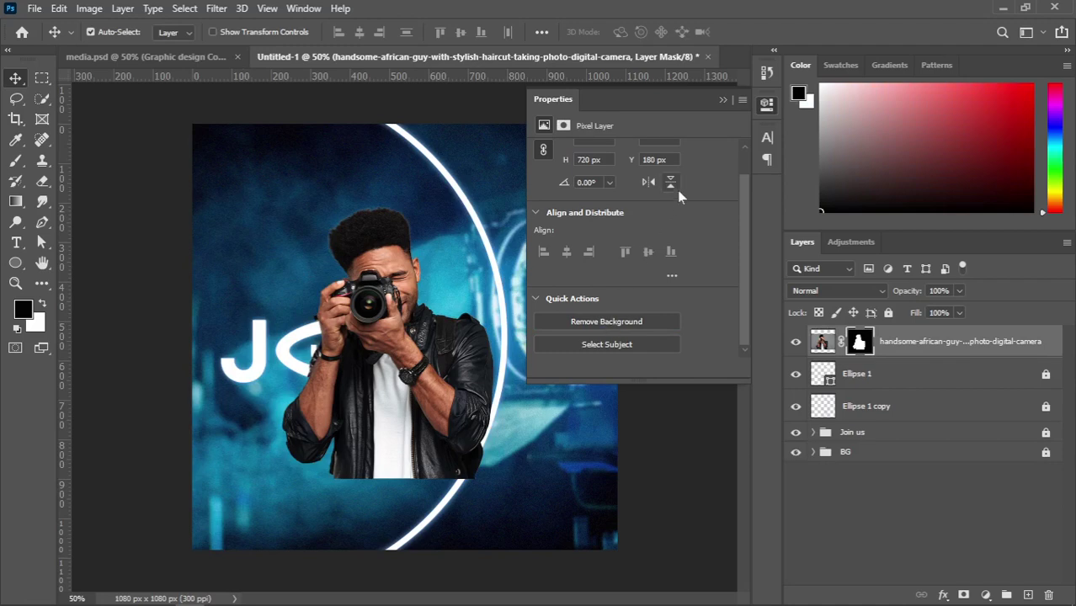
pyautogui.click(721, 102)
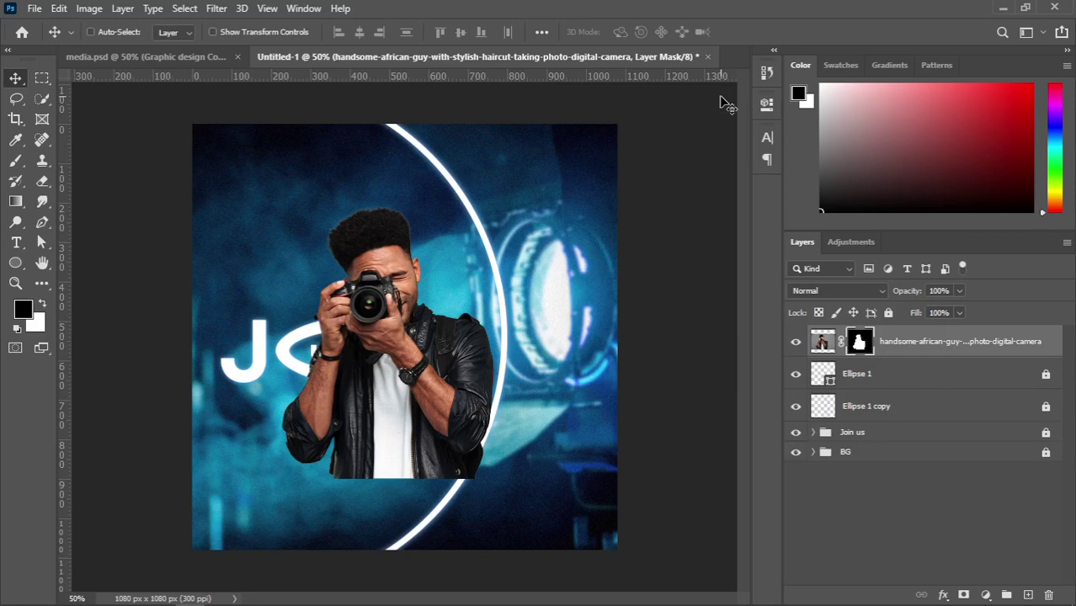
# Duplicate the masked photographer layer directly below the original and hide the original layer
pyautogui.press('ctrl')
pyautogui.press('ctrl')
pyautogui.moveTo(972, 355); pyautogui.dragTo(969, 380)
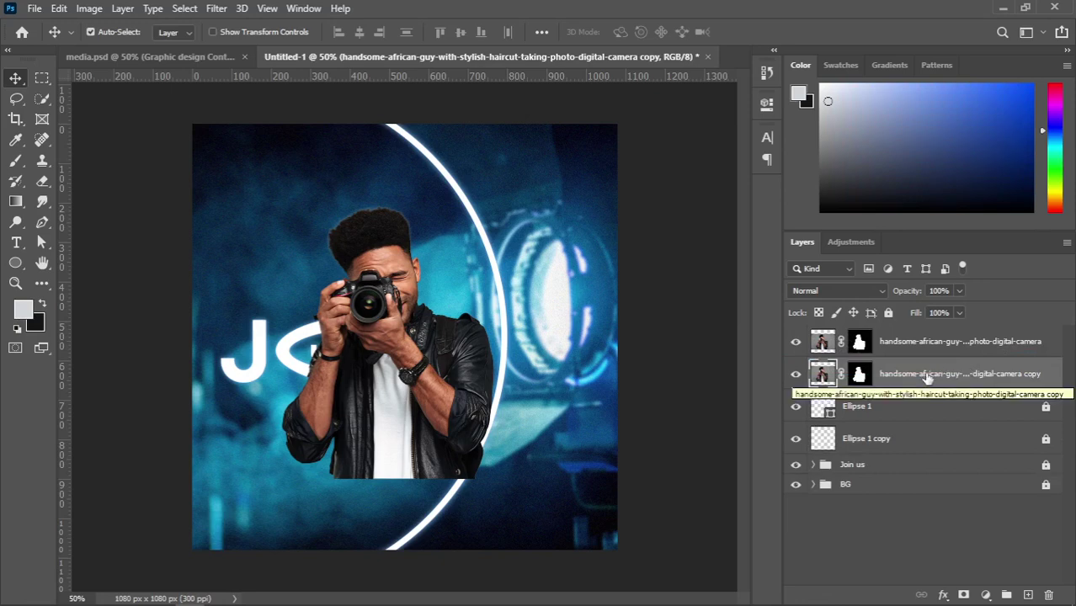
pyautogui.click(795, 345)
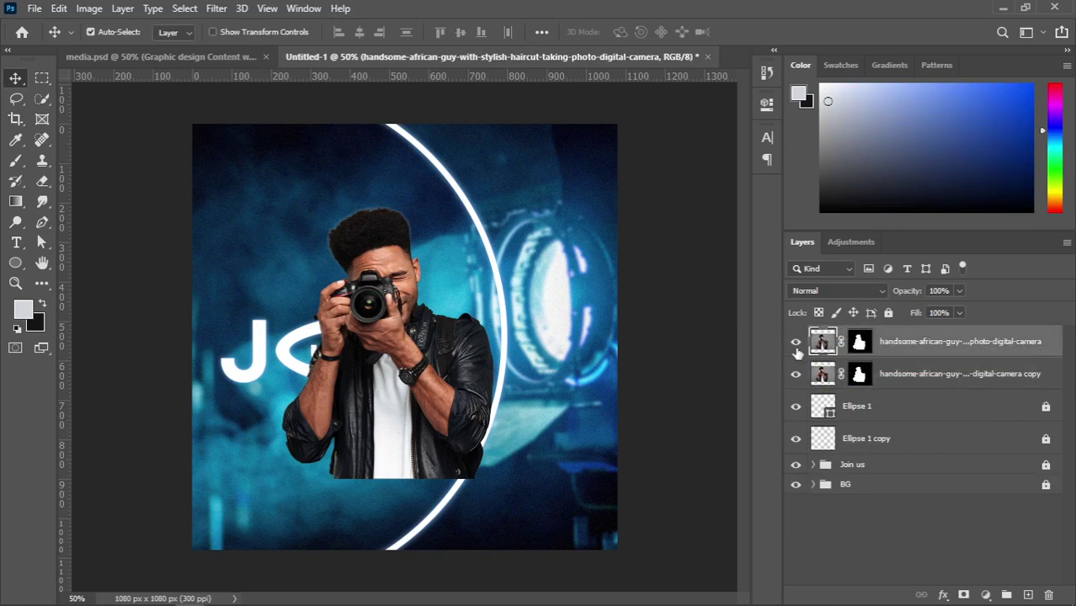
# Replace the photo copy's layer mask with a new one made from a Quick Selection of the whole photographer
pyautogui.rightClick(861, 378)
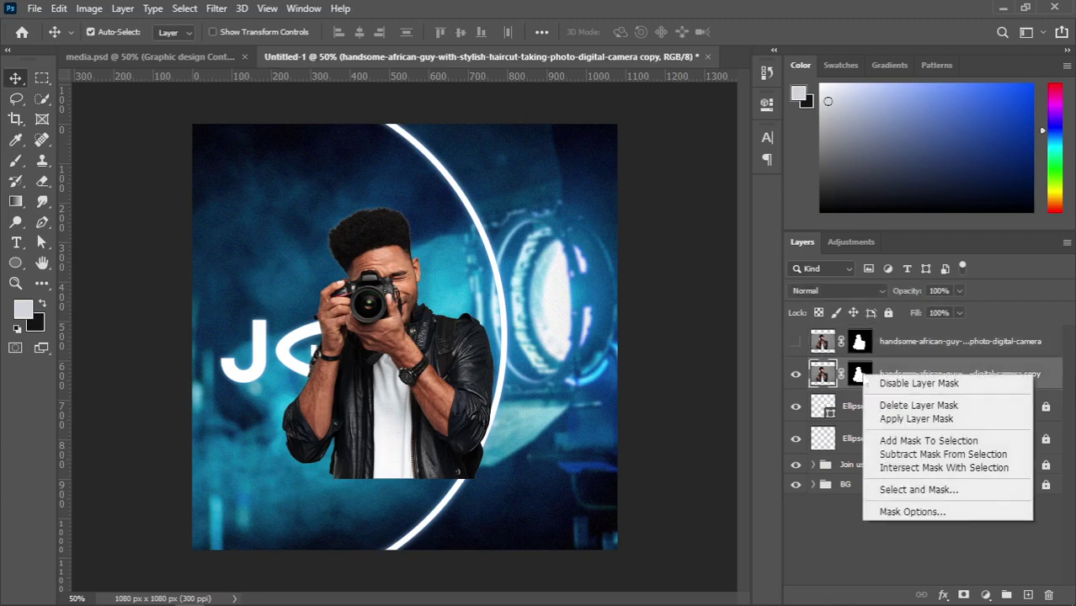
pyautogui.click(894, 404)
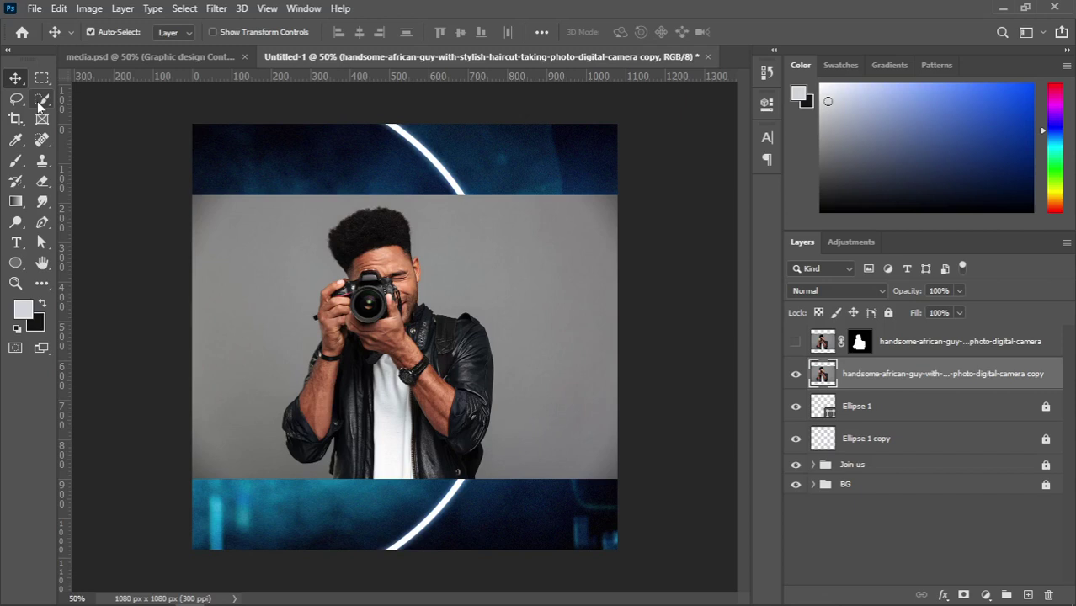
pyautogui.click(39, 105)
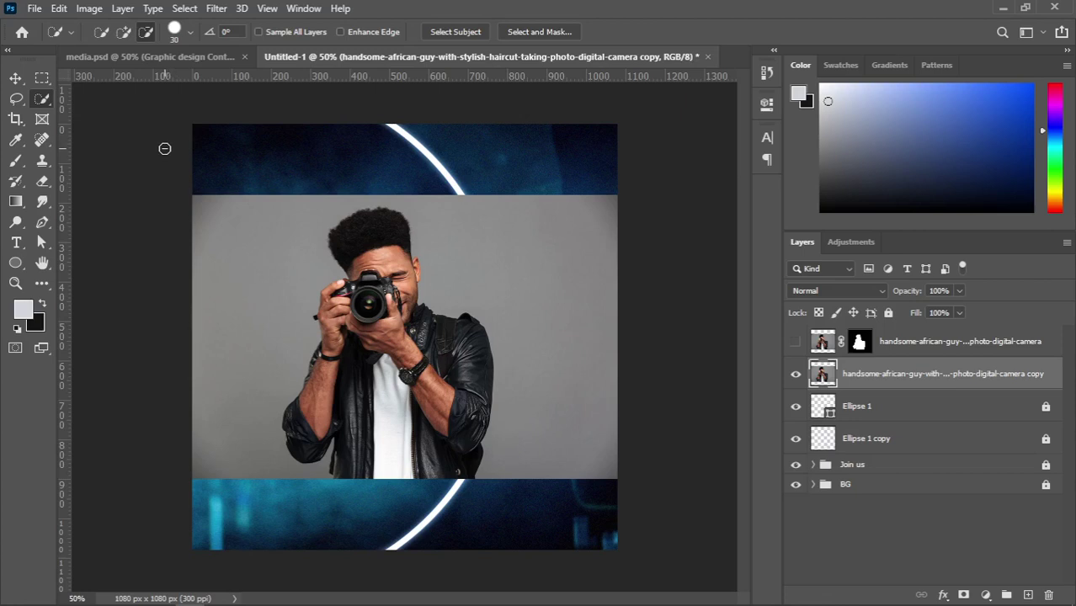
pyautogui.click(124, 32)
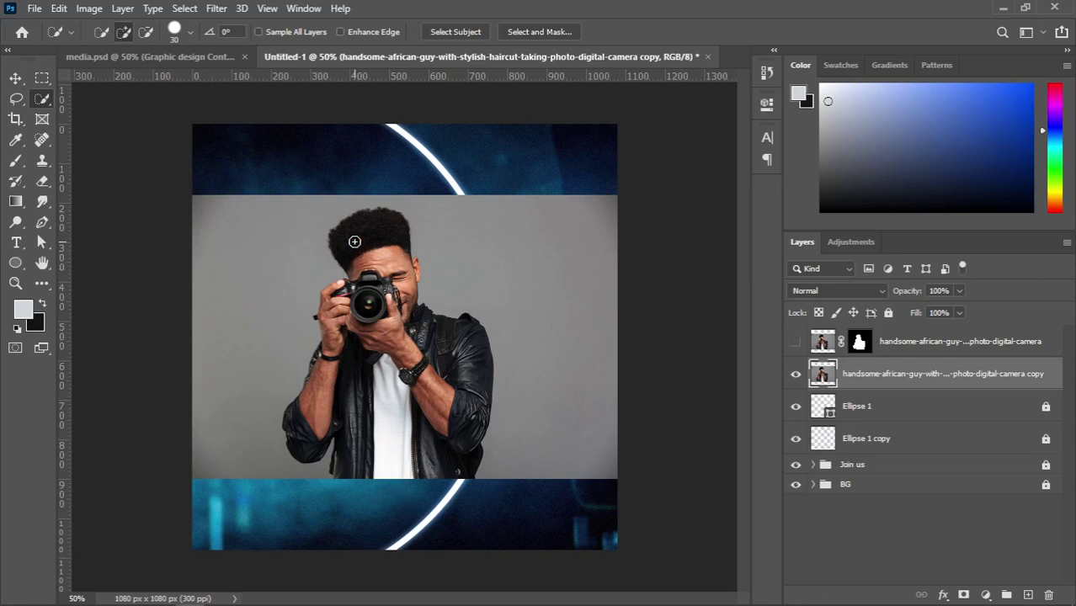
pyautogui.click(355, 242)
pyautogui.moveTo(368, 257)
pyautogui.mouseDown()
pyautogui.moveTo(386, 309)
pyautogui.moveTo(338, 313)
pyautogui.moveTo(333, 298)
pyautogui.moveTo(326, 372)
pyautogui.mouseUp()
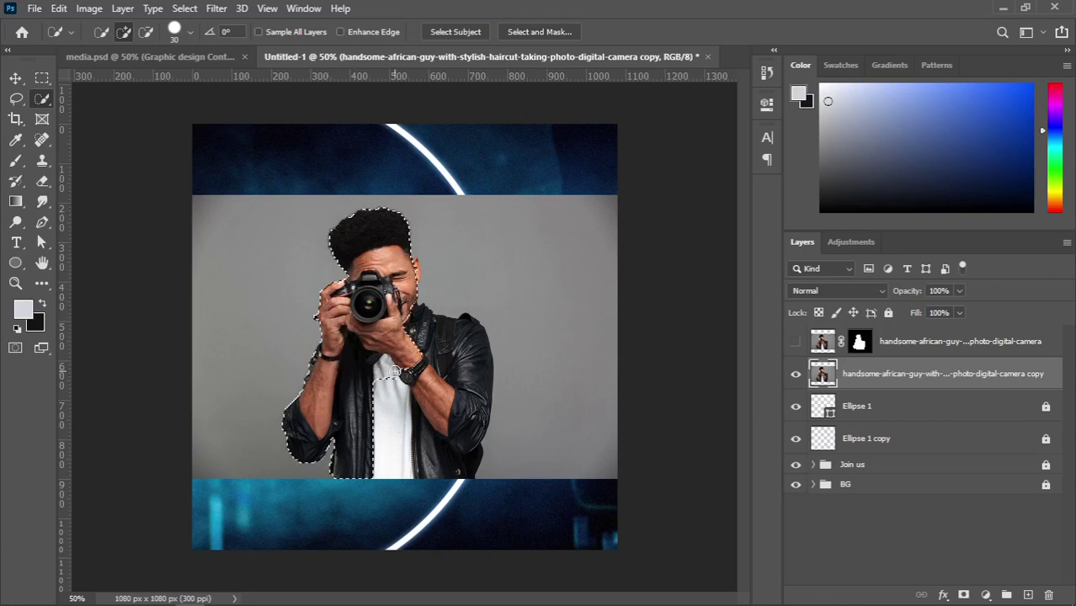
pyautogui.moveTo(412, 370)
pyautogui.mouseDown()
pyautogui.moveTo(438, 430)
pyautogui.moveTo(426, 453)
pyautogui.moveTo(381, 462)
pyautogui.mouseUp()
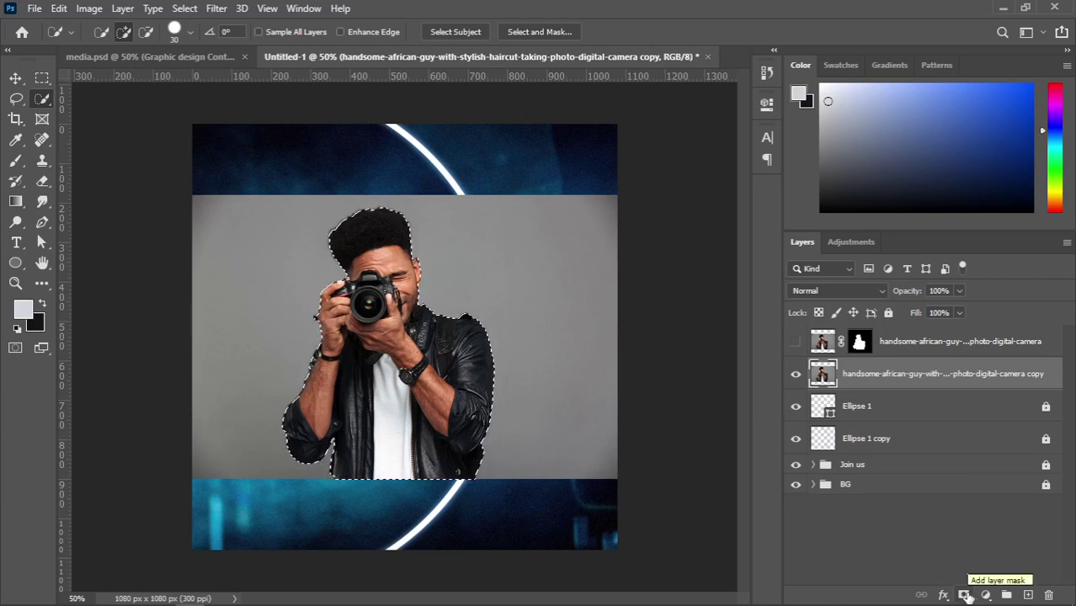
pyautogui.click(964, 595)
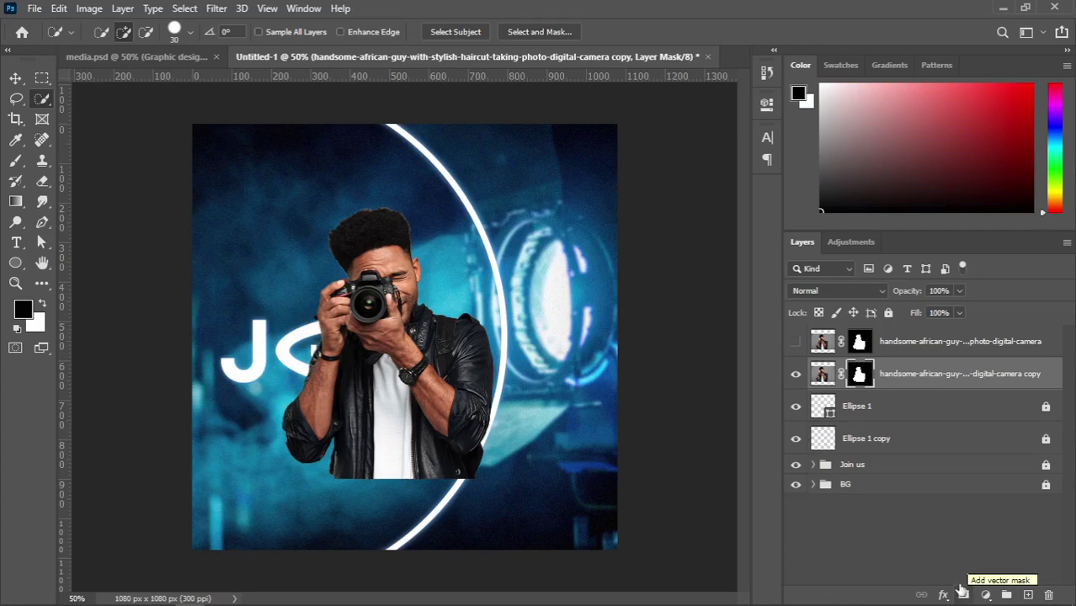
# Reposition the cut-out photographer copy against the canvas's lower edge, right of centre, and delete that copy layer
pyautogui.click(13, 78)
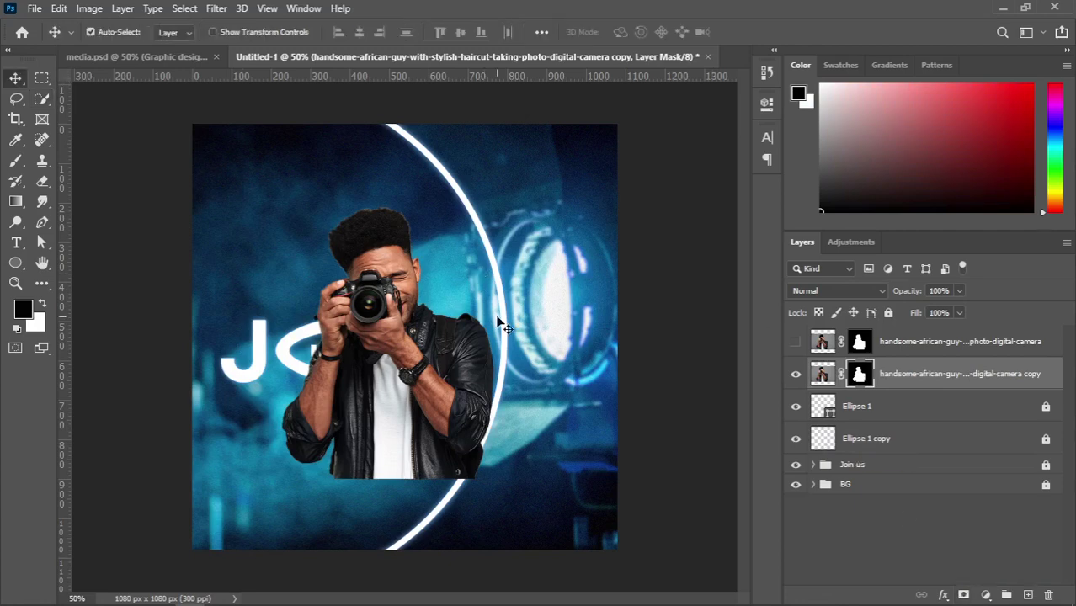
pyautogui.moveTo(507, 338); pyautogui.dragTo(530, 382)
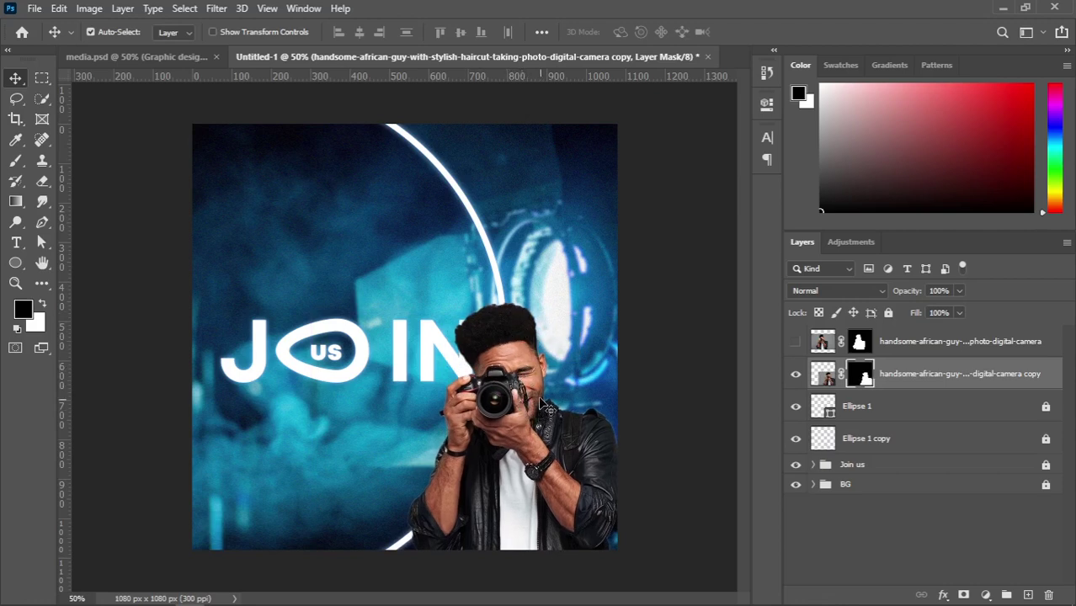
pyautogui.moveTo(519, 407); pyautogui.dragTo(469, 377)
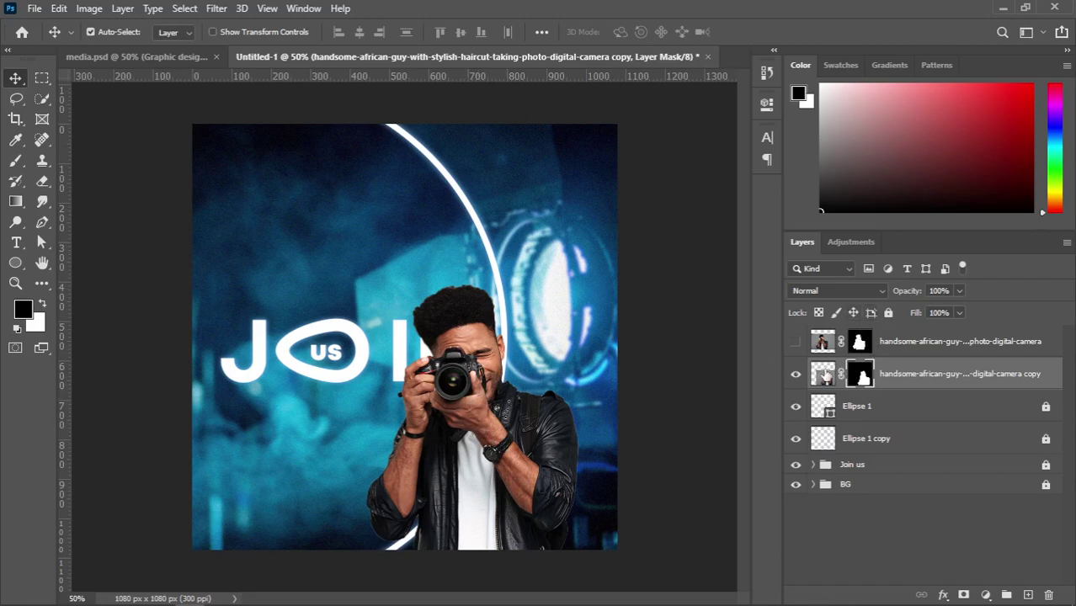
pyautogui.press('Delete')
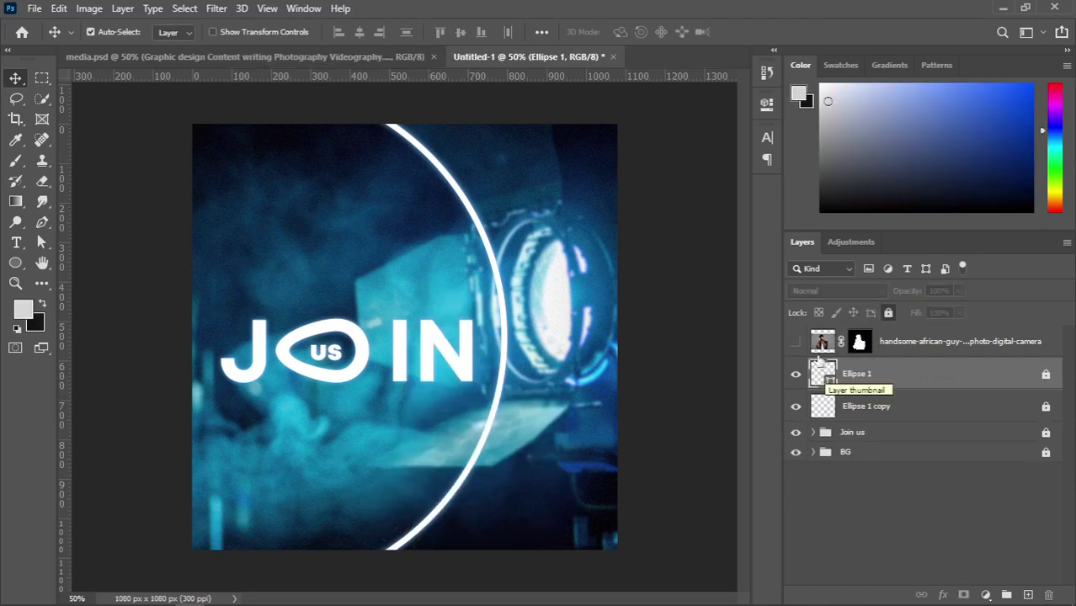
# Show the masked photographer layer, placed at the canvas's lower right, and bake in its mask by converting to a smart object and rasterizing
pyautogui.click(796, 341)
pyautogui.moveTo(422, 352); pyautogui.dragTo(529, 440)
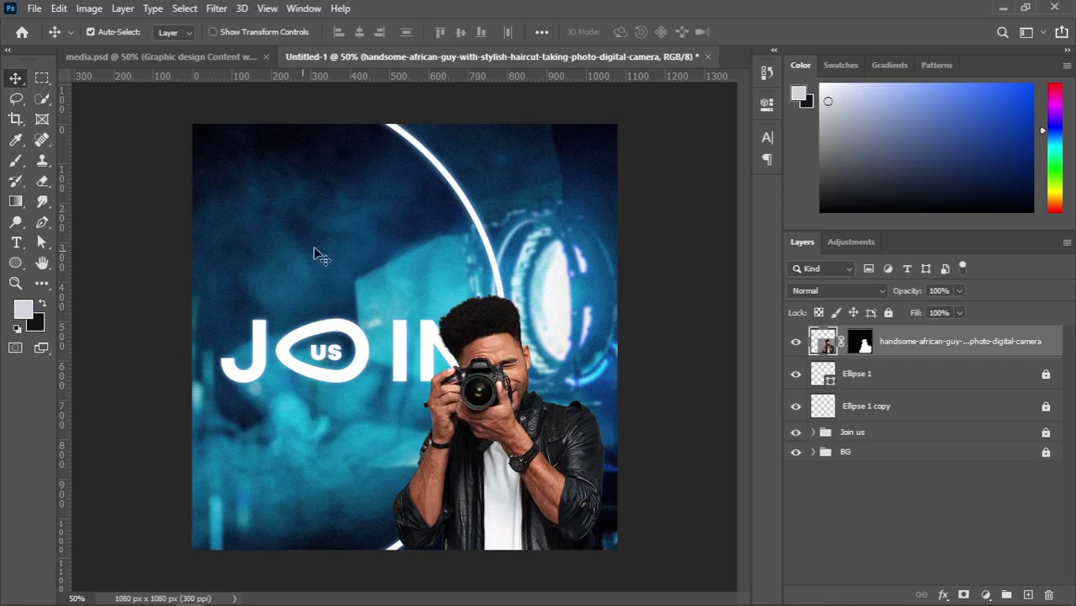
pyautogui.rightClick(891, 341)
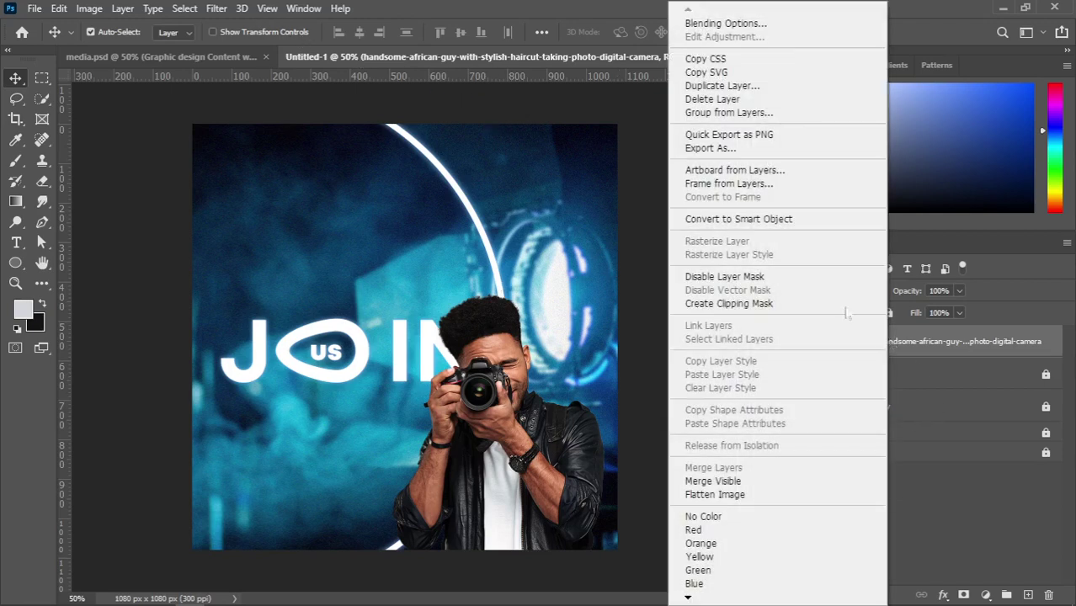
pyautogui.click(748, 220)
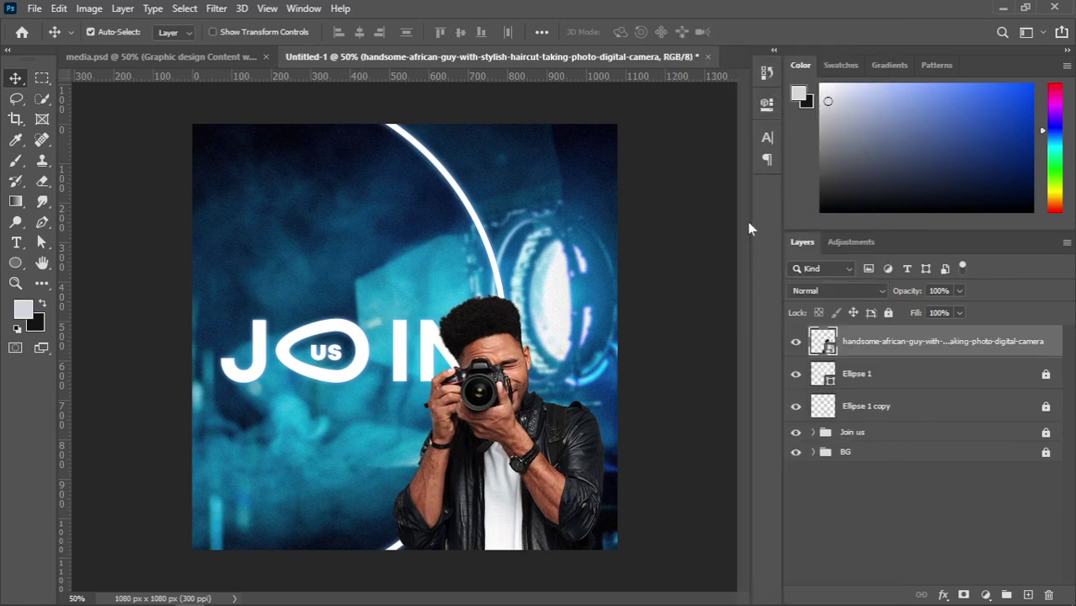
pyautogui.rightClick(844, 345)
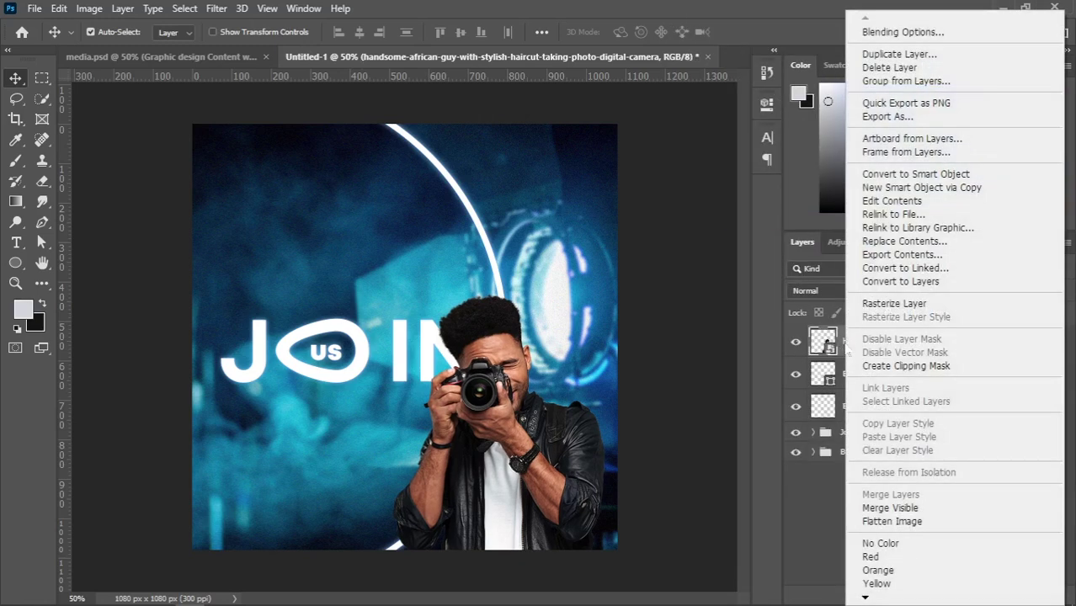
pyautogui.click(872, 305)
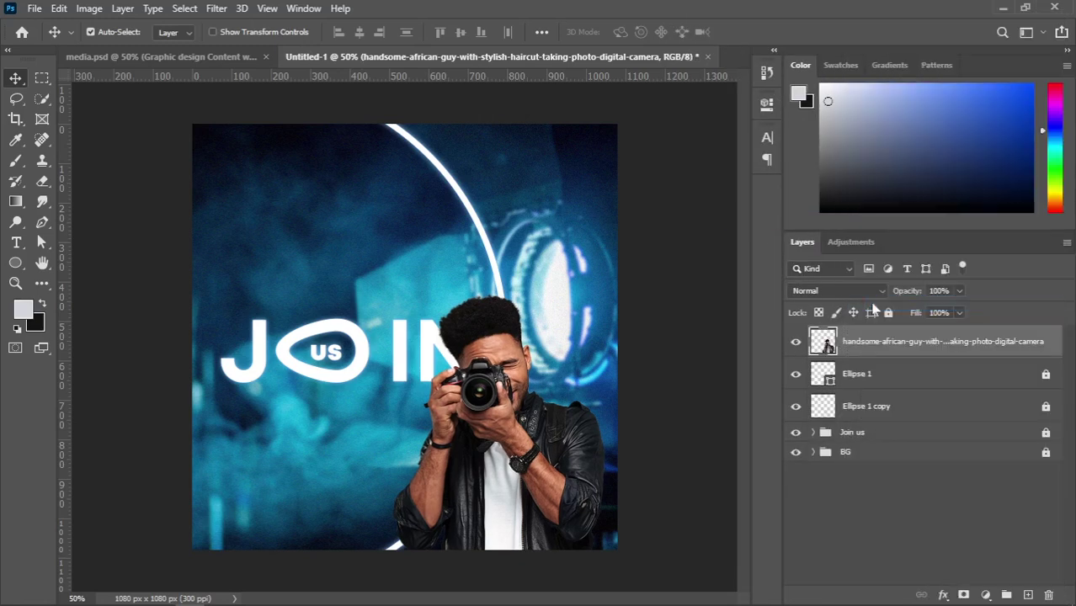
pyautogui.click(218, 10)
pyautogui.moveTo(321, 217)
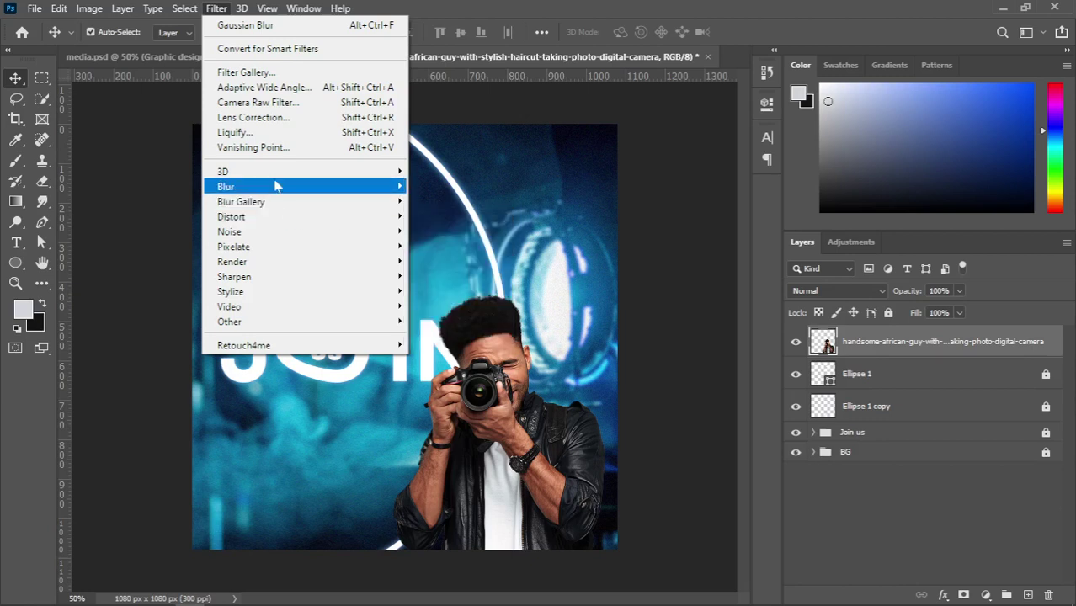
pyautogui.click(291, 105)
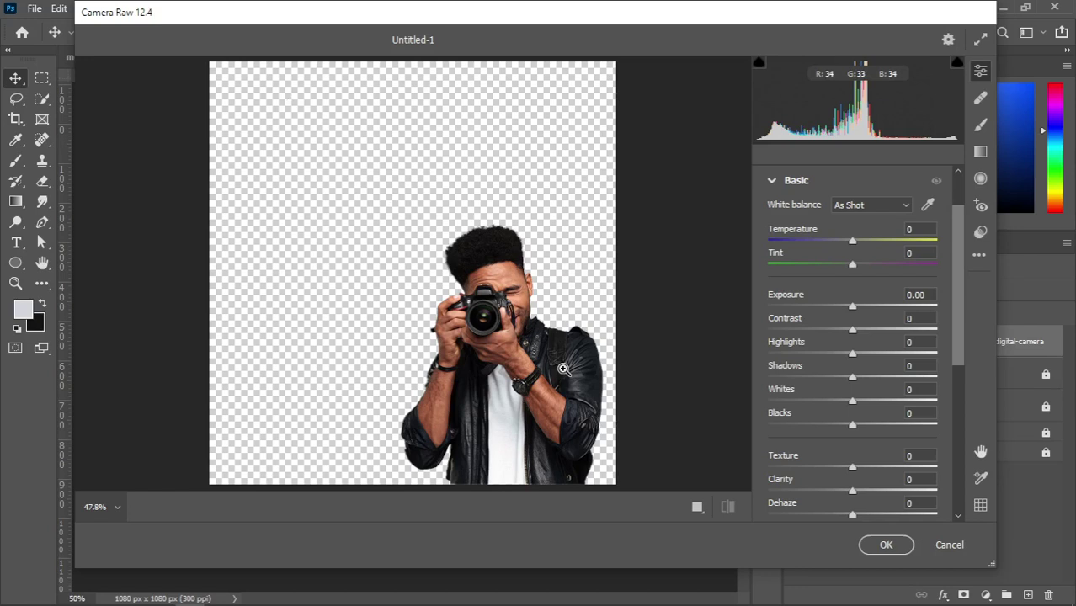
pyautogui.click(949, 545)
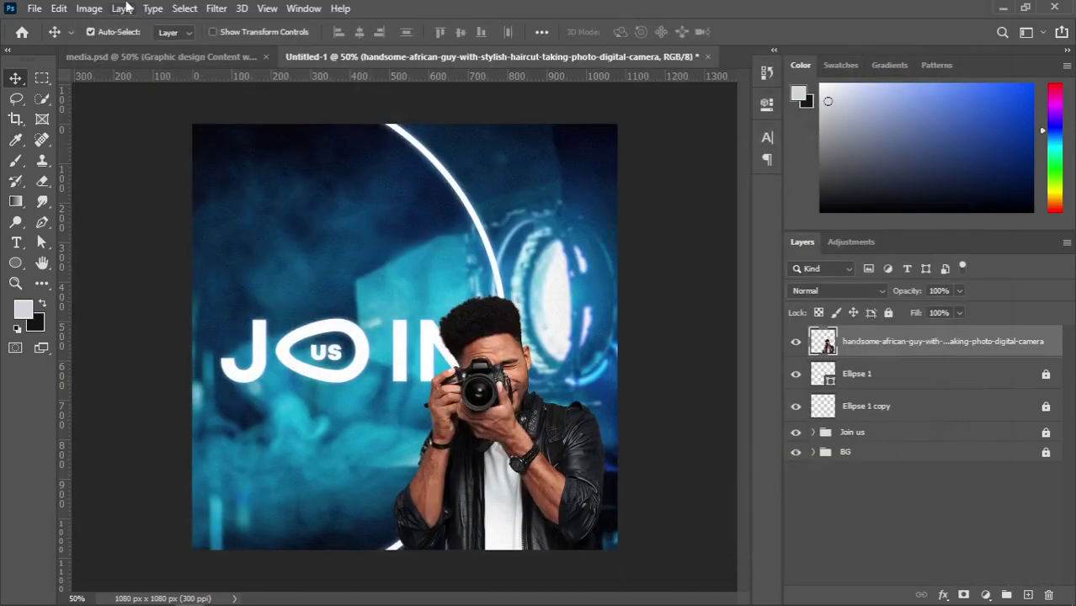
pyautogui.click(267, 8)
pyautogui.moveTo(216, 7)
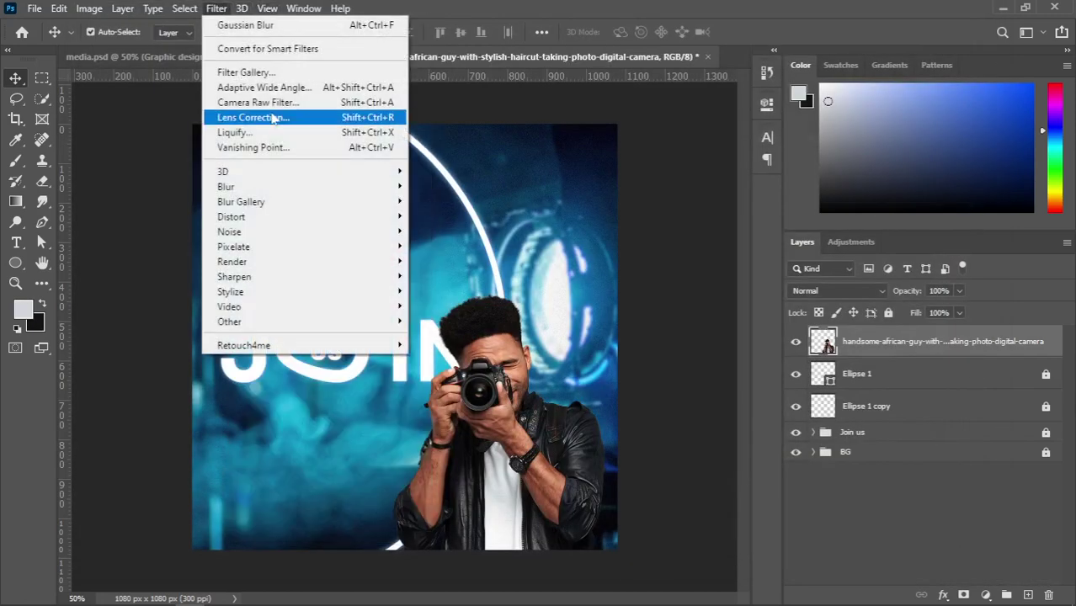
pyautogui.moveTo(60, 10)
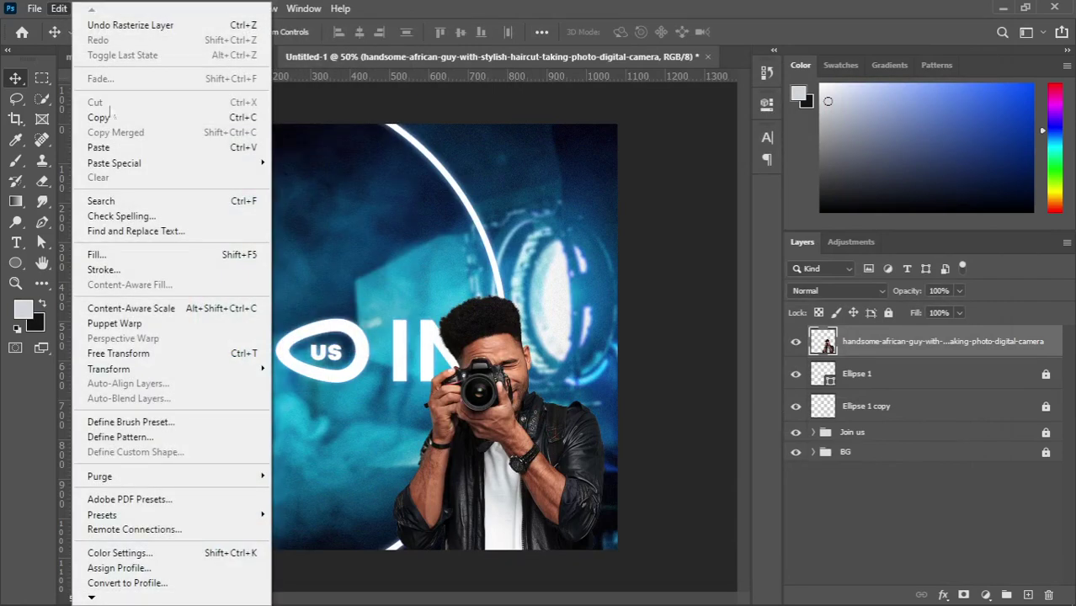
pyautogui.moveTo(91, 598)
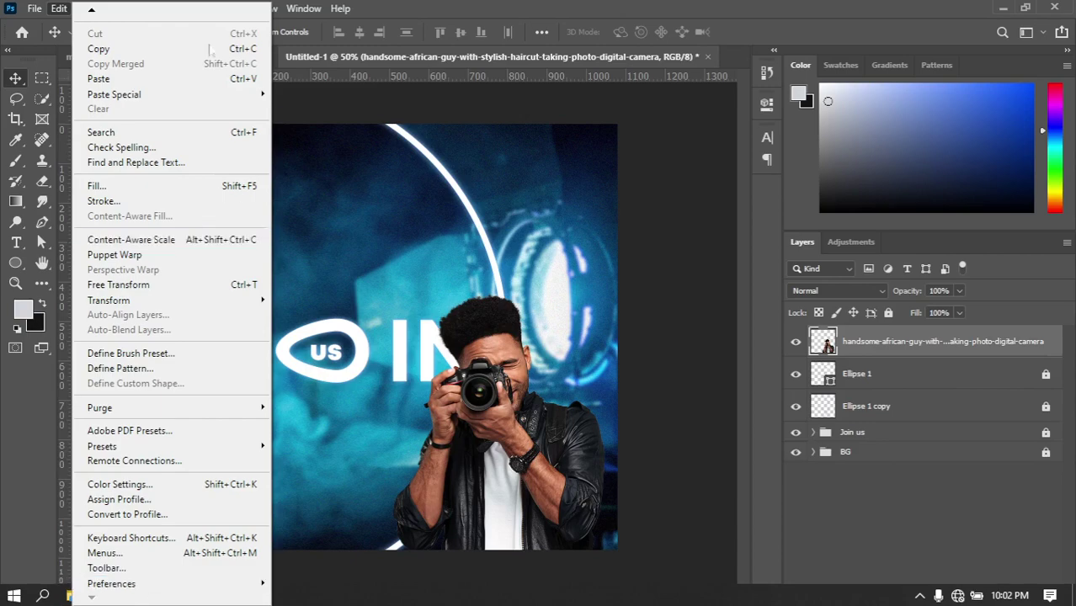
pyautogui.moveTo(116, 15)
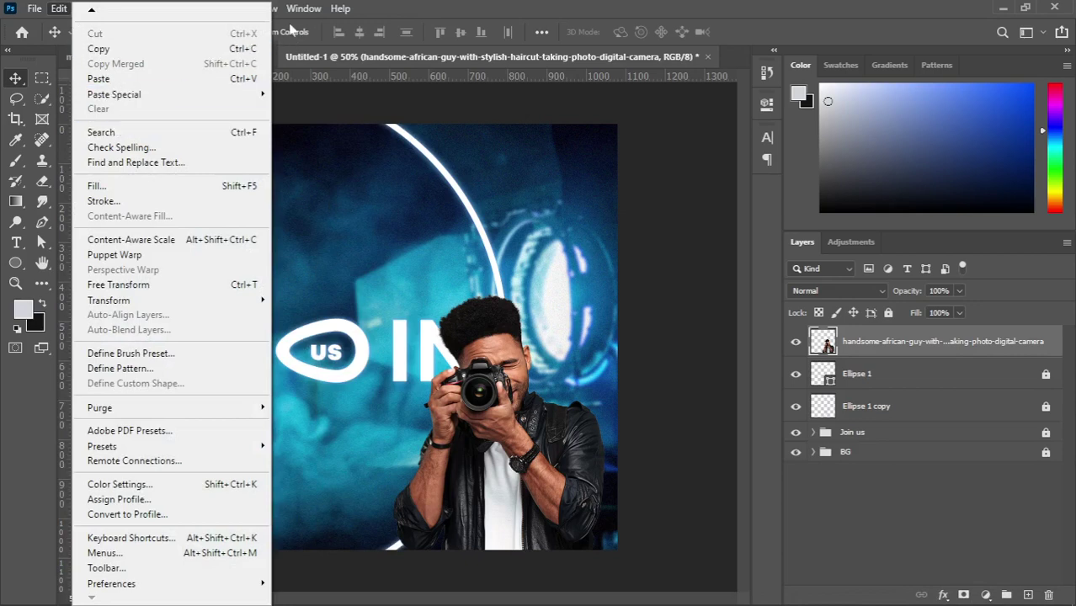
# With the Camera Raw Filter, set the photographer's exposure to +0.65, contrast +25, highlights -16, shadows +29, whites +24 and blacks -31
pyautogui.moveTo(270, 12)
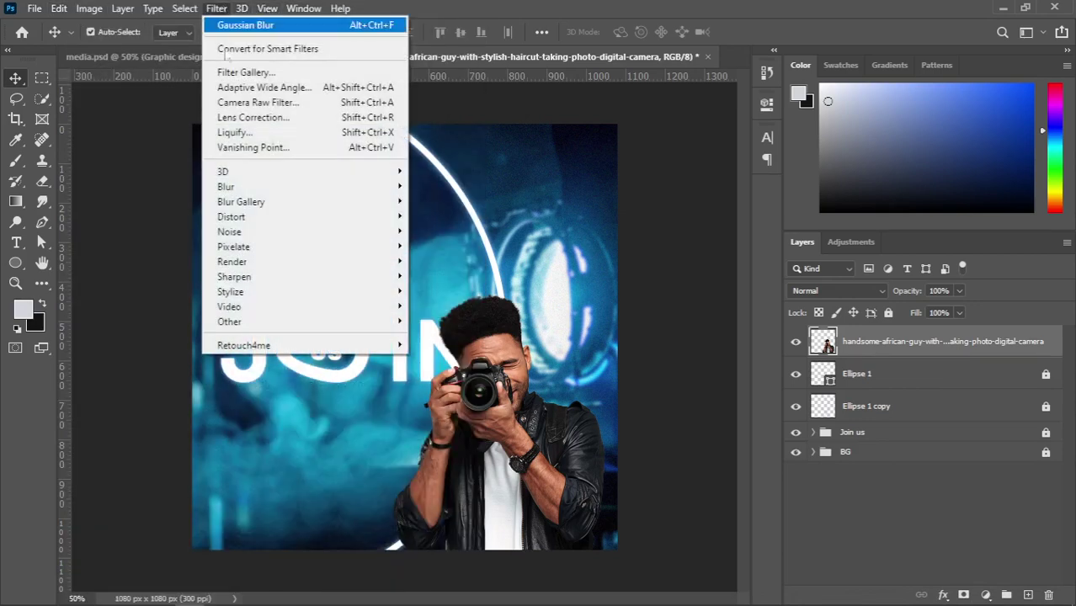
pyautogui.click(266, 103)
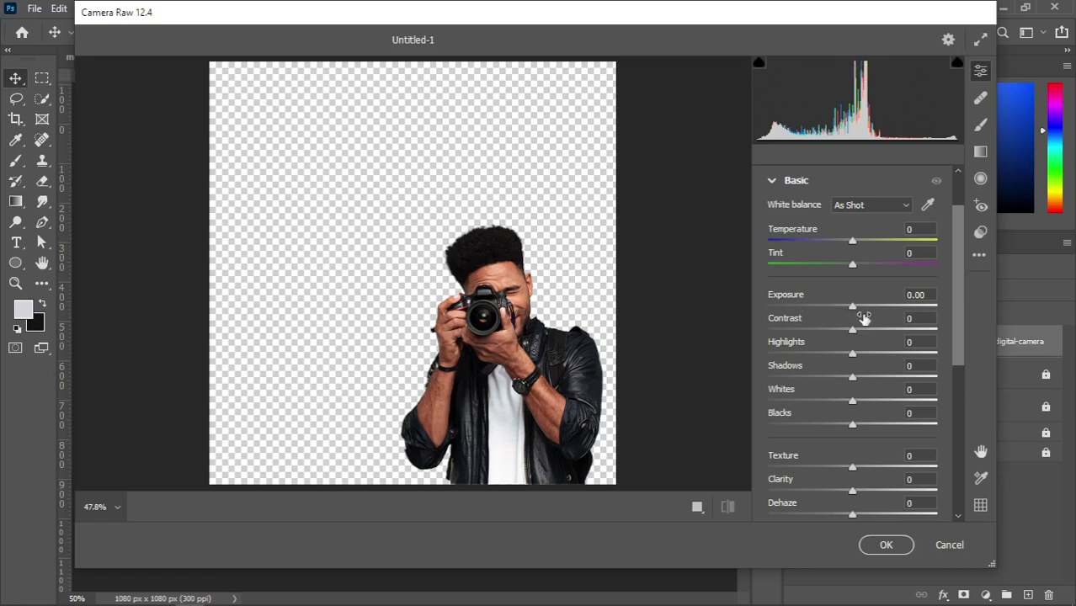
pyautogui.moveTo(852, 309); pyautogui.dragTo(863, 311)
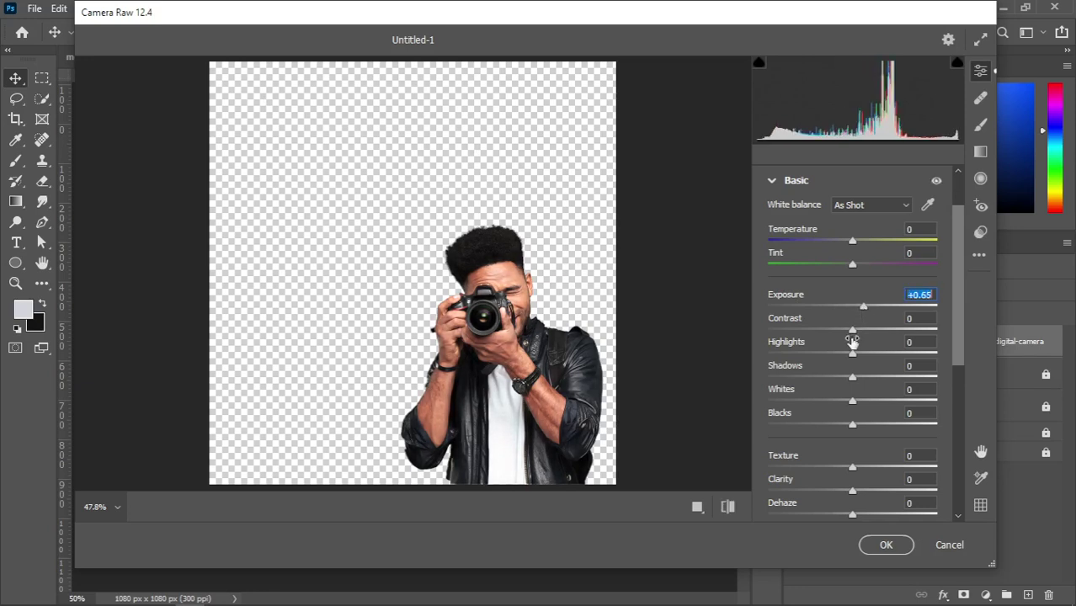
pyautogui.moveTo(852, 335); pyautogui.dragTo(825, 430)
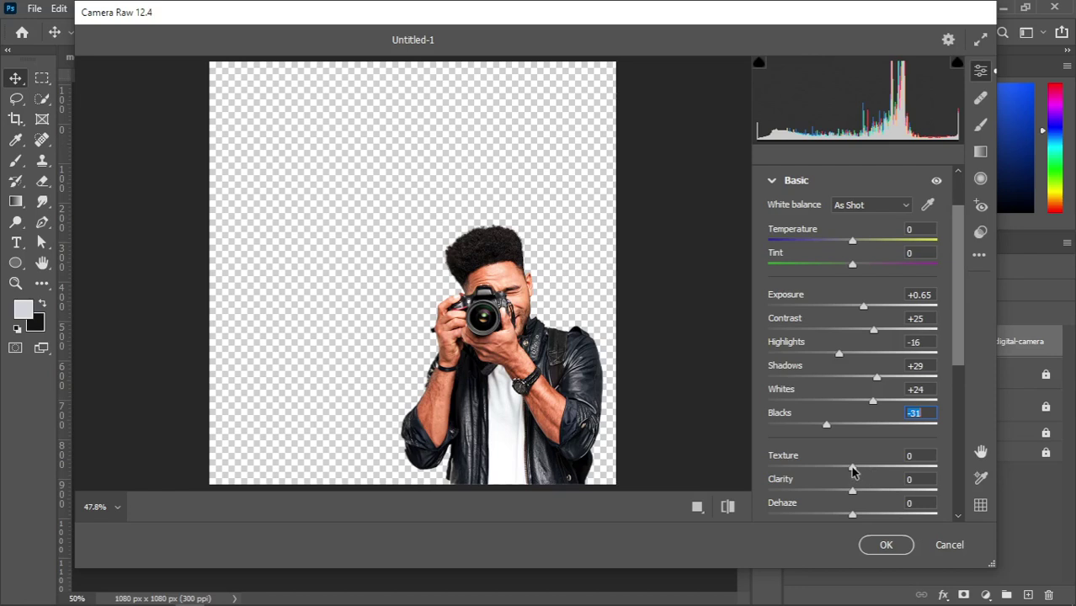
# Set the photographer's texture to +32, clarity +31, dehaze +23, vibrance +16 and saturation -25
pyautogui.moveTo(852, 472); pyautogui.dragTo(879, 473)
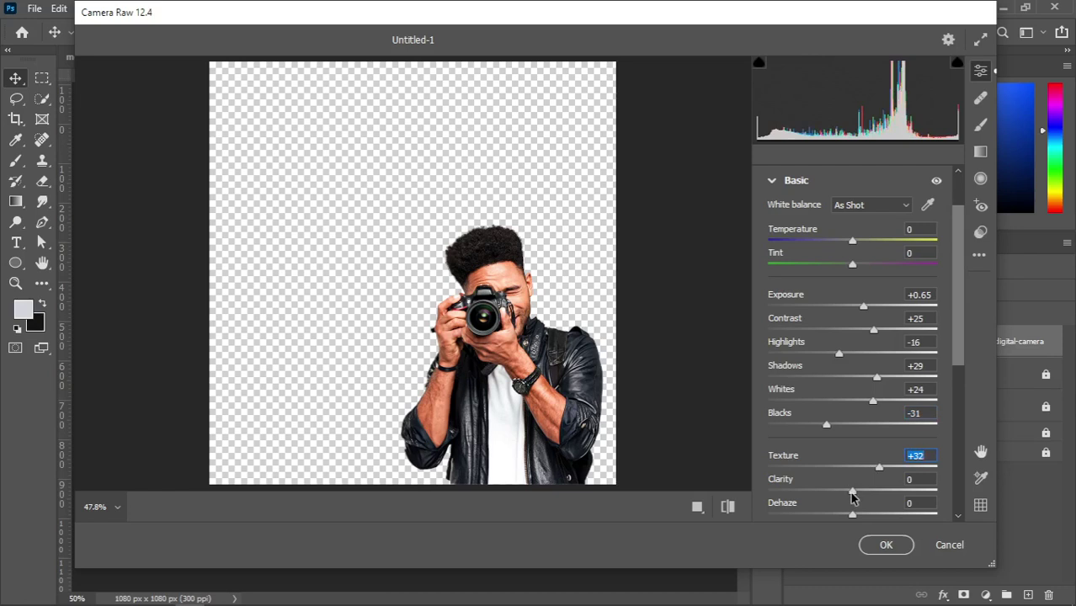
pyautogui.moveTo(852, 493); pyautogui.dragTo(879, 496)
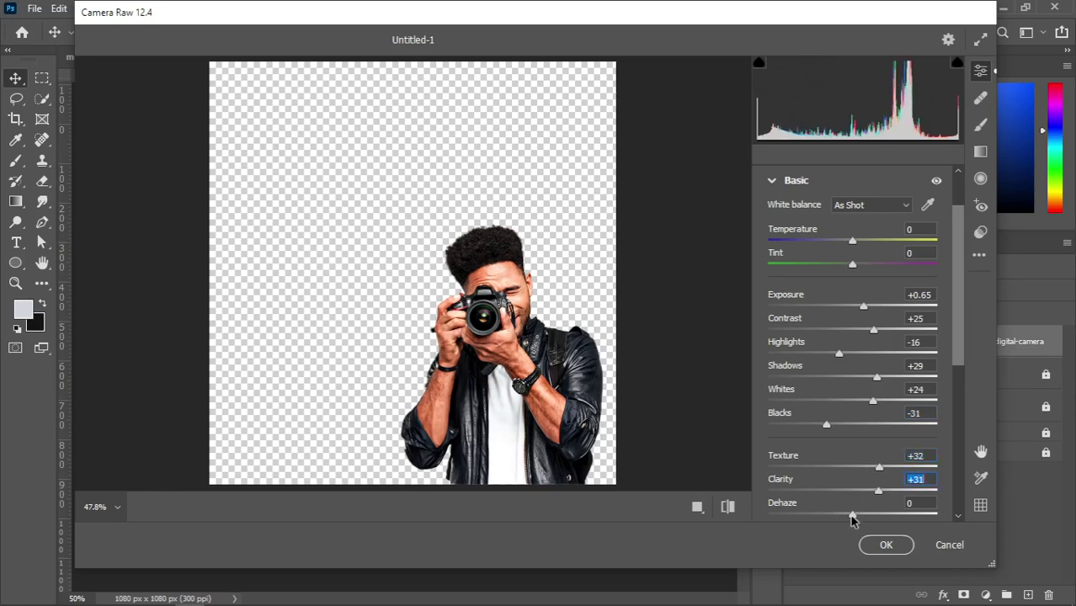
pyautogui.moveTo(851, 516); pyautogui.dragTo(871, 522)
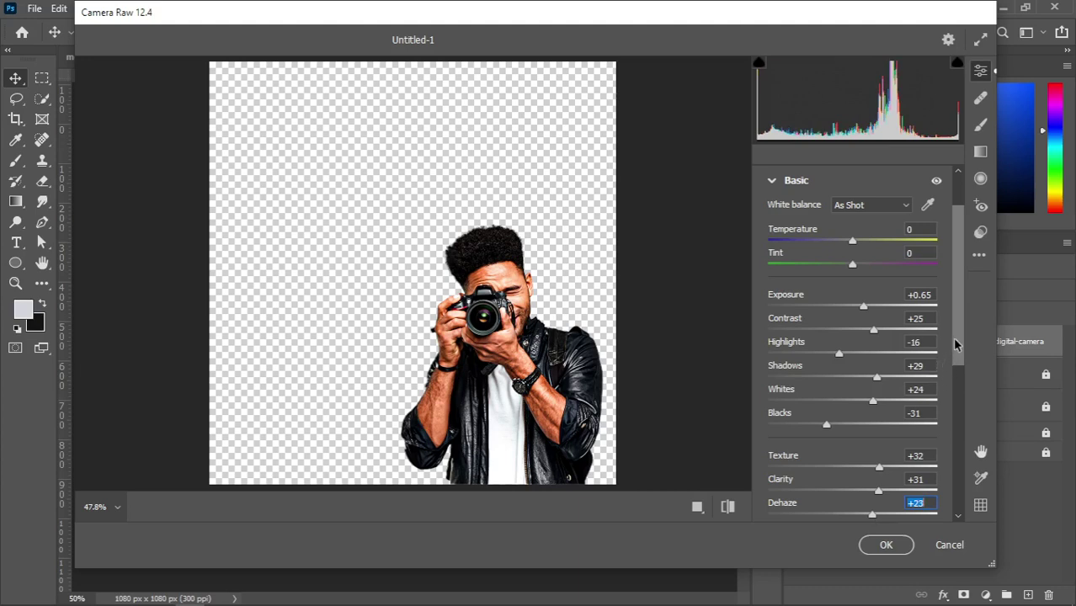
pyautogui.scroll(-1, 958, 350)
pyautogui.scroll(-5, 958, 350)
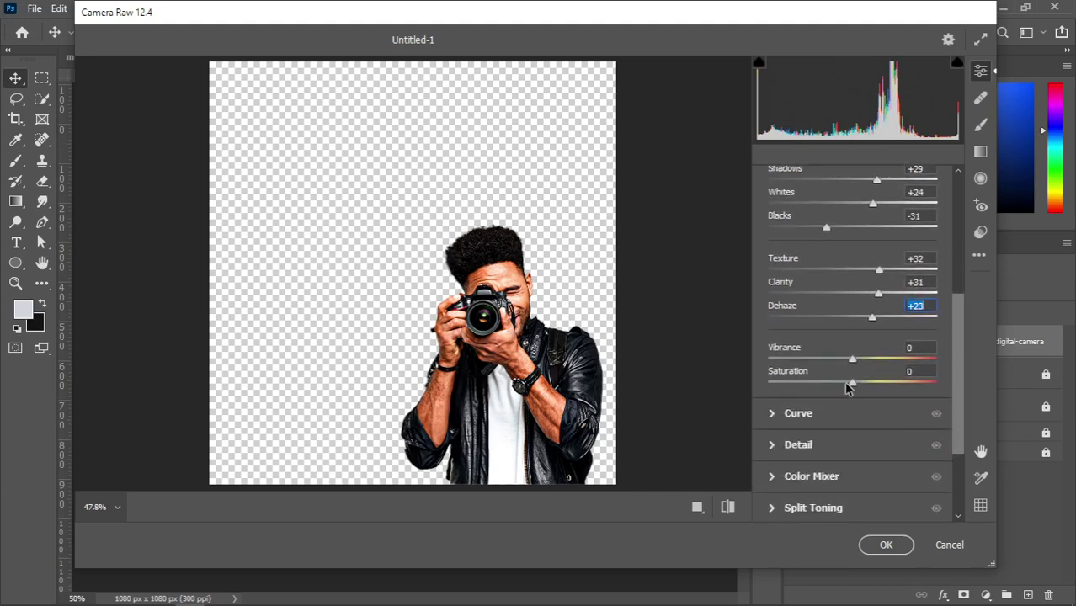
pyautogui.click(852, 385)
pyautogui.moveTo(852, 387); pyautogui.dragTo(828, 394)
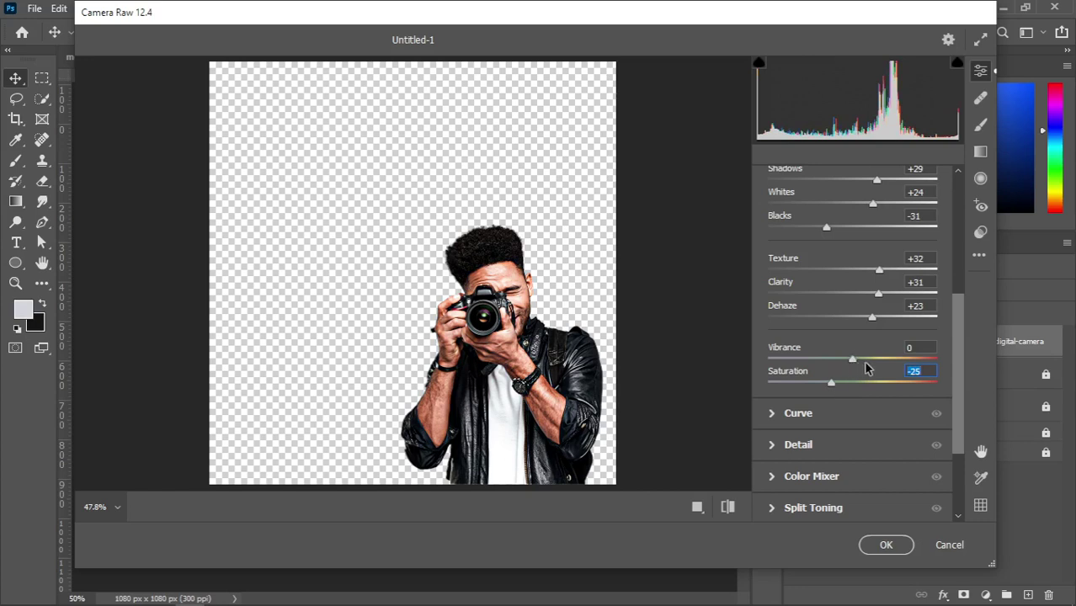
pyautogui.moveTo(853, 360); pyautogui.dragTo(867, 364)
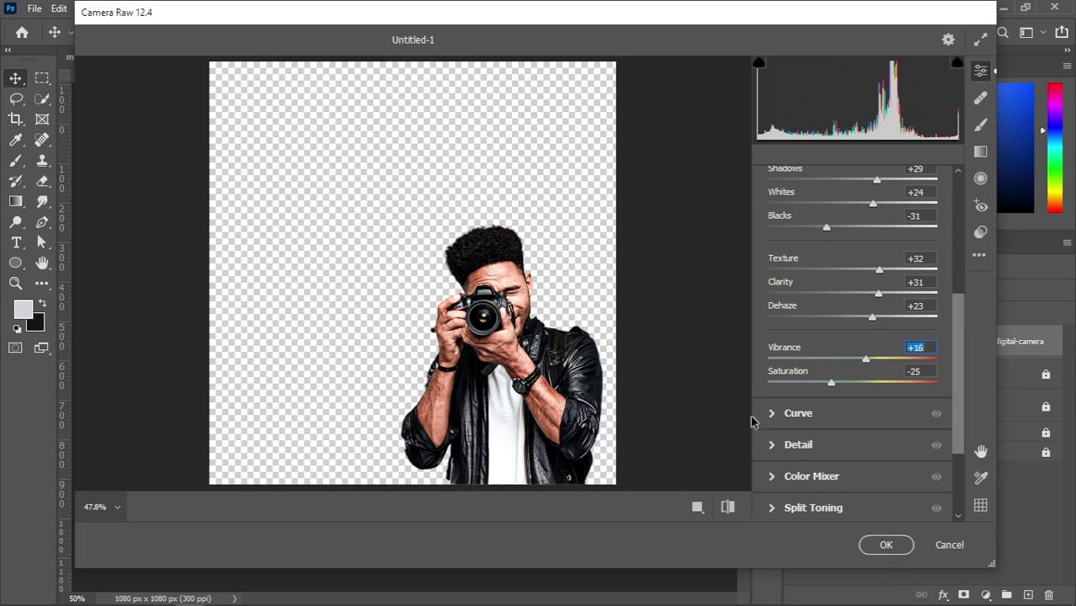
# Set the photographer's noise reduction to 23 and sharpening to 16, and apply the Camera Raw adjustments
pyautogui.click(773, 446)
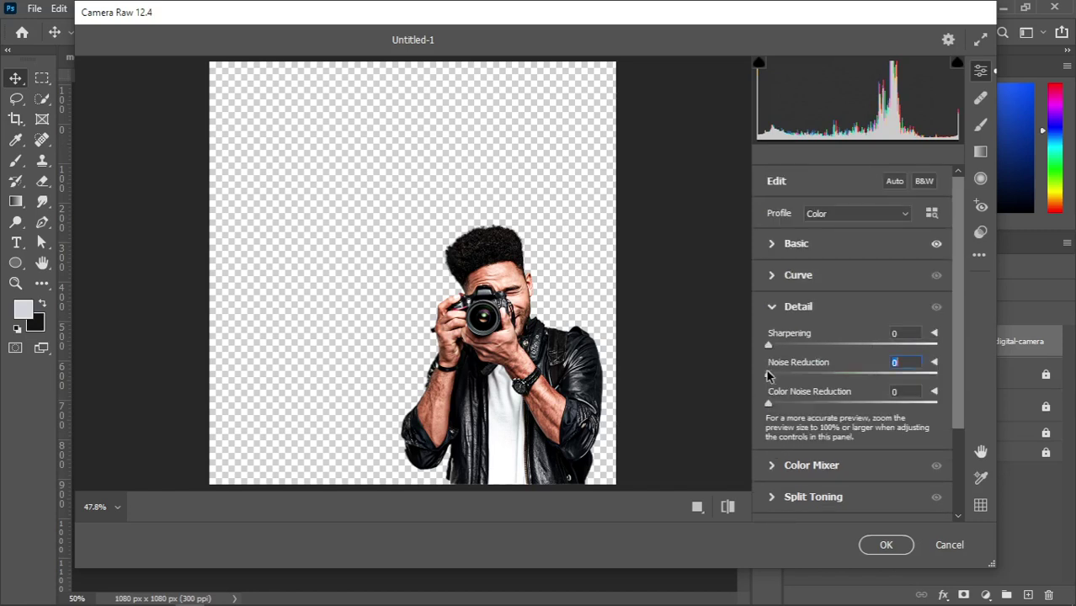
pyautogui.moveTo(771, 376); pyautogui.dragTo(807, 380)
pyautogui.moveTo(768, 346); pyautogui.dragTo(785, 352)
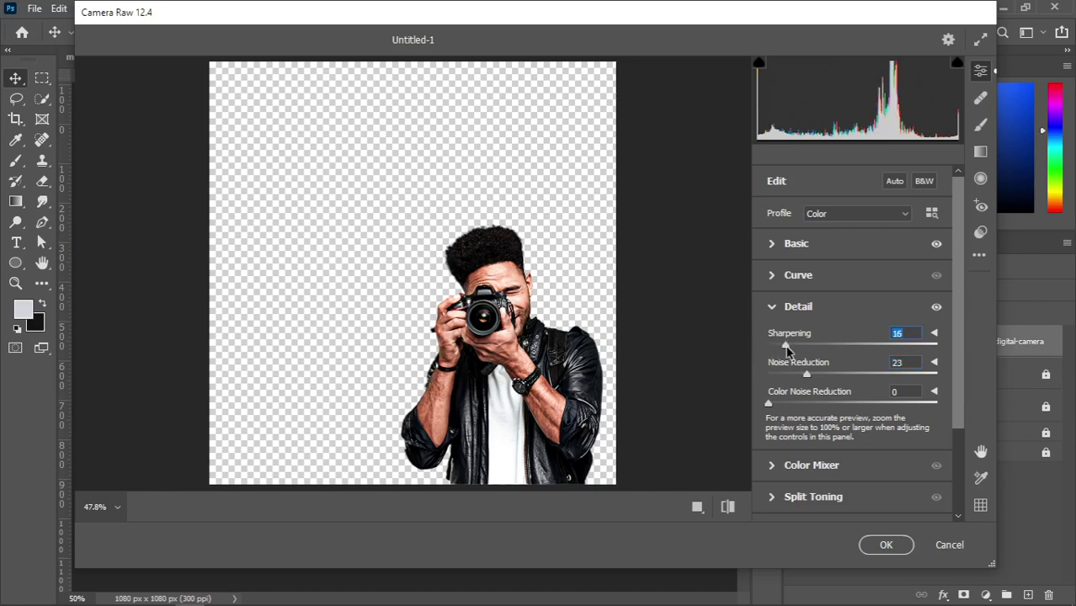
pyautogui.click(884, 547)
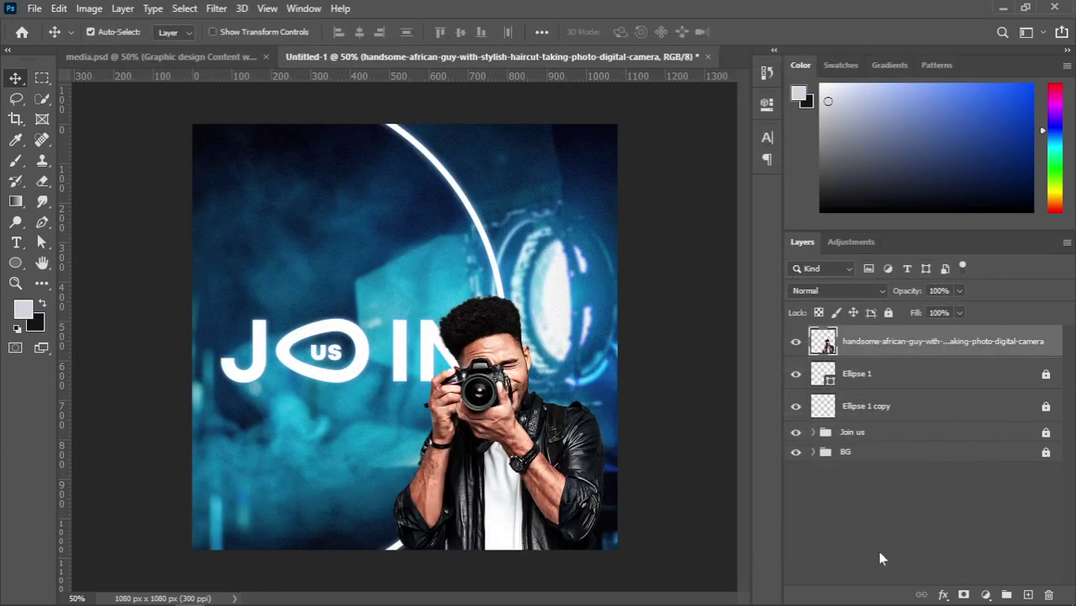
# Scale the photographer down and position him at the canvas's lower right, beside the end of JOIN, following the media.psd reference
pyautogui.click(216, 57)
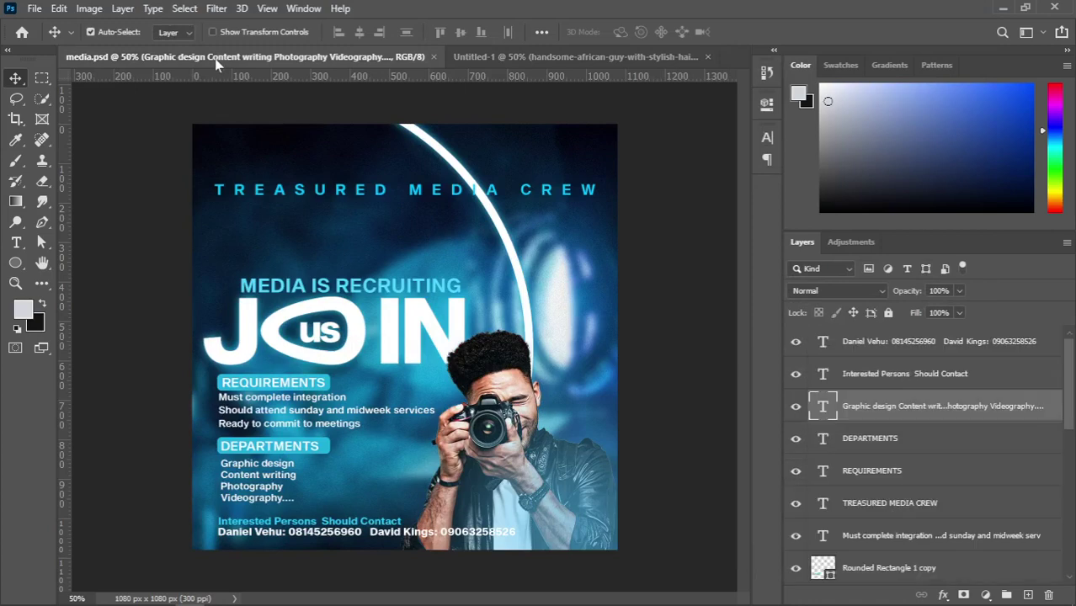
pyautogui.click(522, 59)
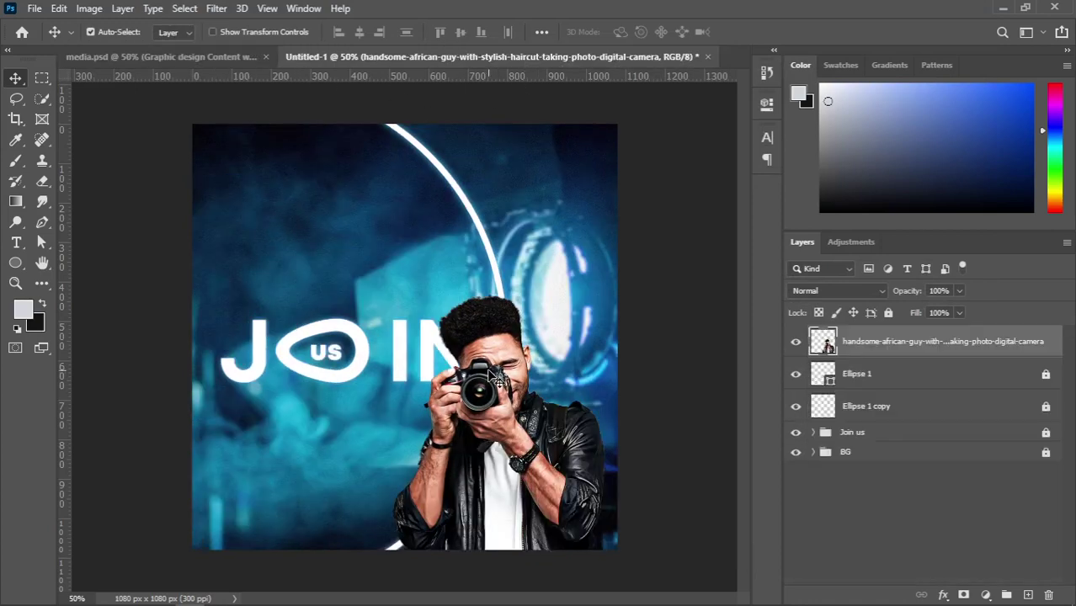
pyautogui.hotkey('ctrl', 't')
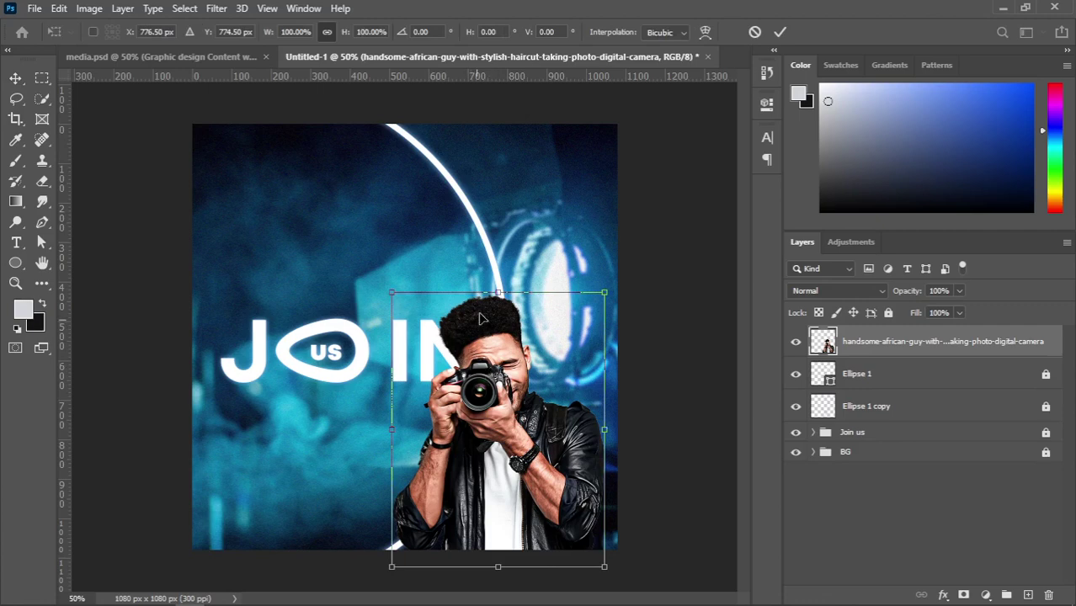
pyautogui.moveTo(604, 292); pyautogui.dragTo(567, 355)
pyautogui.moveTo(518, 425); pyautogui.dragTo(557, 415)
pyautogui.moveTo(516, 340); pyautogui.dragTo(513, 324)
pyautogui.press('Return')
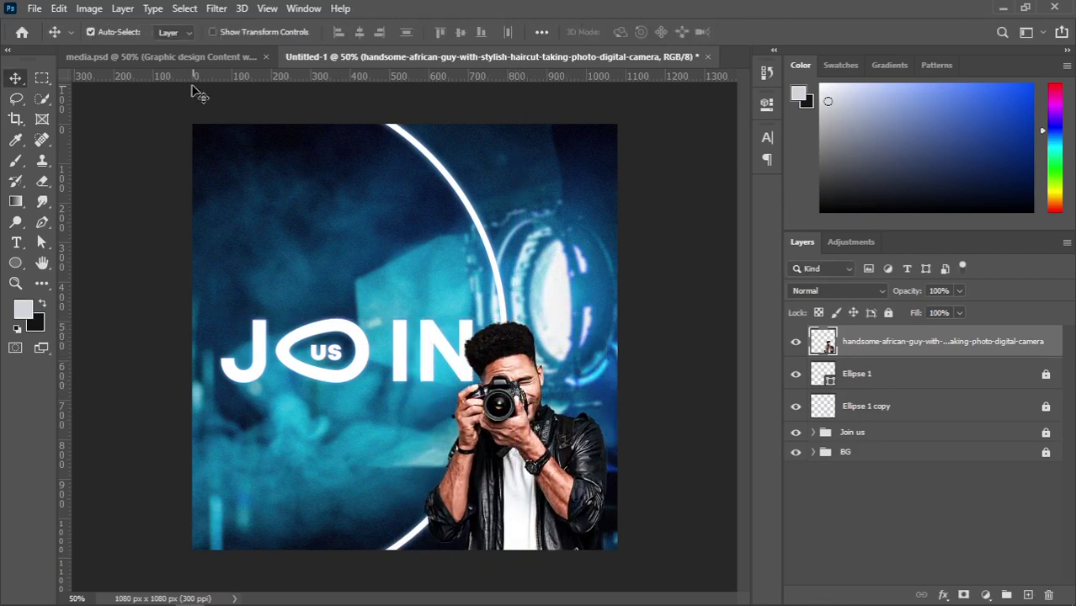
pyautogui.click(178, 58)
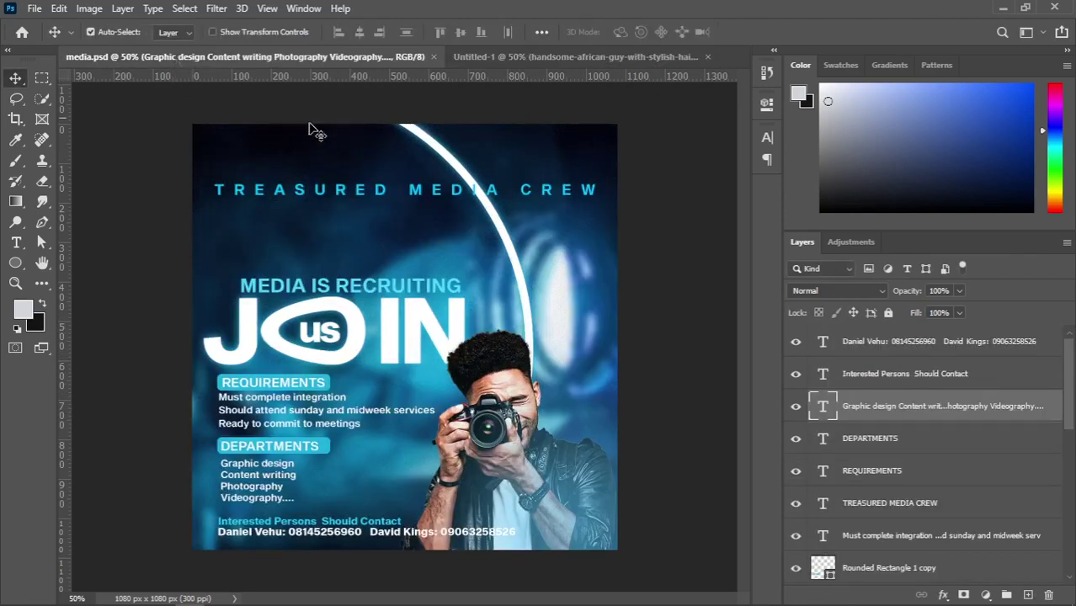
pyautogui.click(539, 57)
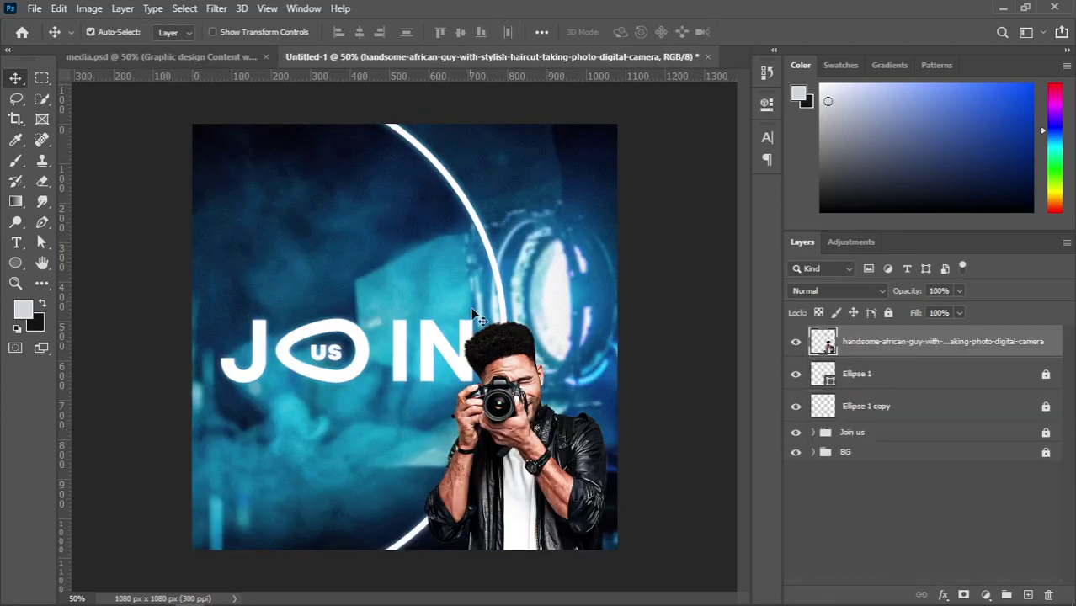
pyautogui.moveTo(520, 374); pyautogui.dragTo(517, 401)
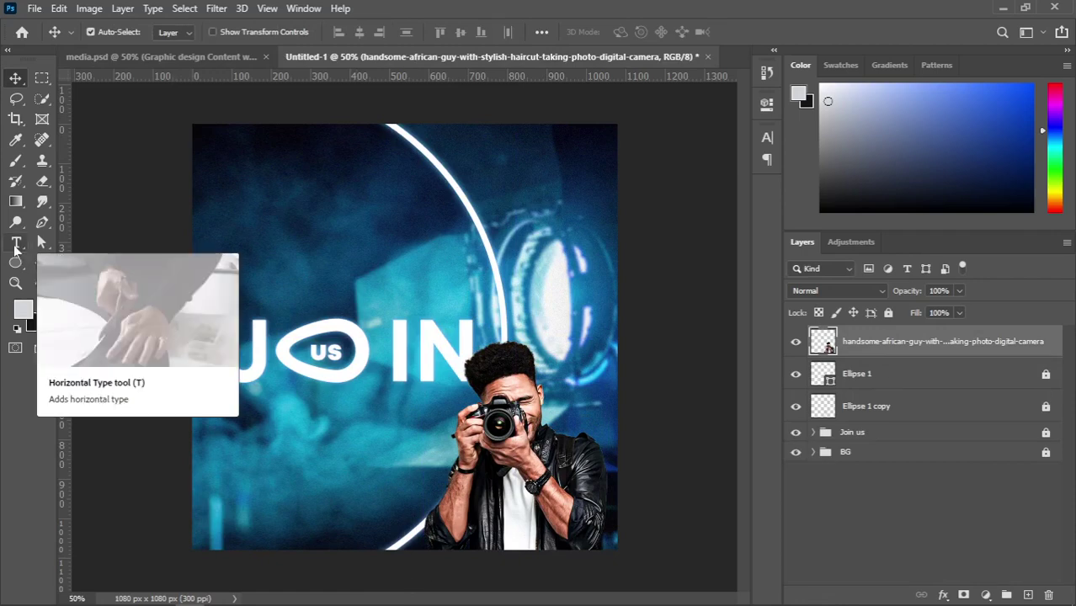
# Add the heading text "TREASURED MEDIA CREW" near the top of the Untitled-1 canvas, following the media.psd reference
pyautogui.click(16, 244)
pyautogui.click(155, 57)
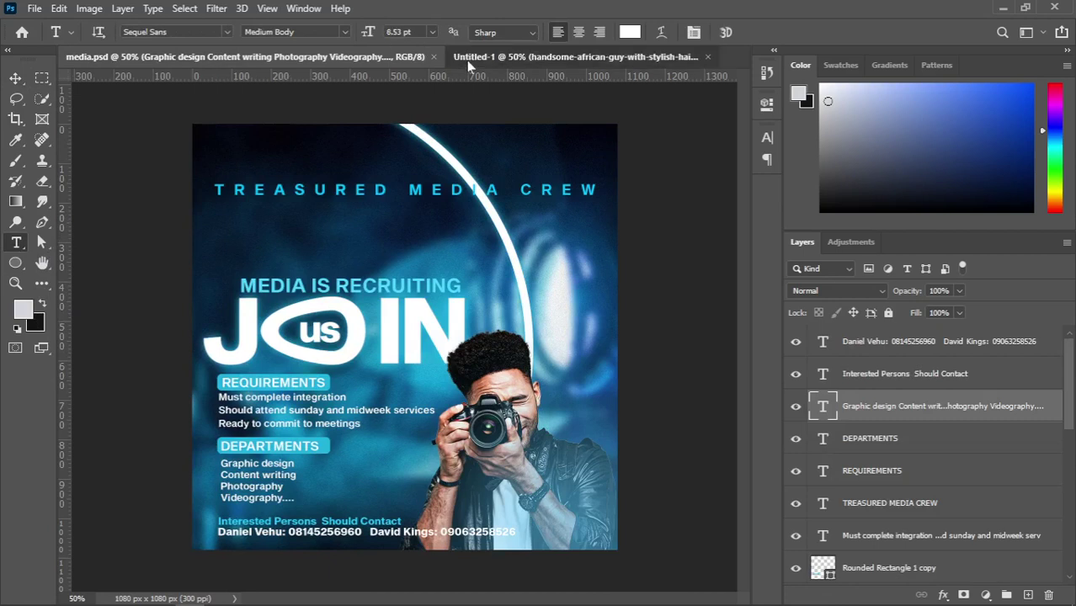
pyautogui.click(488, 56)
pyautogui.click(272, 196)
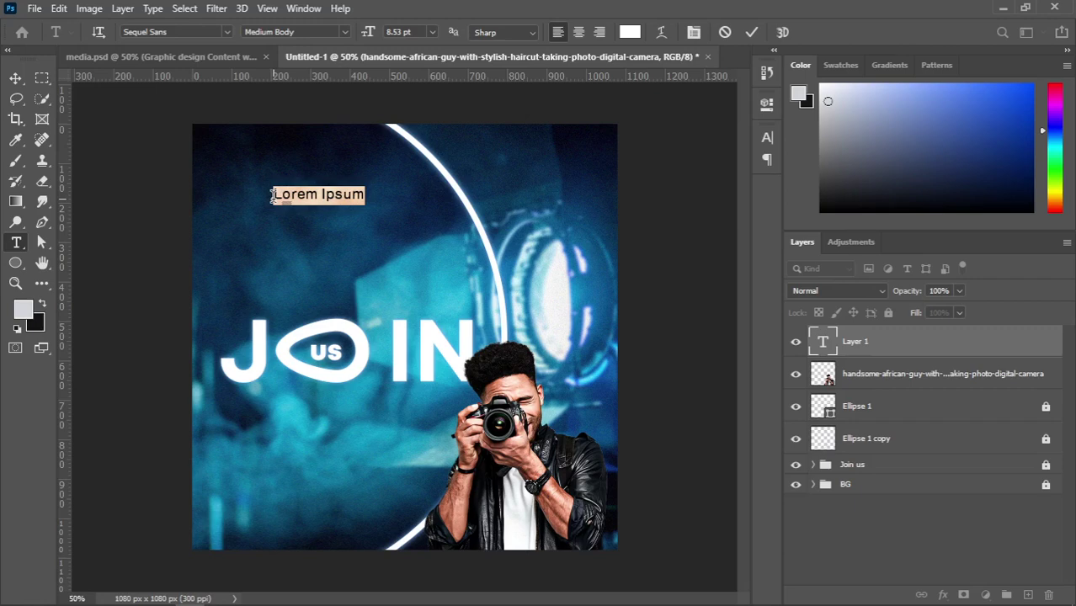
pyautogui.write('TREAS')
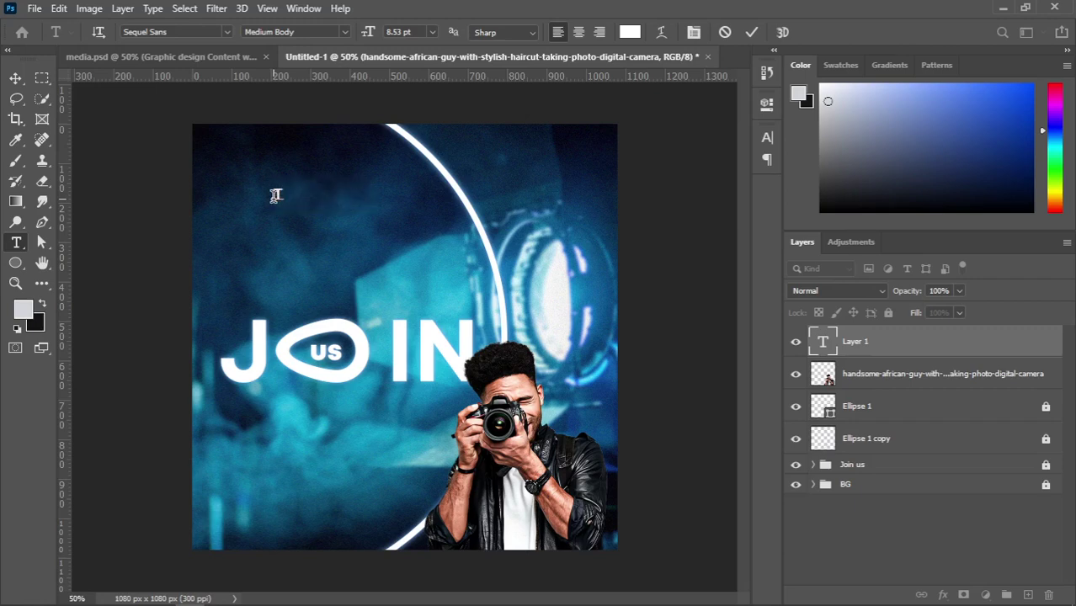
pyautogui.write('UR')
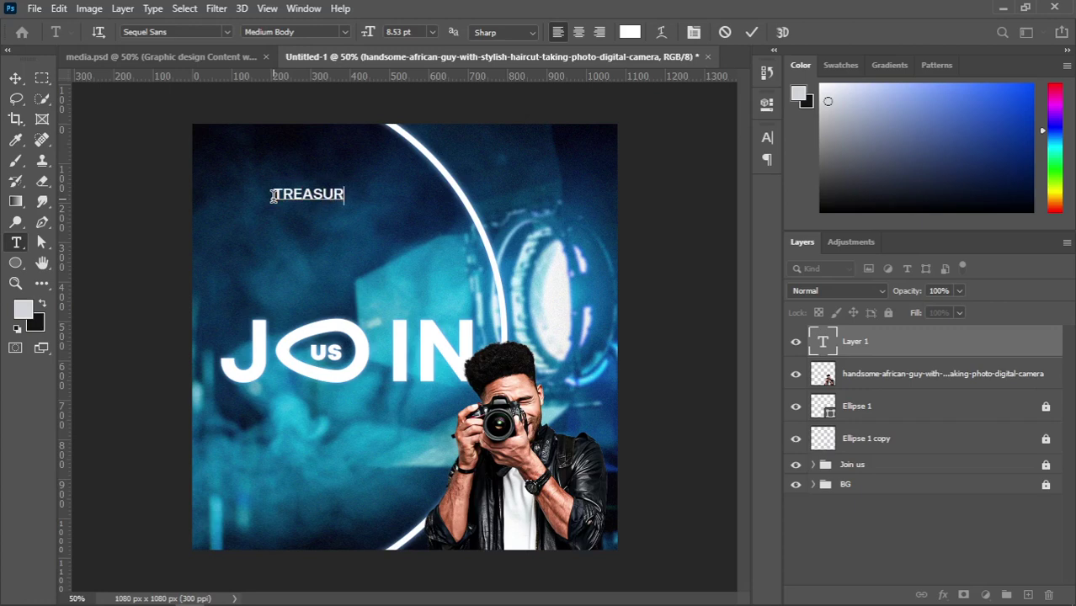
pyautogui.write('ED MEDIA ')
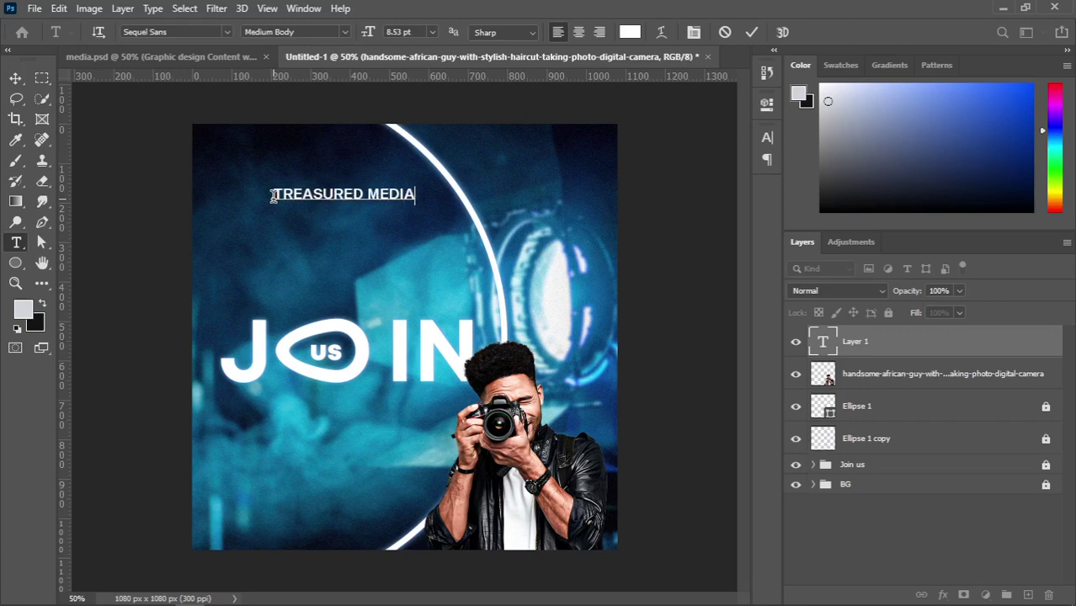
pyautogui.write('CREW')
pyautogui.click(14, 80)
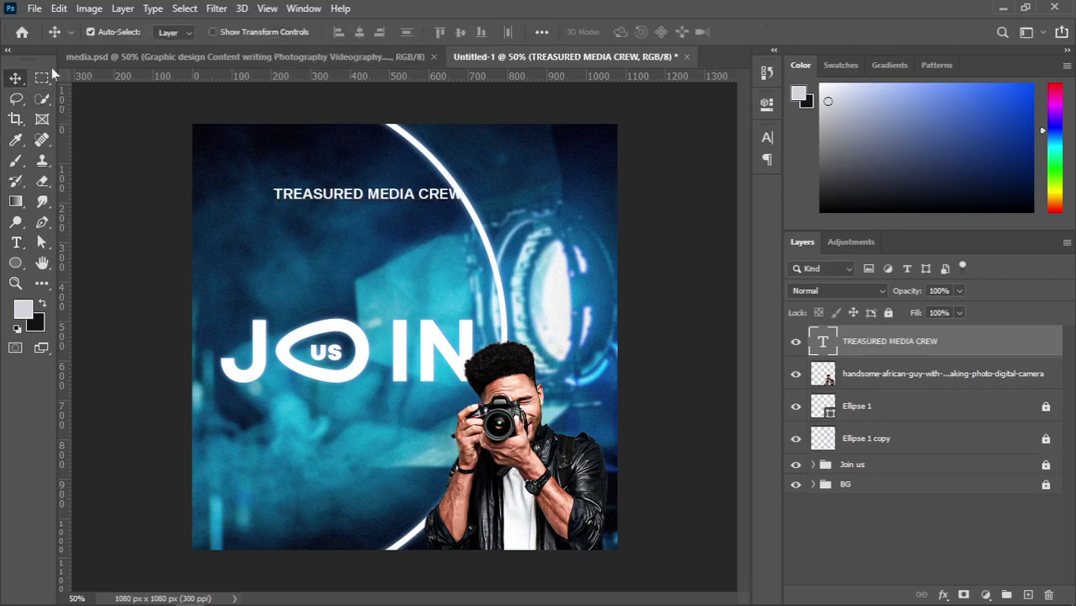
# Open the text colour of the TREASURED MEDIA CREW heading in media.psd
pyautogui.click(97, 59)
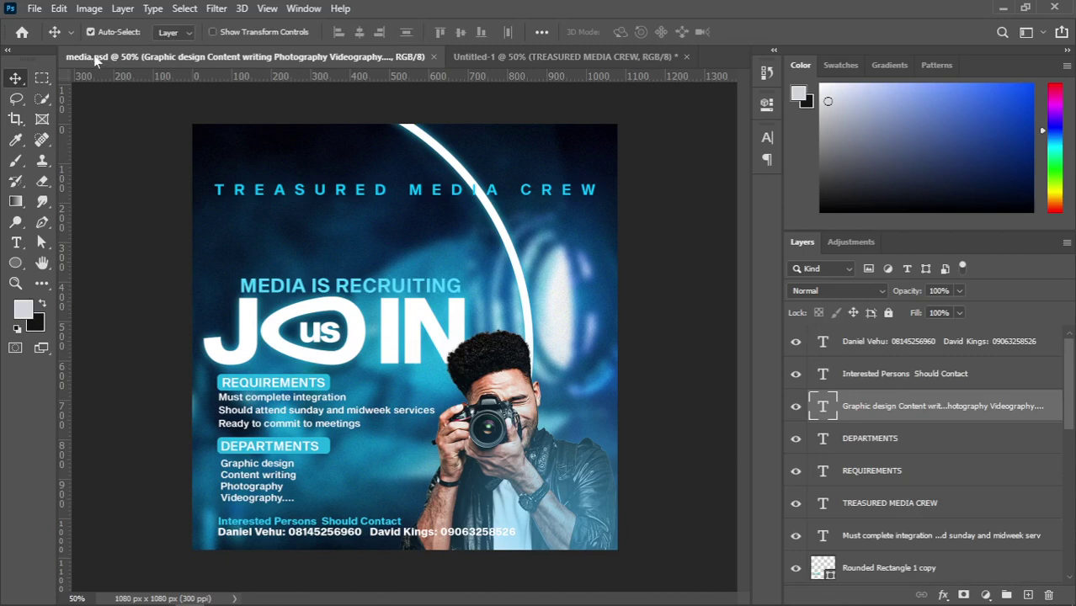
pyautogui.click(497, 56)
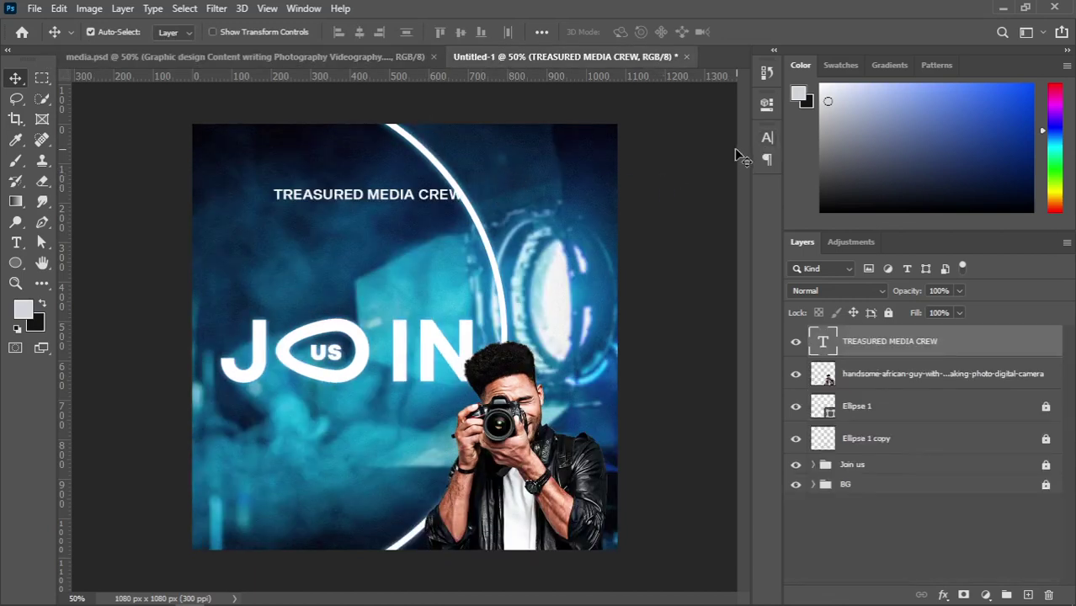
pyautogui.click(281, 59)
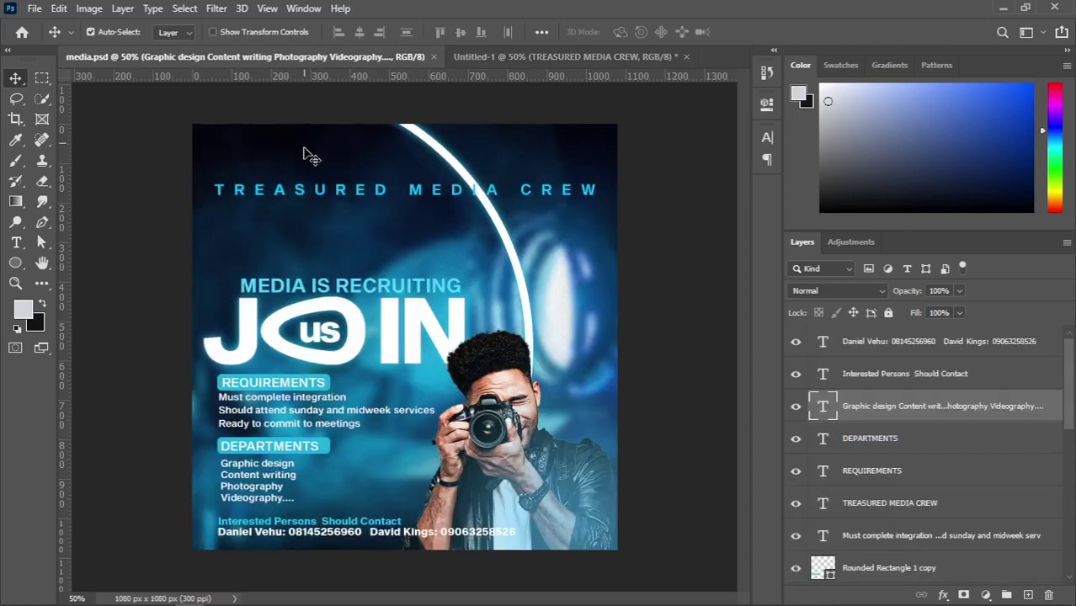
pyautogui.click(301, 192)
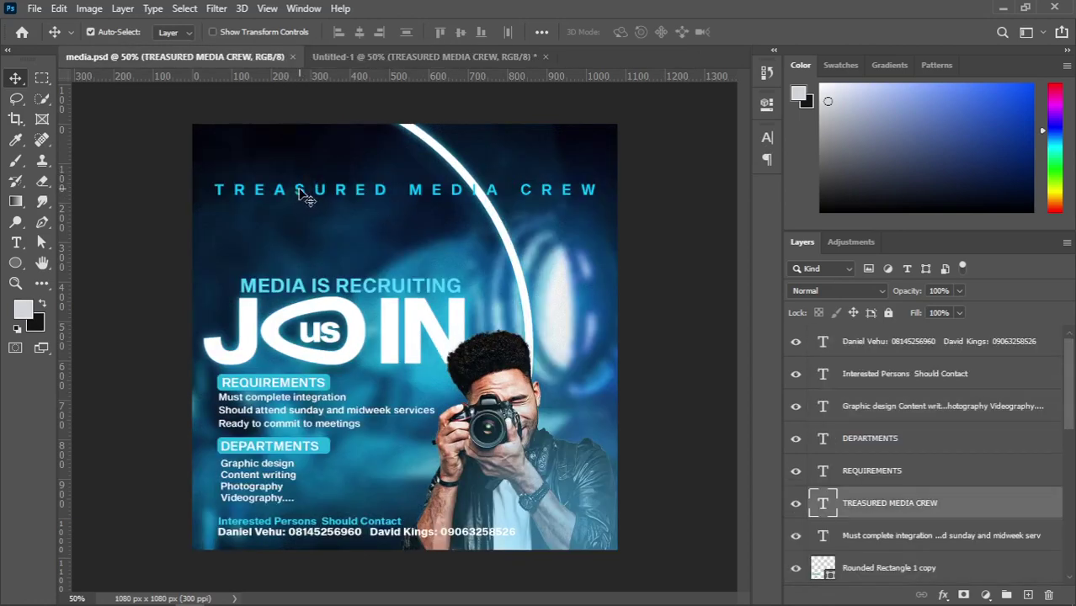
pyautogui.click(766, 137)
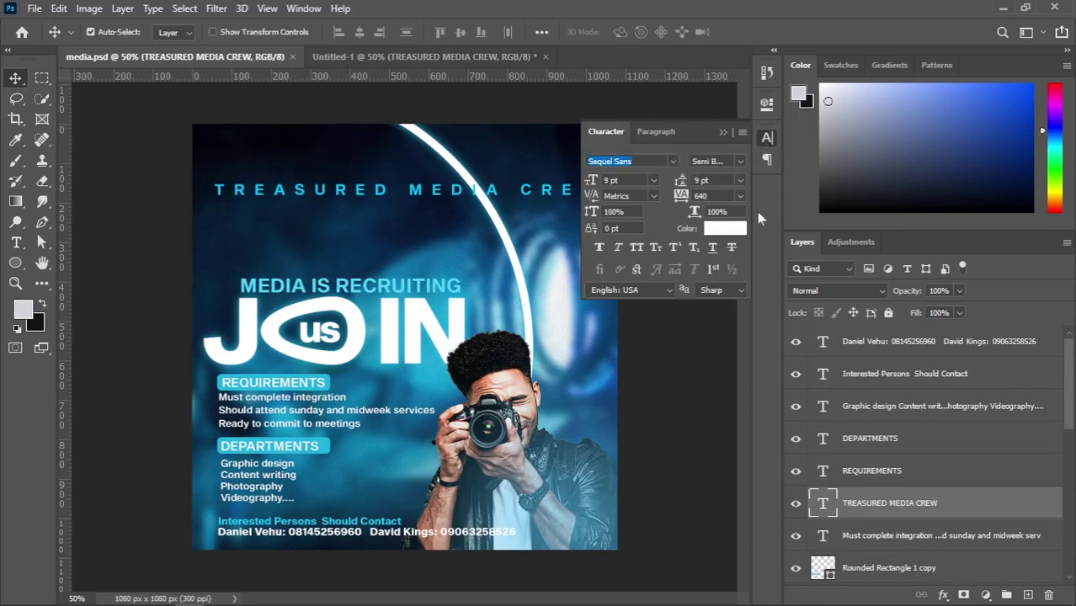
pyautogui.click(725, 229)
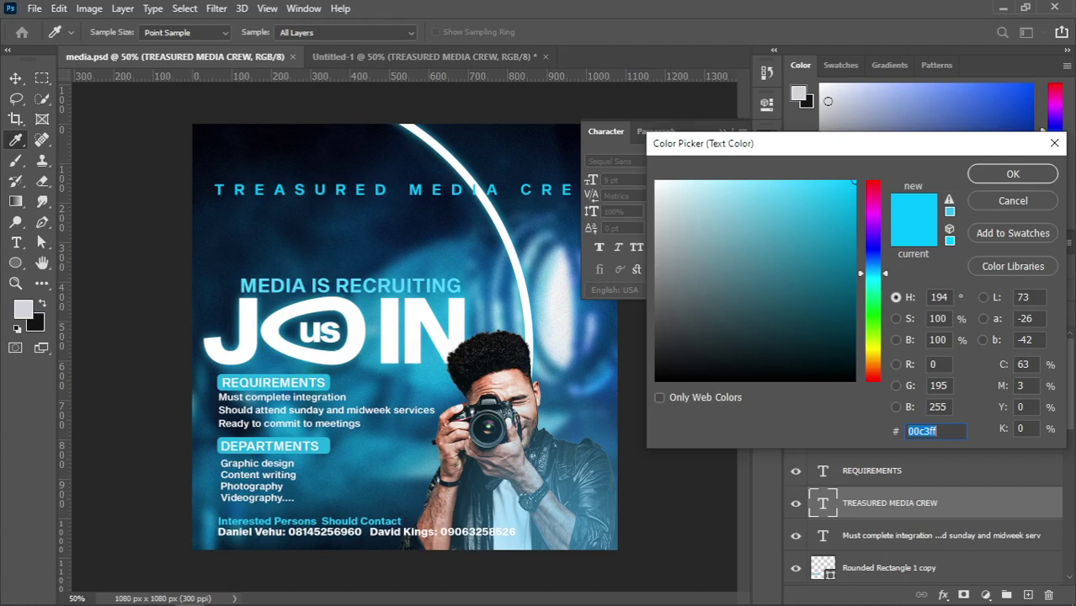
pyautogui.moveTo(248, 600)
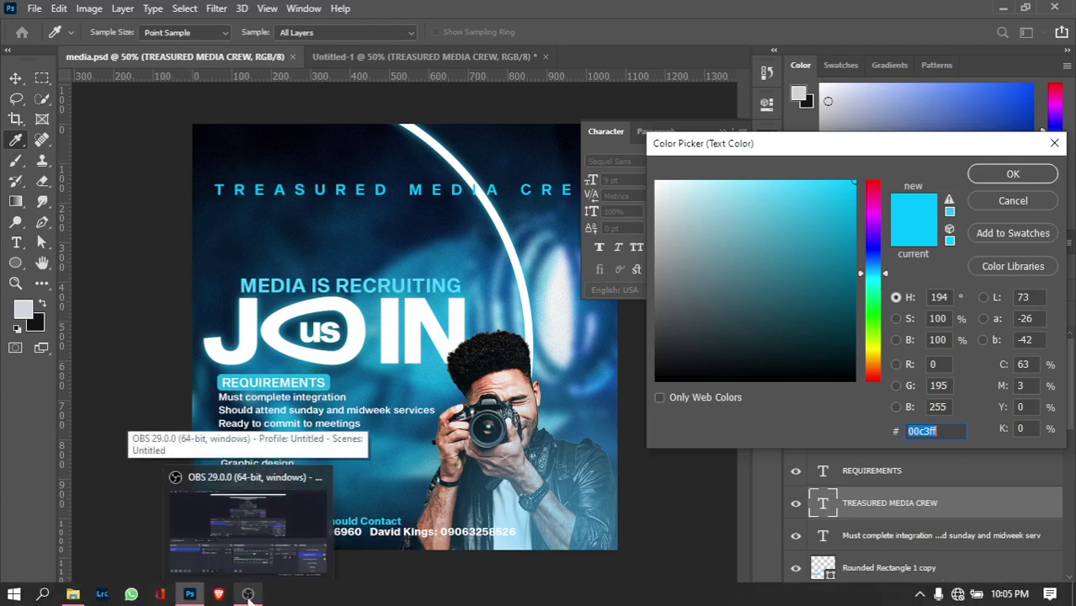
pyautogui.click(248, 540)
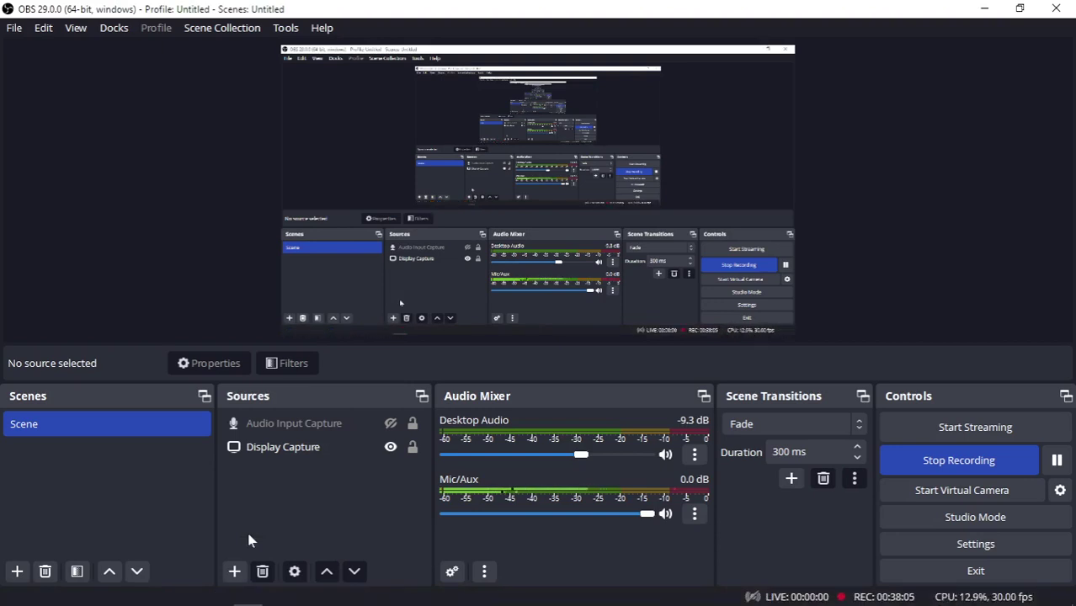
pyautogui.moveTo(221, 599)
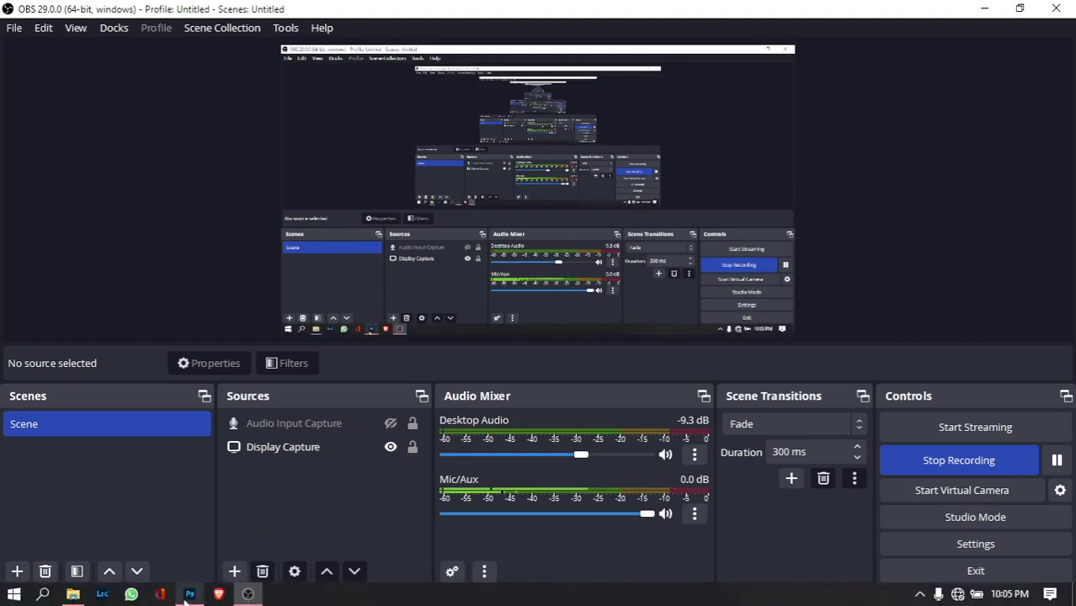
pyautogui.click(189, 594)
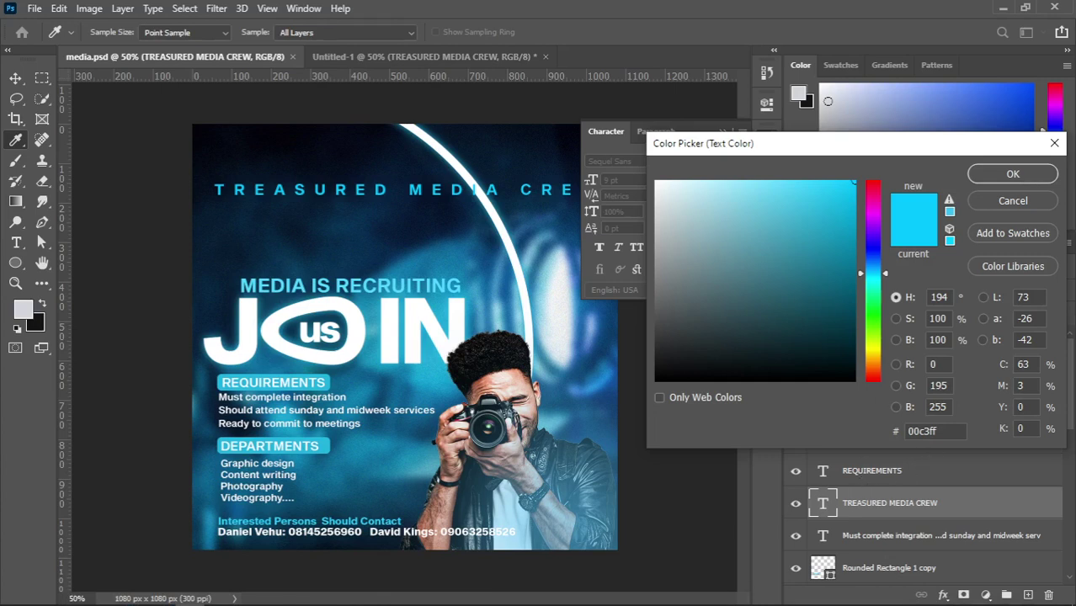
# Copy the colour code 00c3ff from the media.psd heading and apply it to the TREASURED MEDIA CREW text in Untitled-1
pyautogui.click(926, 431)
pyautogui.click(997, 177)
pyautogui.click(505, 56)
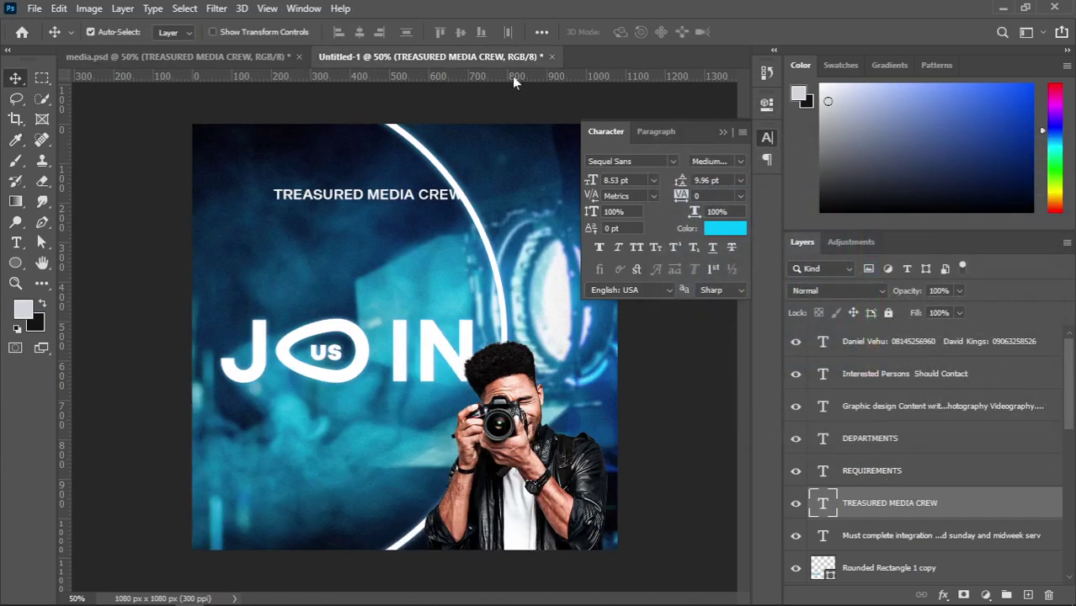
pyautogui.click(712, 230)
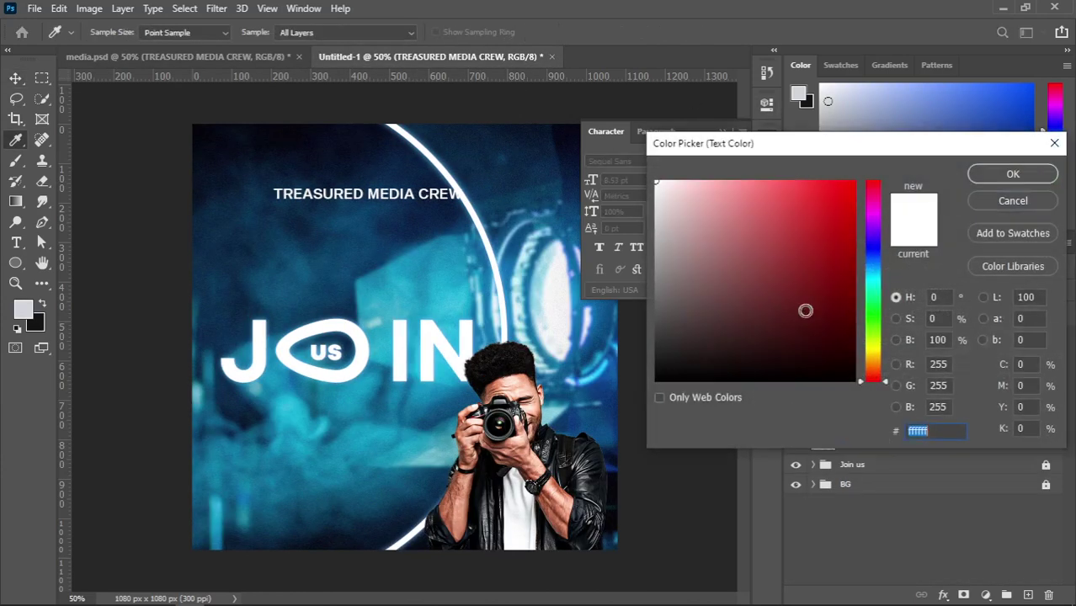
pyautogui.hotkey('ctrl', 'v')
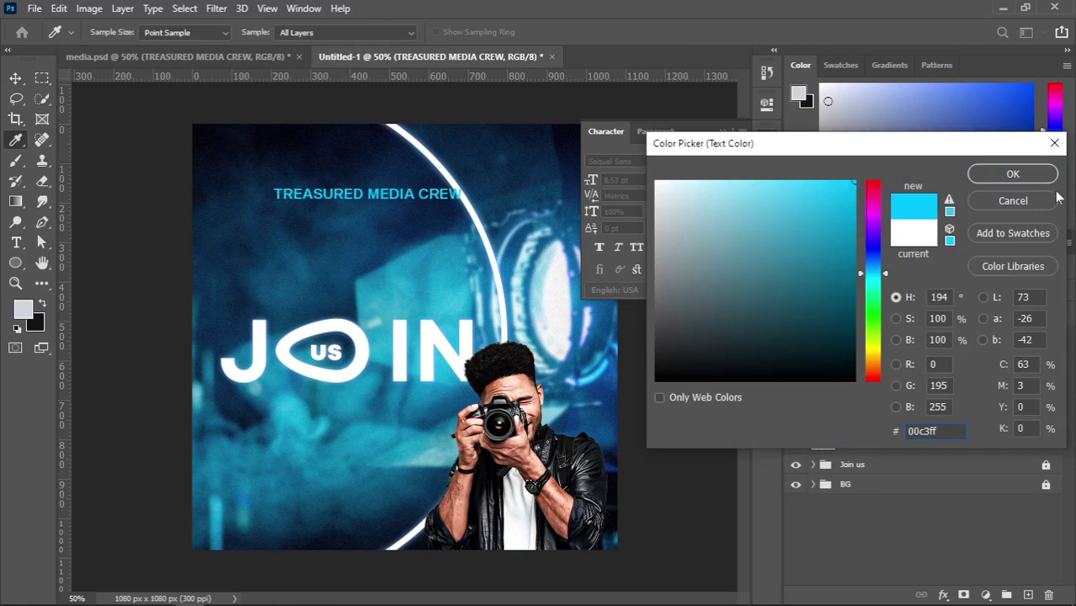
pyautogui.click(1013, 174)
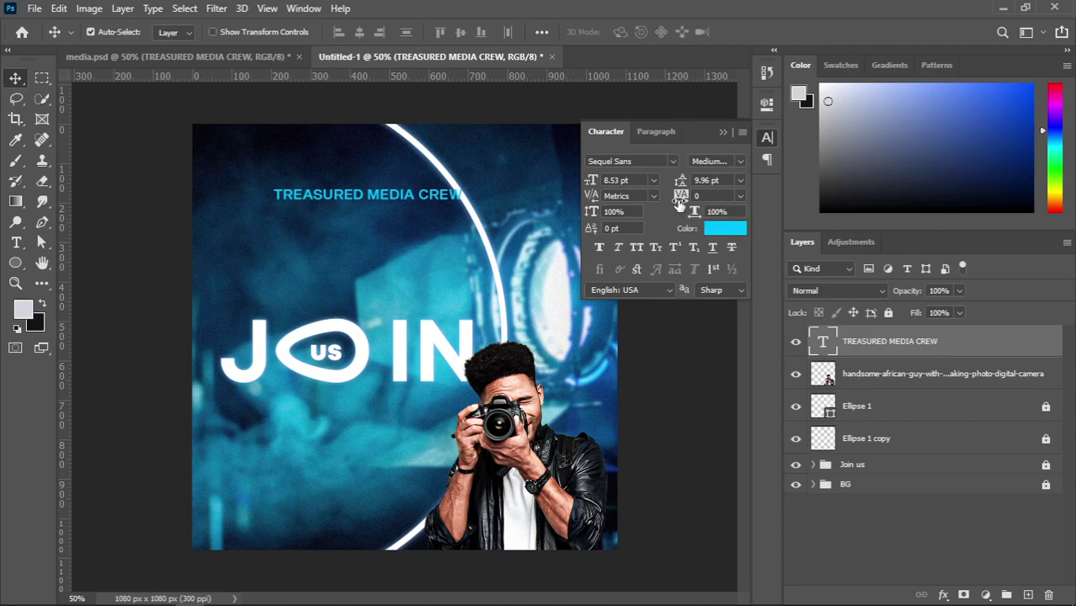
# Widen the TREASURED MEDIA CREW heading's tracking to 1060 and move the heading to the canvas's left edge
pyautogui.moveTo(679, 203); pyautogui.dragTo(729, 197)
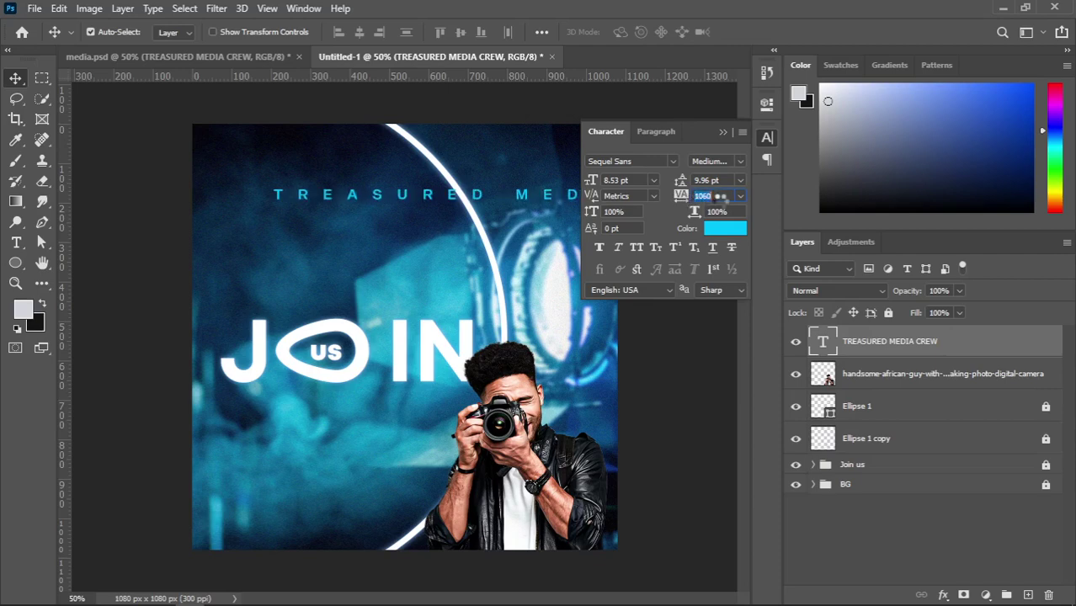
pyautogui.click(724, 132)
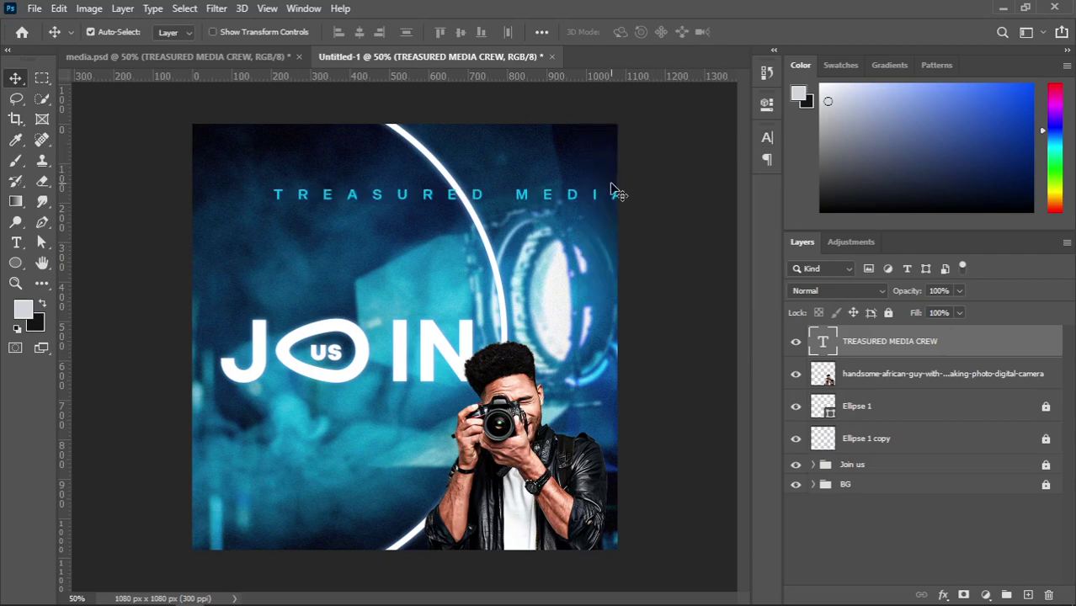
pyautogui.moveTo(595, 200); pyautogui.dragTo(519, 204)
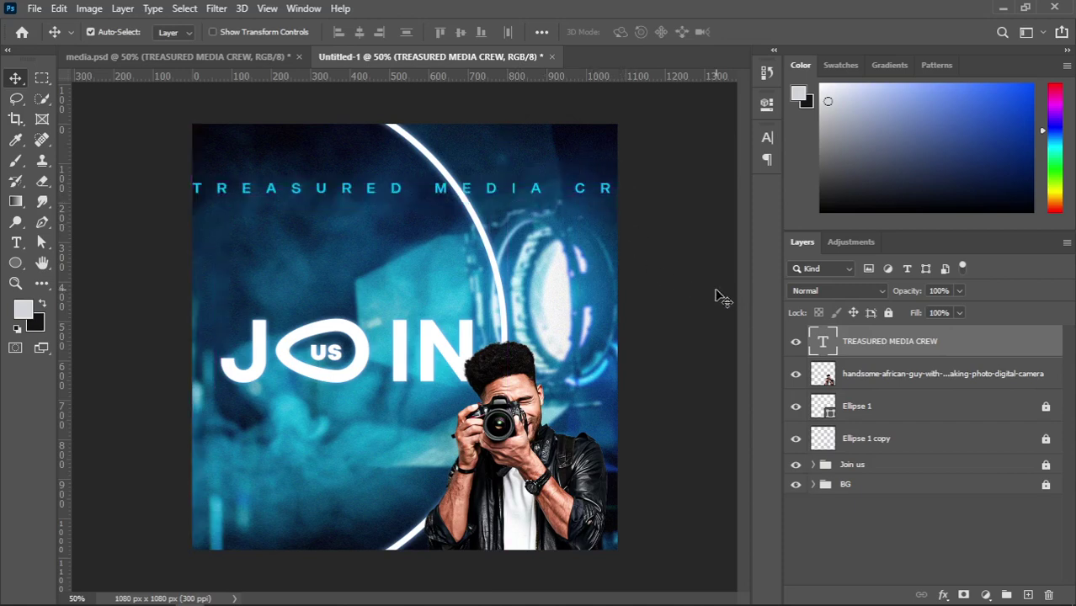
# Reduce the heading's tracking to 980 and then to 940
pyautogui.click(767, 139)
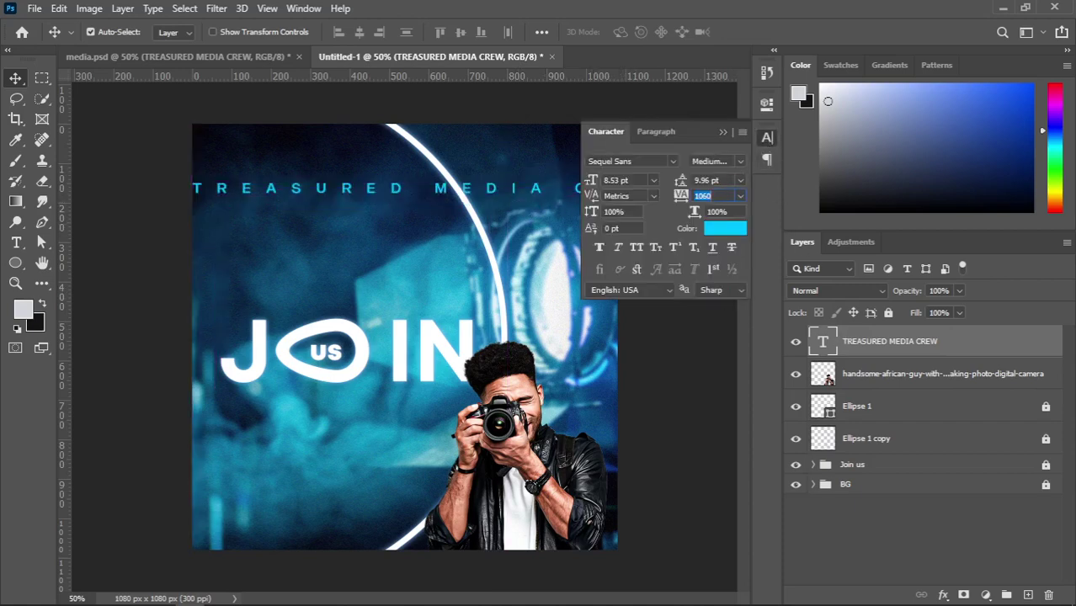
pyautogui.click(707, 195)
pyautogui.write('1060')
pyautogui.press('BackSpace')
pyautogui.press('BackSpace')
pyautogui.press('BackSpace')
pyautogui.press('BackSpace')
pyautogui.write('980')
pyautogui.press('Return')
pyautogui.write('940')
pyautogui.press('Return')
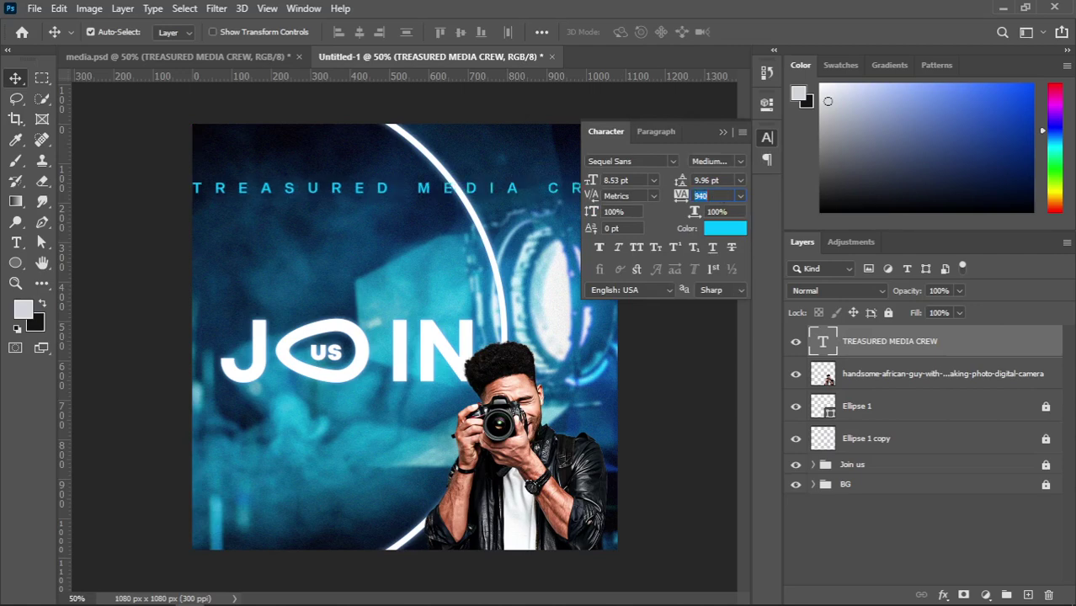
# Check the heading's character settings in media.psd and set the Untitled-1 heading's tracking to the same 640
pyautogui.click(135, 59)
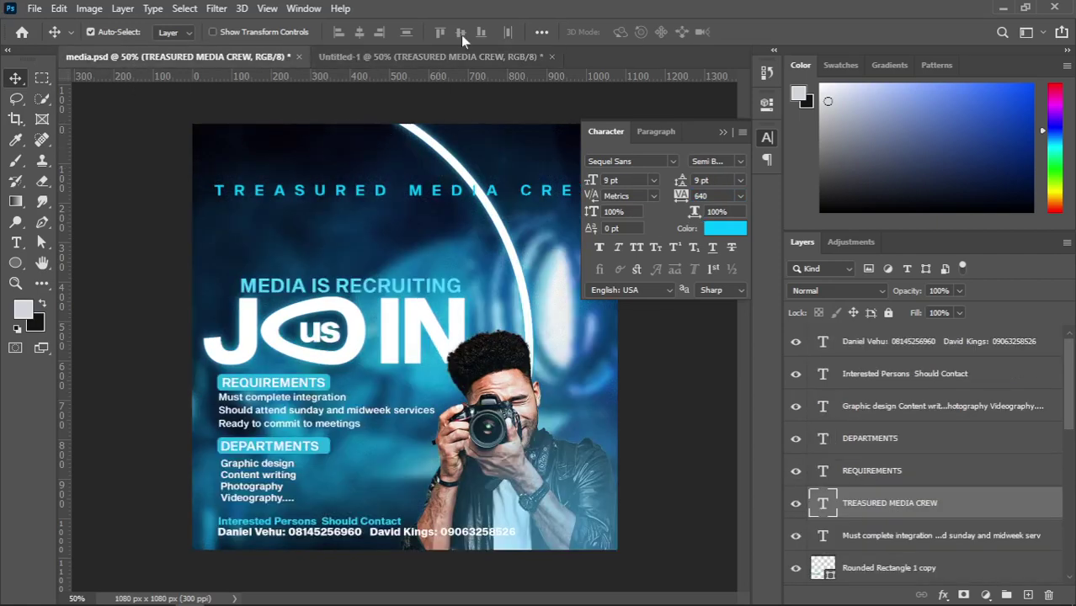
pyautogui.click(430, 57)
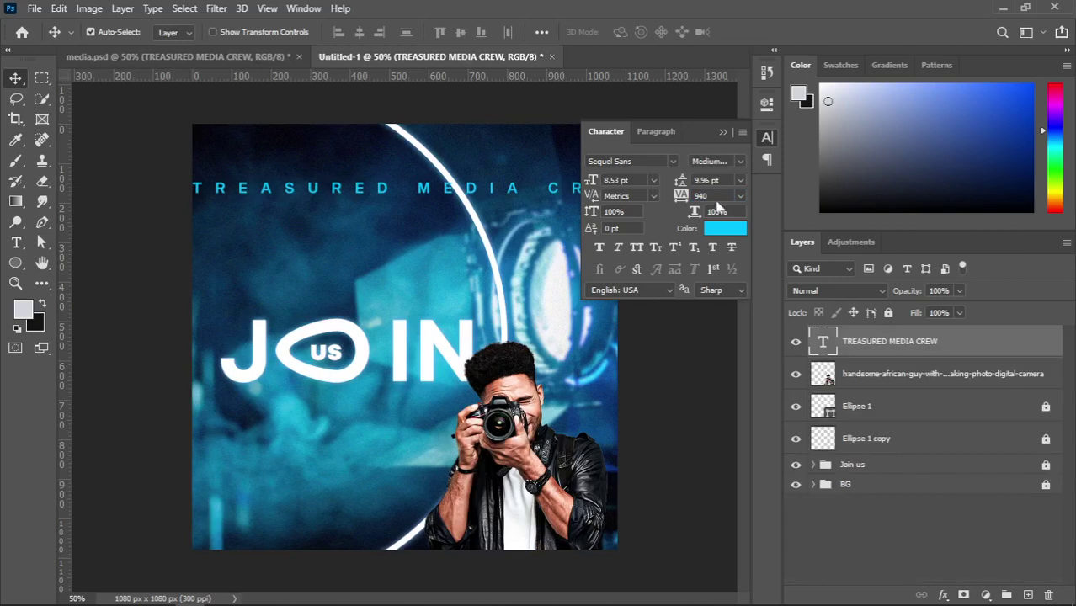
pyautogui.press('Return')
pyautogui.write('63')
pyautogui.press('BackSpace')
pyautogui.write('40')
pyautogui.press('Return')
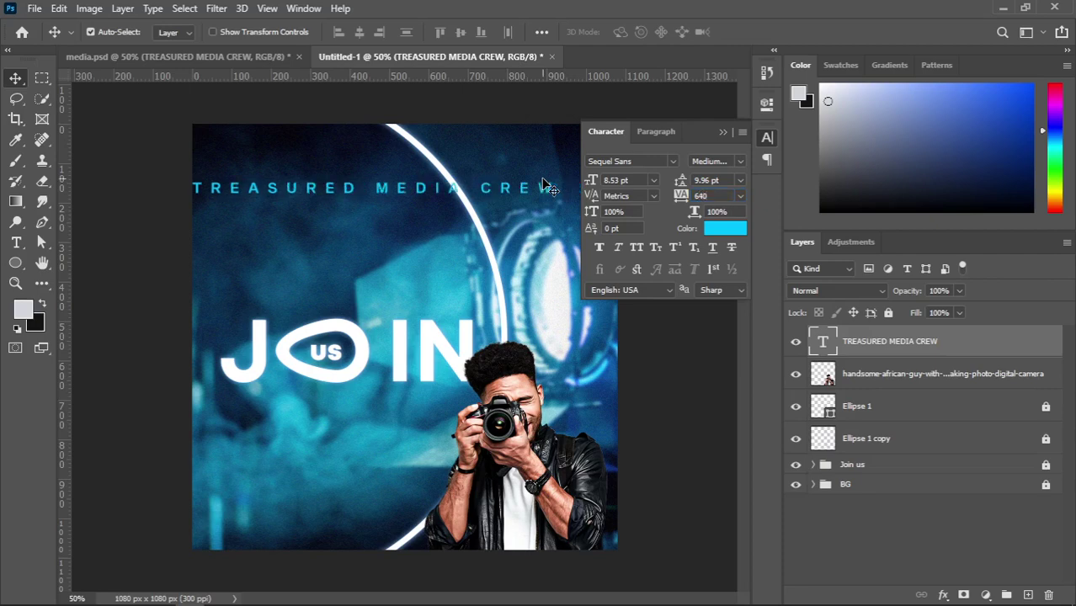
# Centre the TREASURED MEDIA CREW heading horizontally near the top of the canvas, leaving its wording as it is
pyautogui.click(721, 132)
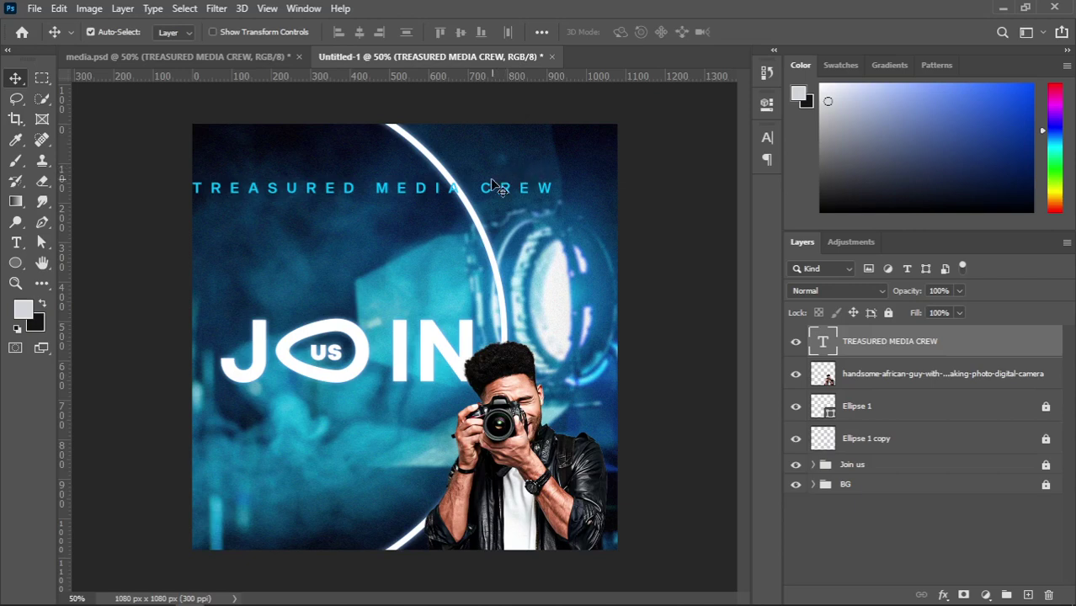
pyautogui.moveTo(491, 190); pyautogui.dragTo(528, 202)
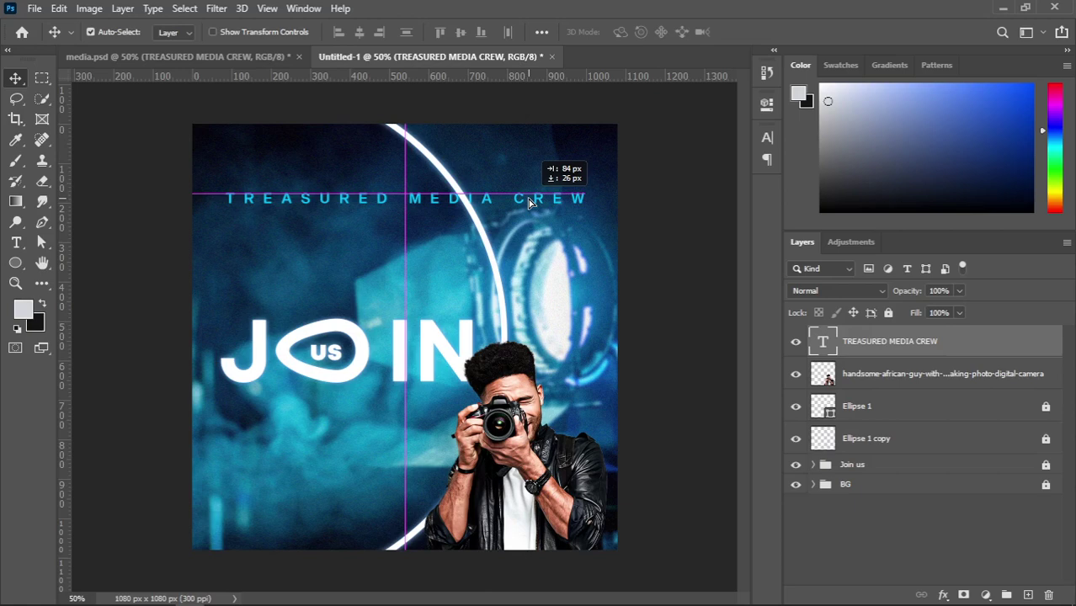
pyautogui.moveTo(528, 202); pyautogui.dragTo(531, 200)
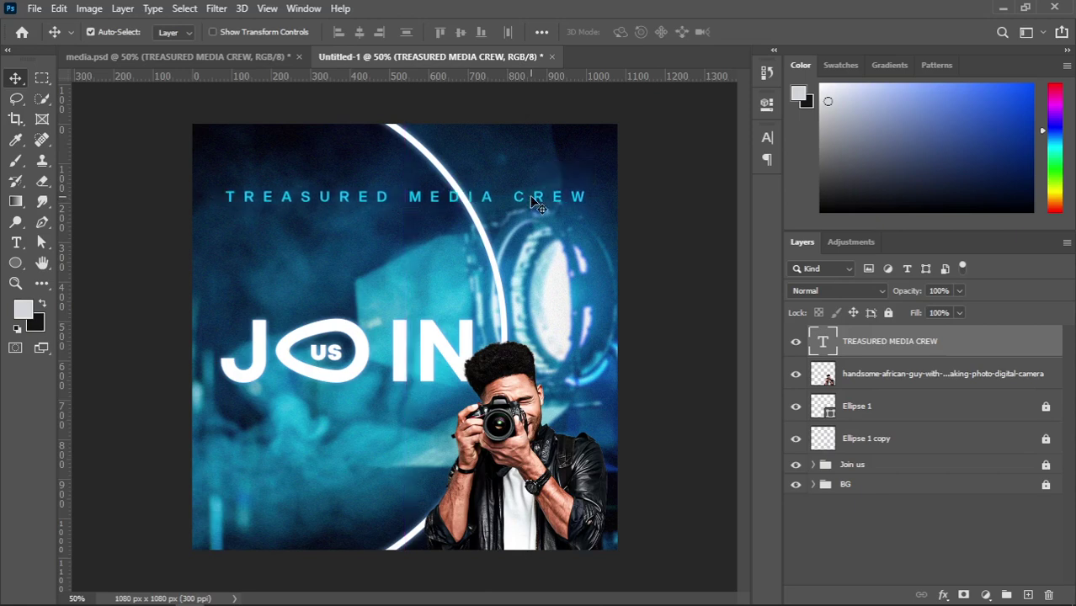
pyautogui.doubleClick(530, 201)
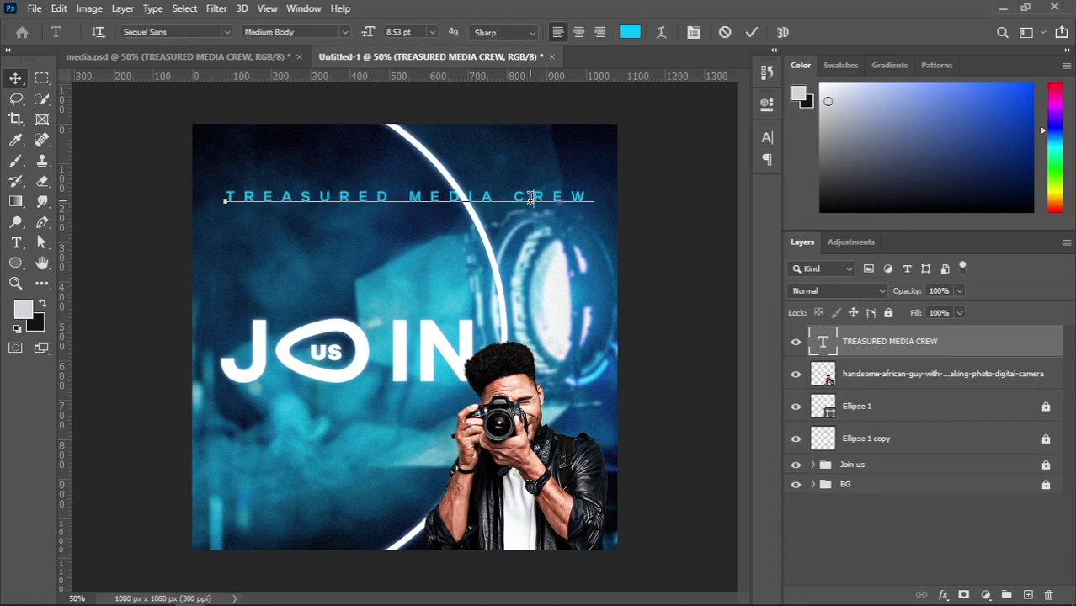
pyautogui.click(15, 80)
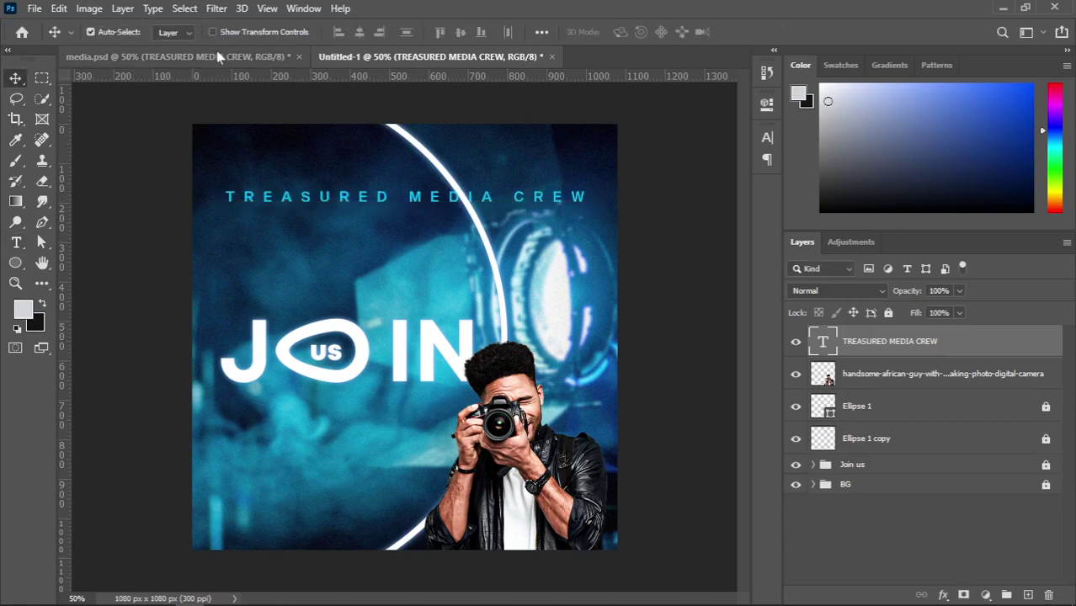
# Add a MEDIA IS RECRUITING text line just above the JOIN artwork, replacing the placeholder text
pyautogui.press('t')
pyautogui.click(262, 302)
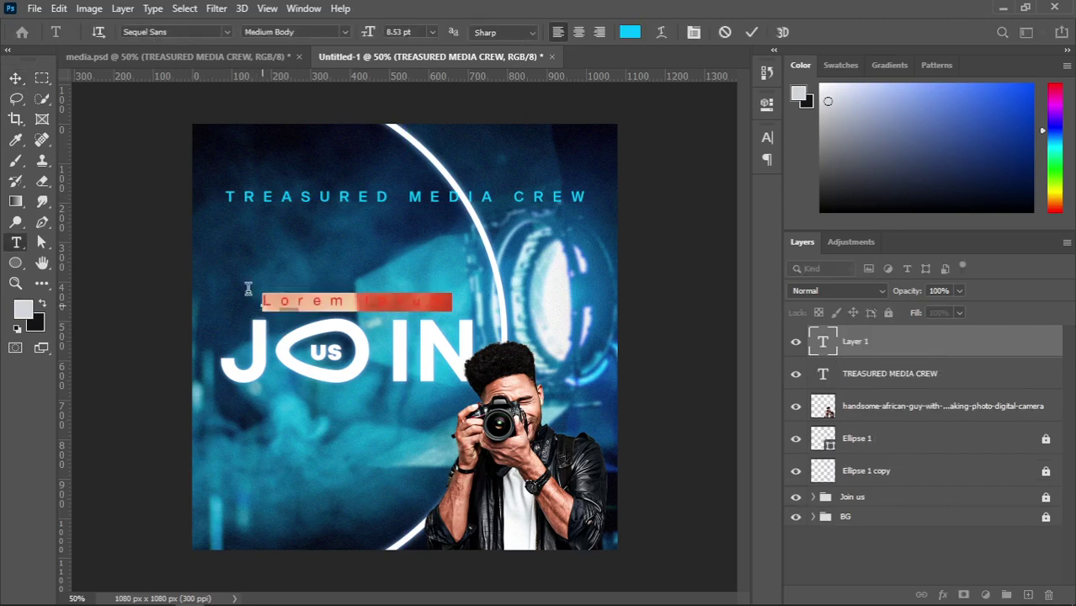
pyautogui.click(177, 59)
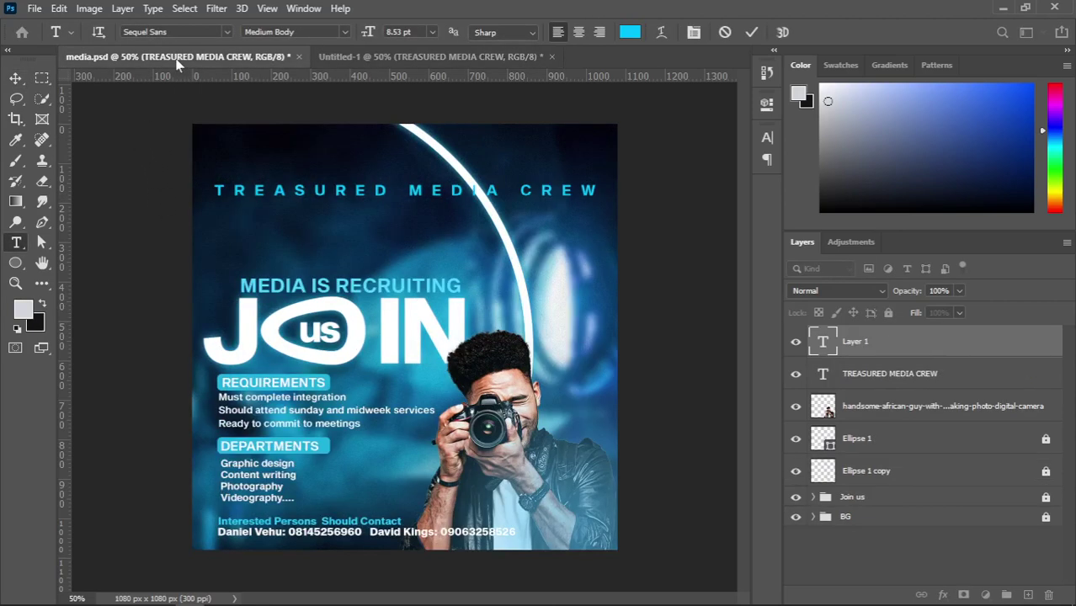
pyautogui.moveTo(466, 57); pyautogui.dragTo(404, 57)
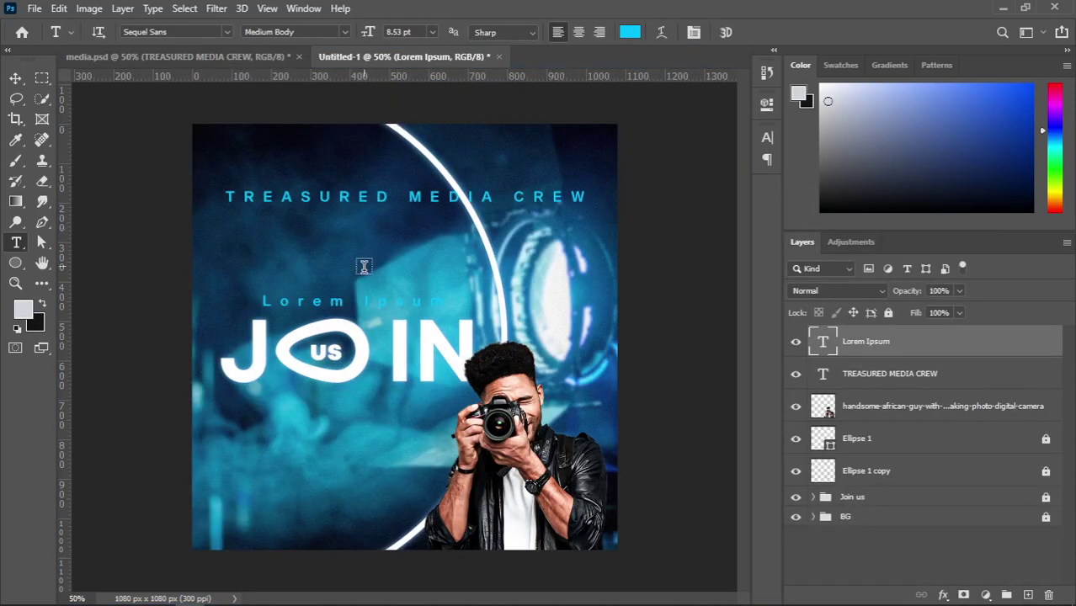
pyautogui.click(391, 303)
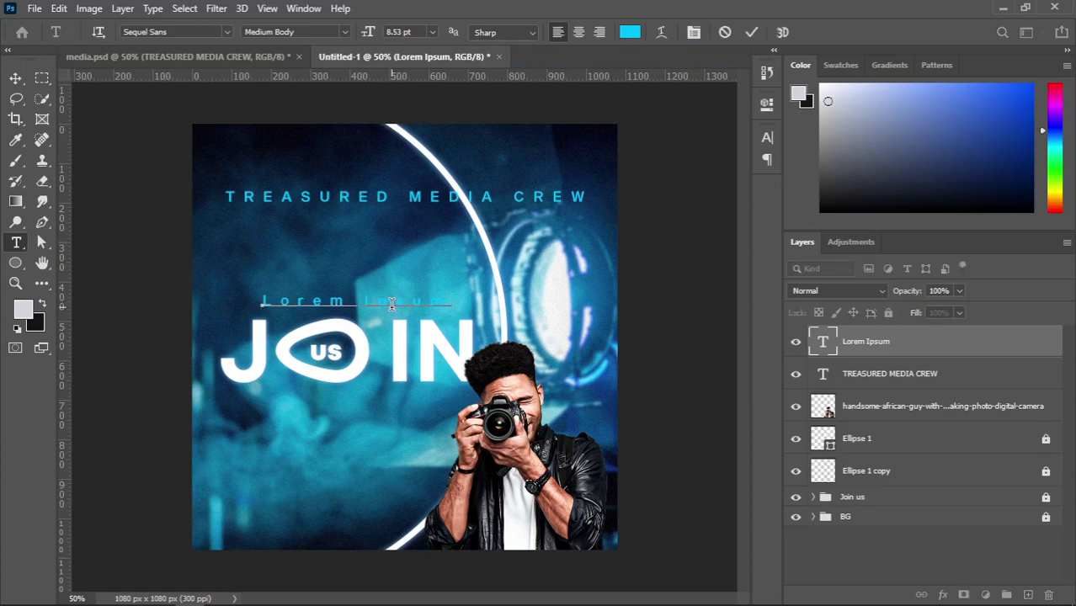
pyautogui.press('BackSpace')
pyautogui.press('BackSpace')
pyautogui.press('BackSpace')
pyautogui.press('BackSpace')
pyautogui.press('BackSpace')
pyautogui.press('BackSpace')
pyautogui.press('BackSpace')
pyautogui.press('BackSpace')
pyautogui.press('BackSpace')
pyautogui.press('BackSpace')
pyautogui.press('BackSpace')
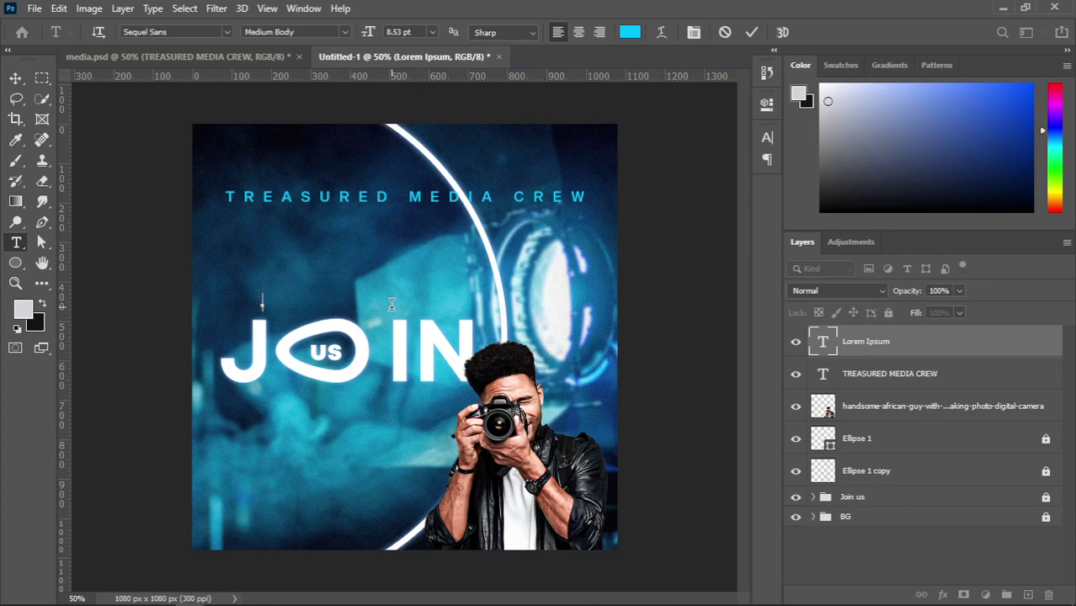
pyautogui.write('MEDI')
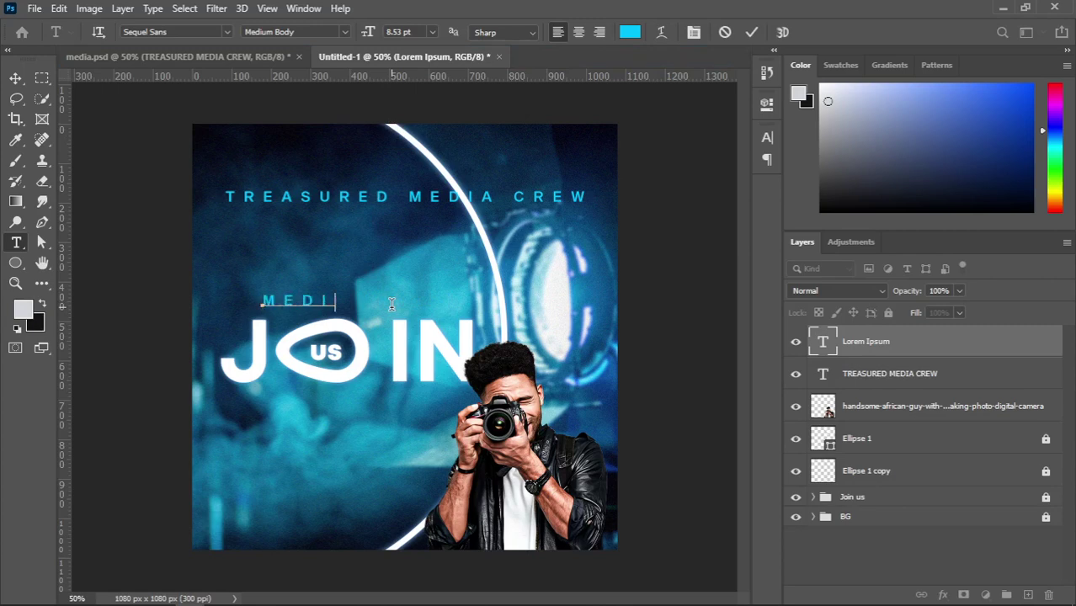
pyautogui.write('A IS RECRUITI')
pyautogui.write('NG')
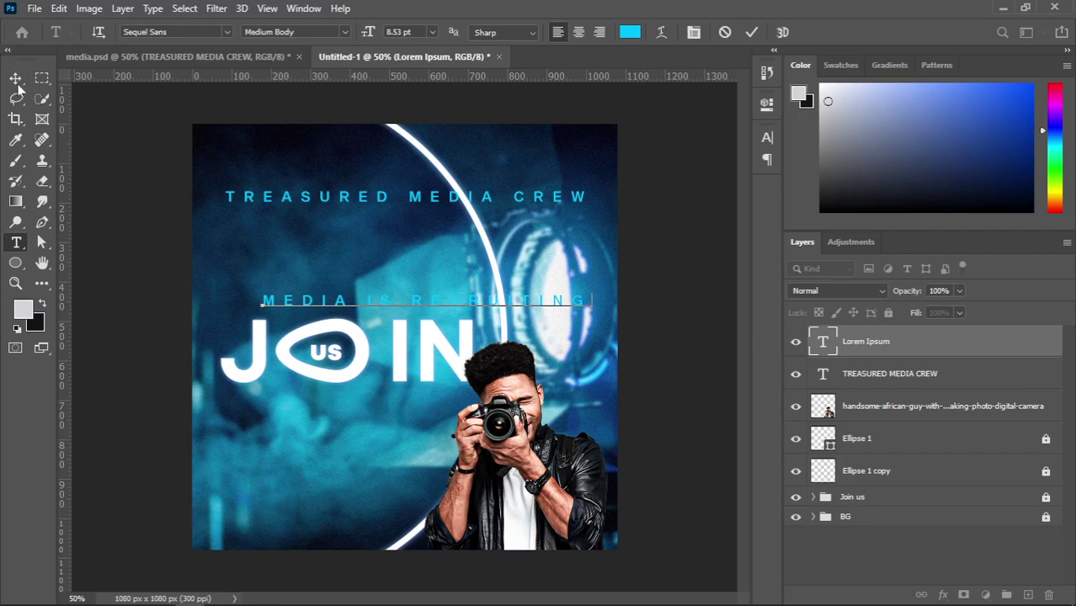
pyautogui.click(16, 79)
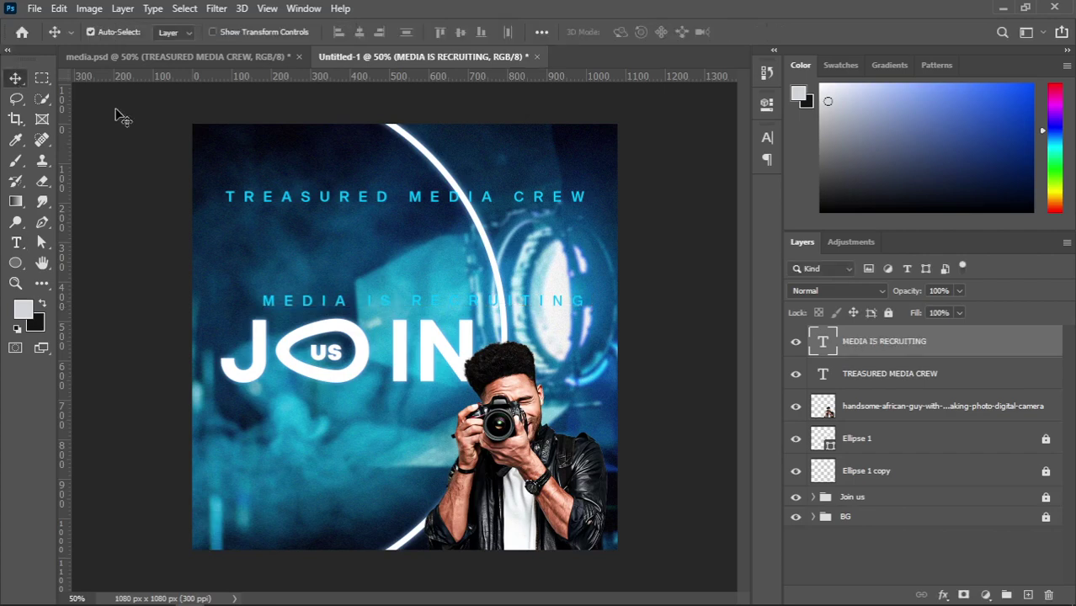
# Set the MEDIA IS RECRUITING line's tracking to 0 and its font style to Black Body
pyautogui.click(767, 138)
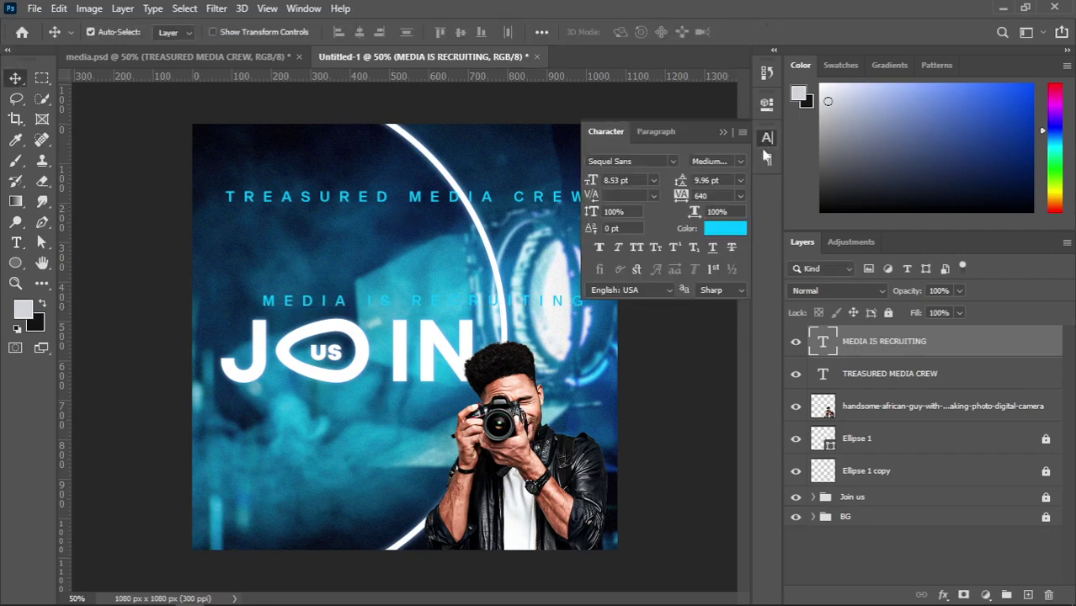
pyautogui.click(740, 195)
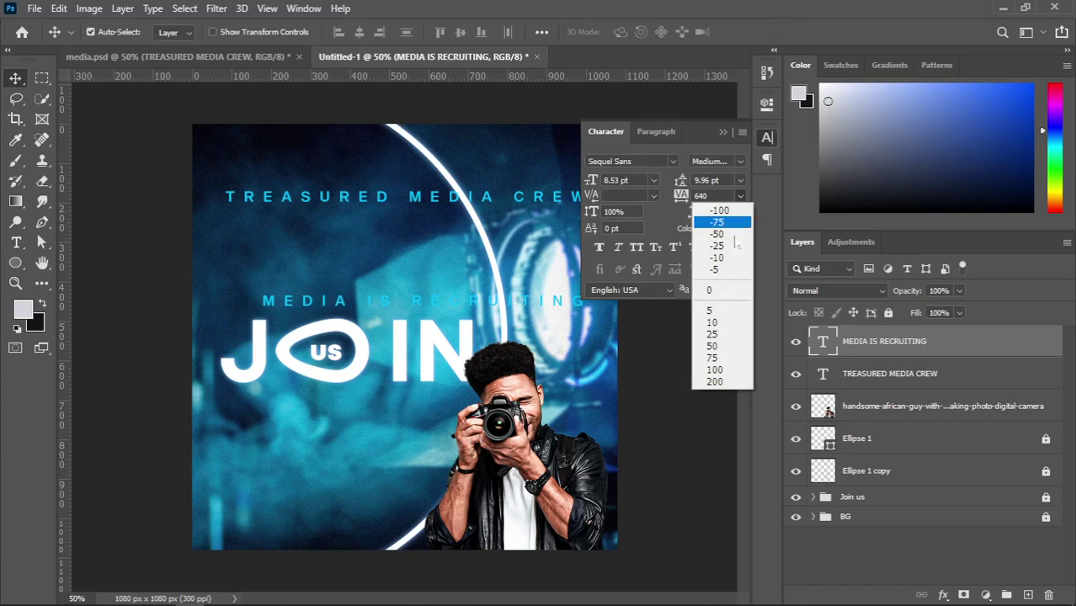
pyautogui.click(711, 300)
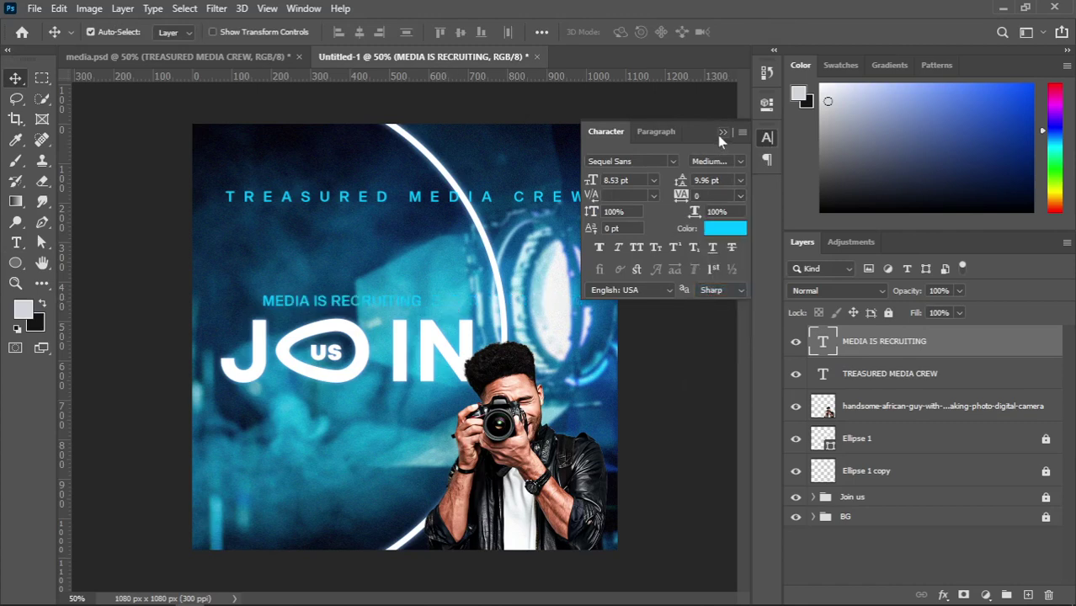
pyautogui.click(740, 161)
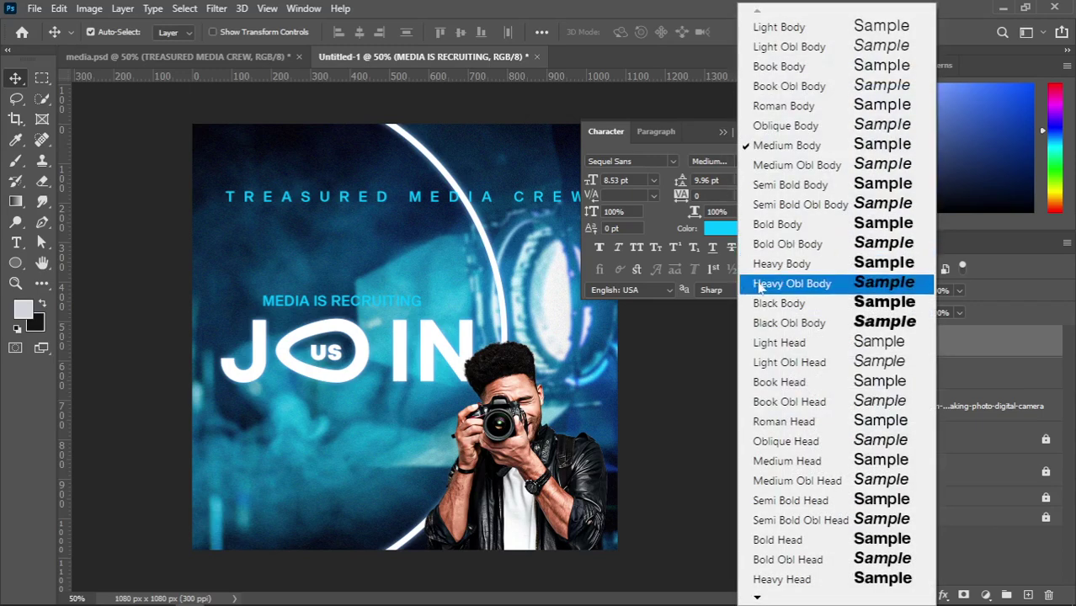
pyautogui.click(759, 304)
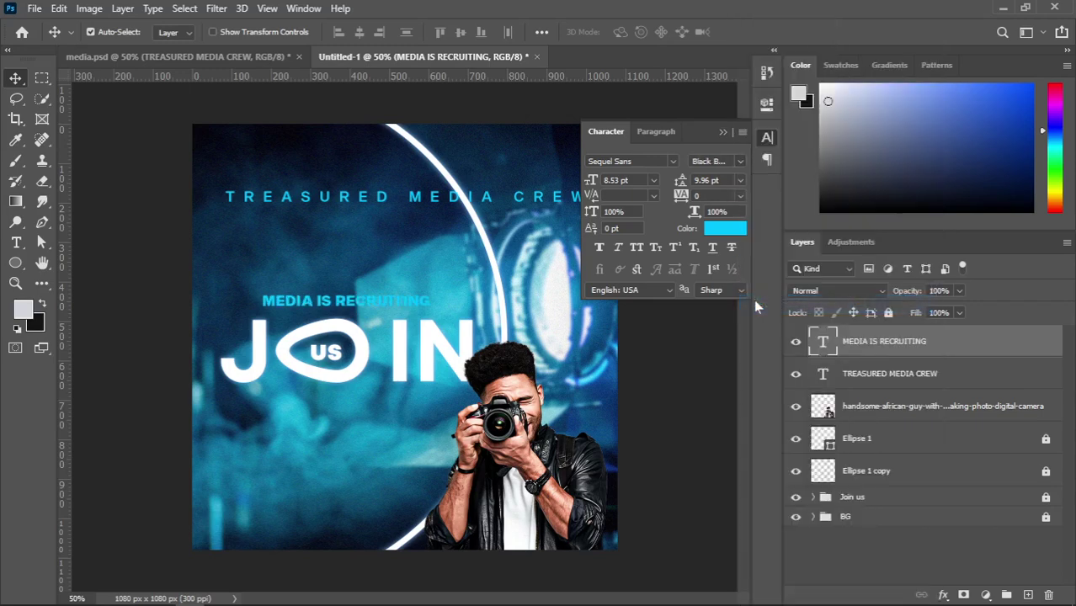
pyautogui.click(720, 133)
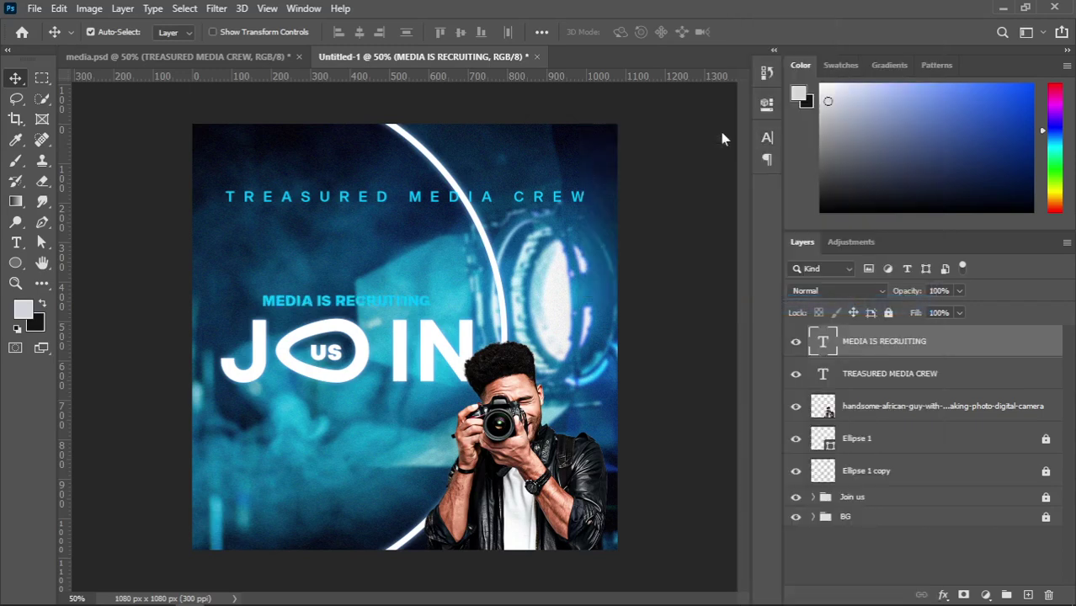
# Scale the MEDIA IS RECRUITING line up to about 10.6 pt and position it just above JOIN
pyautogui.click(429, 301)
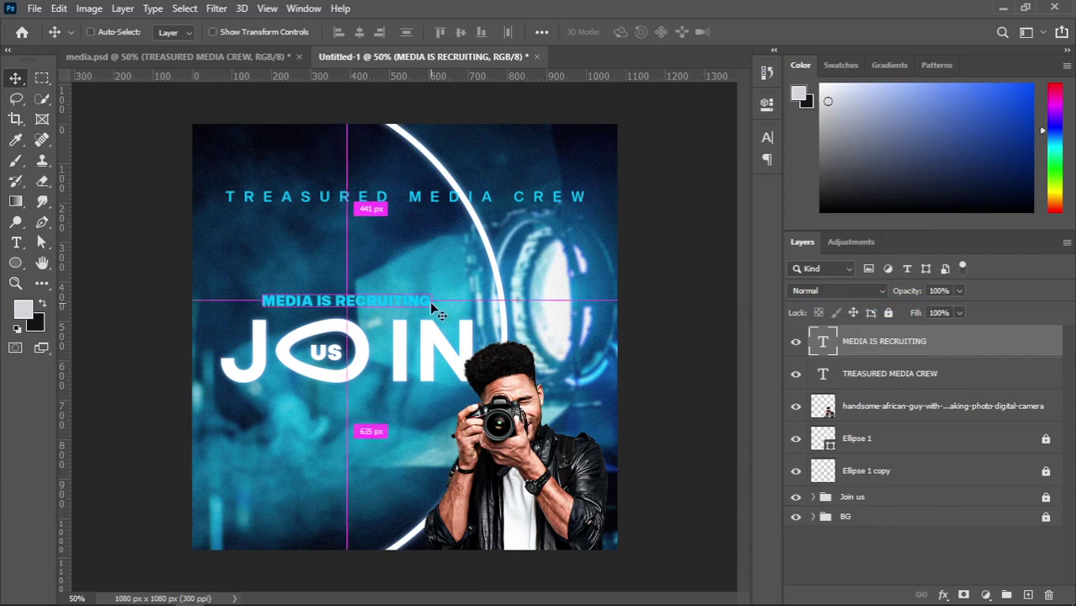
pyautogui.hotkey('ctrl', 't')
pyautogui.moveTo(433, 310)
pyautogui.mouseDown()
pyautogui.moveTo(484, 316)
pyautogui.moveTo(432, 307)
pyautogui.mouseUp()
pyautogui.press('Return')
# Compare the MEDIA IS RECRUITING line with media.psd and set its font style in Untitled-1 to Semi Bold Body
pyautogui.click(205, 59)
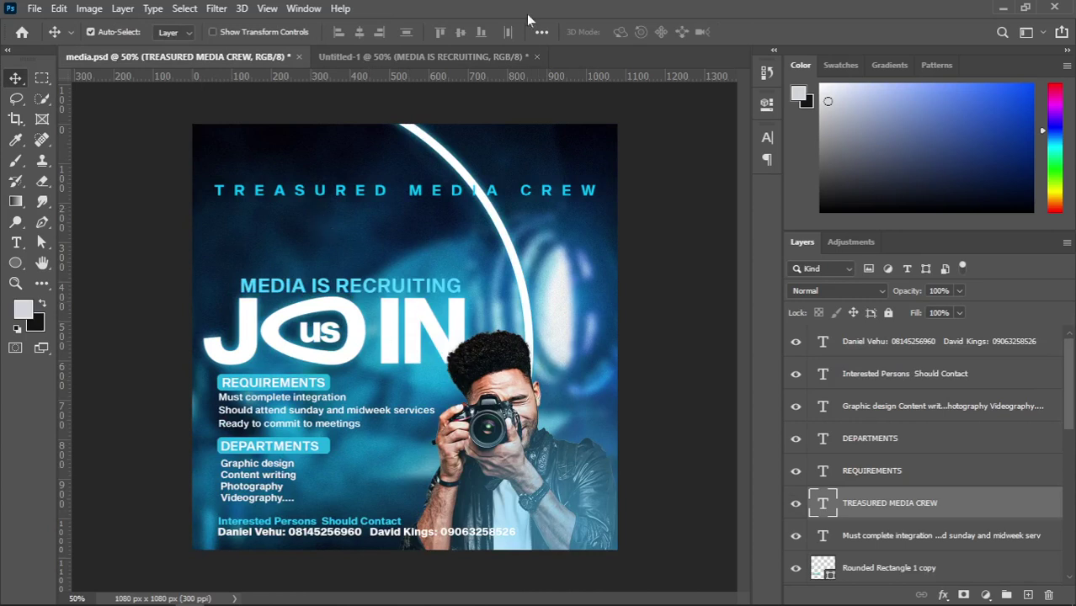
pyautogui.click(454, 56)
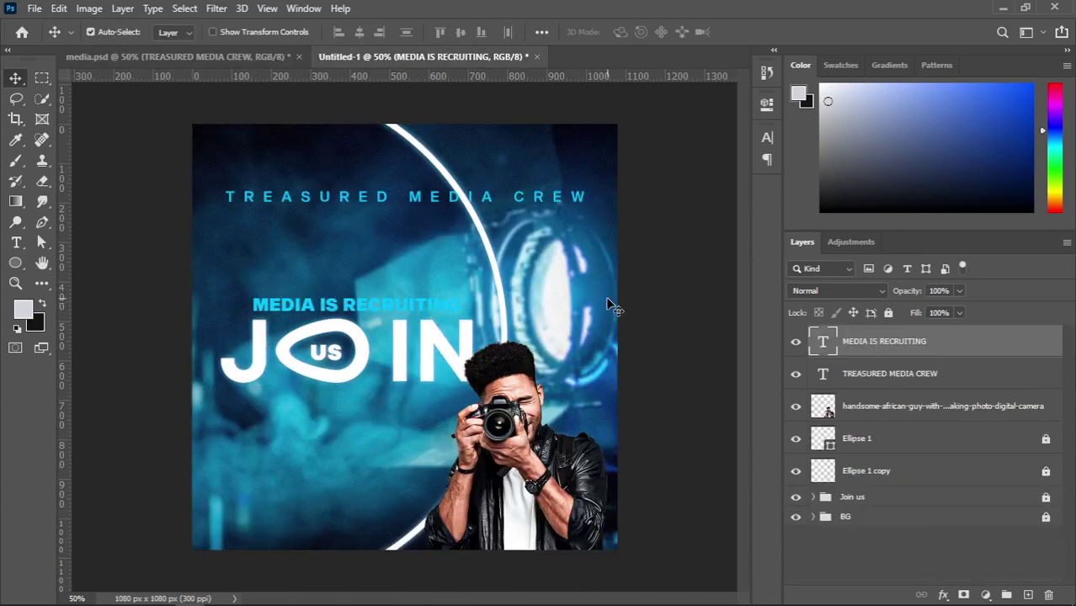
pyautogui.click(766, 139)
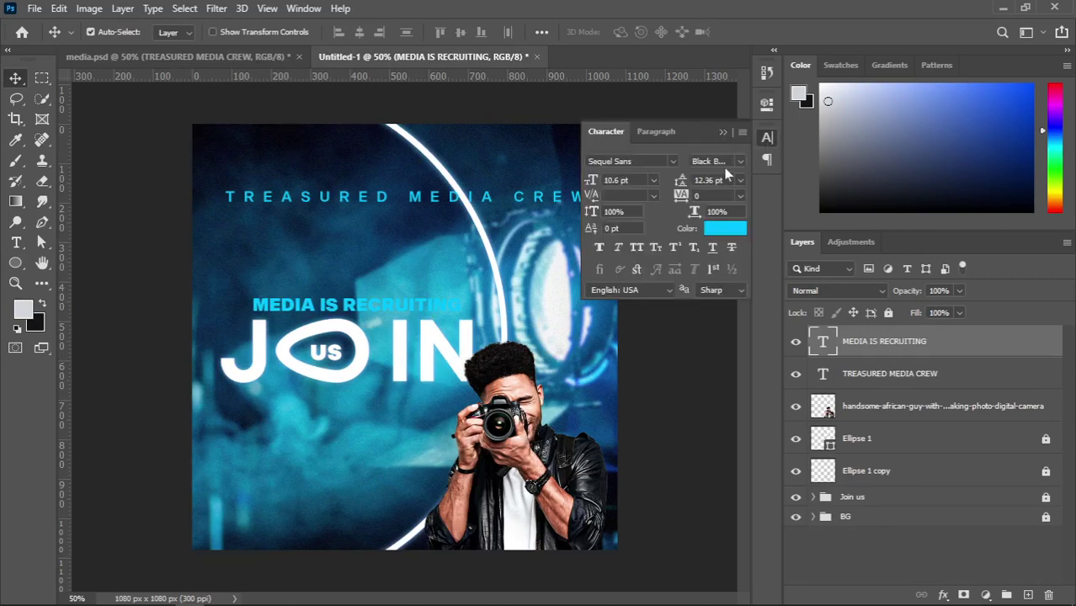
pyautogui.click(741, 161)
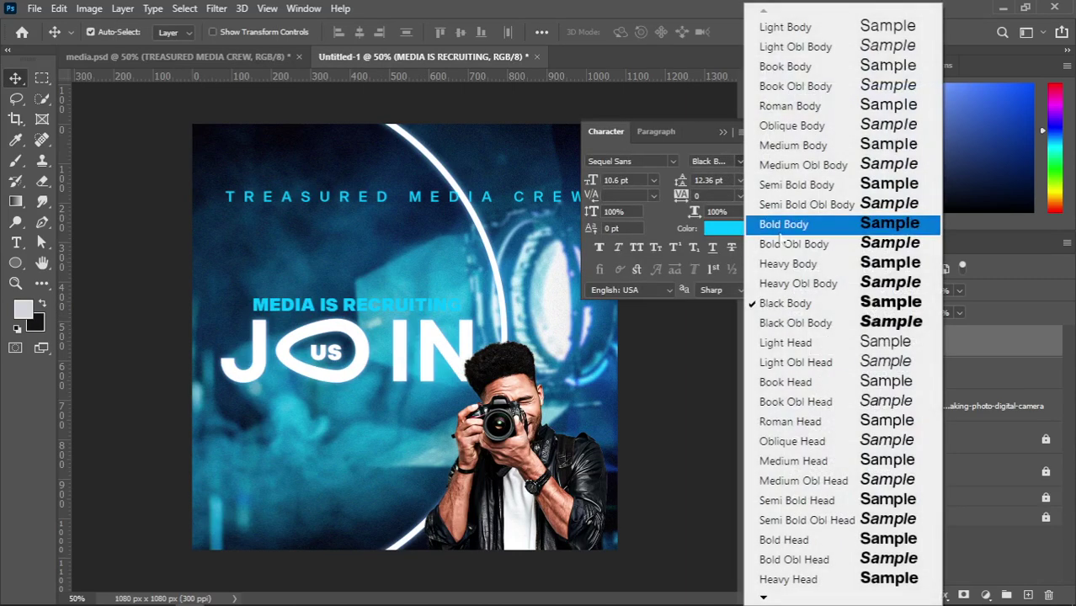
pyautogui.click(770, 189)
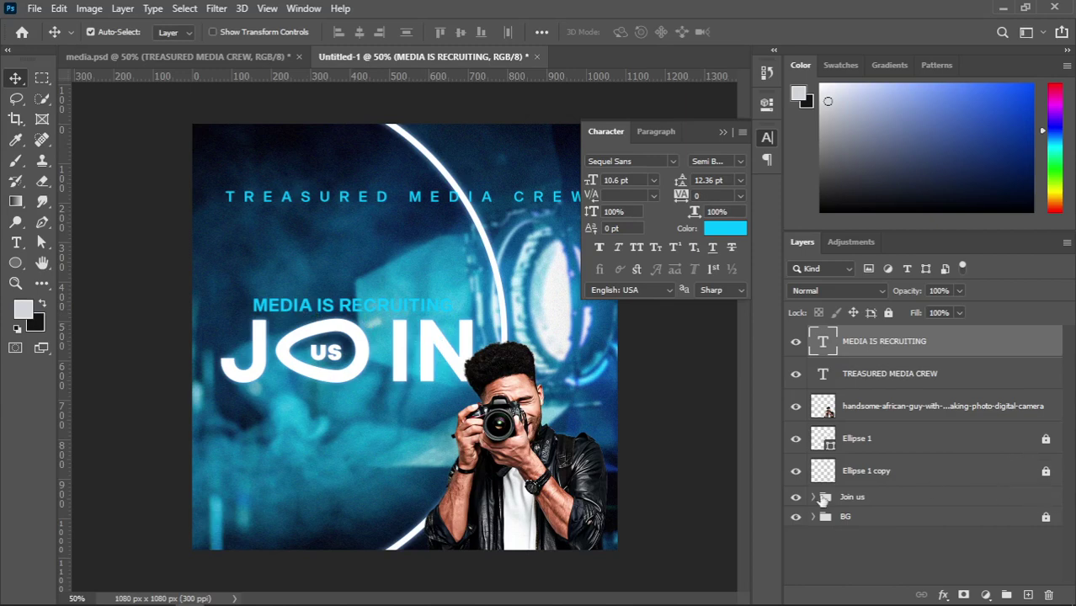
# Select the MEDIA IS RECRUITING line together with the JOIN US artwork and move them well up and slightly left on the canvas
pyautogui.moveTo(245, 275); pyautogui.dragTo(388, 388)
pyautogui.press('Up')
pyautogui.press('Up')
pyautogui.press('Up')
pyautogui.press('Up')
pyautogui.press('Up')
pyautogui.press('Up')
pyautogui.press('Up')
pyautogui.press('Up')
pyautogui.press('Up')
pyautogui.press('Up')
pyautogui.press('Up')
pyautogui.press('Up')
pyautogui.press('Up')
pyautogui.press('Up')
pyautogui.press('Up')
pyautogui.press('Up')
pyautogui.press('Up')
pyautogui.press('Up')
pyautogui.press('Up')
pyautogui.press('Up')
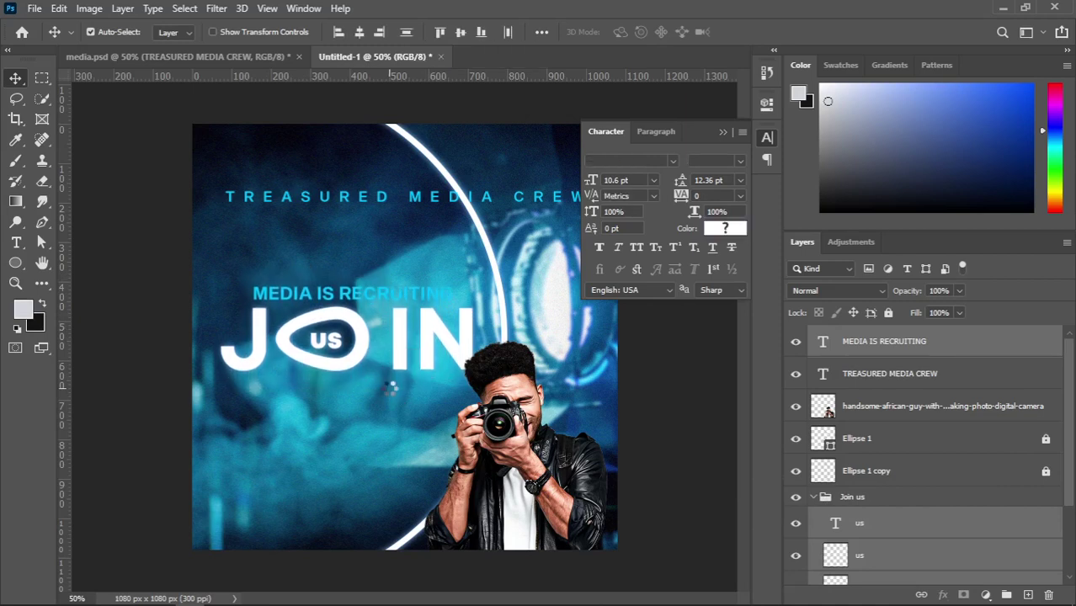
pyautogui.press('Down')
pyautogui.press('Left')
pyautogui.press('Left')
pyautogui.press('Left')
pyautogui.press('Left')
pyautogui.press('Left')
pyautogui.press('Left')
pyautogui.press('Left')
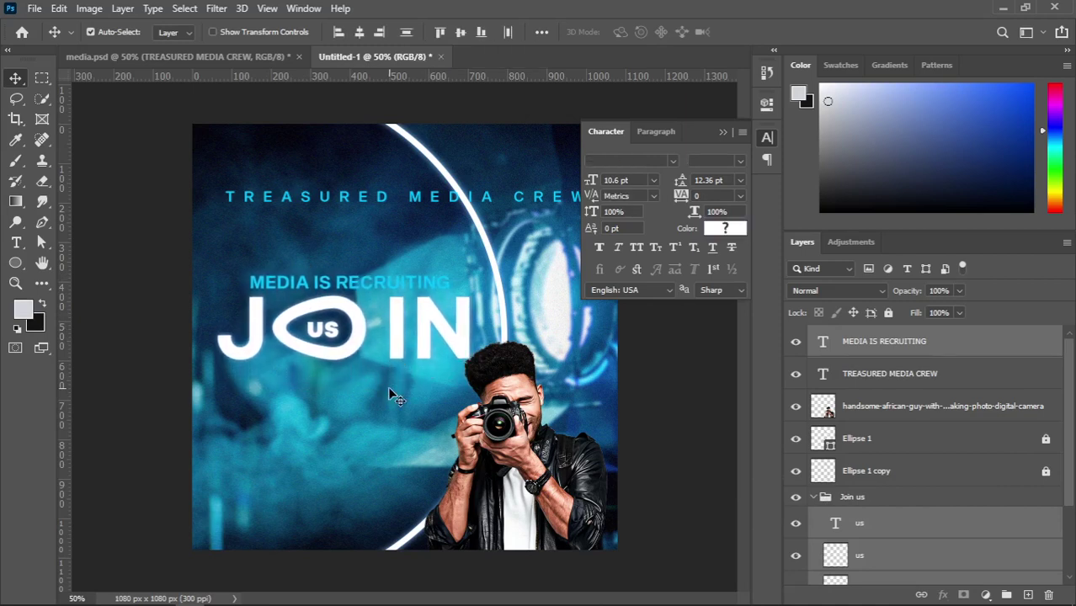
pyautogui.press('Up')
pyautogui.press('Up')
pyautogui.press('Up')
pyautogui.press('Up')
pyautogui.press('Up')
pyautogui.press('Up')
pyautogui.press('Left')
pyautogui.press('Left')
pyautogui.press('Left')
pyautogui.press('Left')
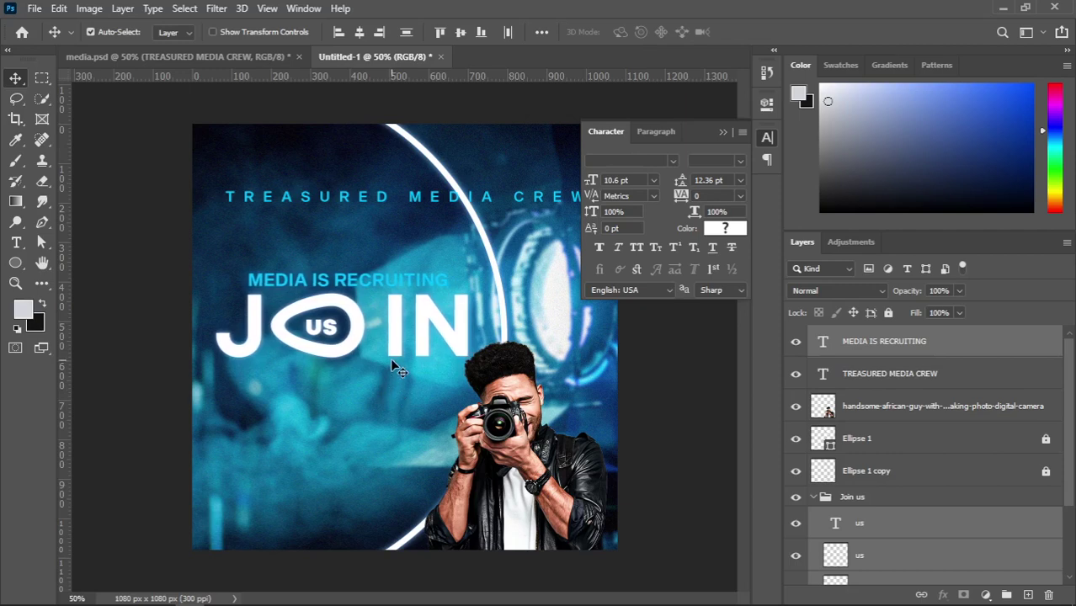
pyautogui.press('Up')
pyautogui.press('Up')
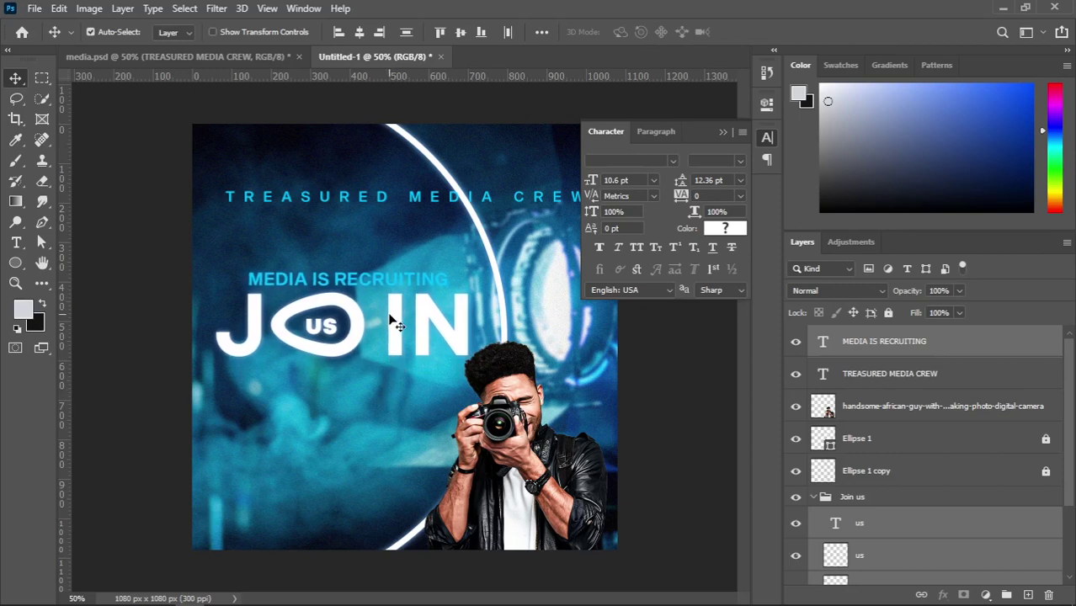
pyautogui.hotkey('shift', 'Up')
pyautogui.hotkey('shift', 'Up')
pyautogui.hotkey('shift', 'Up')
pyautogui.hotkey('shift', 'Up')
pyautogui.hotkey('shift', 'Up')
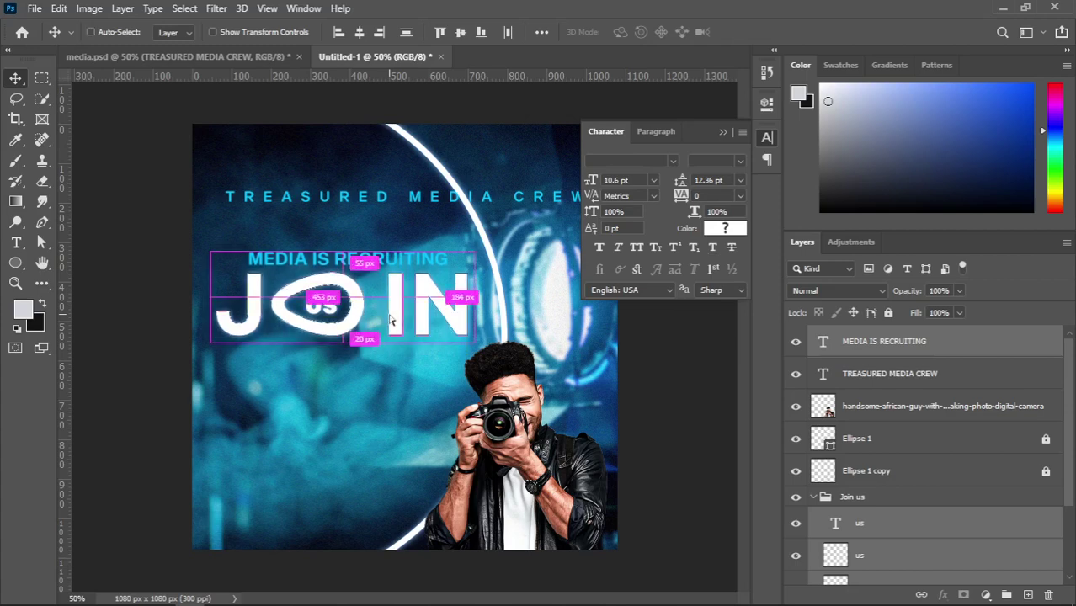
# Scale the MEDIA IS RECRUITING line and JOIN US artwork together to about 110%
pyautogui.hotkey('ctrl', 't')
pyautogui.moveTo(476, 347); pyautogui.dragTo(502, 351)
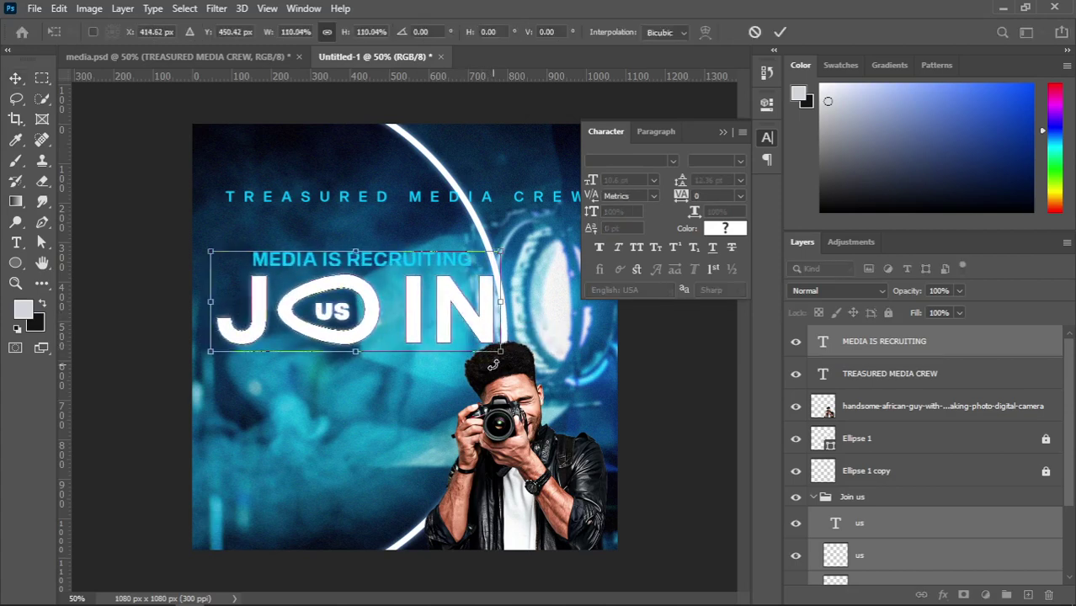
pyautogui.press('Return')
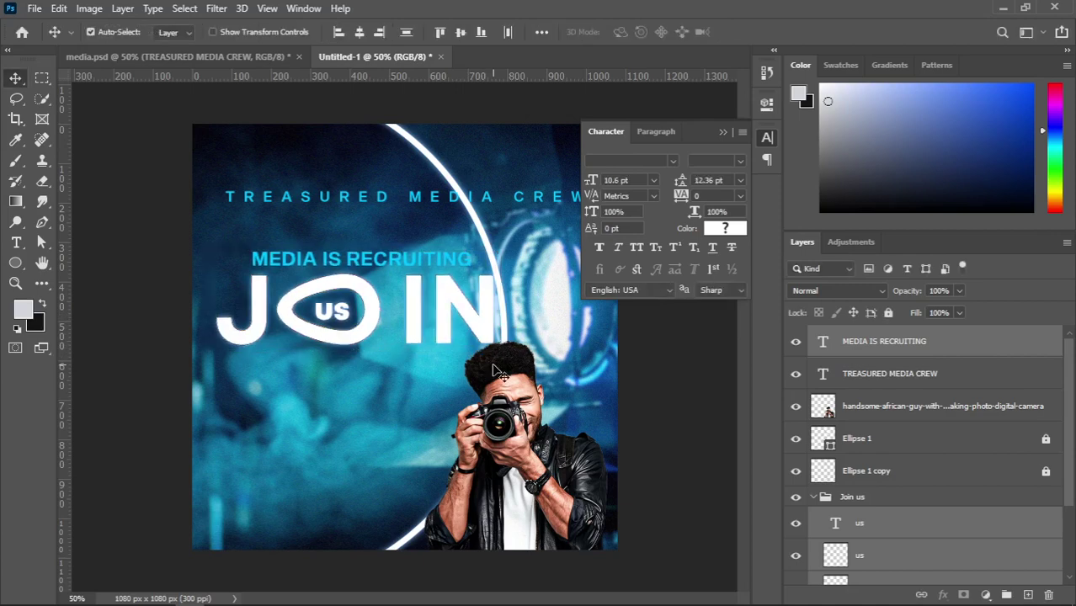
# Collapse the Join us group and lock it
pyautogui.click(810, 502)
pyautogui.click(812, 498)
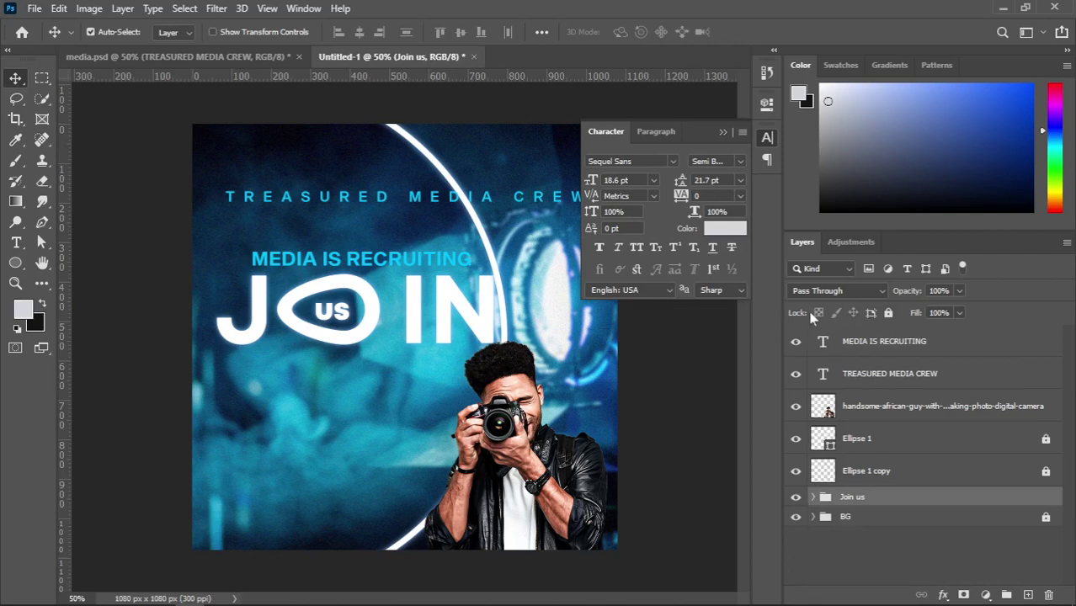
pyautogui.click(877, 317)
# Scale the photographer image to about 110% and shift it slightly up and left so the head overlaps the N of JOIN
pyautogui.click(855, 421)
pyautogui.hotkey('ctrl', 't')
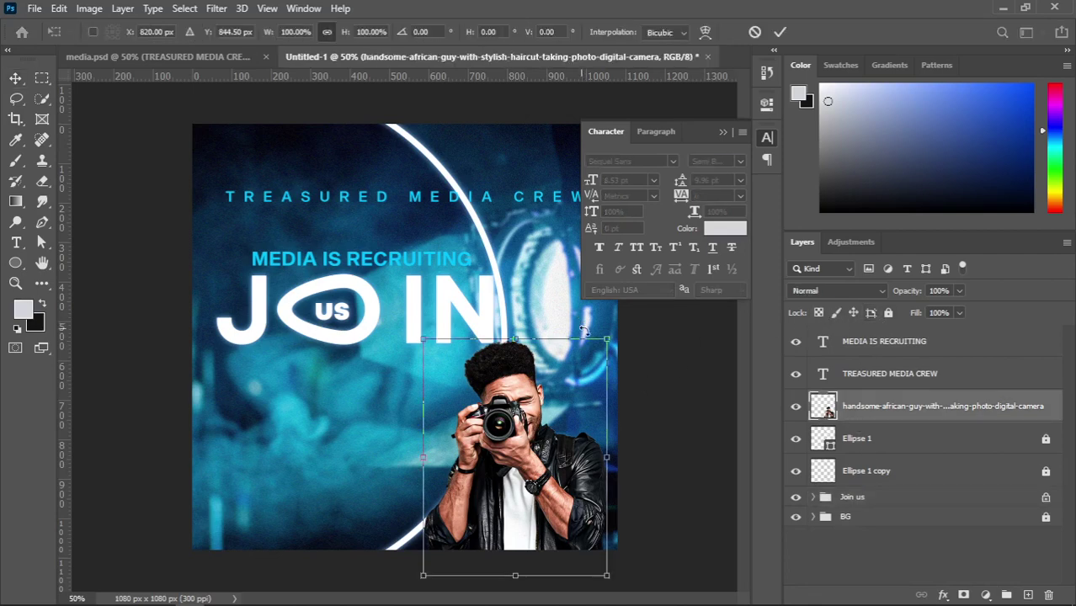
pyautogui.moveTo(606, 338); pyautogui.dragTo(624, 315)
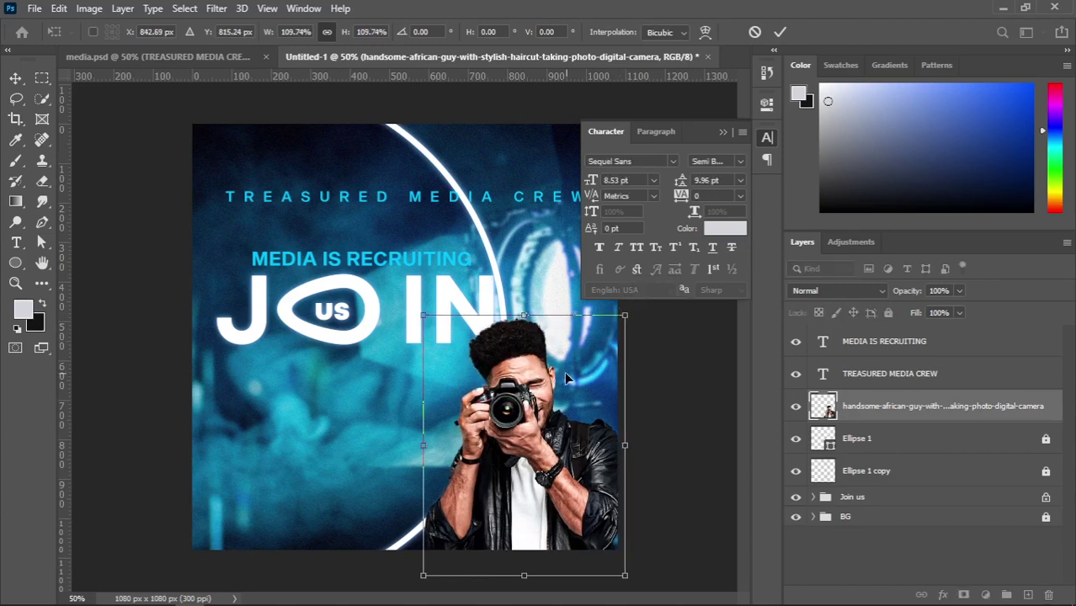
pyautogui.moveTo(565, 374); pyautogui.dragTo(562, 371)
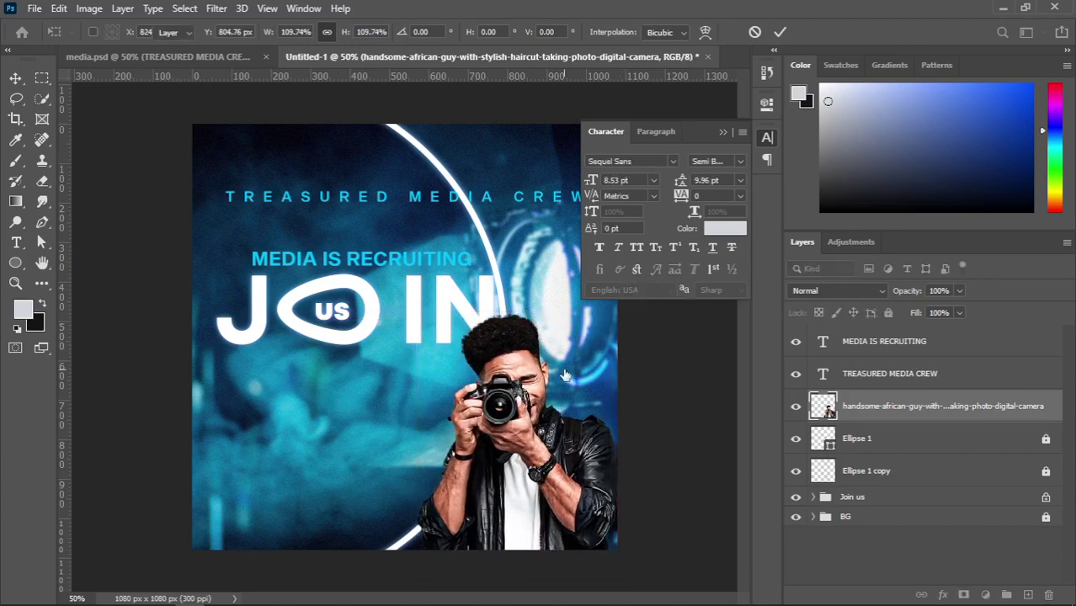
pyautogui.press('Return')
# Check the photographer's lower fade in media.psd and add a new empty layer above the photographer in Untitled-1
pyautogui.click(160, 57)
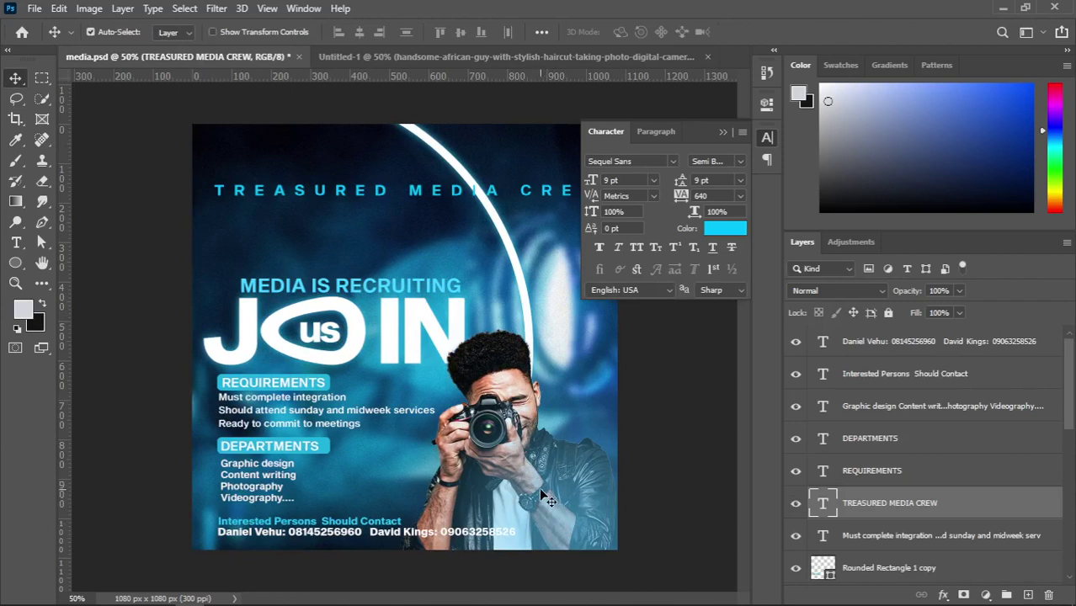
pyautogui.click(506, 492)
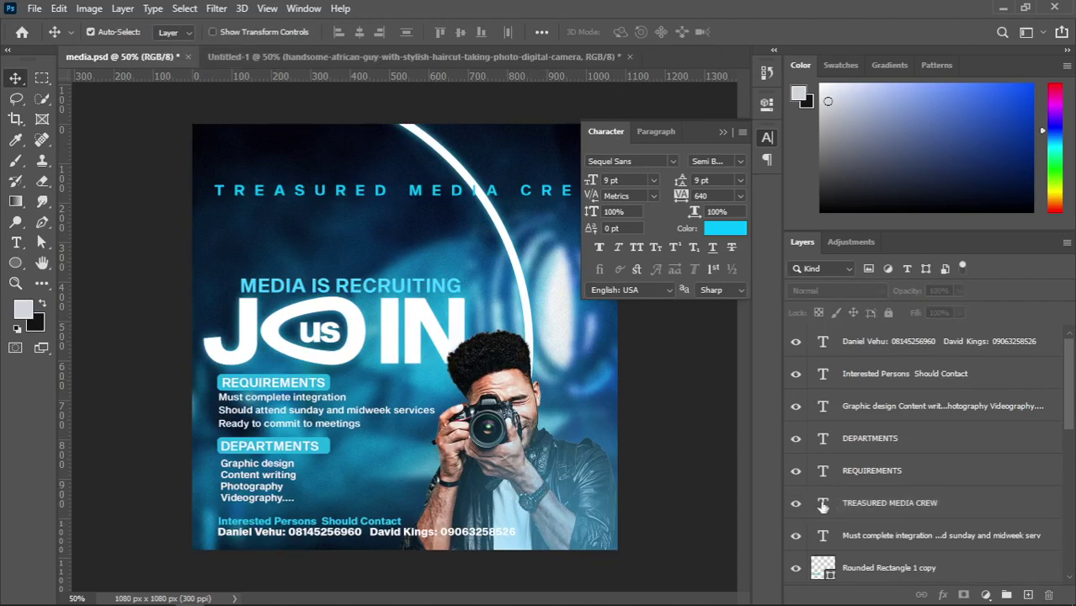
pyautogui.click(458, 56)
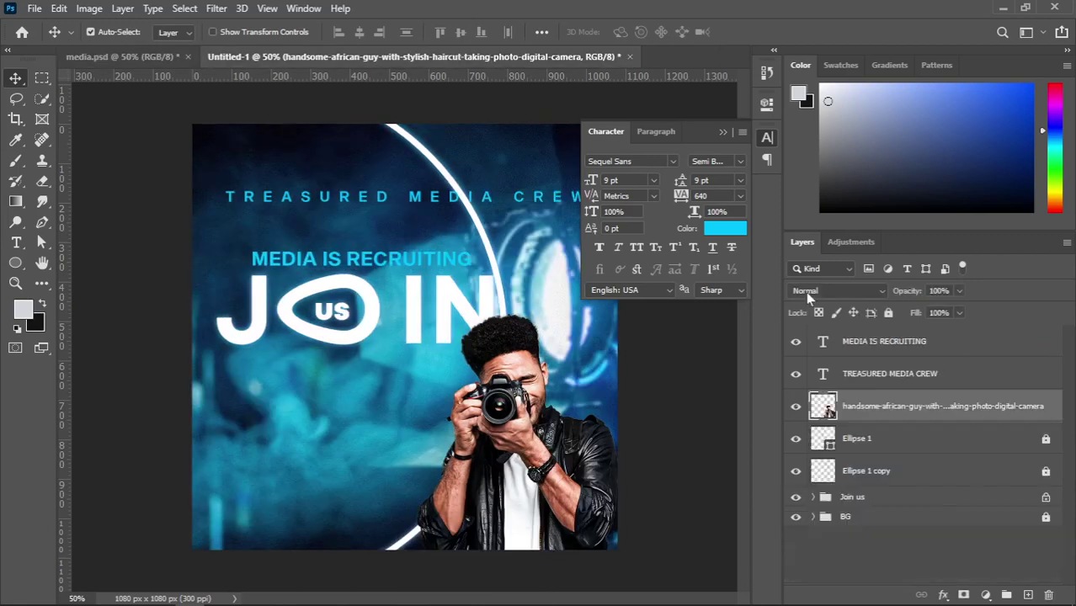
pyautogui.click(1028, 595)
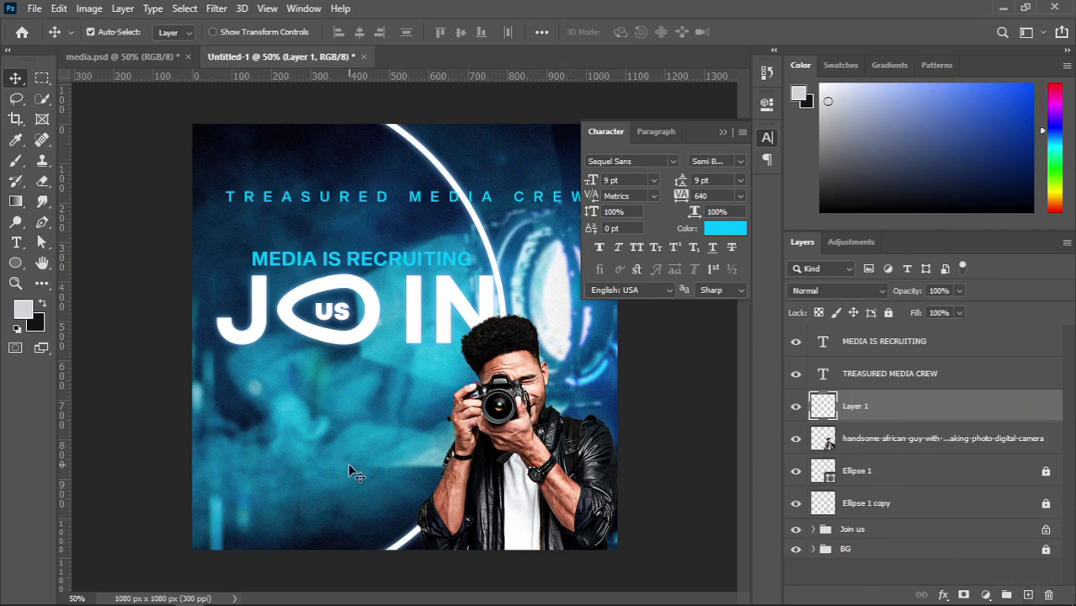
pyautogui.press('b')
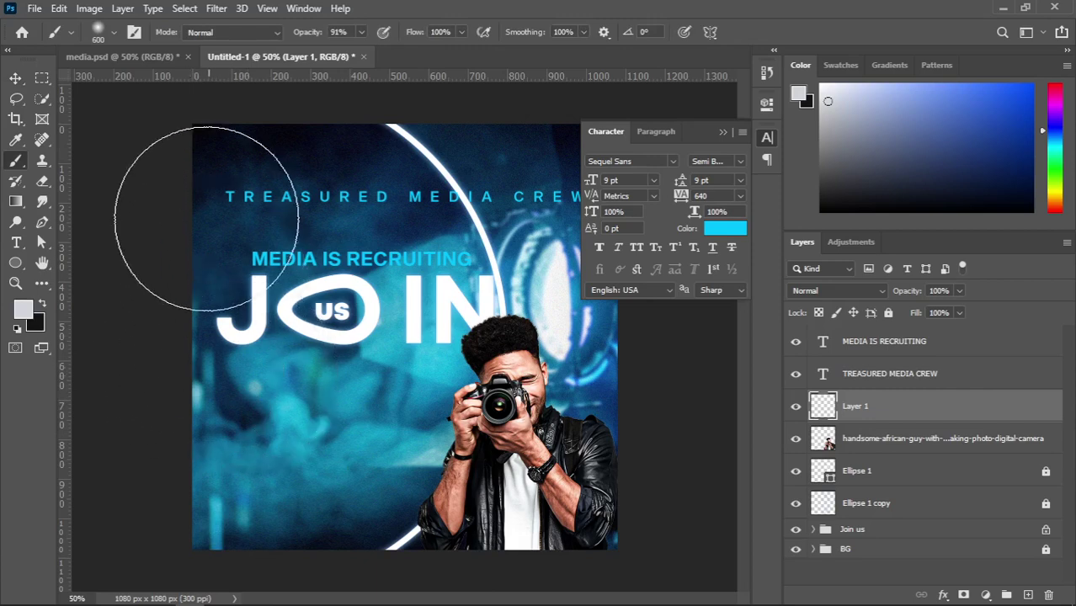
pyautogui.click(67, 33)
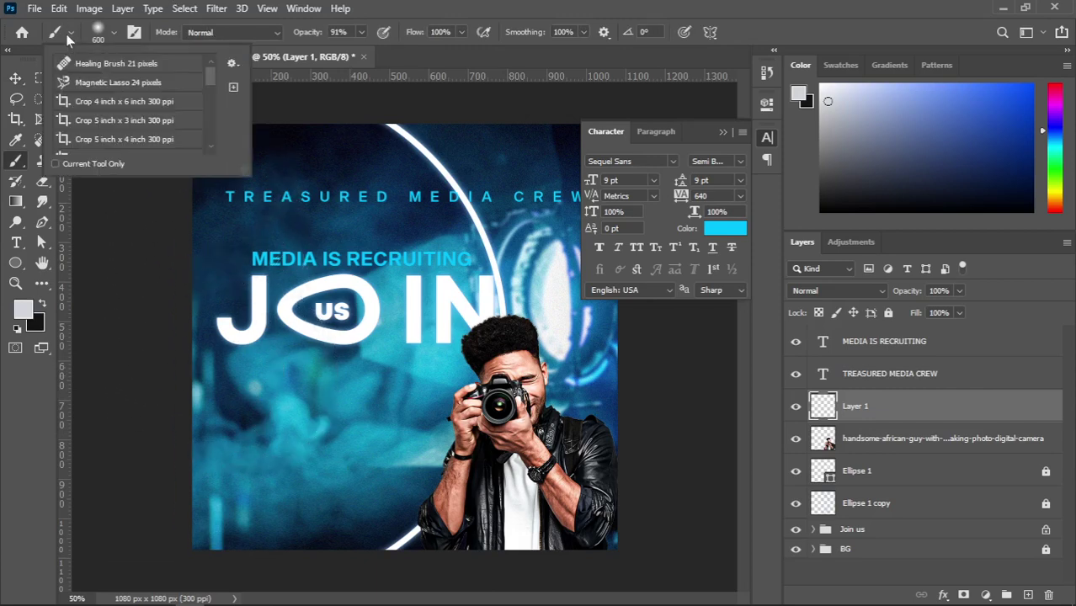
pyautogui.click(114, 34)
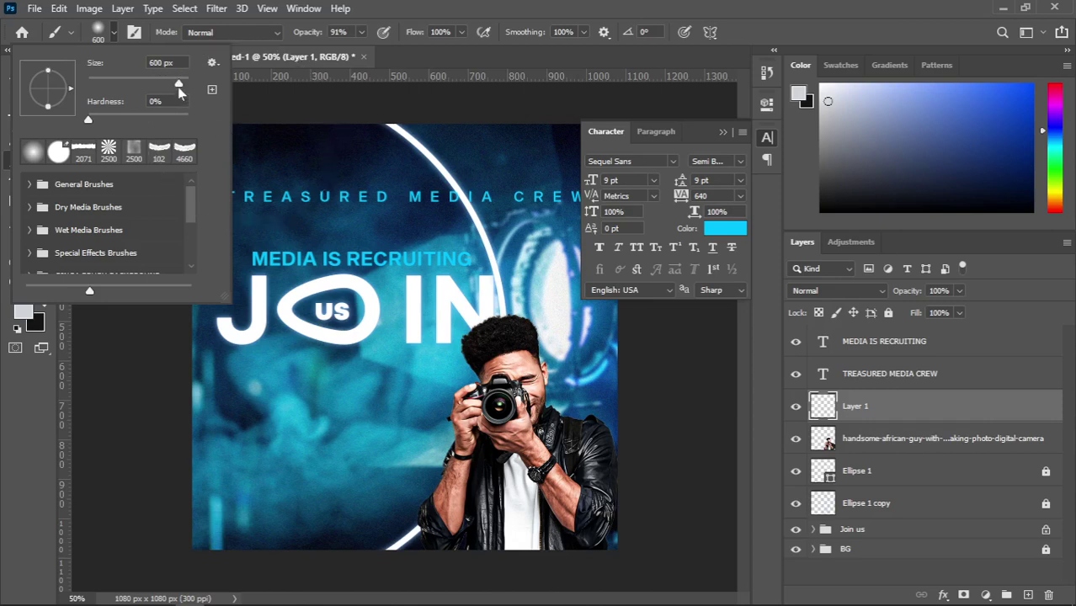
pyautogui.click(240, 84)
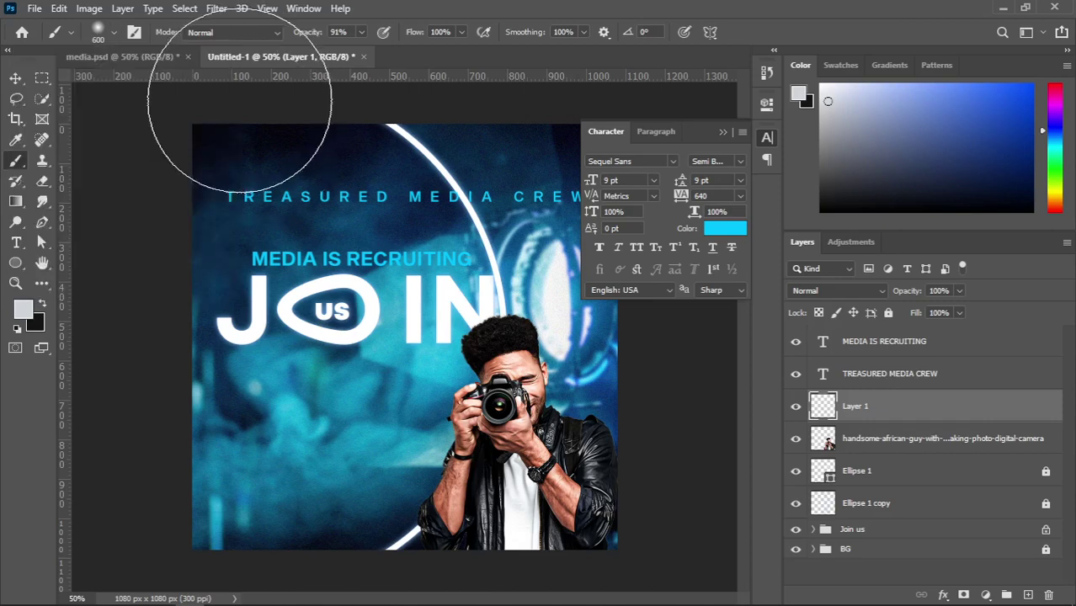
pyautogui.moveTo(240, 84); pyautogui.dragTo(164, 121)
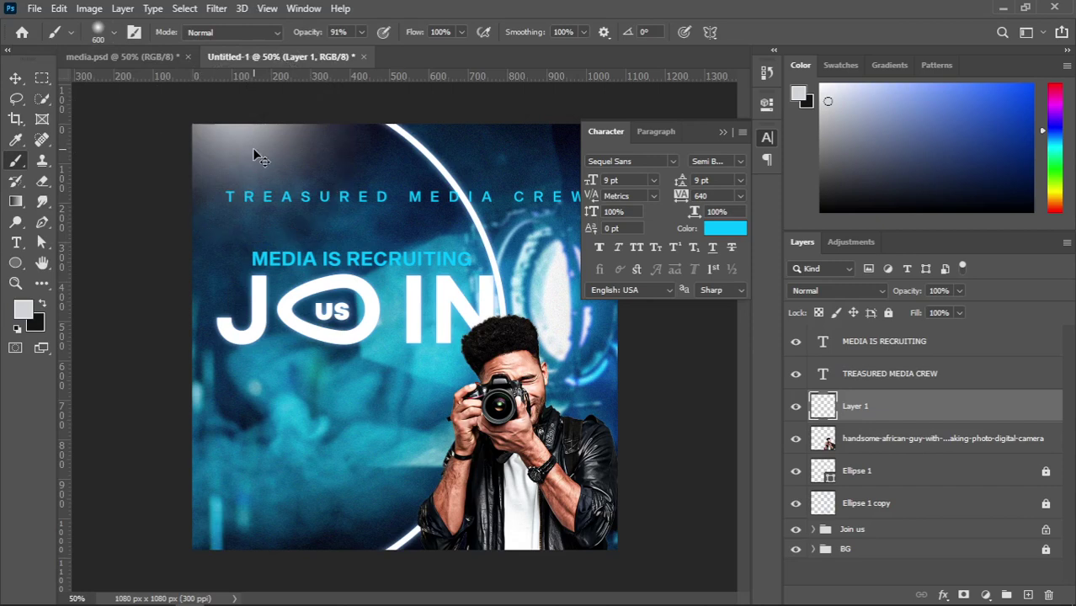
pyautogui.hotkey('ctrl', 'z')
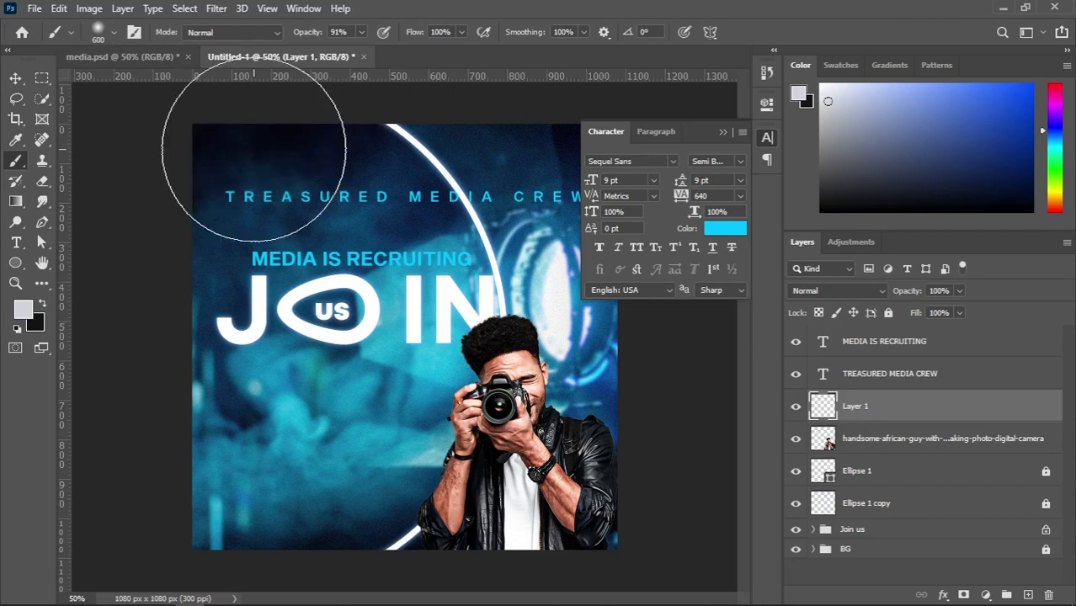
# Set the foreground colour to 2abac5, sampled from the background, and paint a soft 600 px glow over the photographer's lower right on Layer 1
pyautogui.click(30, 315)
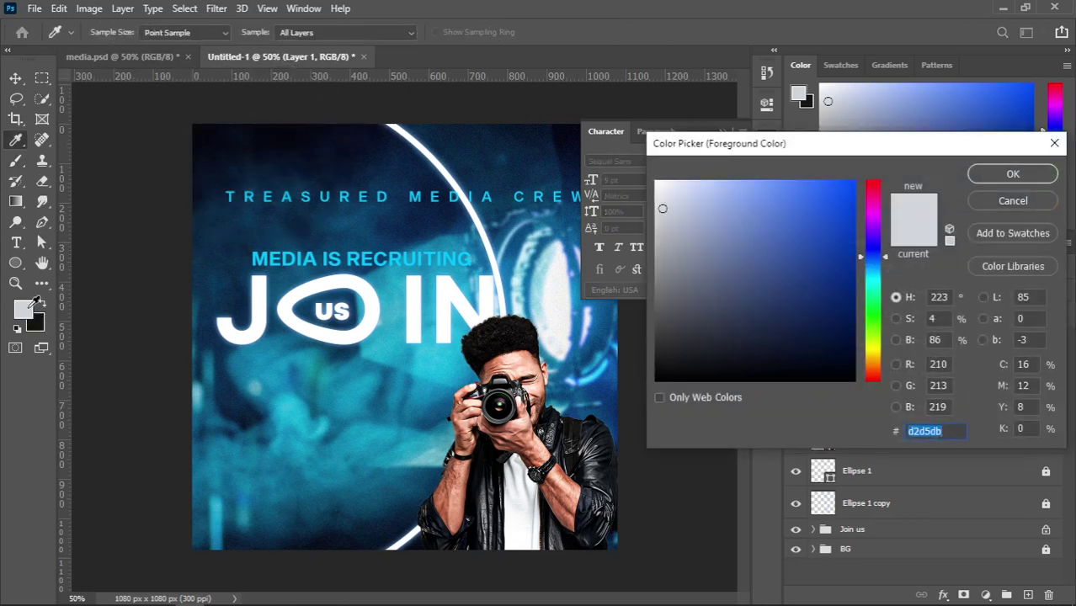
pyautogui.click(299, 398)
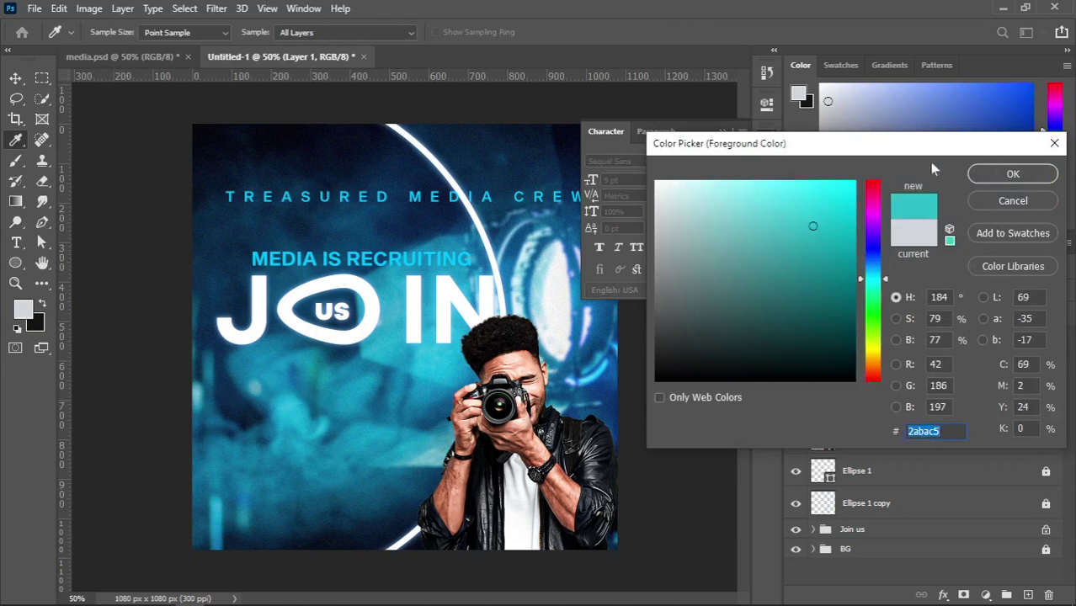
pyautogui.click(983, 173)
pyautogui.press('b')
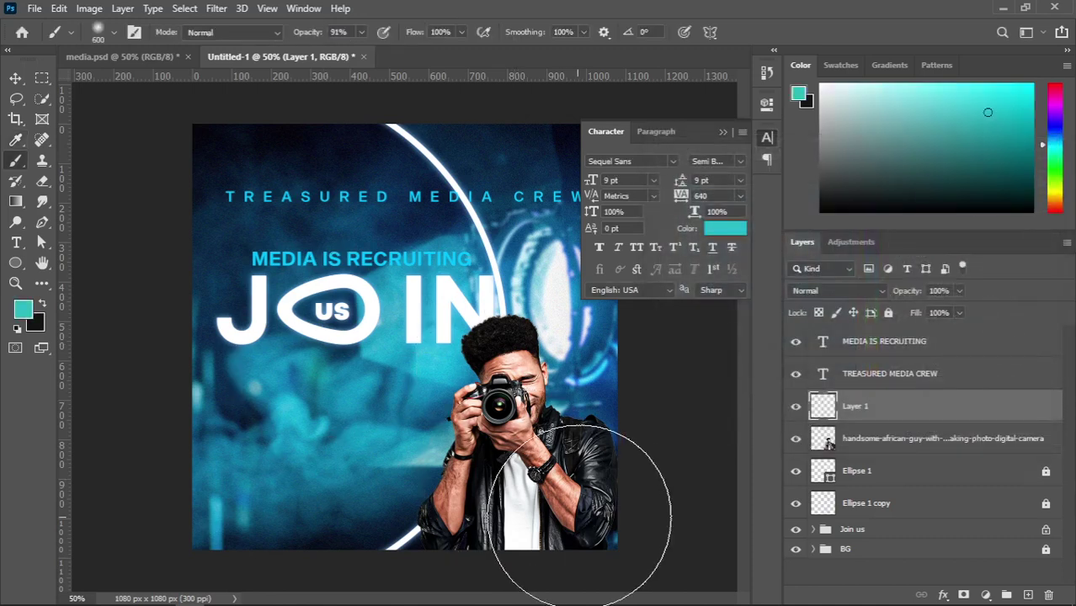
pyautogui.moveTo(576, 515); pyautogui.dragTo(582, 513)
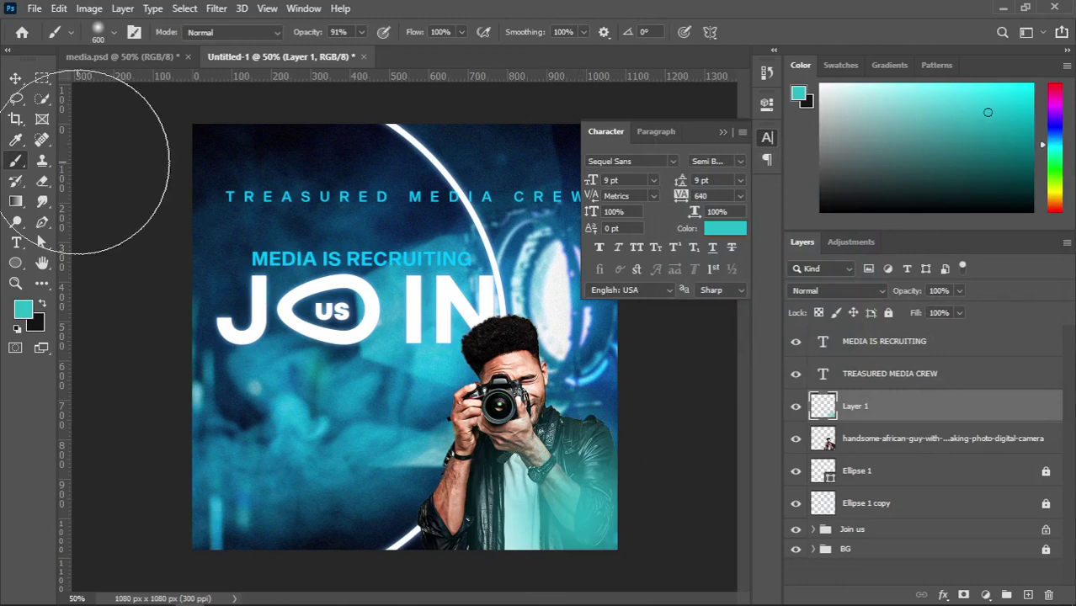
# Scale the painted teal glow to about 137%, extending it up and left and slightly past the canvas's lower-right corner
pyautogui.click(14, 80)
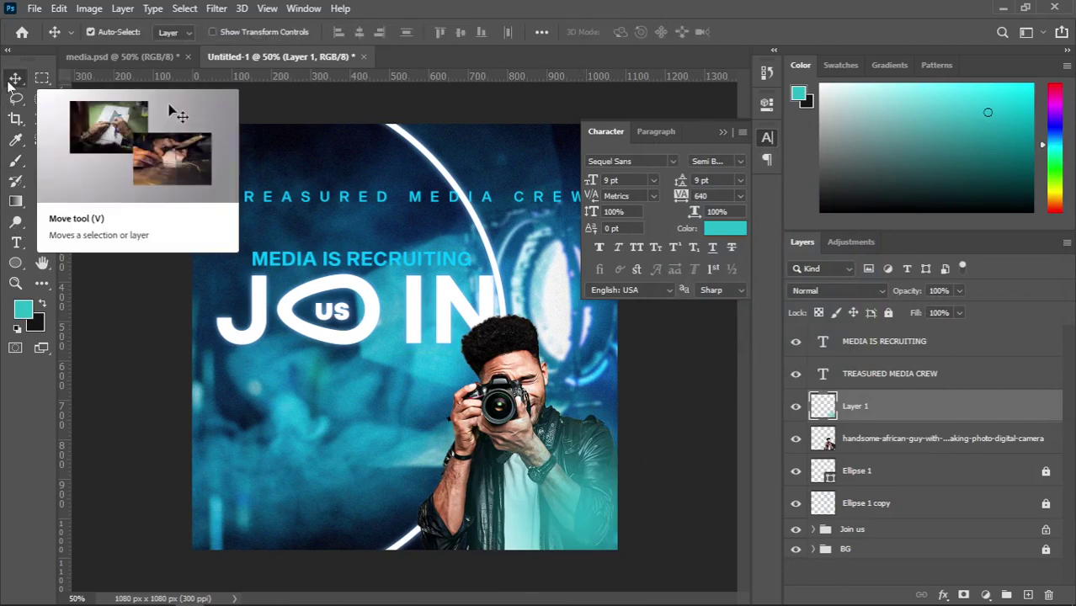
pyautogui.hotkey('ctrl', 't')
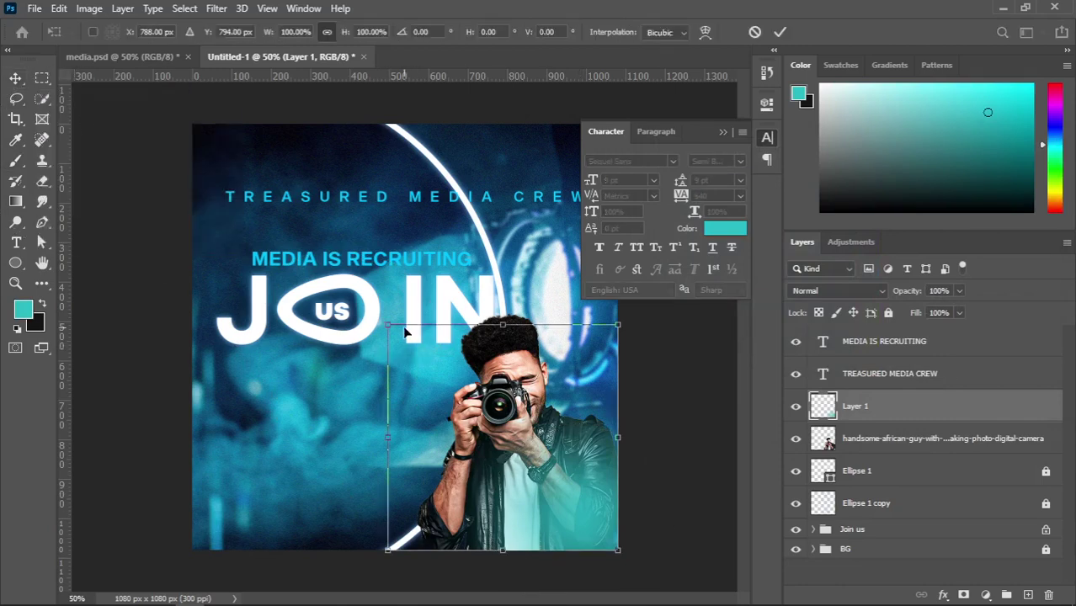
pyautogui.moveTo(389, 325); pyautogui.dragTo(322, 260)
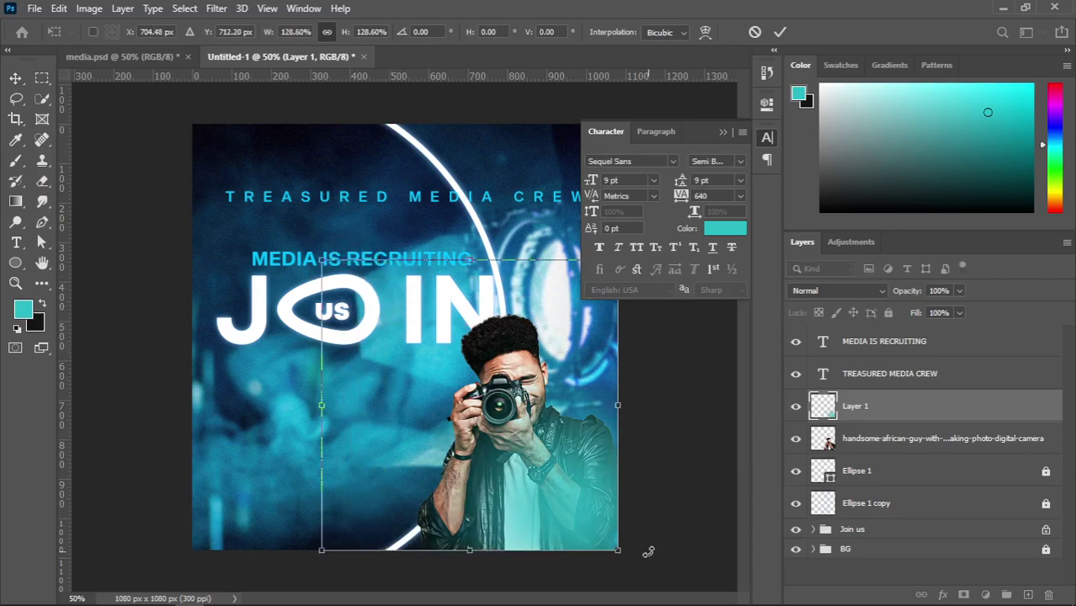
pyautogui.moveTo(621, 552); pyautogui.dragTo(644, 569)
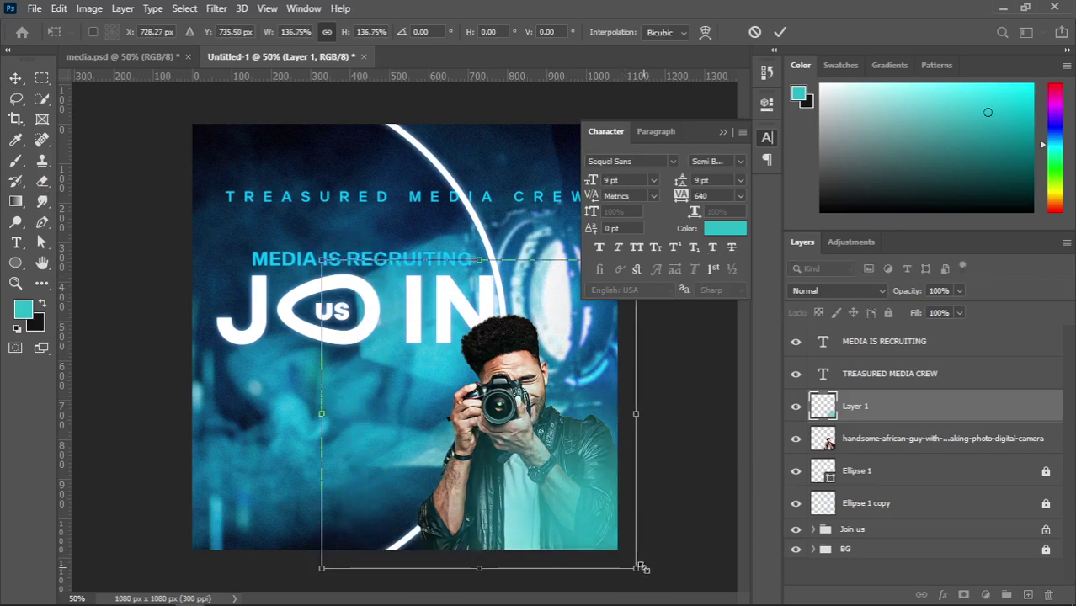
pyautogui.press('Return')
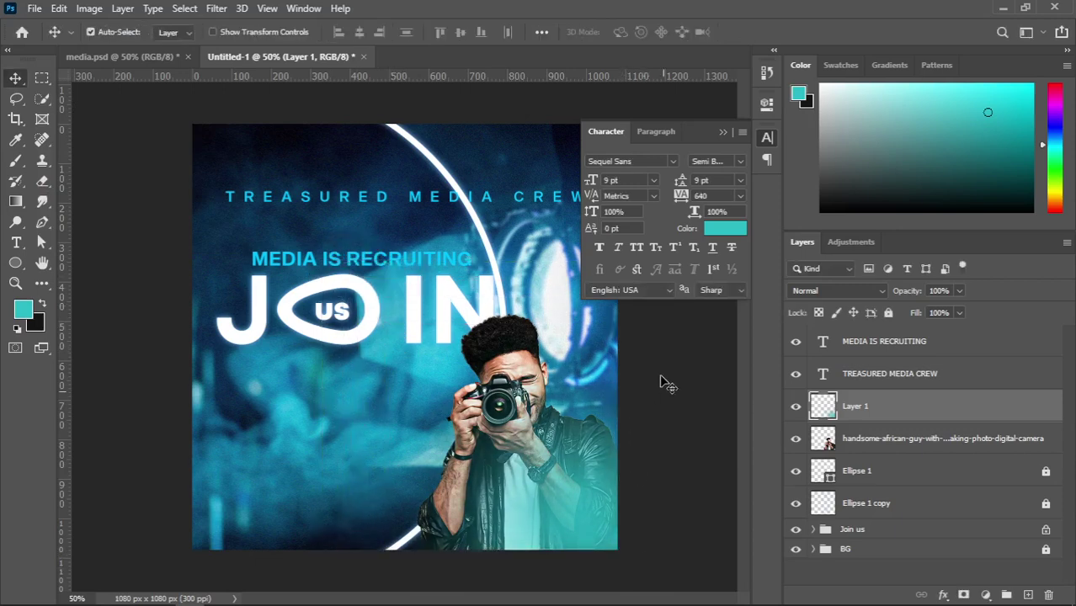
# Set the blend mode of the glow layer to Screen and compare the fade with media.psd
pyautogui.click(857, 291)
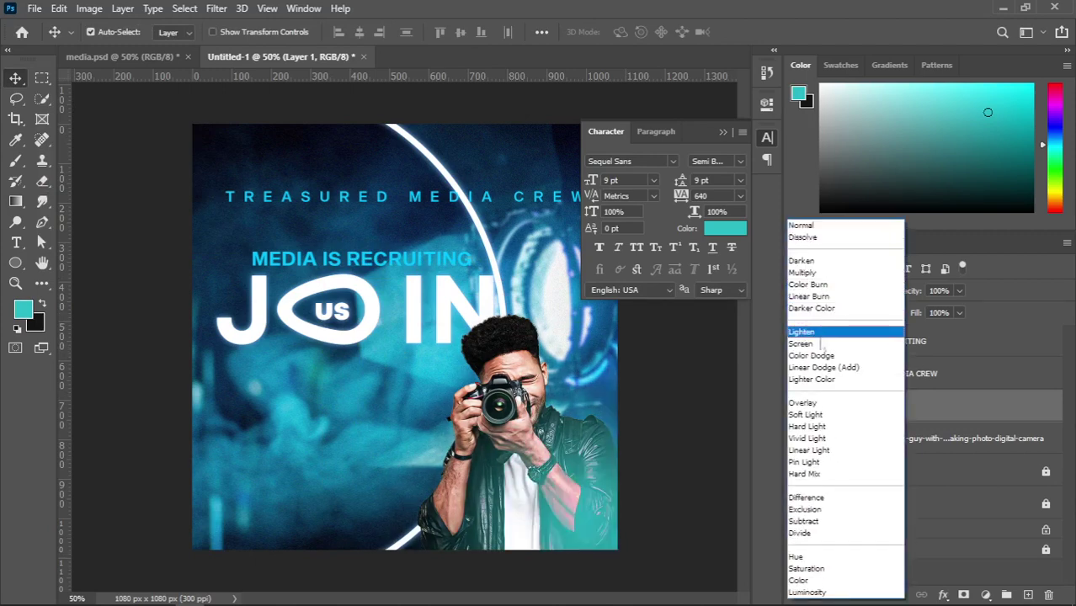
pyautogui.click(818, 345)
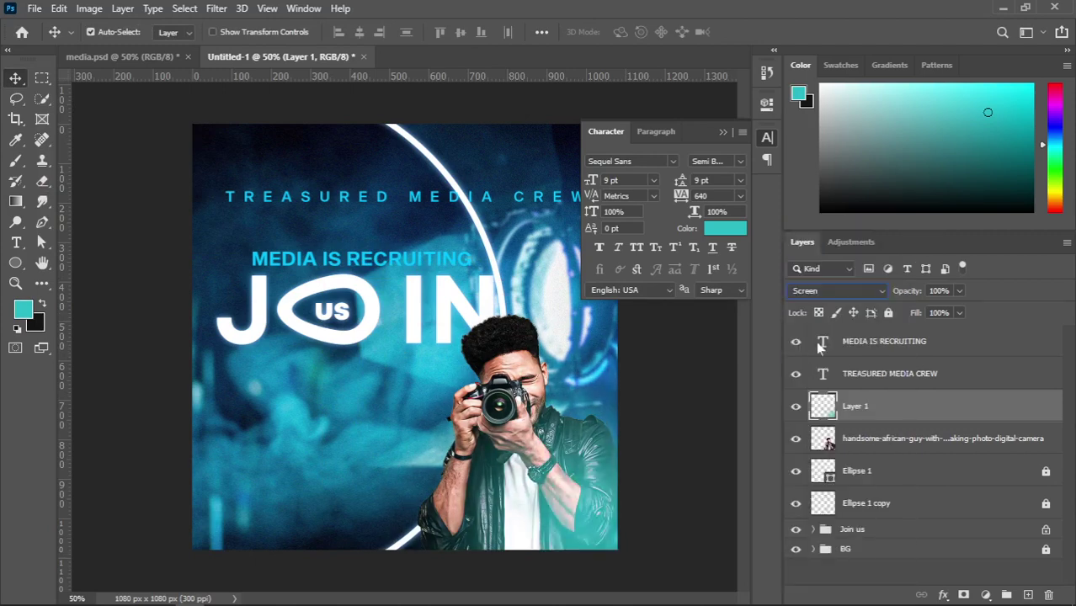
pyautogui.click(148, 56)
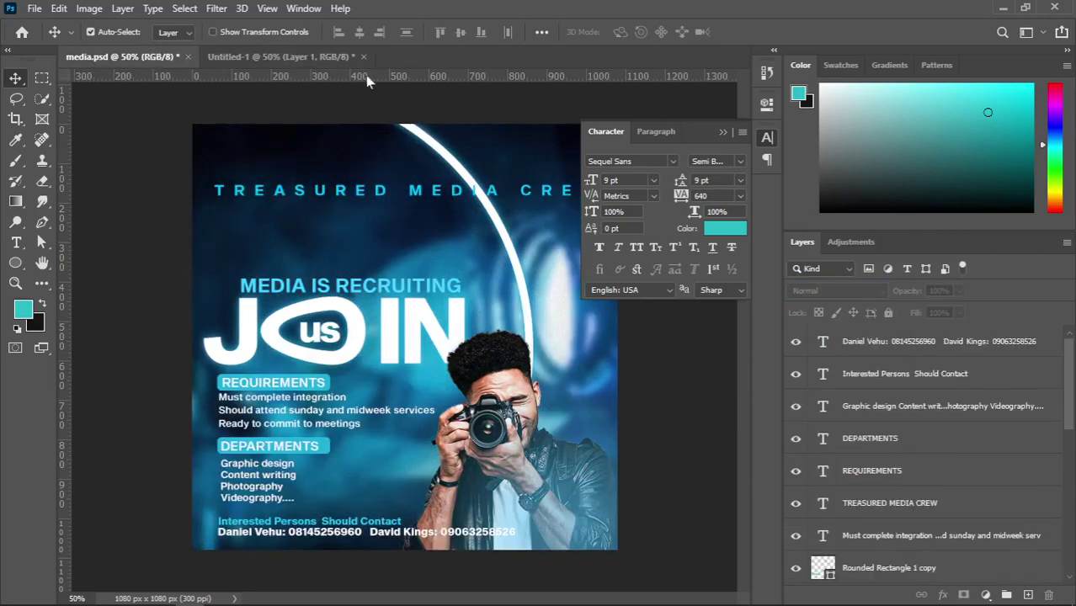
pyautogui.click(328, 55)
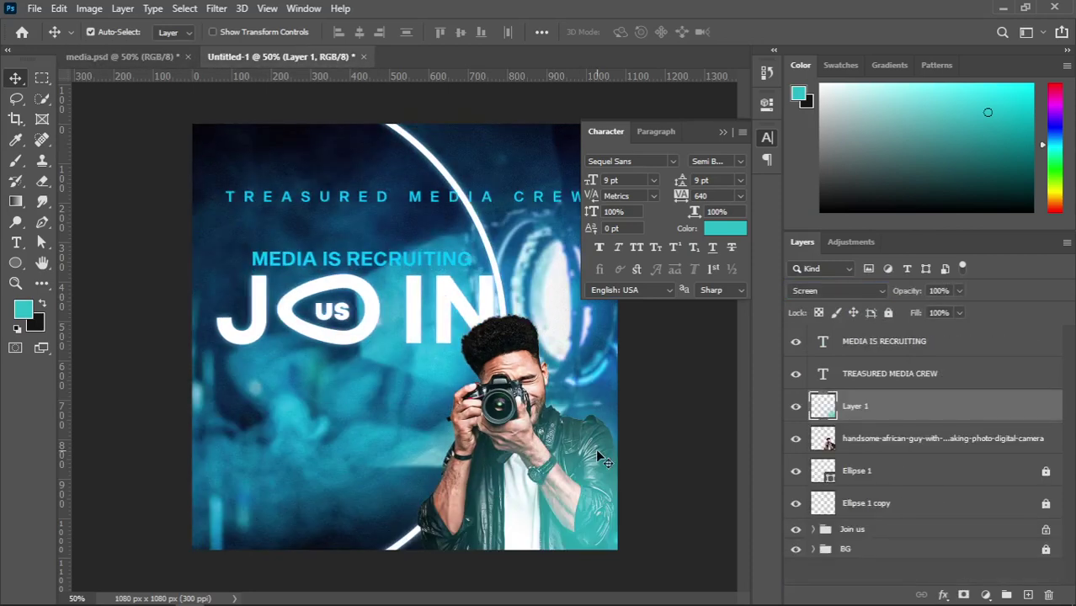
pyautogui.moveTo(505, 605)
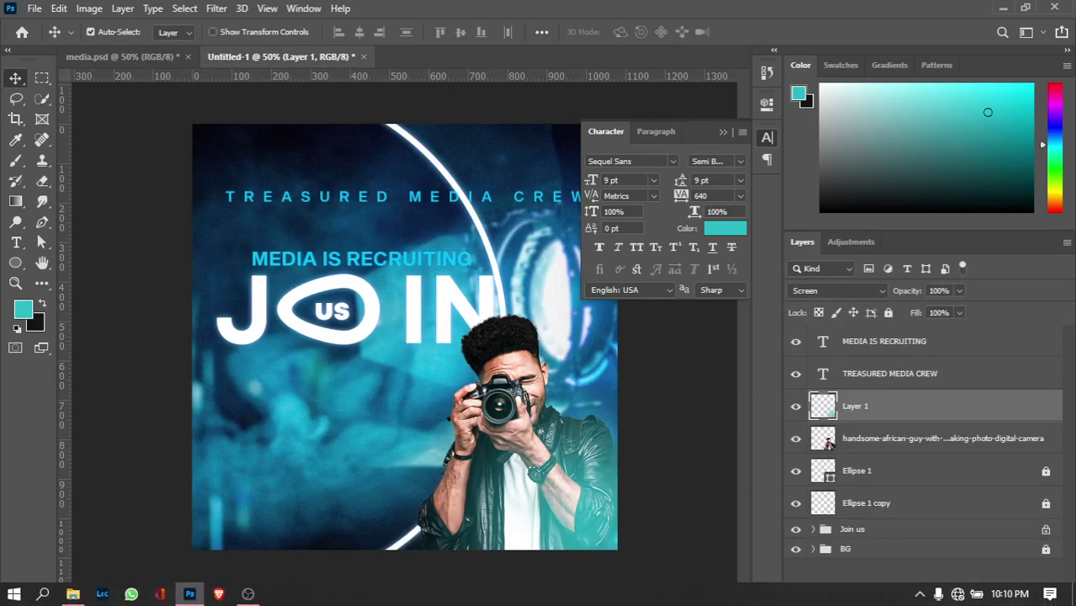
pyautogui.click(854, 290)
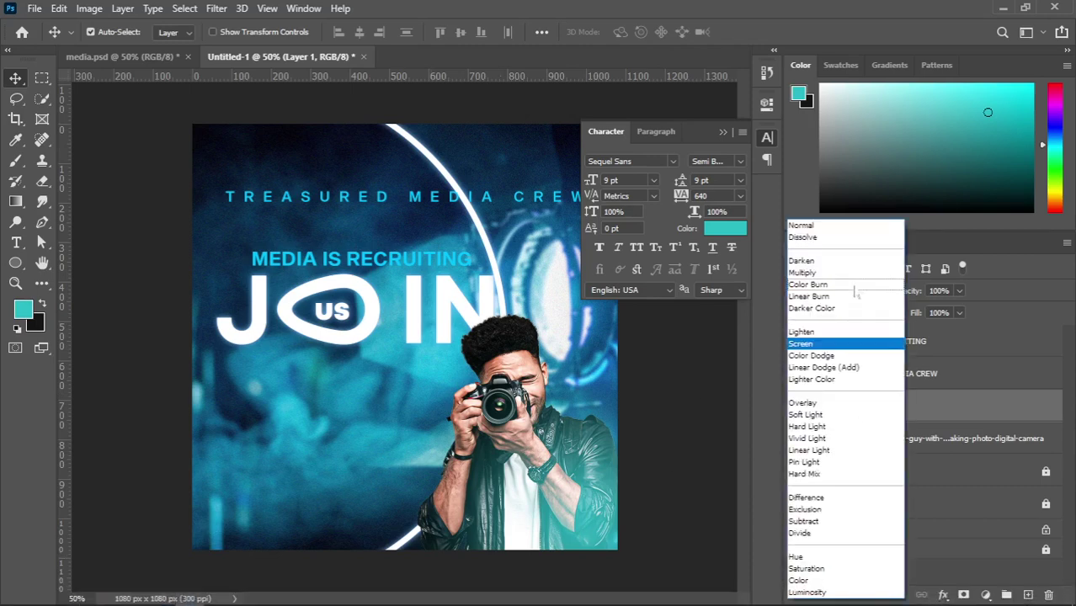
pyautogui.click(680, 348)
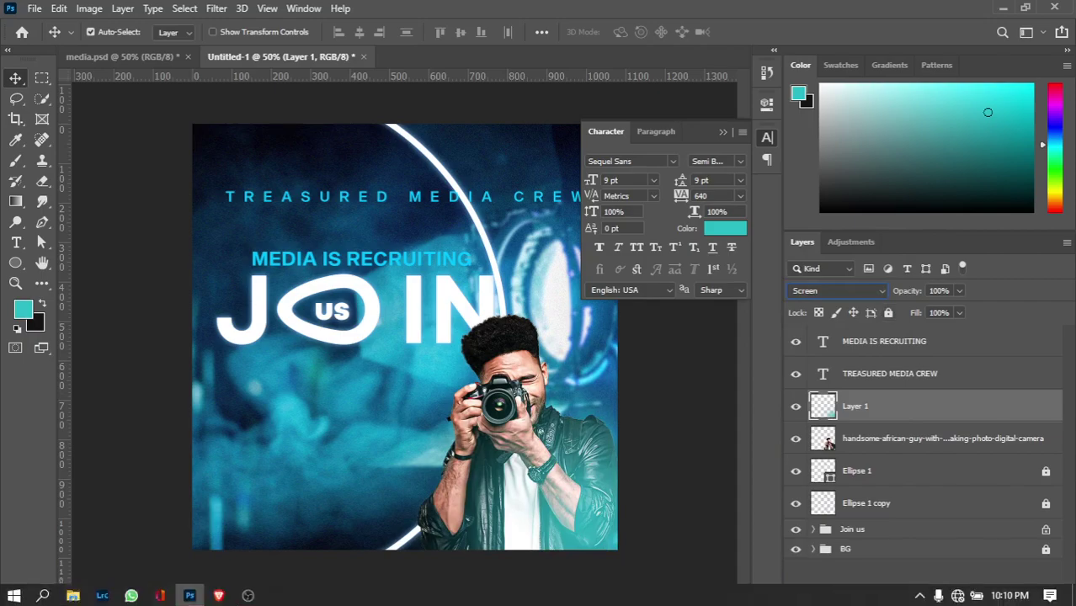
pyautogui.click(248, 594)
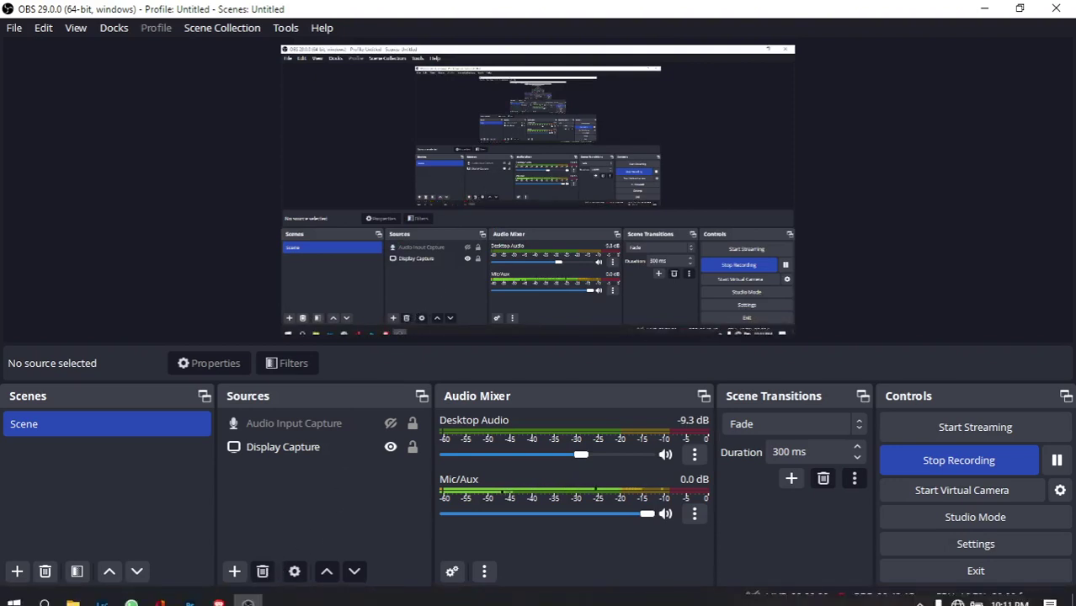
pyautogui.moveTo(193, 597)
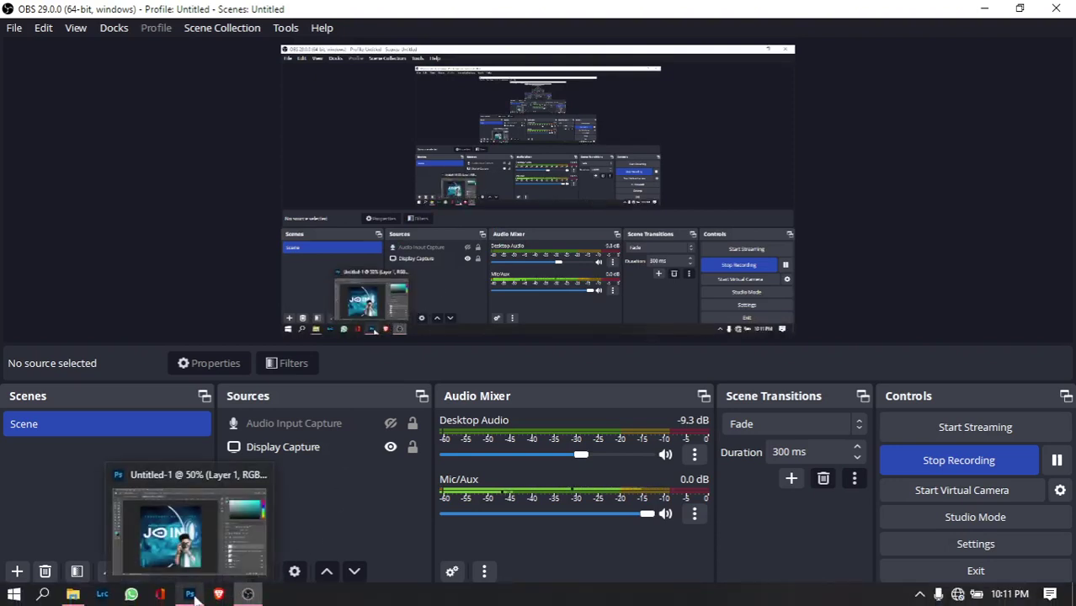
pyautogui.click(180, 538)
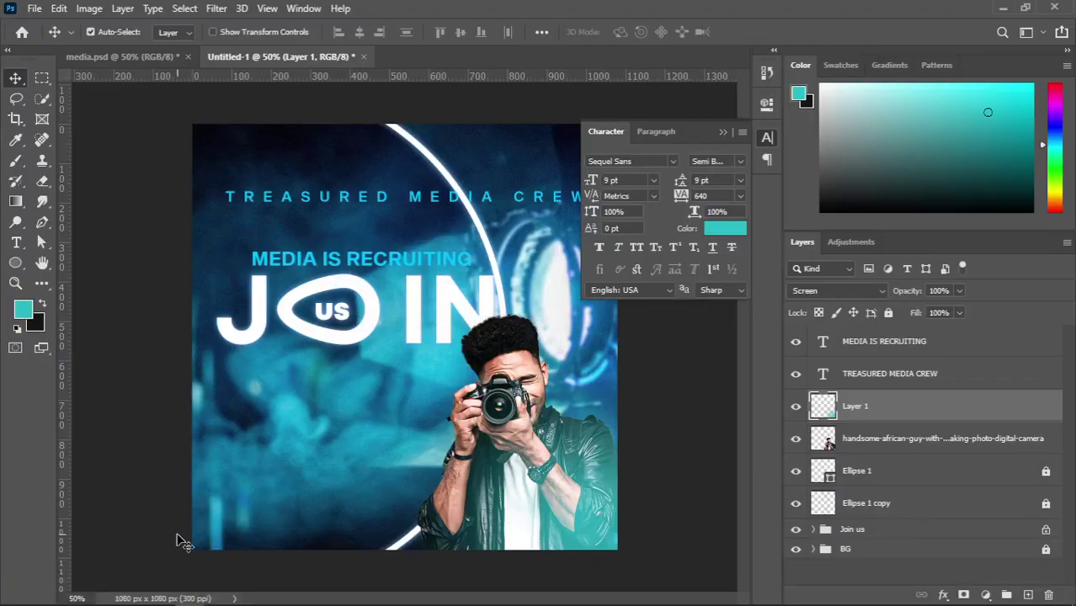
# Check the text layout in media.psd and draw a teal rectangle about 350 by 34 px below the JOIN US artwork in Untitled-1
pyautogui.click(136, 57)
pyautogui.press('t')
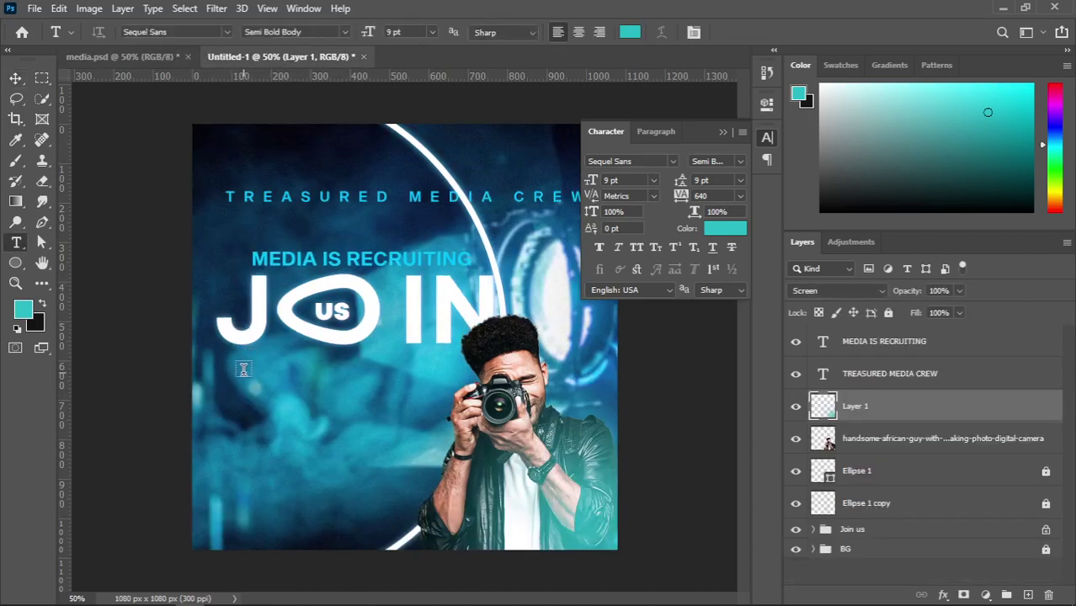
pyautogui.click(14, 263)
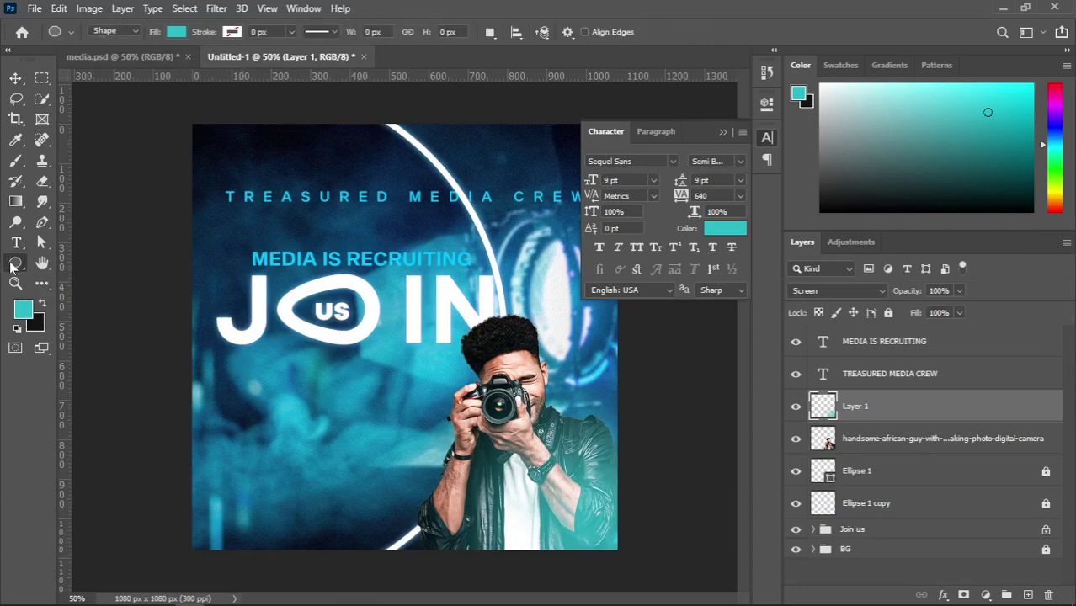
pyautogui.click(12, 265)
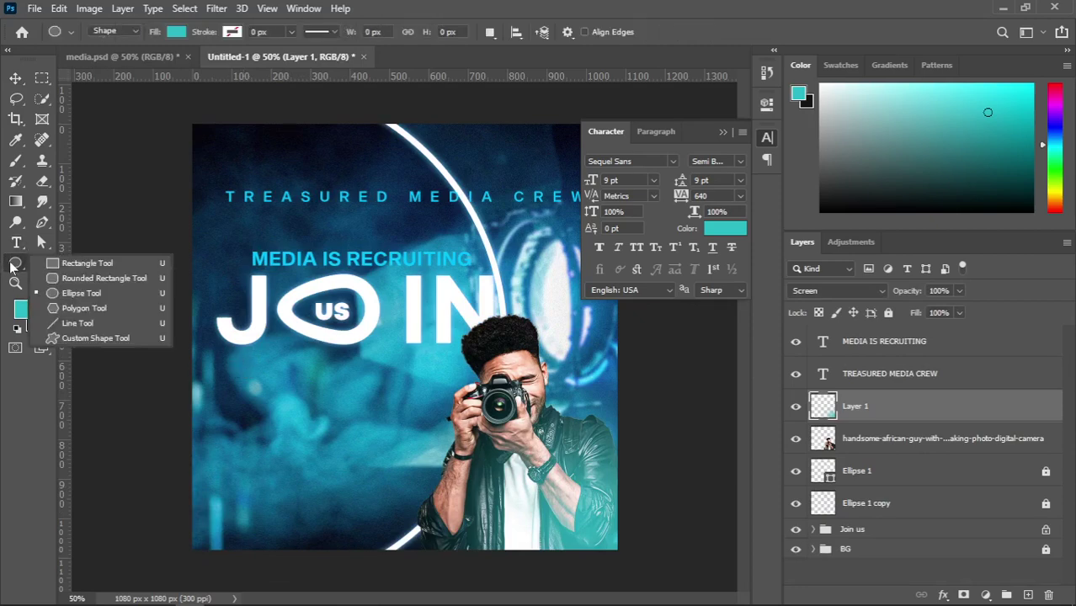
pyautogui.click(67, 264)
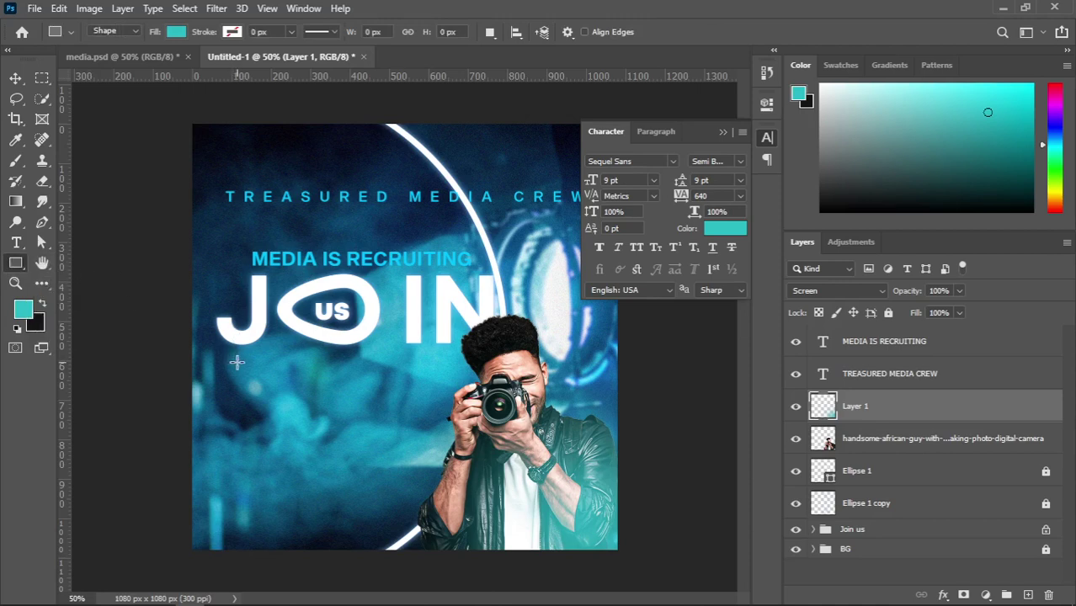
pyautogui.moveTo(237, 363); pyautogui.dragTo(375, 377)
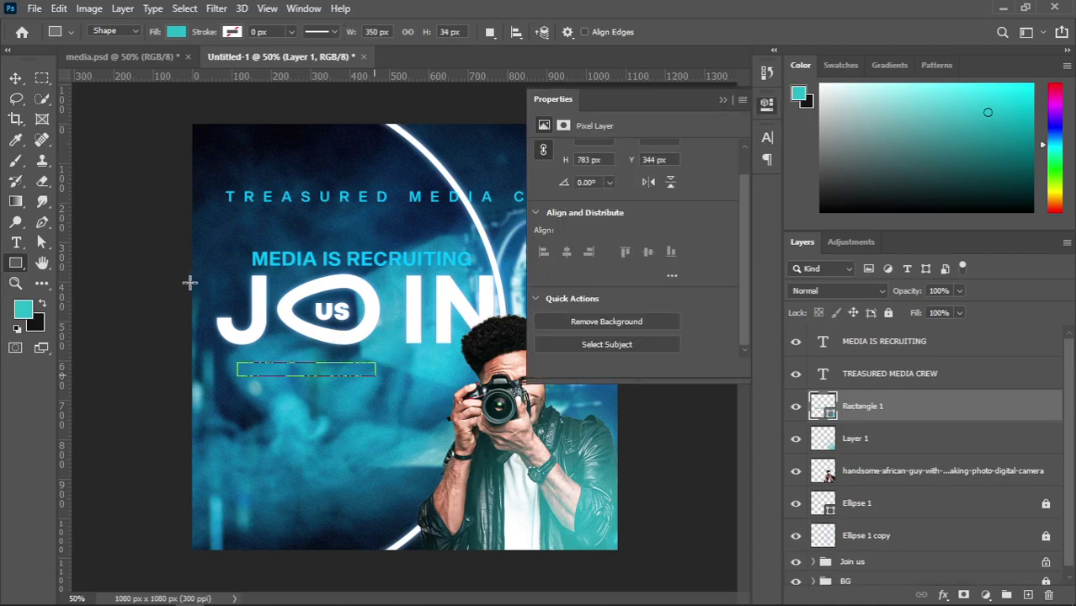
# Compare the heading bars with media.psd and open the teal rectangle's shape properties in Untitled-1
pyautogui.click(122, 56)
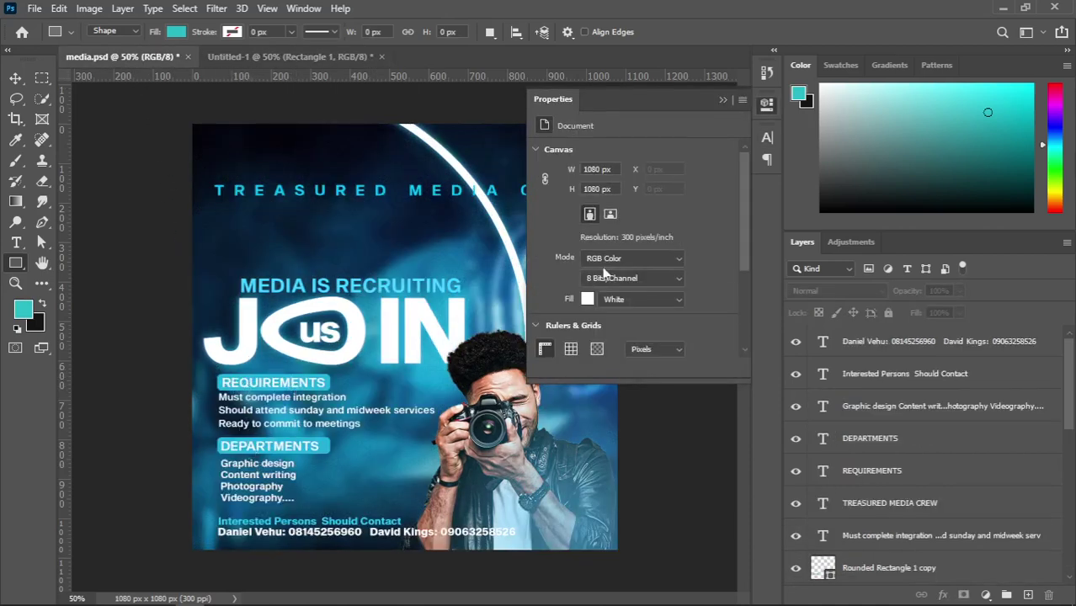
pyautogui.click(721, 99)
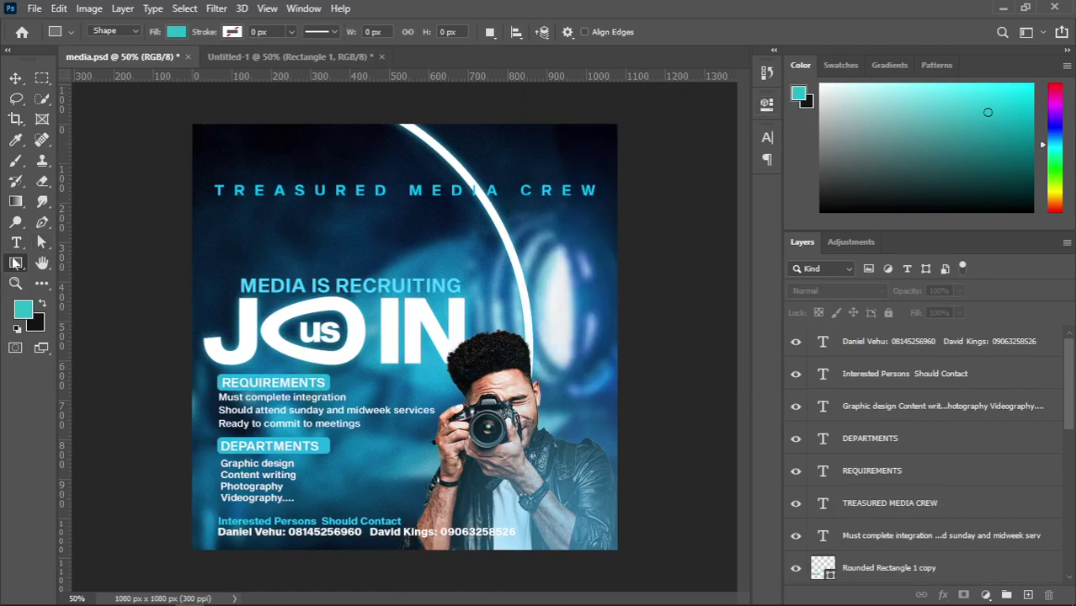
pyautogui.click(235, 57)
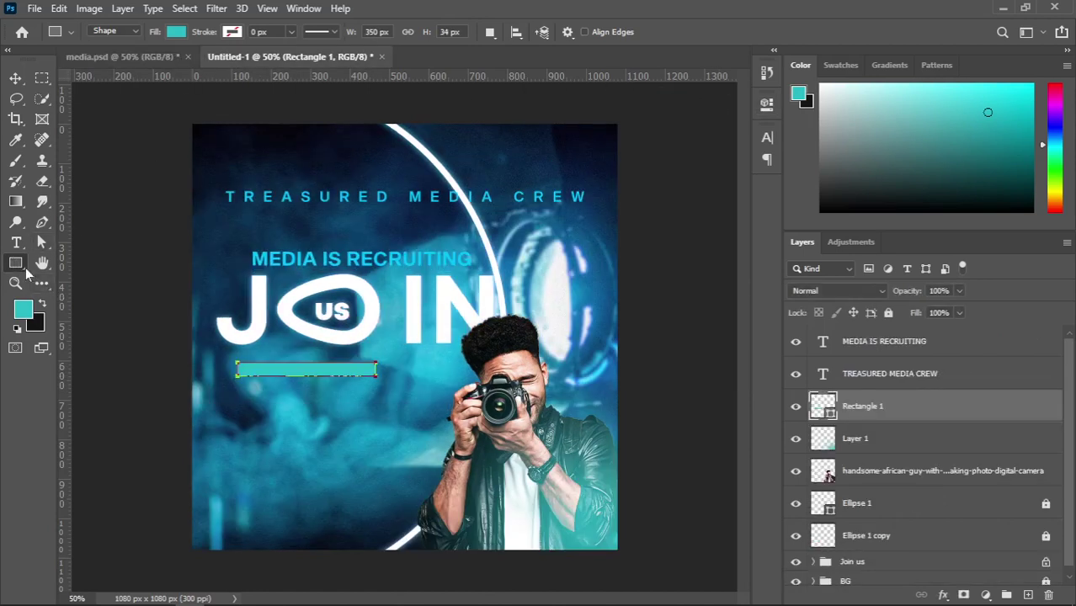
pyautogui.rightClick(17, 266)
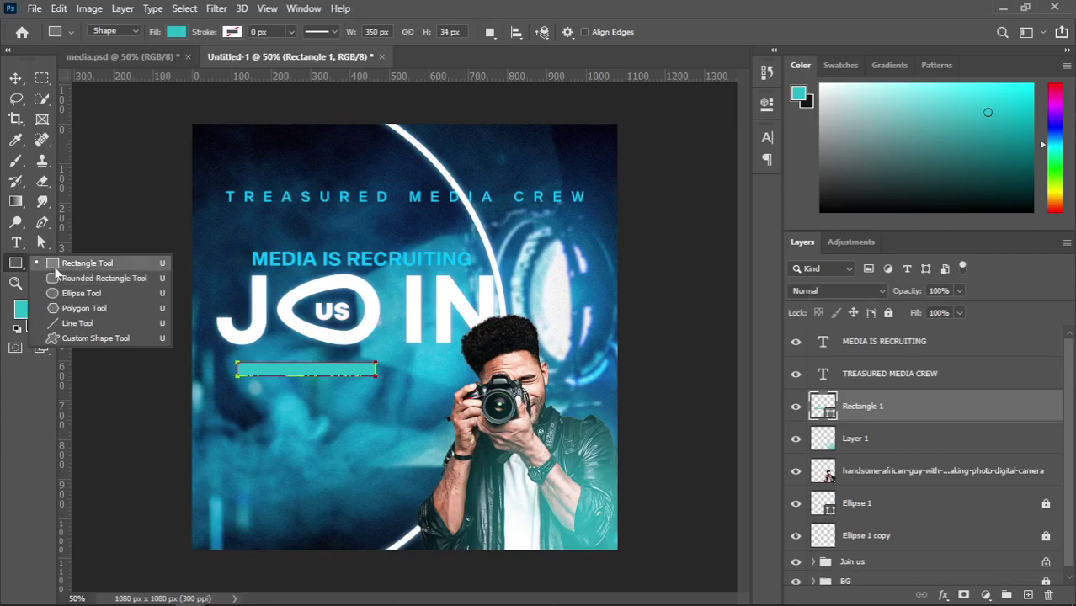
pyautogui.click(81, 277)
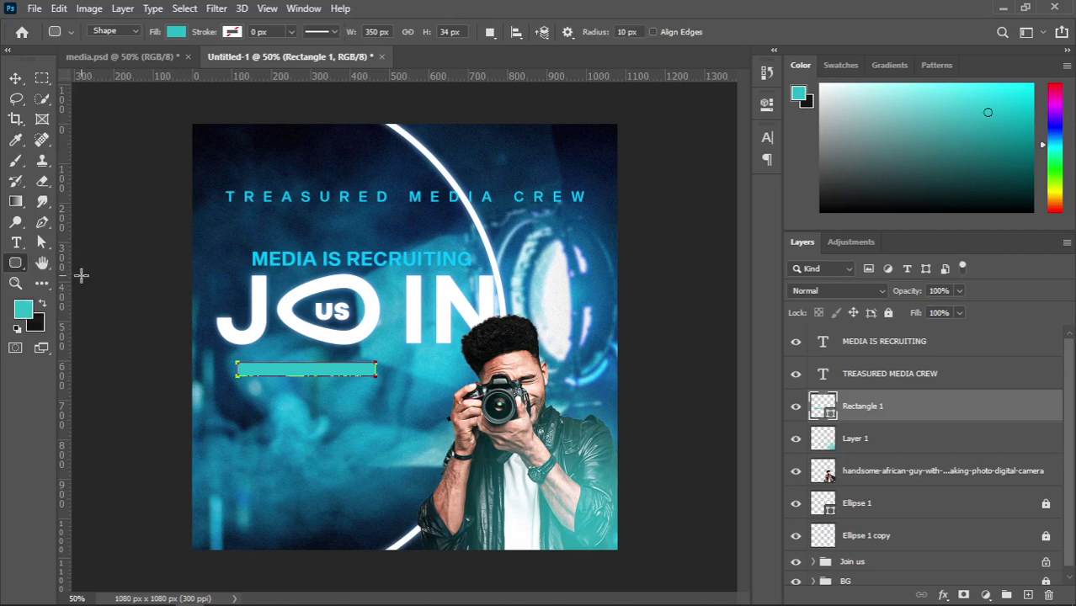
pyautogui.click(767, 106)
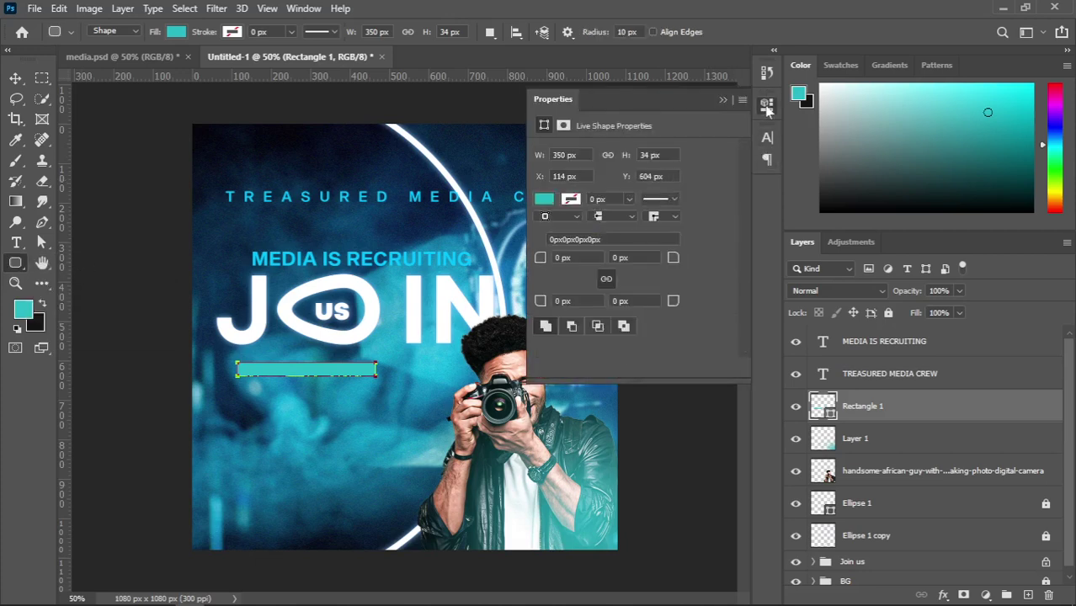
# Try a linked corner radius of 12 px on all four corners of the teal bar
pyautogui.click(606, 278)
pyautogui.write('8')
pyautogui.press('Return')
pyautogui.click(640, 258)
pyautogui.press('Up')
pyautogui.press('Up')
pyautogui.press('Up')
pyautogui.press('Return')
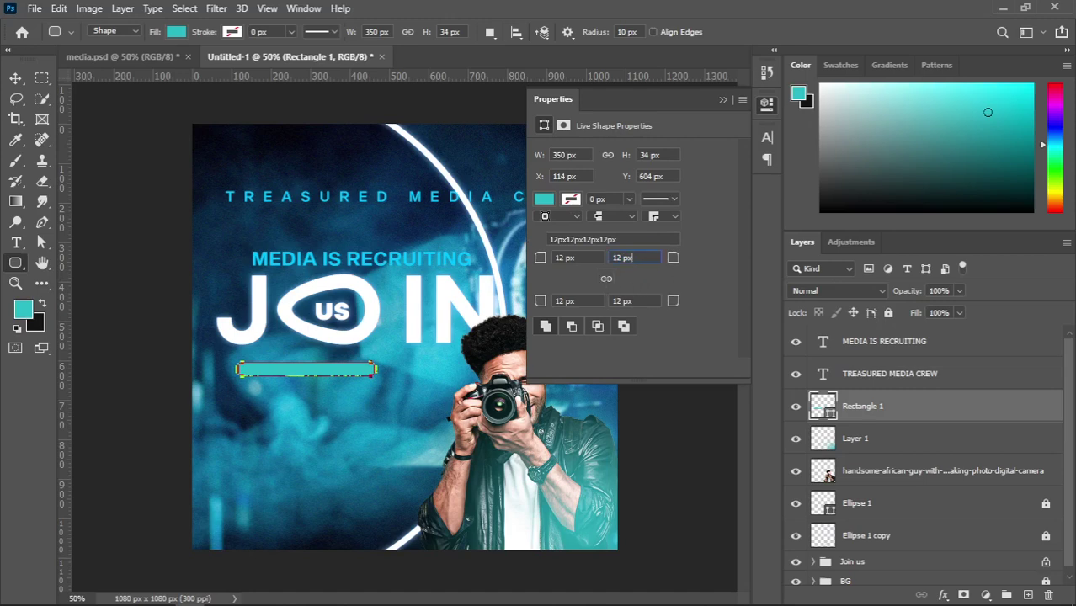
# Try lowering the teal bar's corner radii, with 10.97 px on the upper-right corner and 0 px on the others
pyautogui.press('Up')
pyautogui.press('Up')
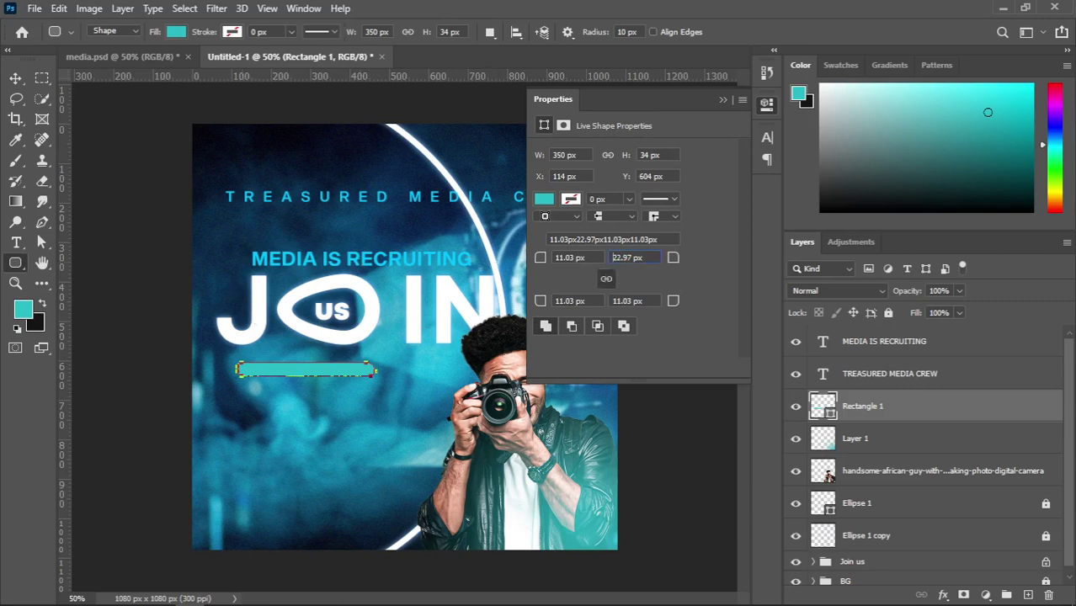
pyautogui.press('Down')
pyautogui.press('Down')
pyautogui.press('Down')
pyautogui.press('Down')
pyautogui.press('Down')
pyautogui.press('Down')
pyautogui.press('Down')
pyautogui.press('Down')
pyautogui.press('Down')
pyautogui.press('Down')
pyautogui.press('Down')
pyautogui.press('Down')
pyautogui.press('Down')
pyautogui.press('Down')
pyautogui.press('Down')
pyautogui.press('Up')
pyautogui.press('Return')
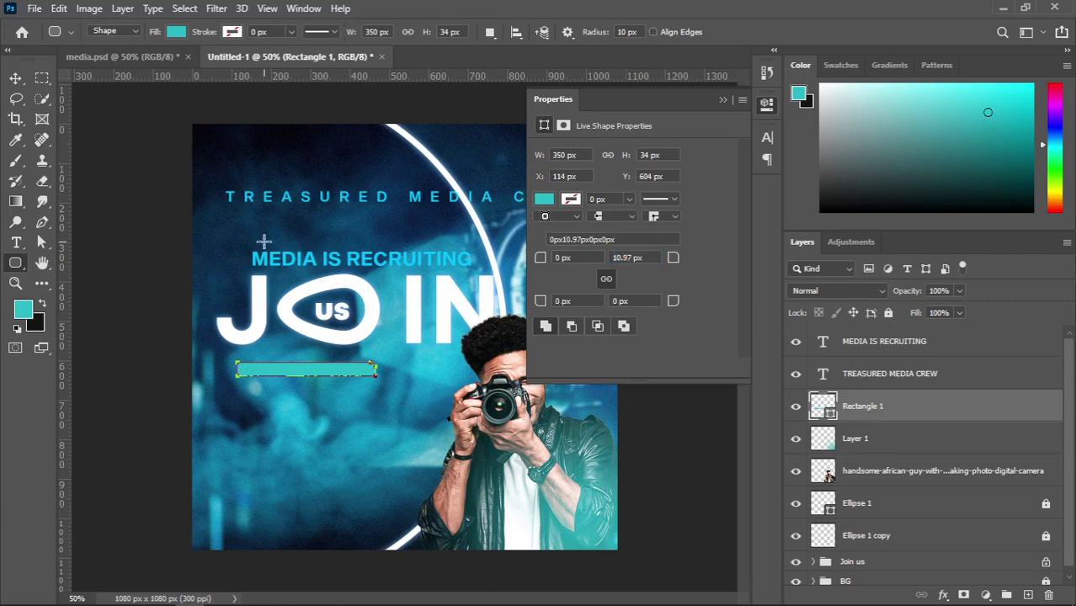
# Round all four corners of the teal bar below the JOIN US artwork slightly
pyautogui.click(722, 101)
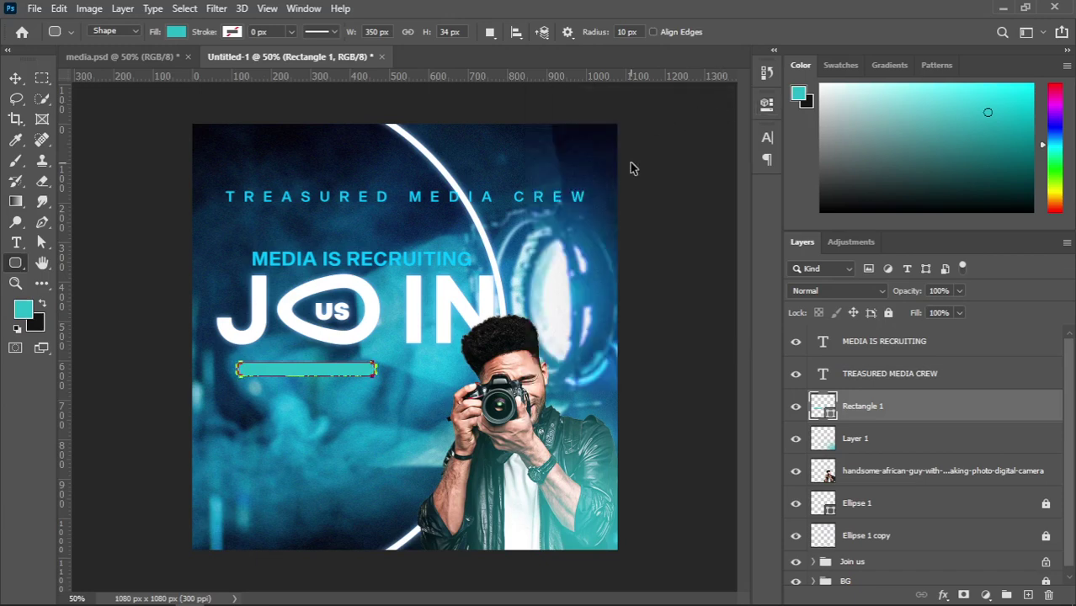
pyautogui.click(767, 107)
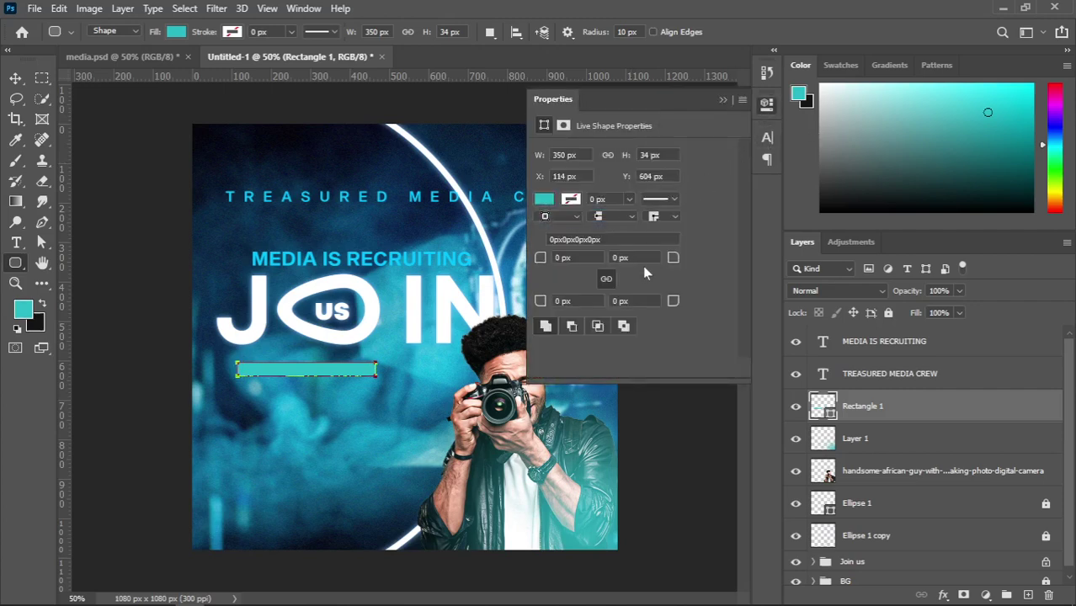
pyautogui.press('Up')
pyautogui.press('Return')
pyautogui.click(721, 100)
pyautogui.click(15, 78)
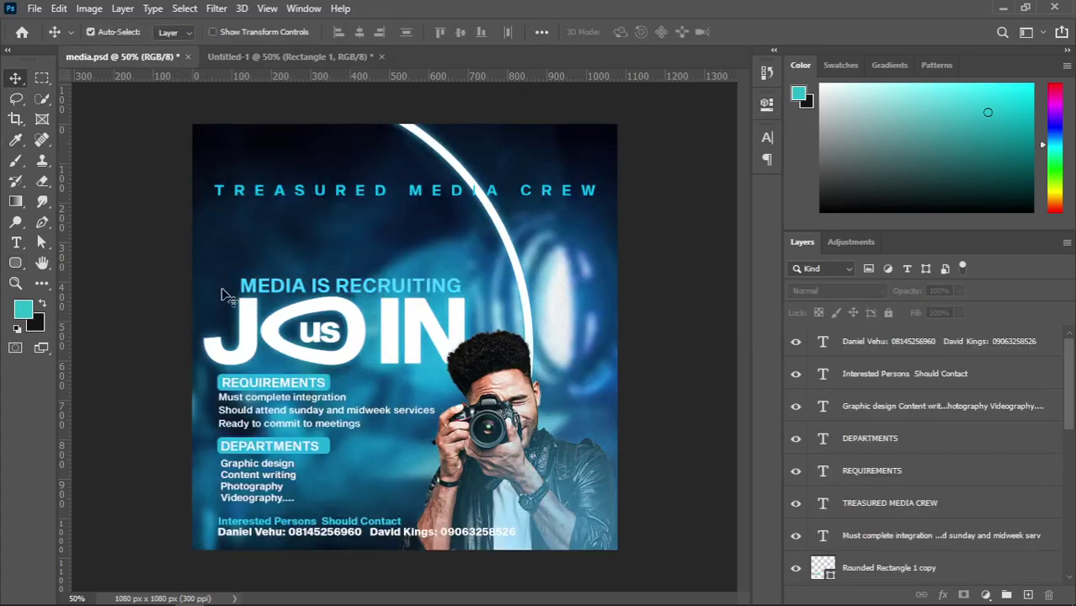
# Check the bar headings in media.psd and add the text "Requirement" below the teal bar in Untitled-1
pyautogui.click(145, 54)
pyautogui.click(263, 57)
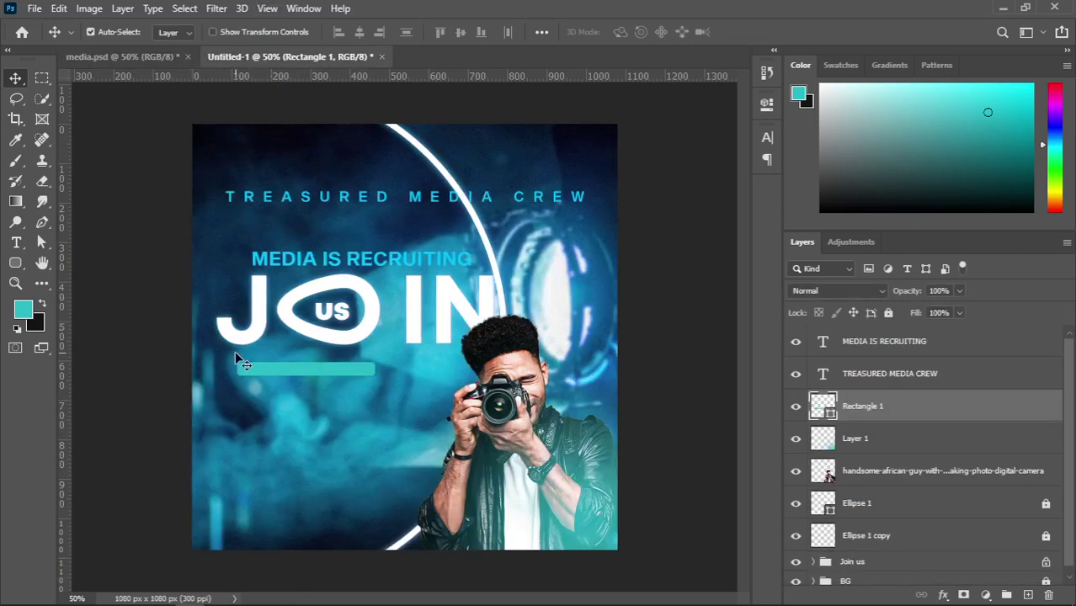
pyautogui.press('t')
pyautogui.click(238, 410)
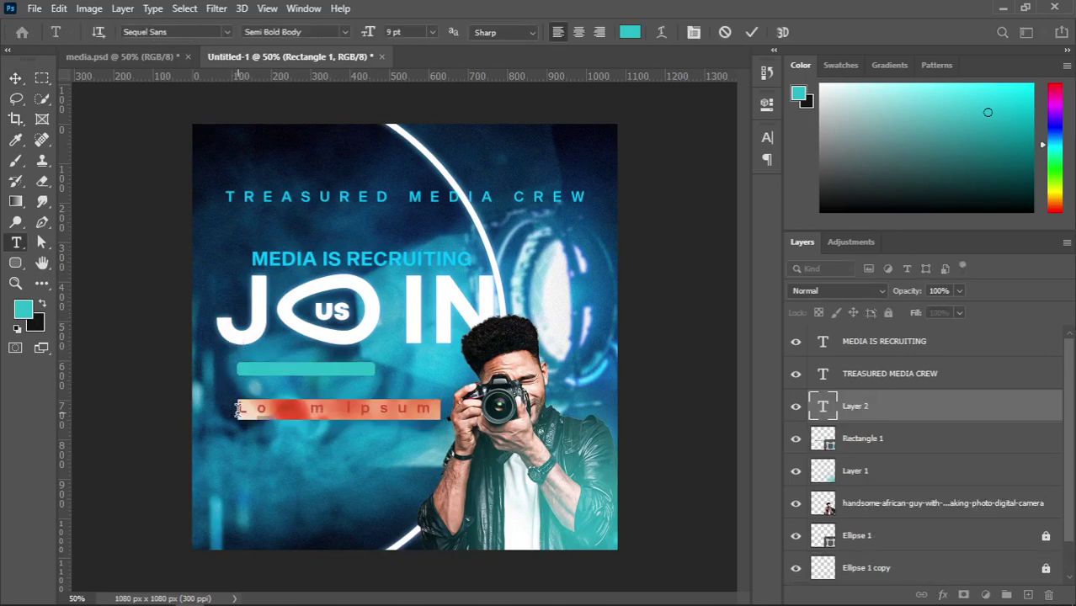
pyautogui.write('Re')
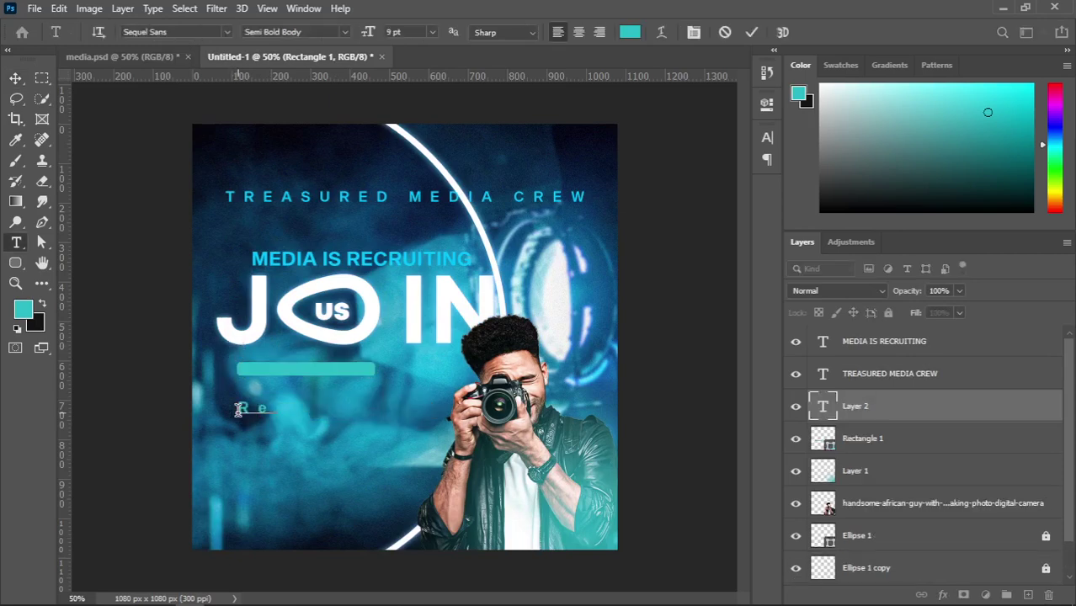
pyautogui.write('quirement')
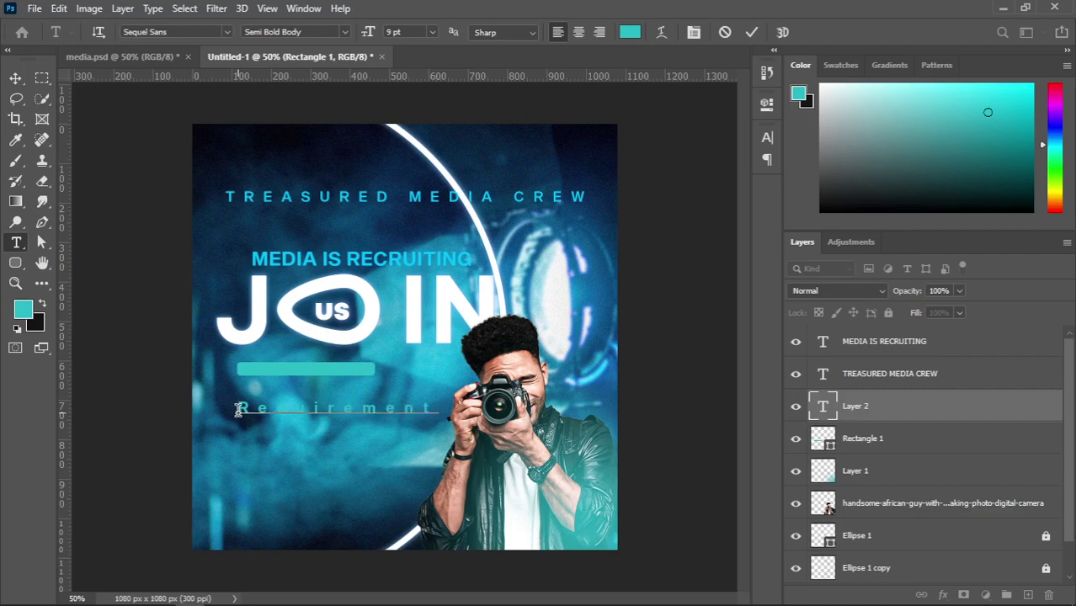
# Compare the heading with media.psd and replace the text below the bar with "REQUIREMENTS" in capitals
pyautogui.click(131, 56)
pyautogui.click(244, 57)
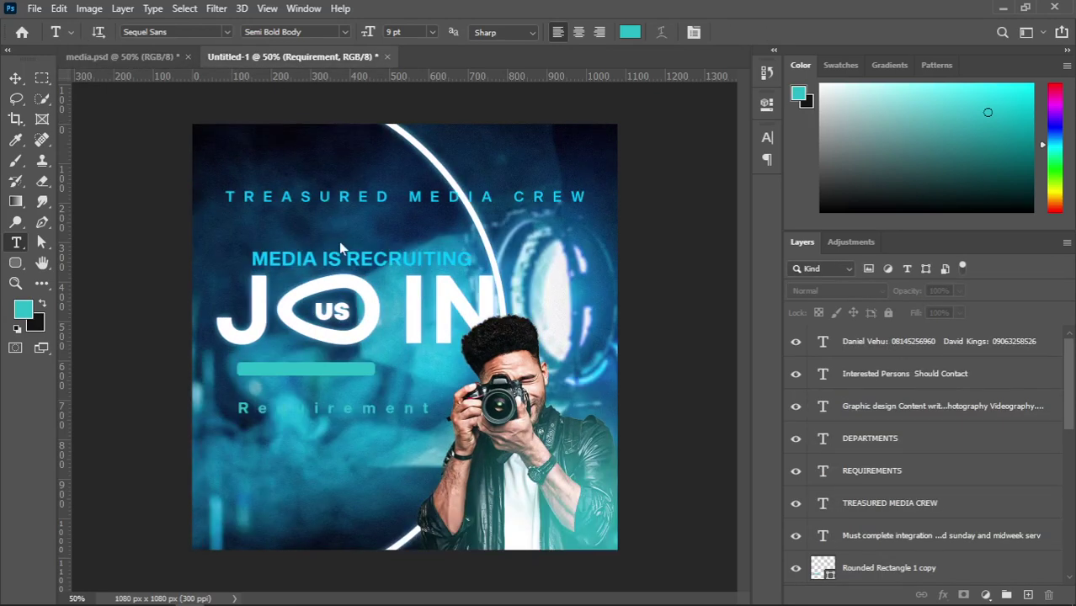
pyautogui.moveTo(423, 408); pyautogui.dragTo(202, 414)
pyautogui.moveTo(436, 414); pyautogui.dragTo(106, 411)
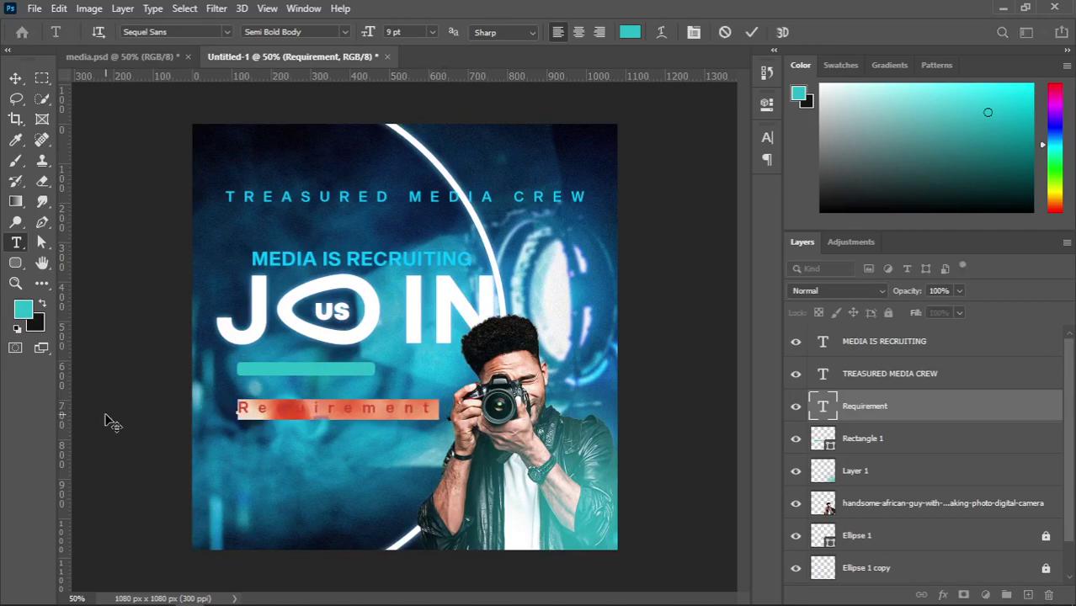
pyautogui.write('R')
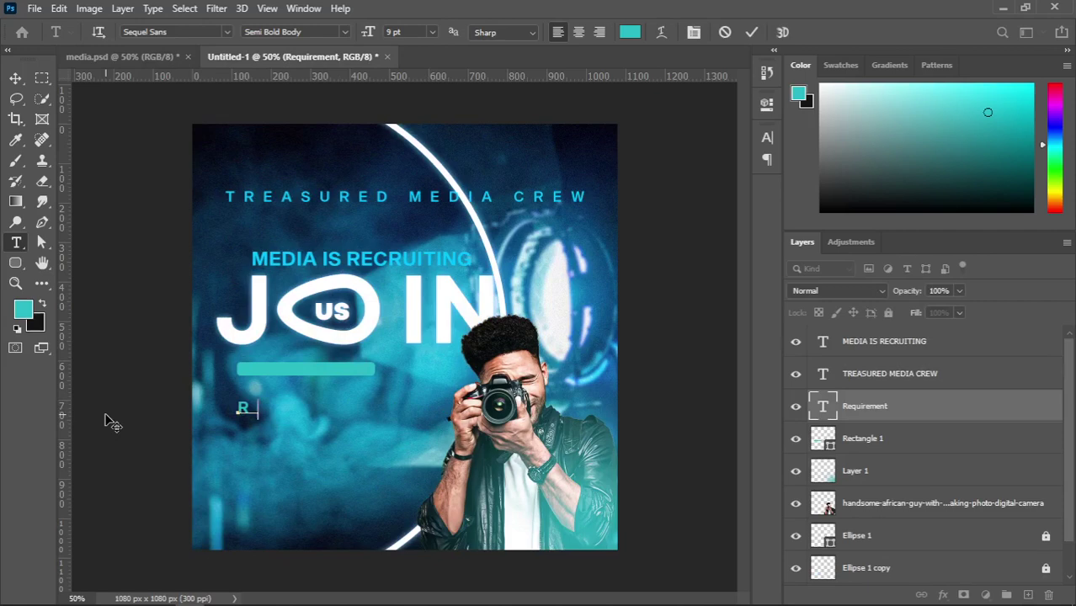
pyautogui.write('EQUIRE')
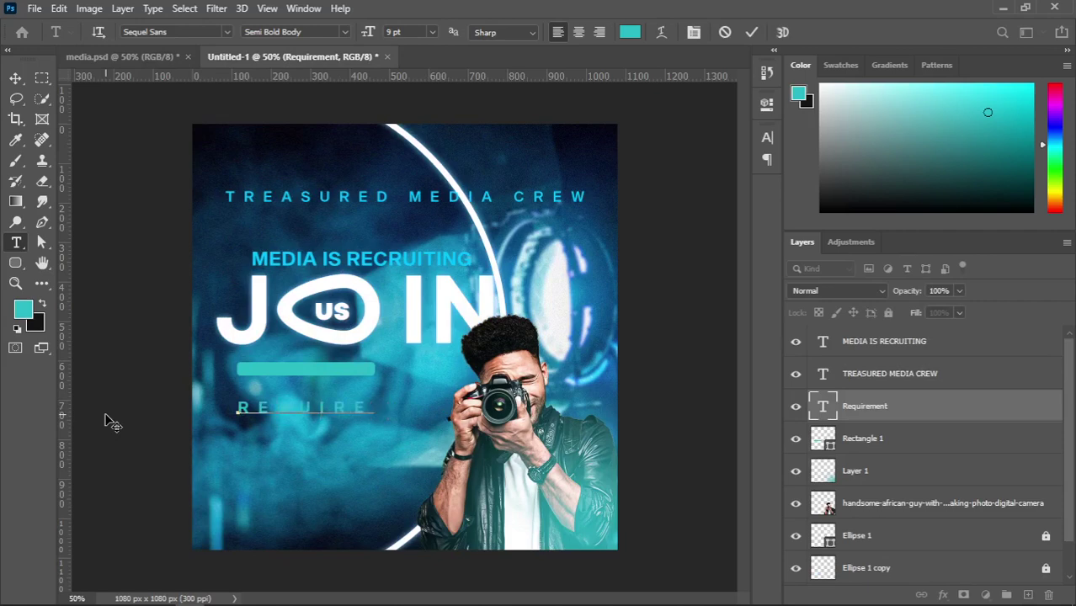
pyautogui.write('MENTS')
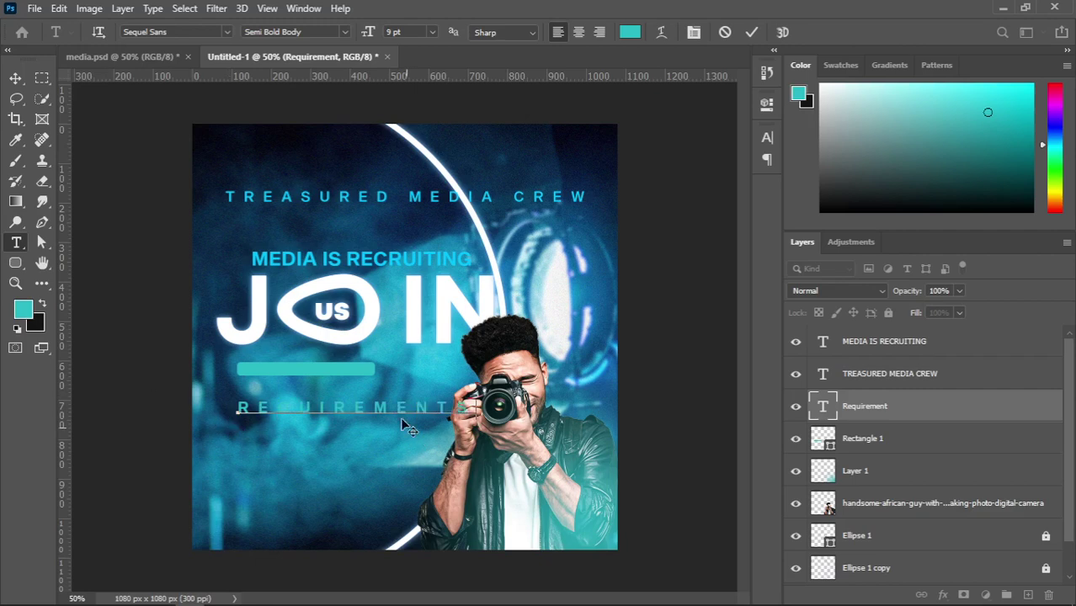
pyautogui.click(15, 78)
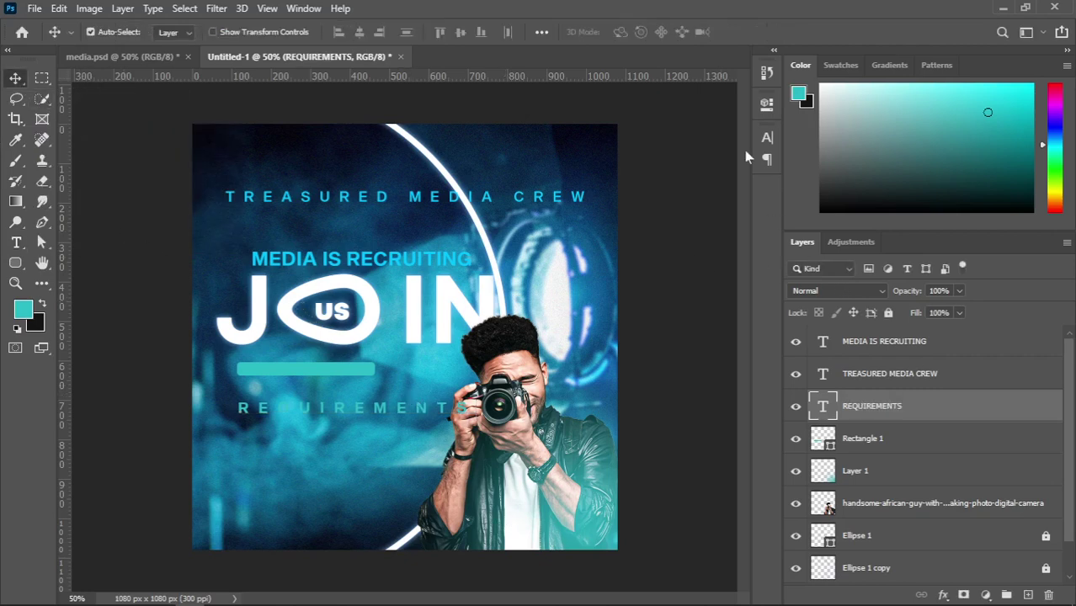
# Set the REQUIREMENTS text's tracking to 0 and its colour to white, ffffff
pyautogui.click(767, 137)
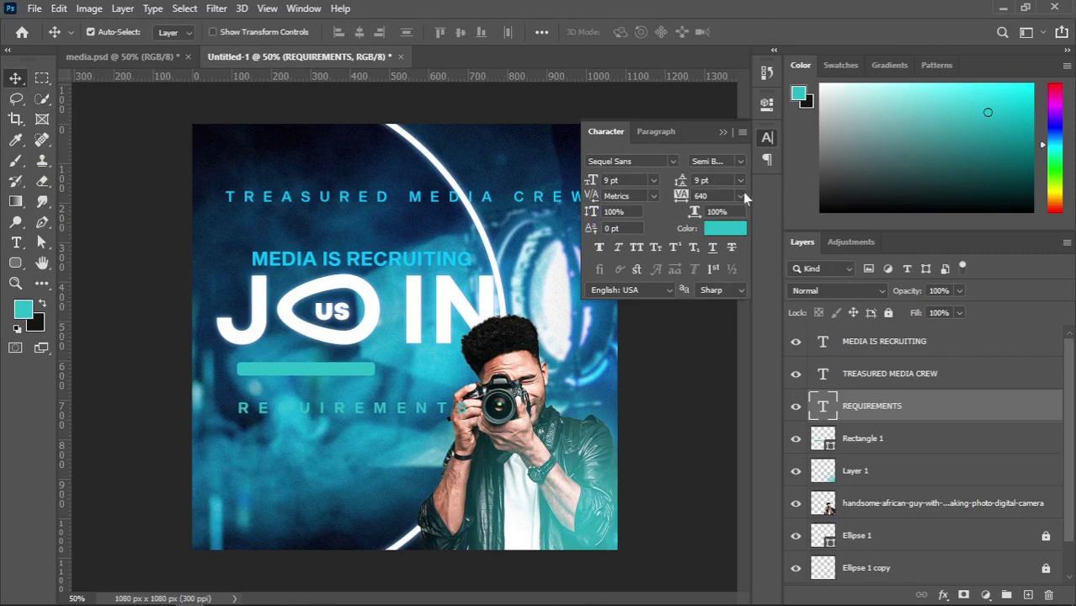
pyautogui.click(740, 180)
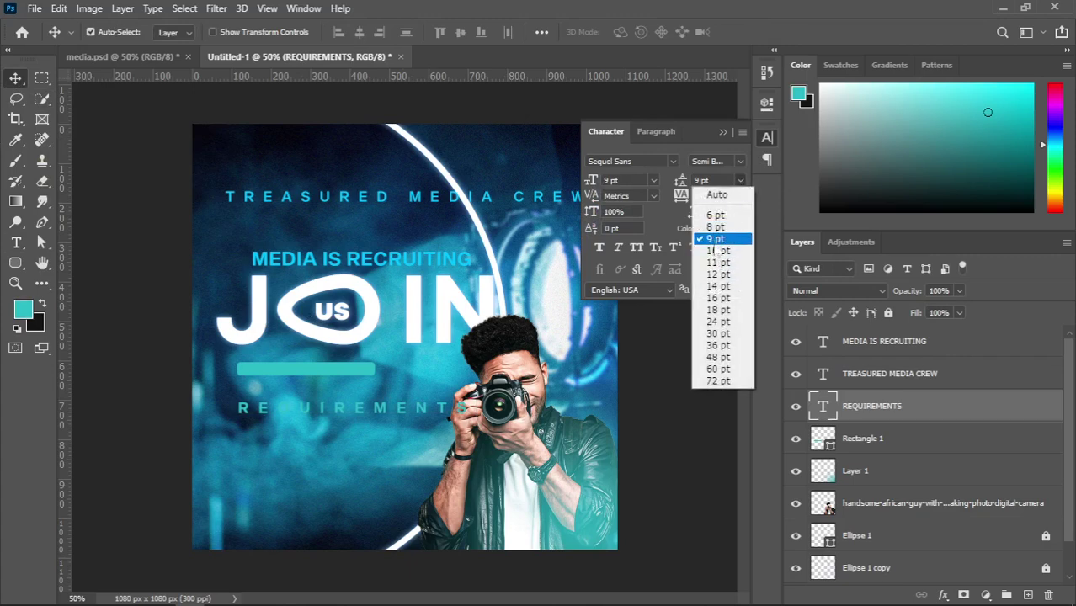
pyautogui.click(678, 251)
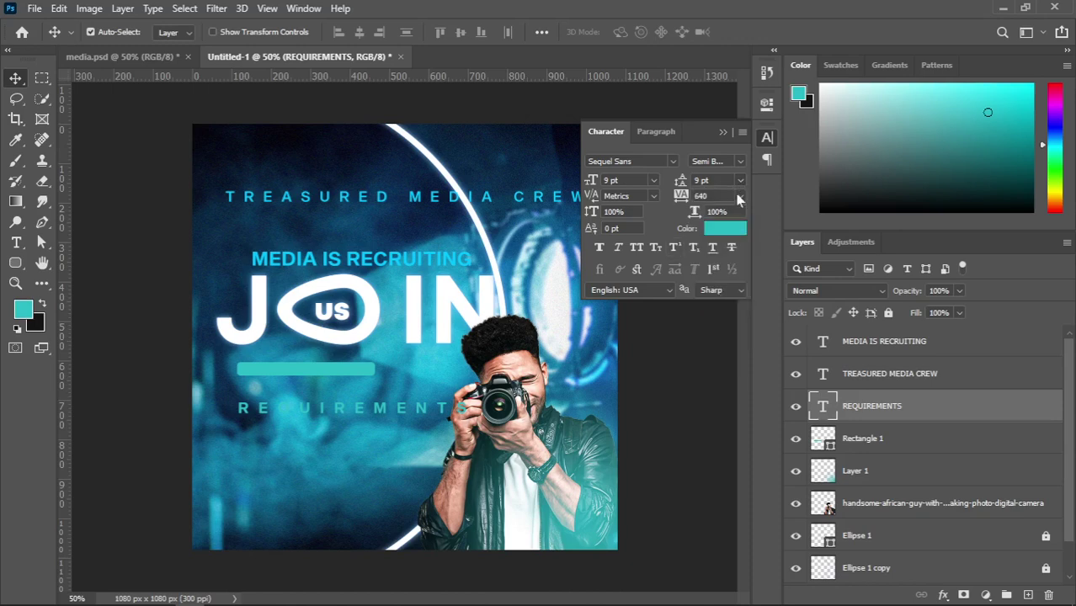
pyautogui.click(739, 197)
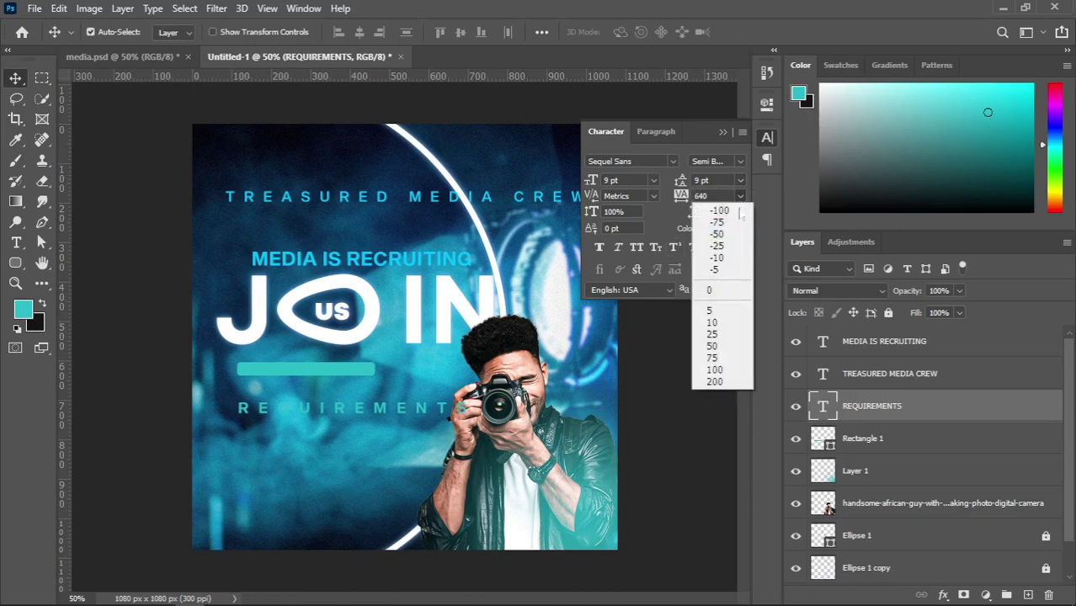
pyautogui.click(712, 290)
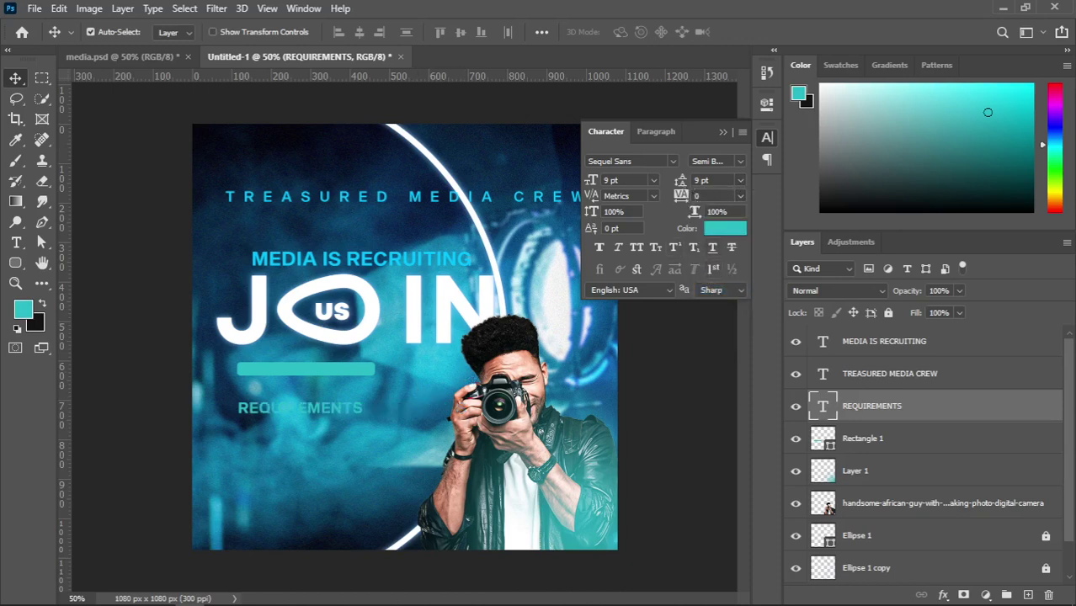
pyautogui.click(711, 228)
pyautogui.write('ffffff')
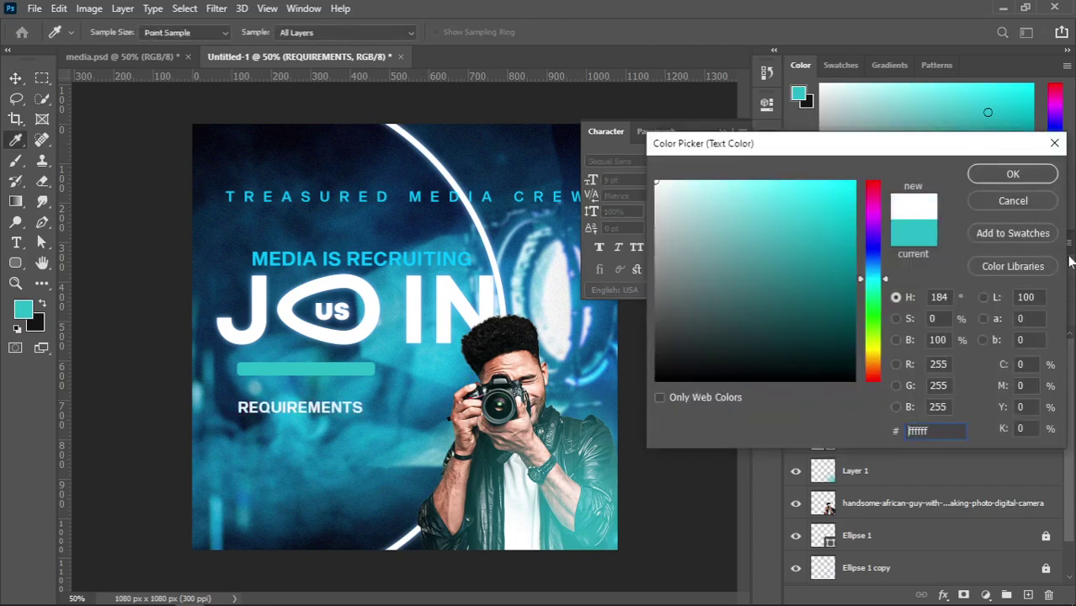
pyautogui.click(1026, 181)
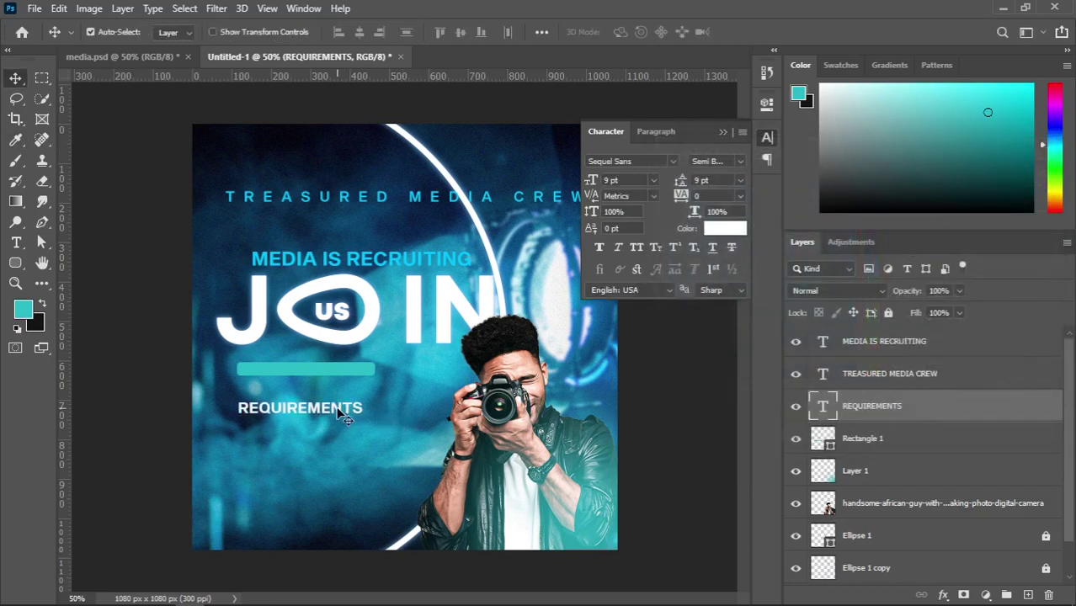
# Move the REQUIREMENTS heading onto the teal bar, set its font size to 8 pt and nudge it into place
pyautogui.moveTo(341, 413); pyautogui.dragTo(347, 374)
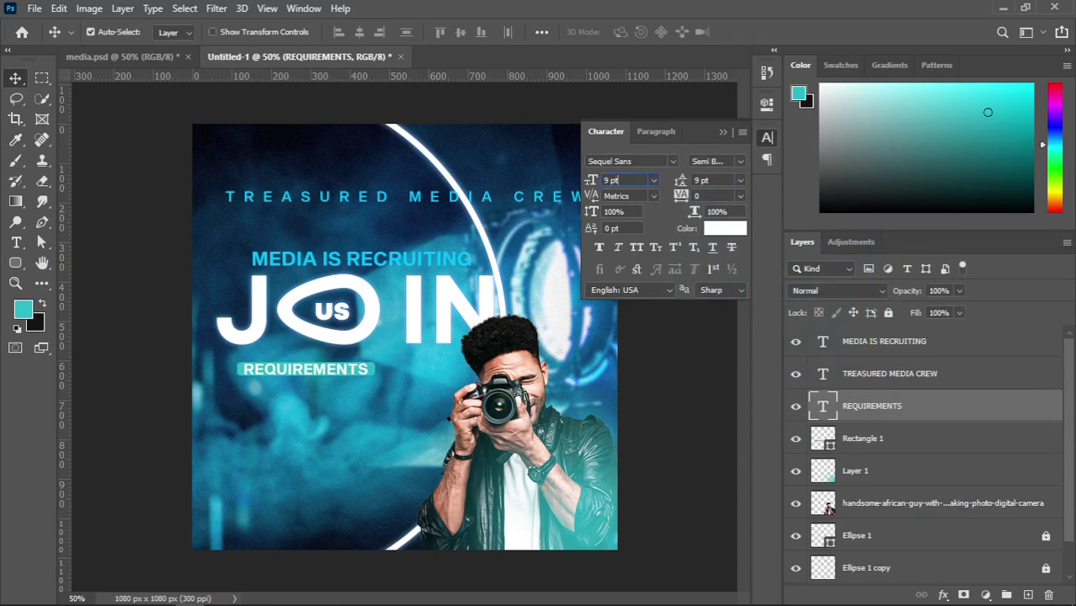
pyautogui.press('Down')
pyautogui.press('Down')
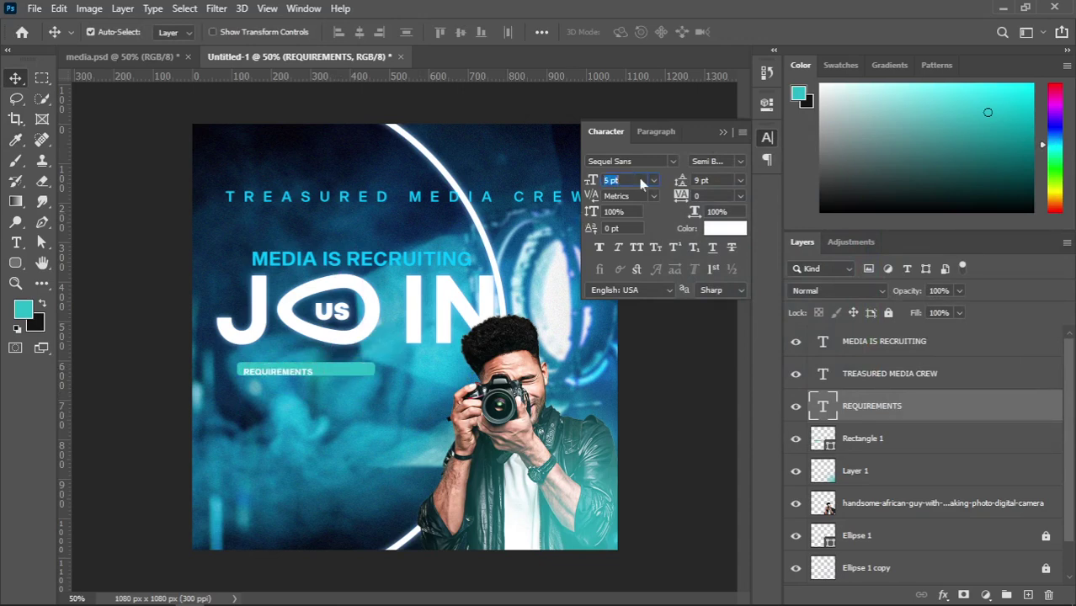
pyautogui.press('Up')
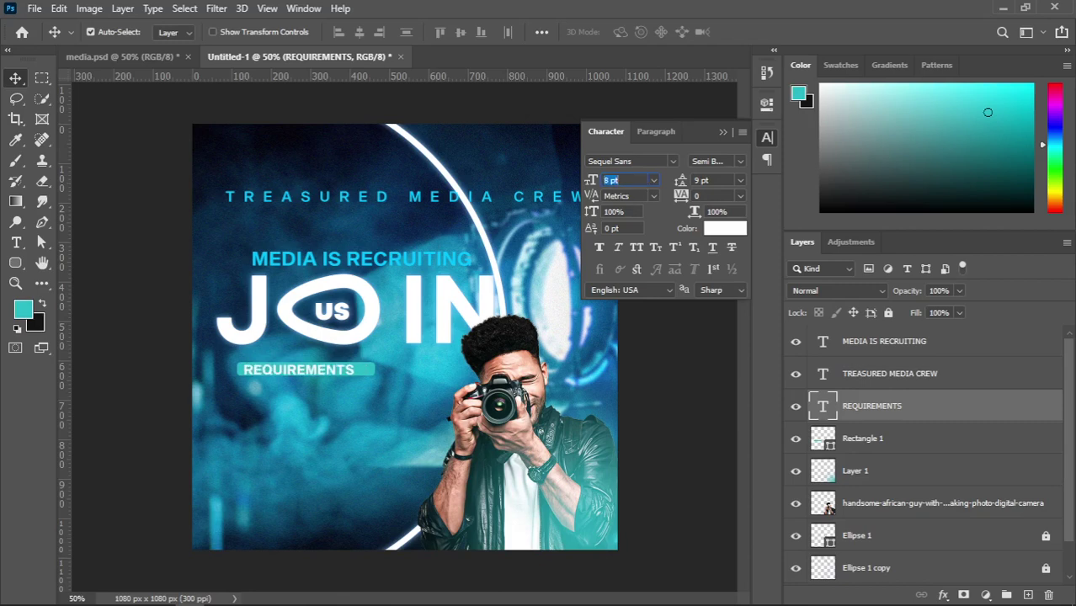
pyautogui.press('Return')
pyautogui.press('Left')
pyautogui.press('Up')
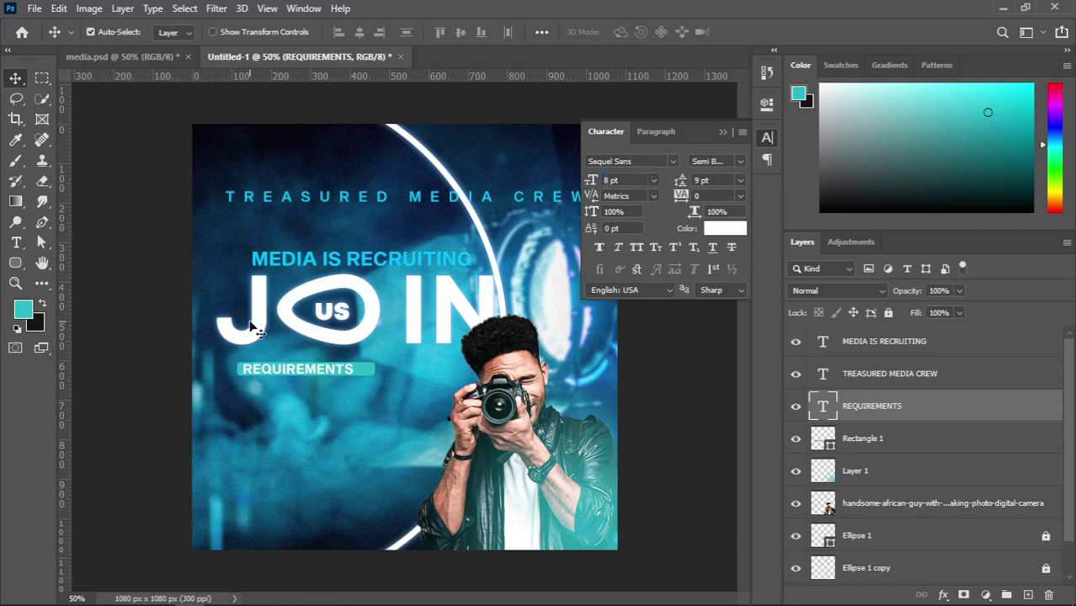
# Narrow the teal bar from its right end so it fits closely around the REQUIREMENTS heading
pyautogui.click(370, 369)
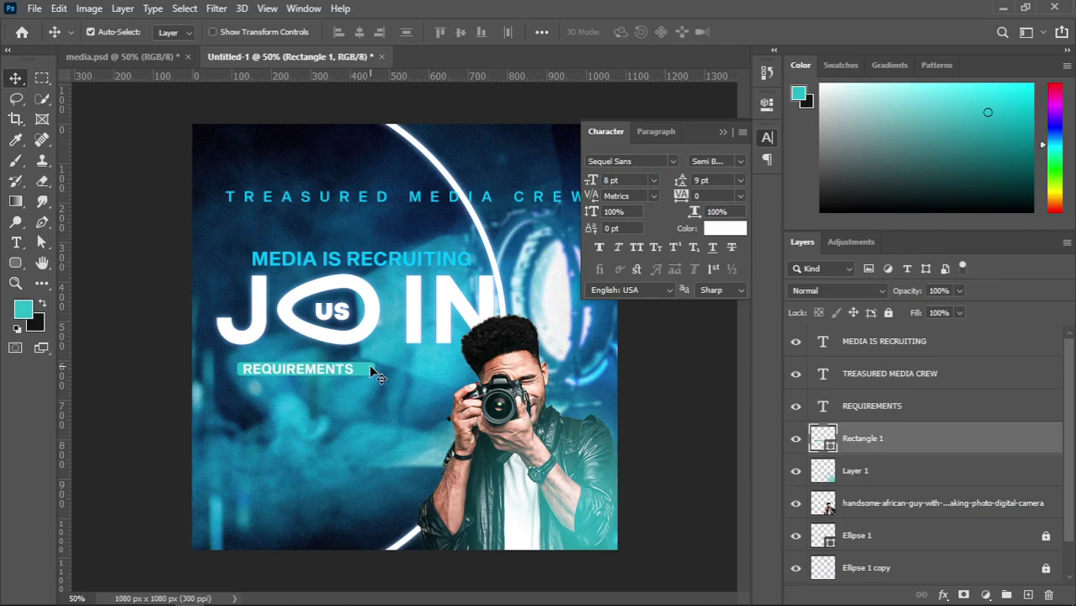
pyautogui.hotkey('ctrl', 't')
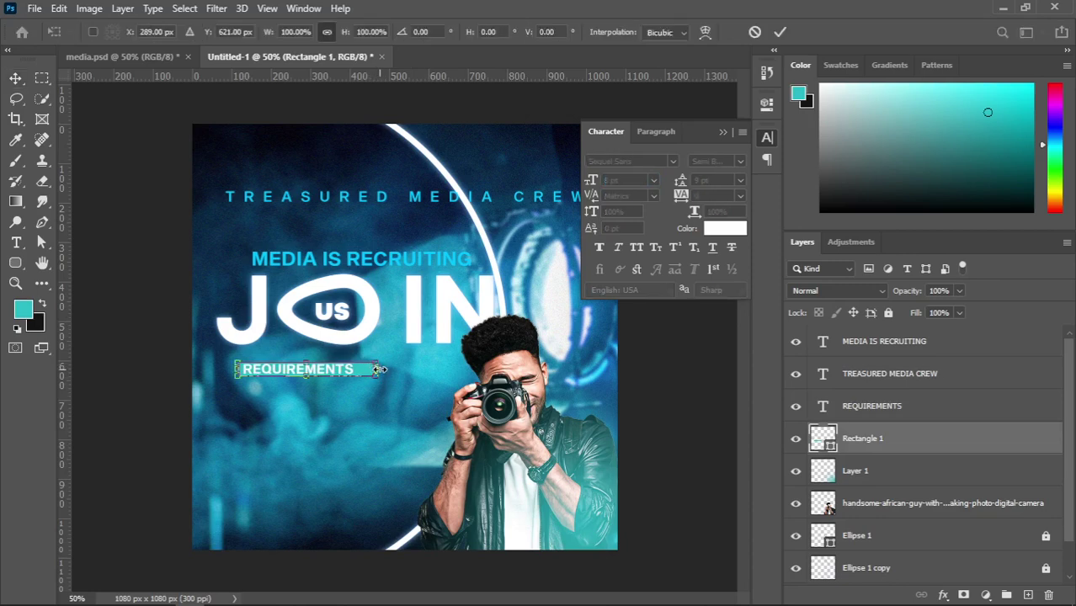
pyautogui.moveTo(381, 369); pyautogui.dragTo(327, 407)
pyautogui.press('Return')
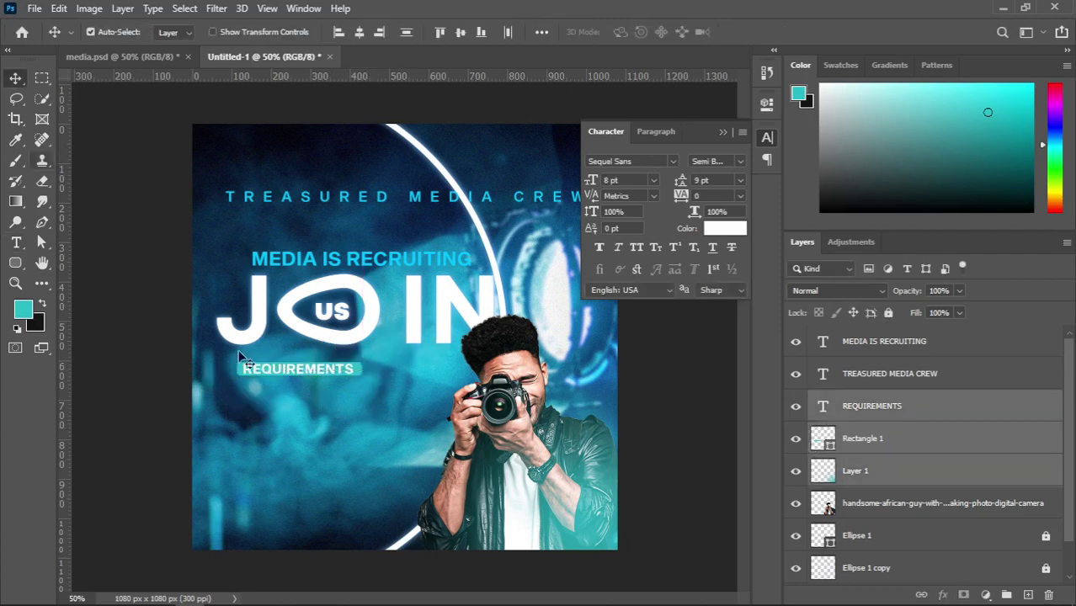
# Check the requirements text in media.psd and add the lines "Must attend sunday service" and "Must be committed" directly below the bar in Untitled-1
pyautogui.click(122, 57)
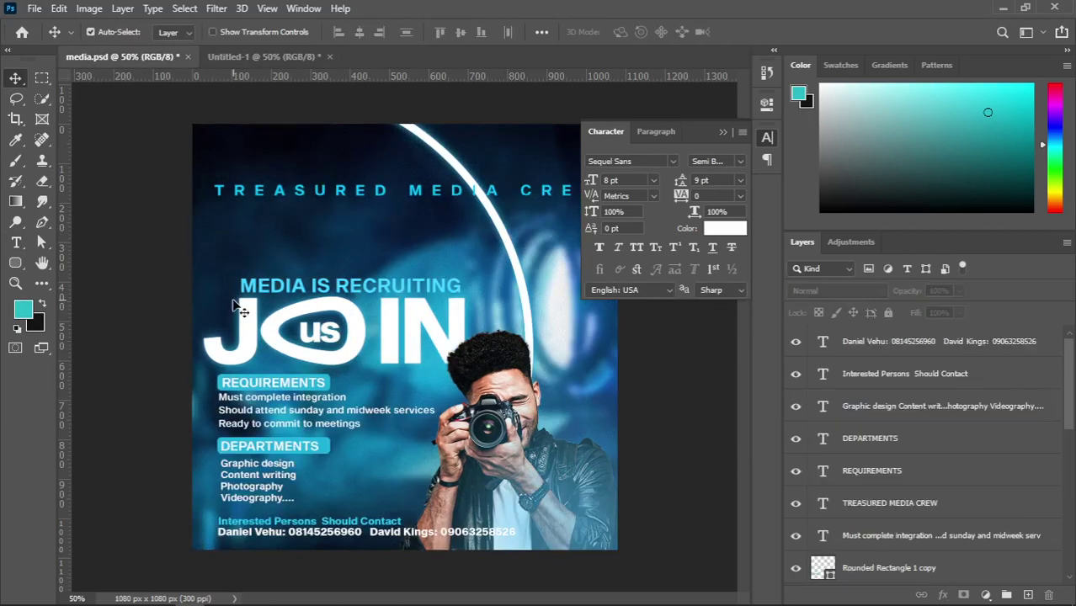
pyautogui.click(271, 421)
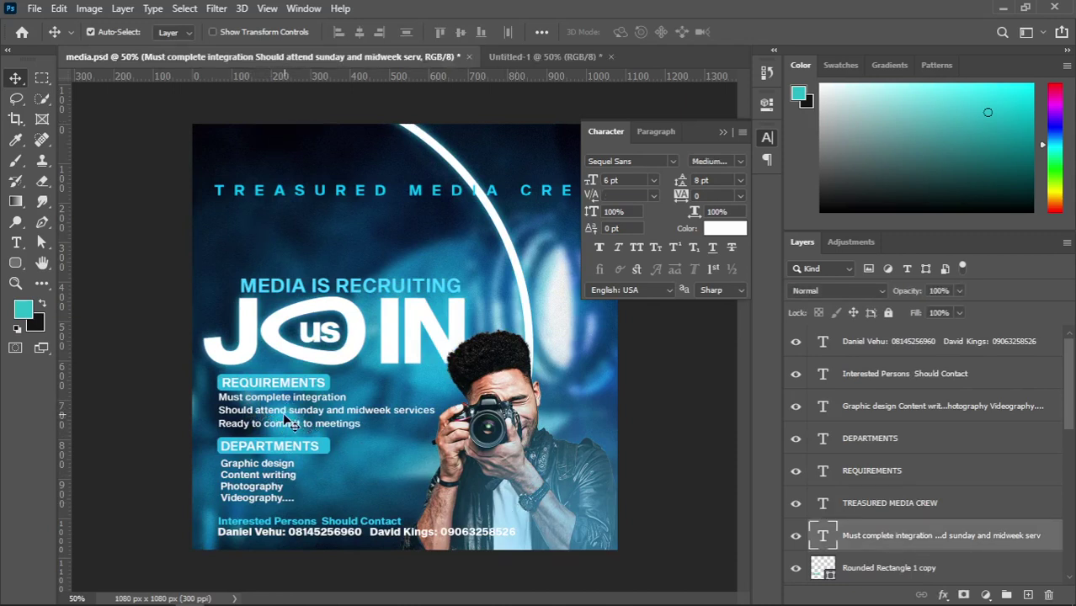
pyautogui.doubleClick(268, 409)
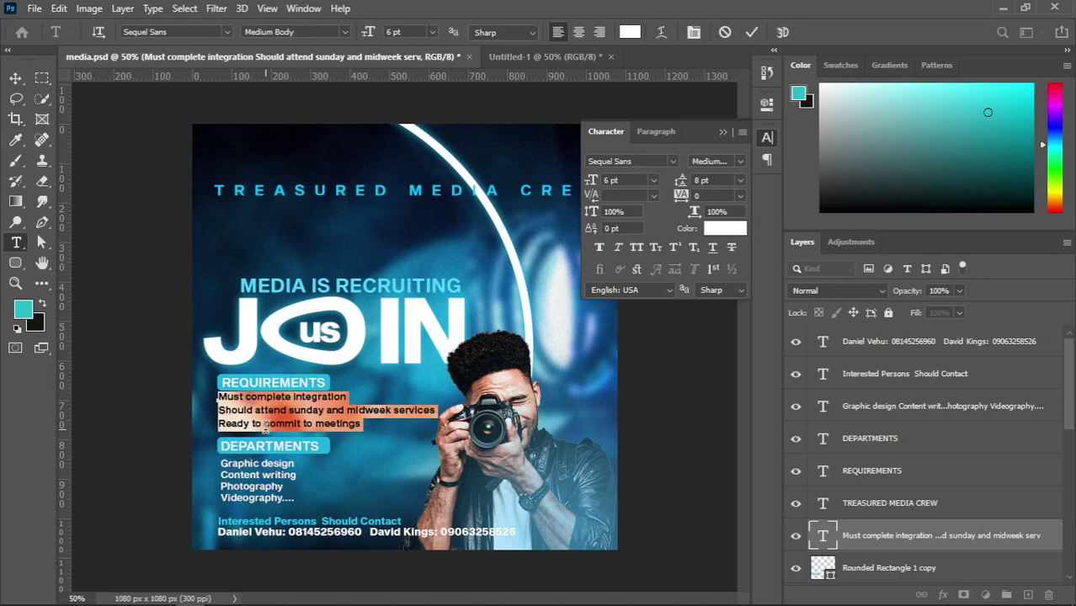
pyautogui.click(518, 57)
pyautogui.press('v')
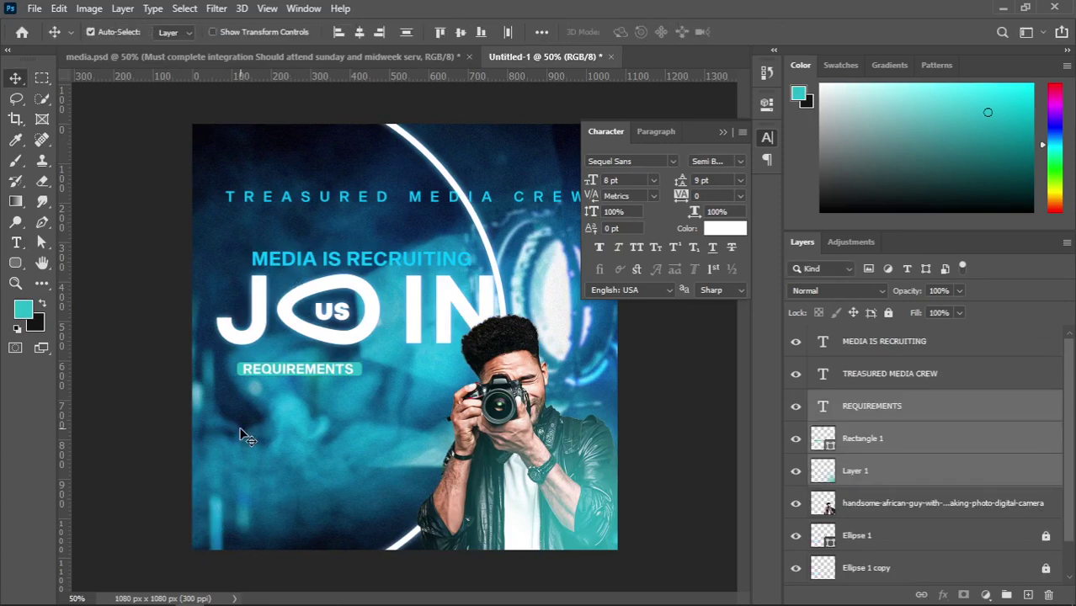
pyautogui.press('t')
pyautogui.click(241, 402)
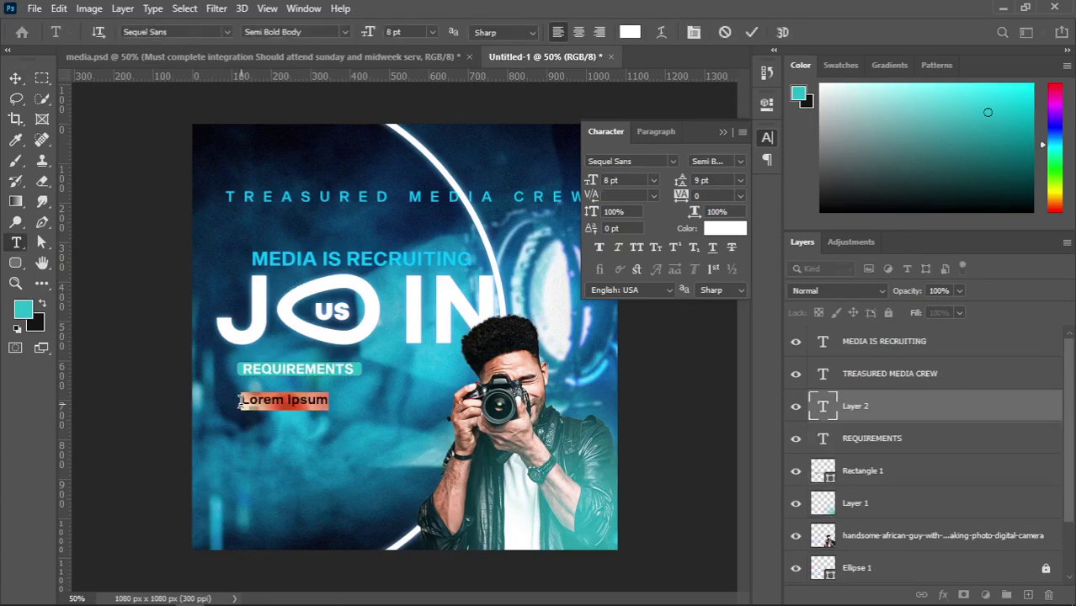
pyautogui.write('M')
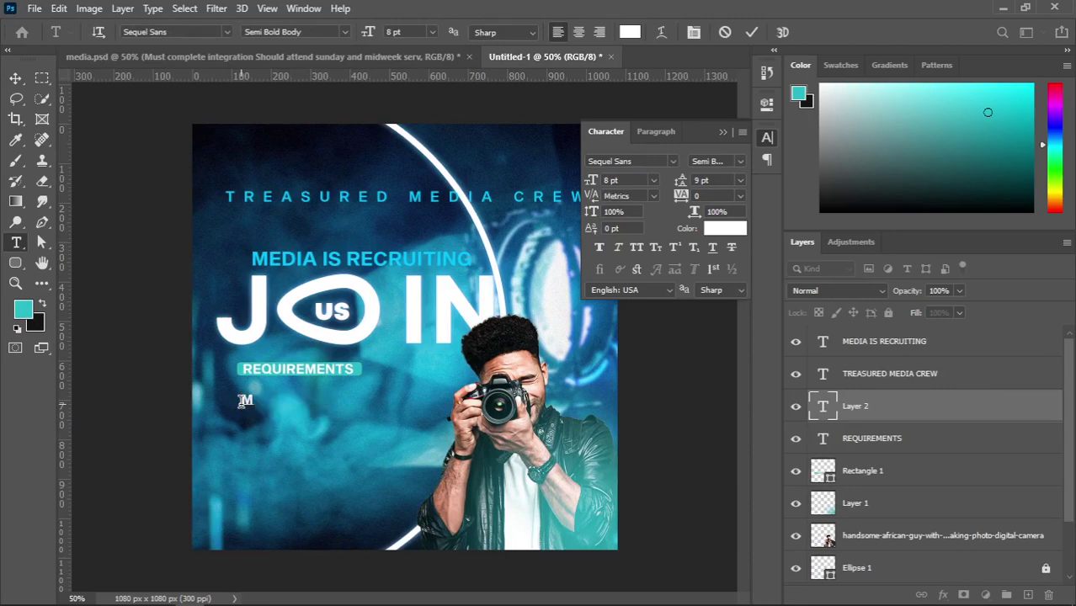
pyautogui.write('ust attend su')
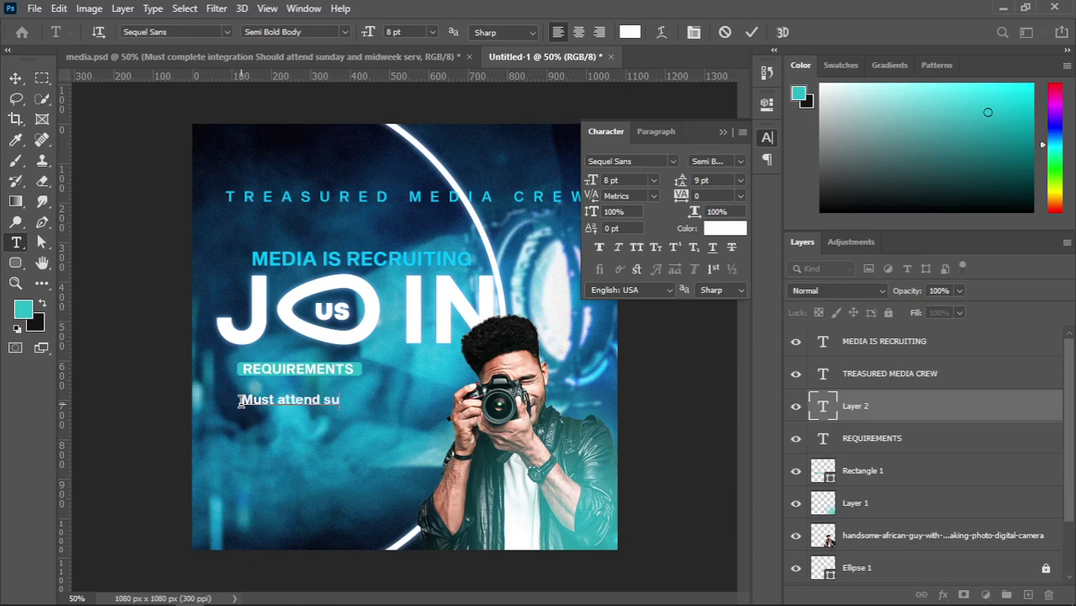
pyautogui.write('nday service')
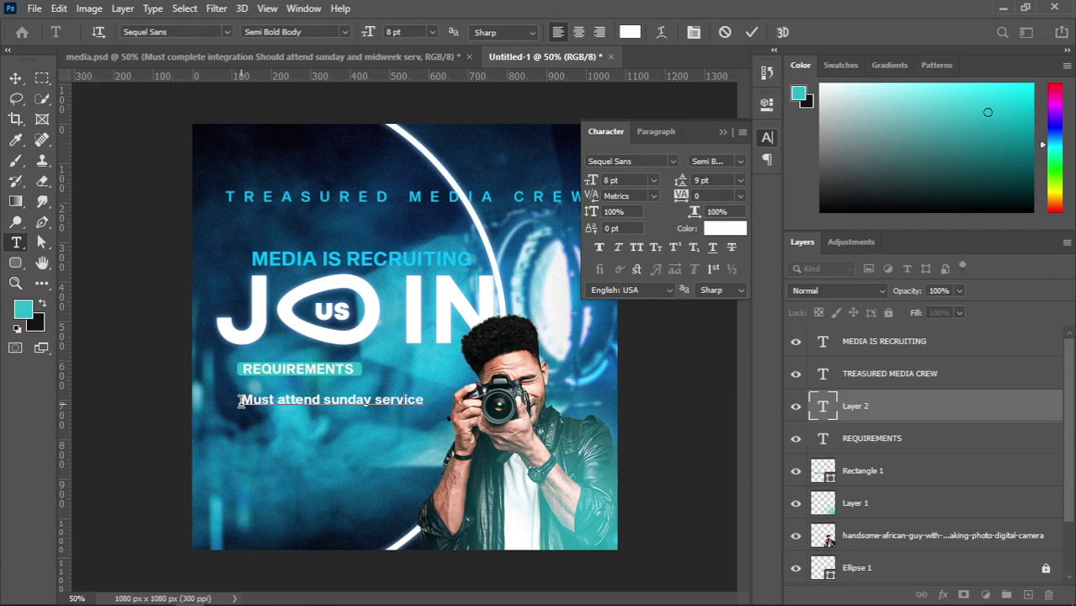
pyautogui.press('Return')
pyautogui.write('Must be committed')
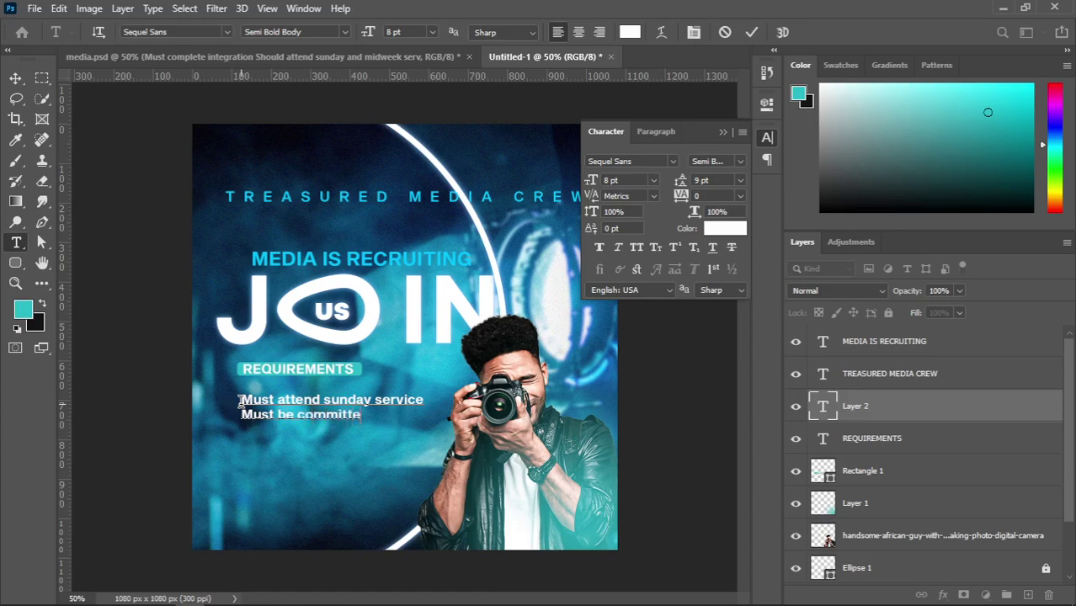
pyautogui.click(15, 77)
pyautogui.moveTo(300, 401); pyautogui.dragTo(296, 391)
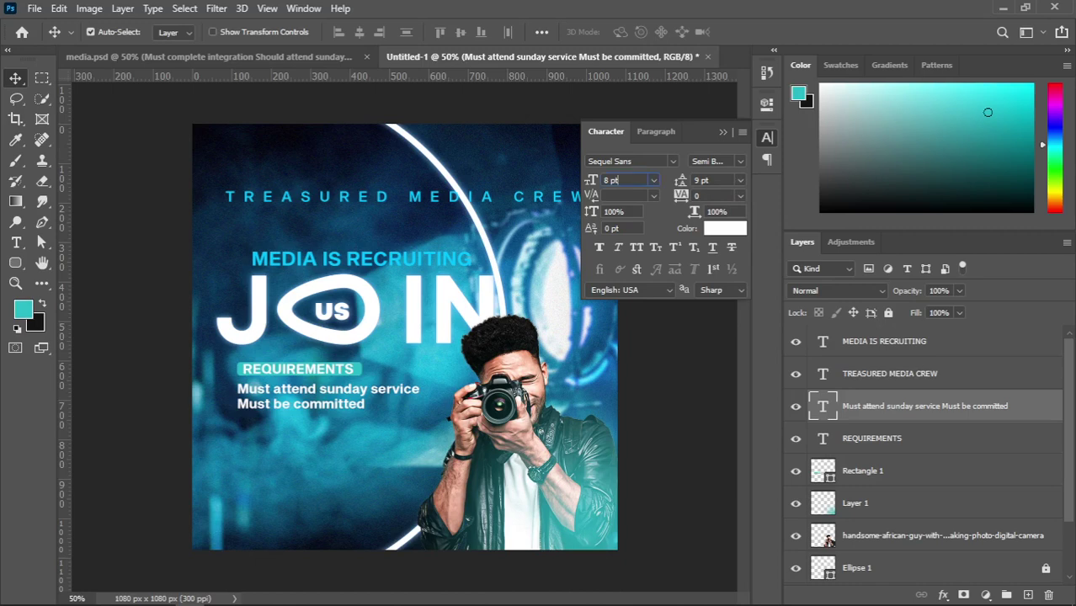
# Try a wider line spacing on the two requirement lines by raising the leading to 23 pt
pyautogui.click(740, 181)
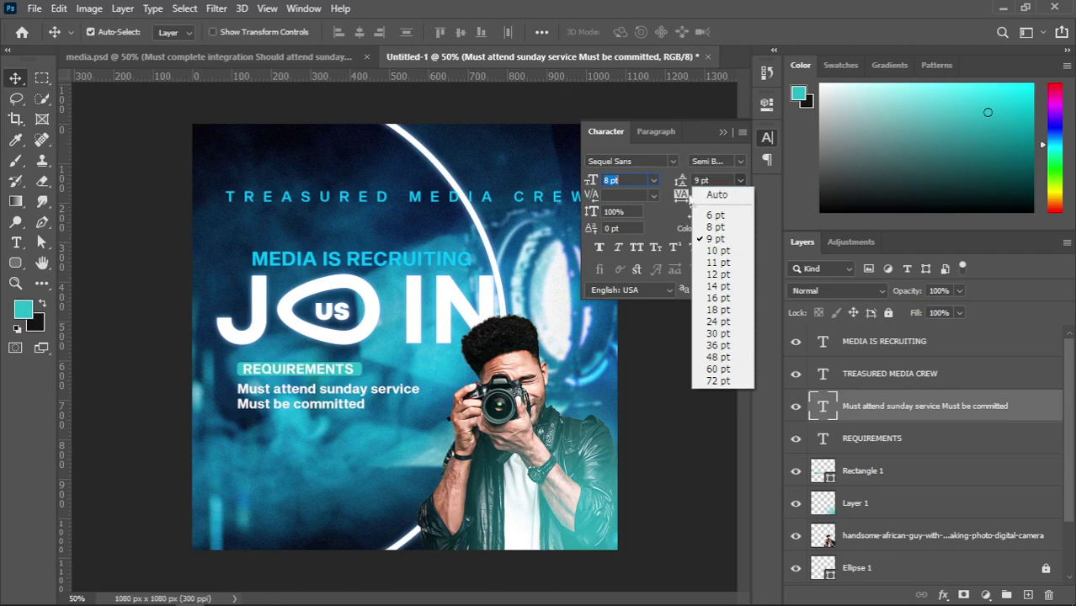
pyautogui.click(714, 182)
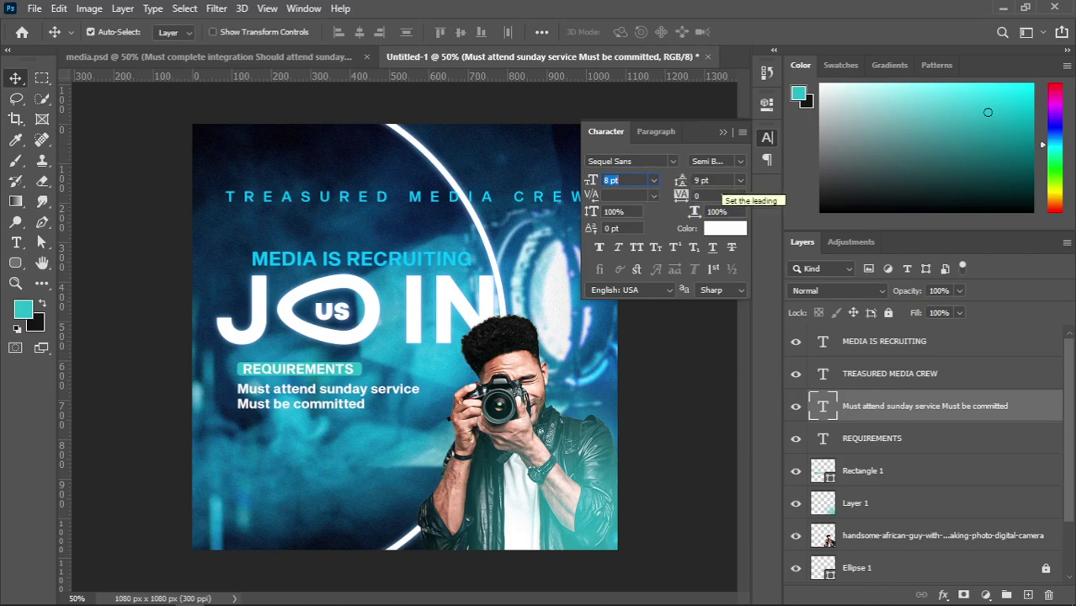
pyautogui.click(709, 181)
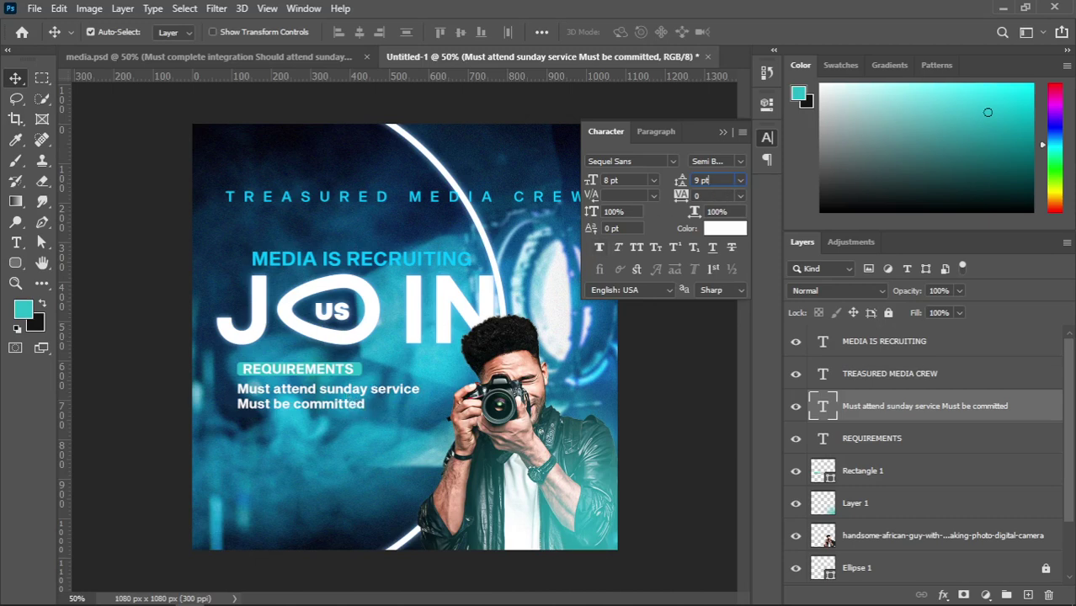
pyautogui.press('Up')
pyautogui.press('Up')
pyautogui.press('Up')
pyautogui.press('Up')
pyautogui.press('Up')
pyautogui.press('Up')
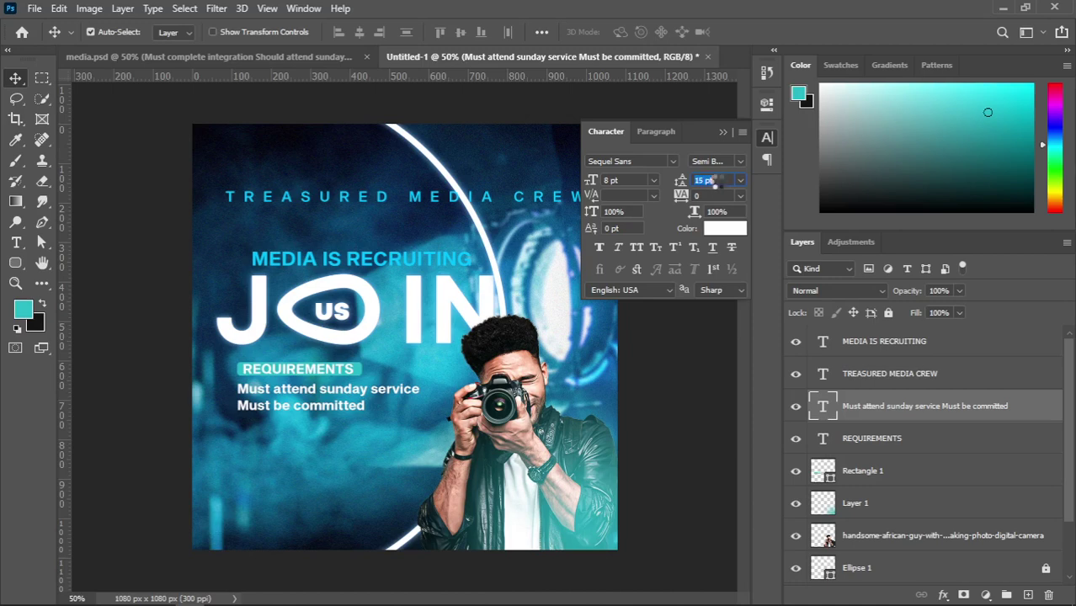
pyautogui.press('Up')
pyautogui.press('Up')
pyautogui.press('Up')
pyautogui.press('Up')
pyautogui.press('Up')
pyautogui.press('Up')
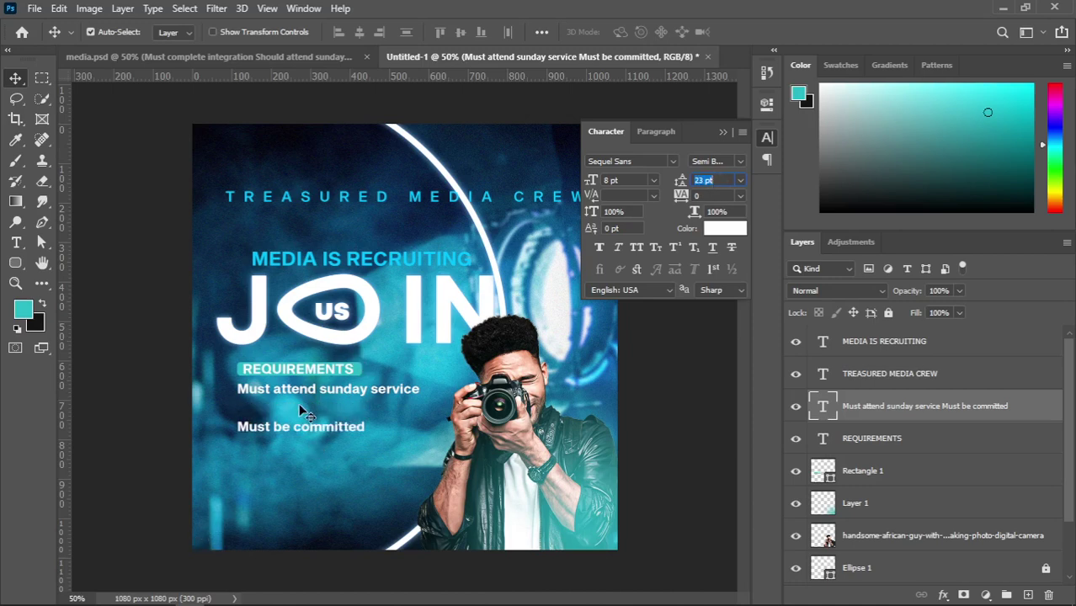
pyautogui.press('Return')
# Try tighter leading values of 4, 7 and 8 pt on the requirement lines and settle on 9 pt
pyautogui.click(739, 181)
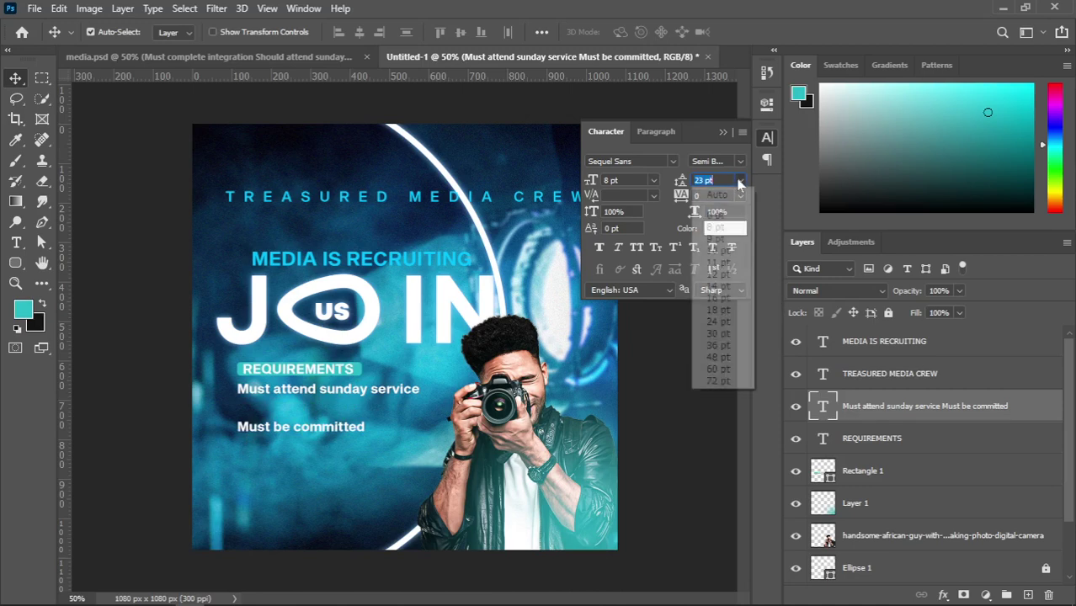
pyautogui.click(714, 238)
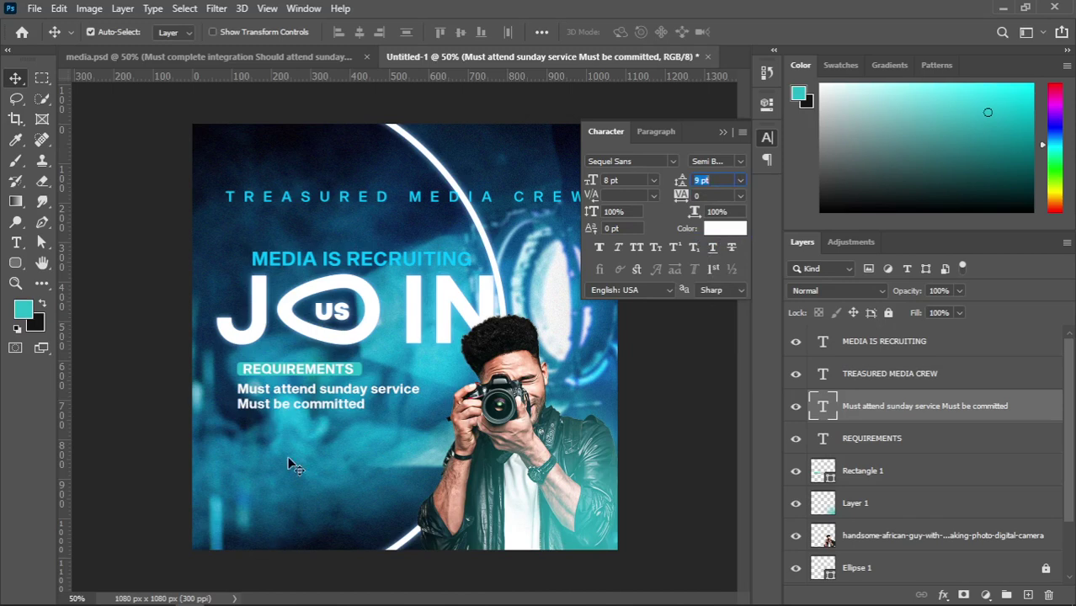
pyautogui.write('7')
pyautogui.press('Down')
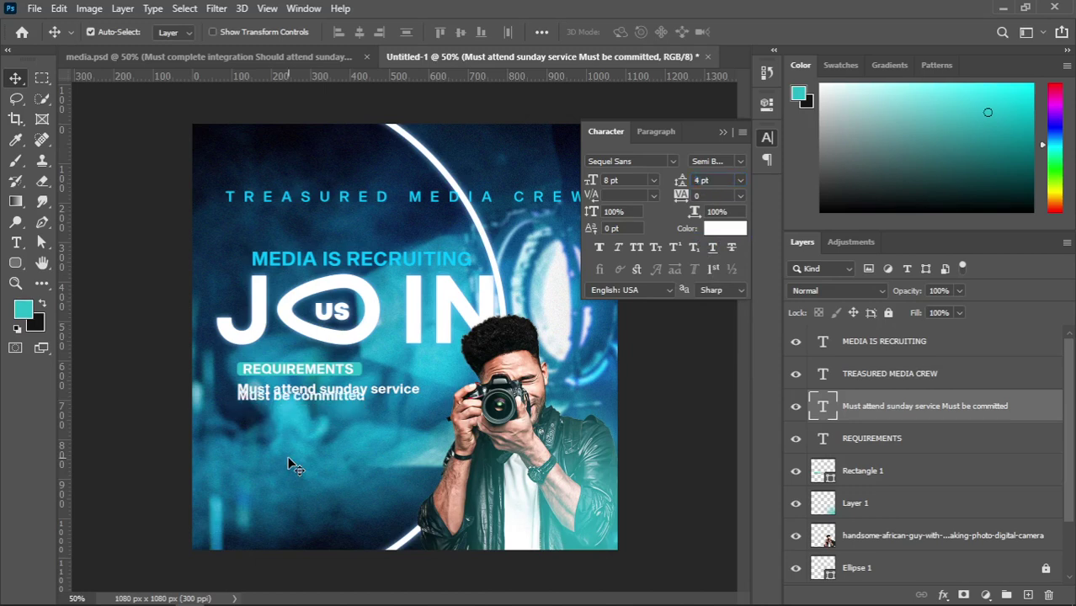
pyautogui.doubleClick(702, 180)
pyautogui.write('7')
pyautogui.press('Return')
pyautogui.write('8')
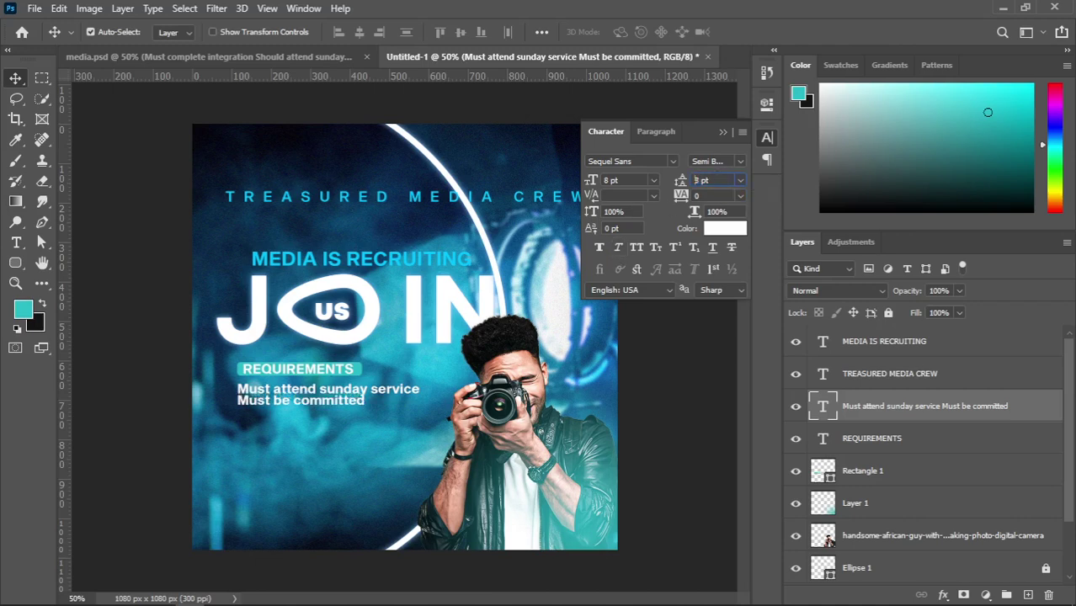
pyautogui.press('Return')
pyautogui.write('9')
pyautogui.press('Return')
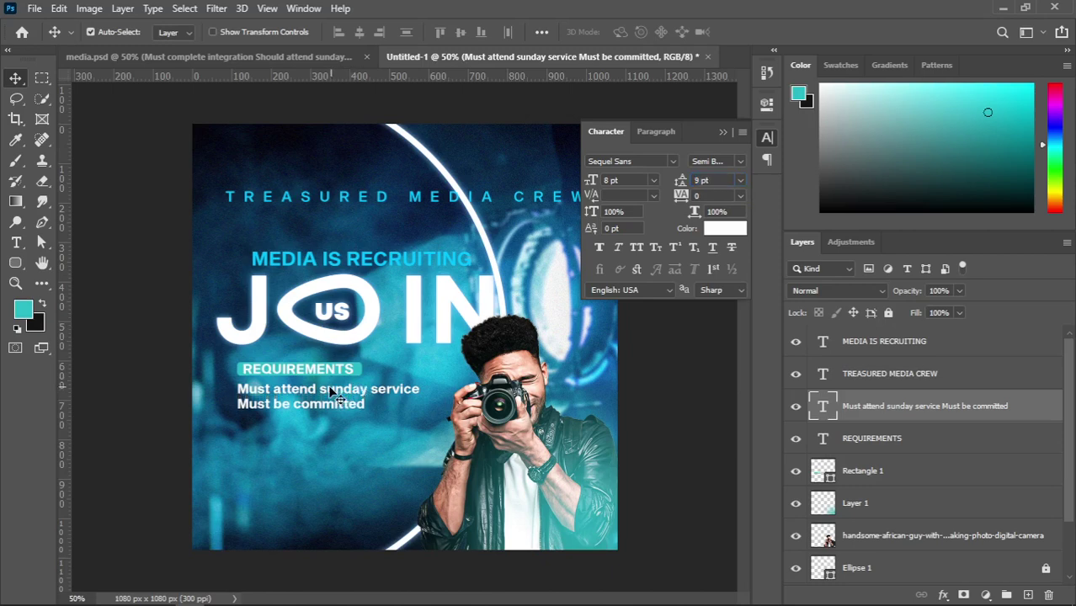
# Delete the two requirement lines and copy the three-line requirements text from media.psd to below the REQUIREMENTS bar in Untitled-1
pyautogui.moveTo(331, 388); pyautogui.dragTo(334, 391)
pyautogui.press('Delete')
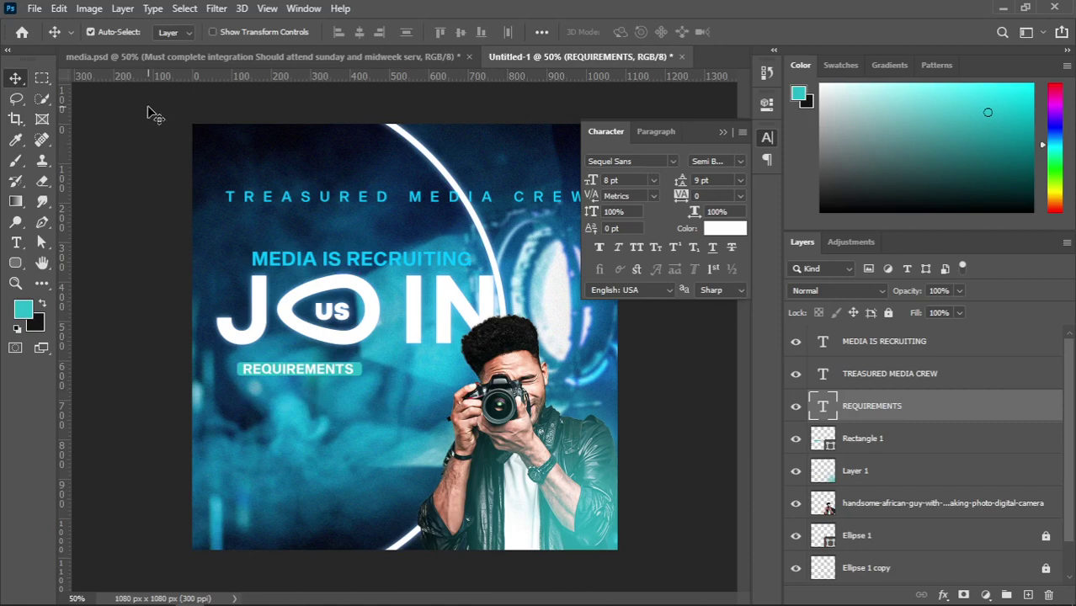
pyautogui.click(193, 57)
pyautogui.click(257, 403)
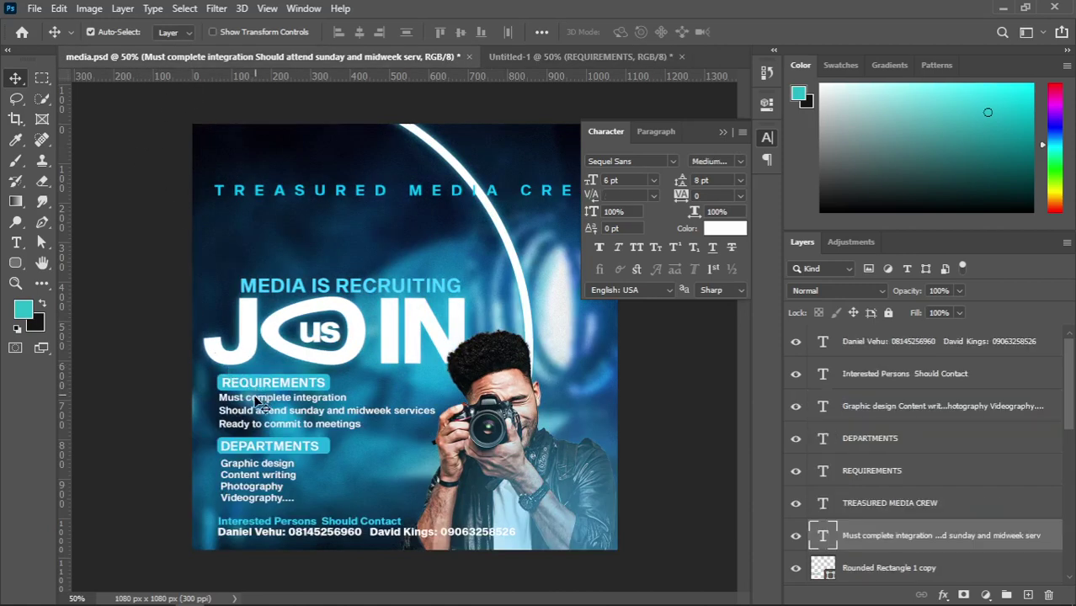
pyautogui.moveTo(254, 410); pyautogui.dragTo(352, 405)
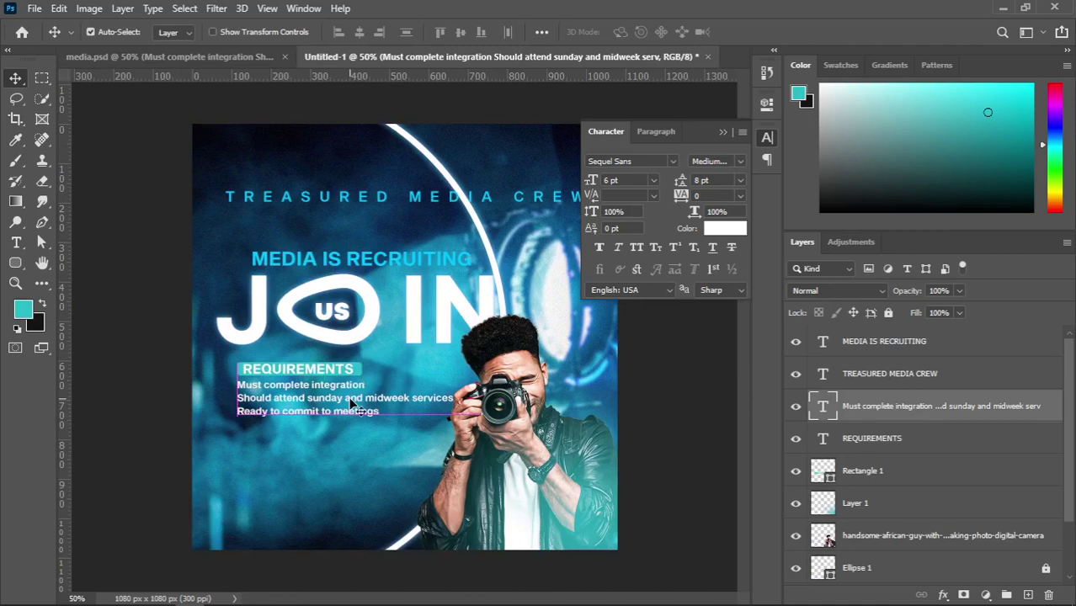
# Copy the DEPARTMENTS bar and heading, department list and contact lines from media.psd and align them below the requirements text in Untitled-1
pyautogui.click(234, 61)
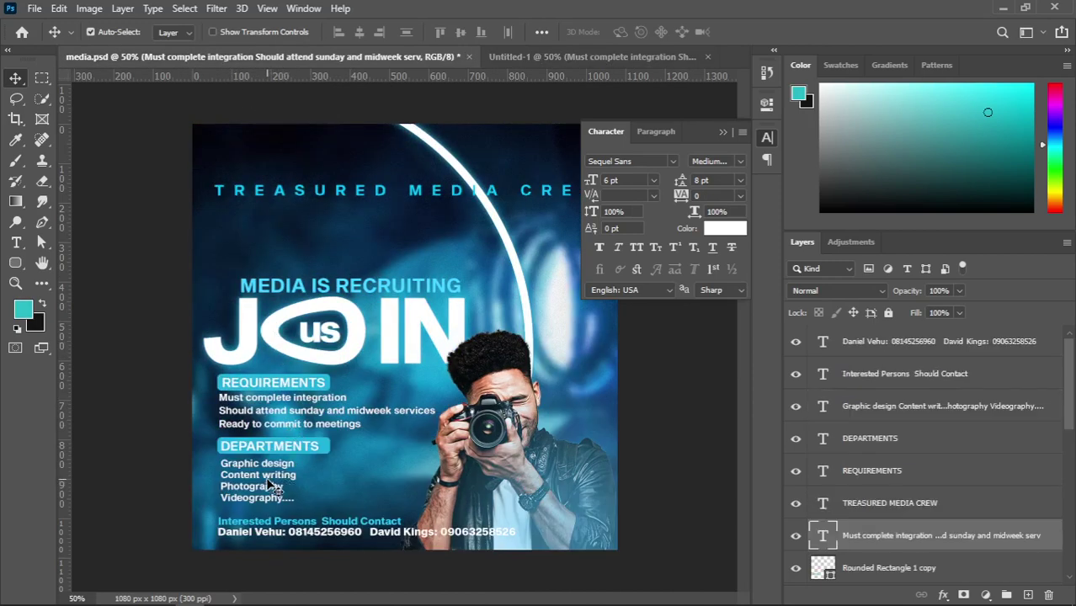
pyautogui.moveTo(199, 446); pyautogui.dragTo(278, 541)
pyautogui.moveTo(275, 455)
pyautogui.mouseDown()
pyautogui.moveTo(311, 410)
pyautogui.moveTo(432, 170)
pyautogui.moveTo(530, 11)
pyautogui.moveTo(494, 55)
pyautogui.moveTo(356, 347)
pyautogui.moveTo(256, 509)
pyautogui.moveTo(272, 476)
pyautogui.mouseUp()
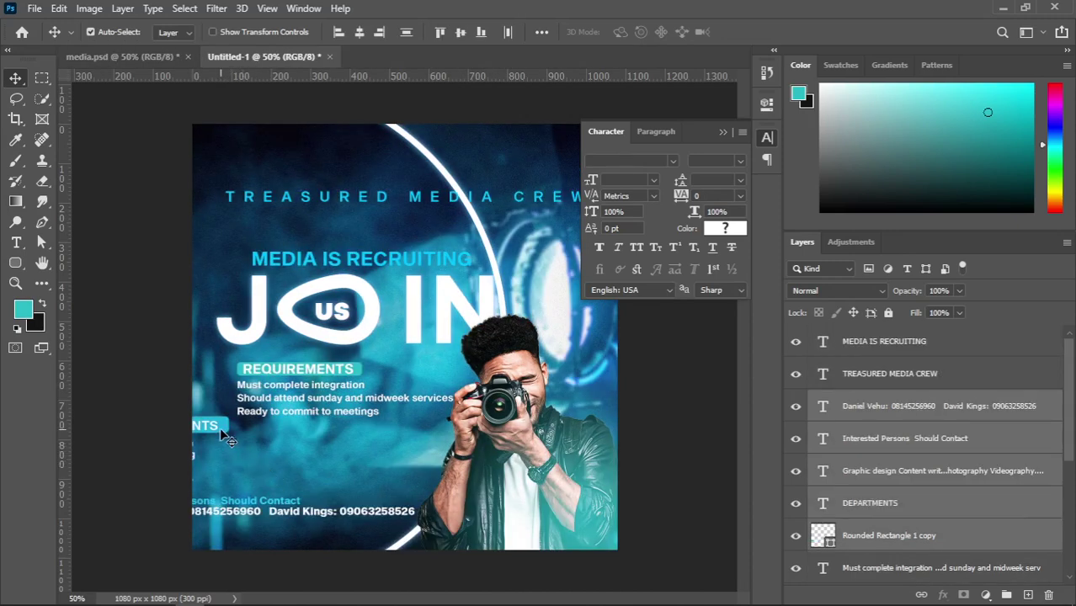
pyautogui.moveTo(226, 433); pyautogui.dragTo(339, 439)
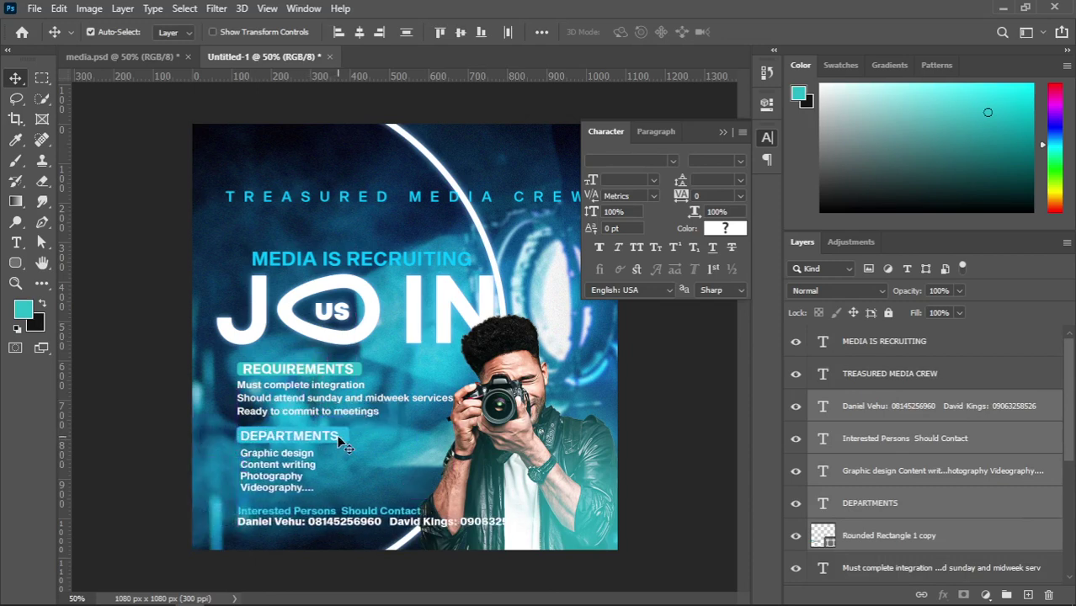
pyautogui.press('Right')
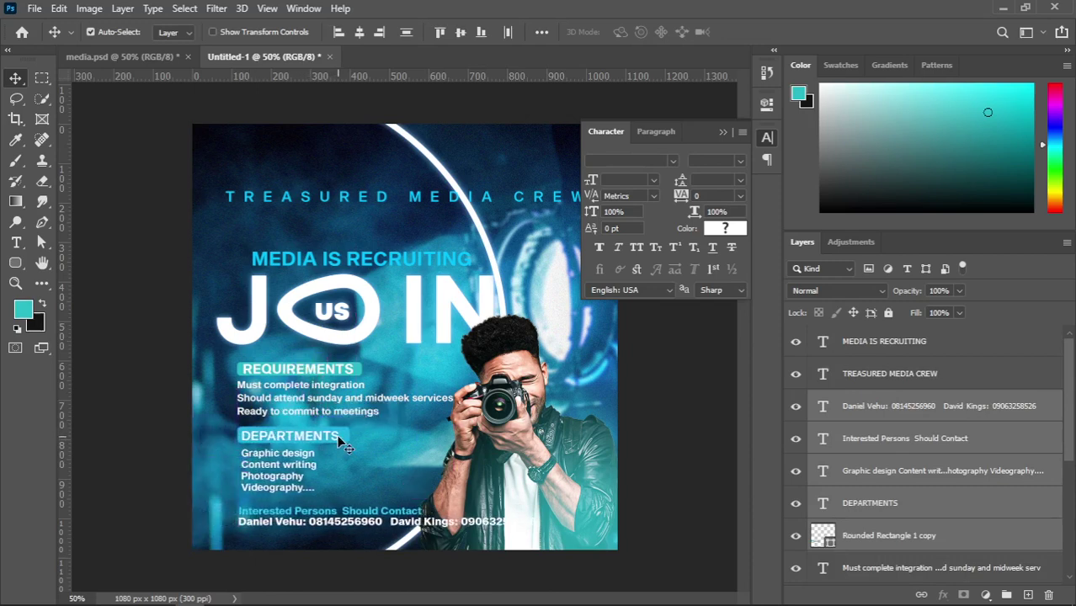
pyautogui.moveTo(556, 605)
pyautogui.click(723, 134)
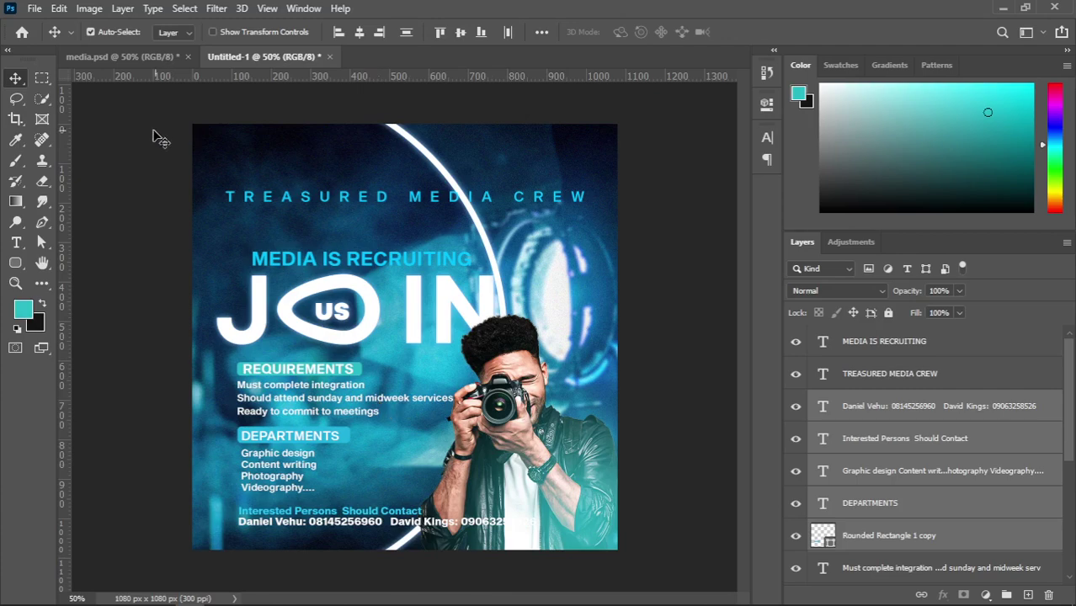
pyautogui.click(248, 595)
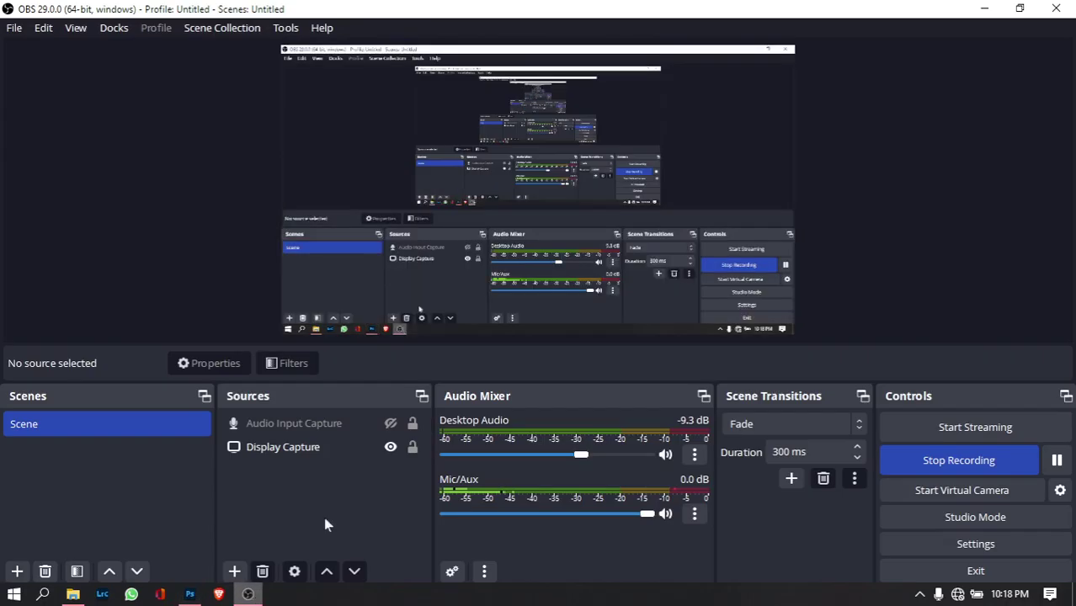